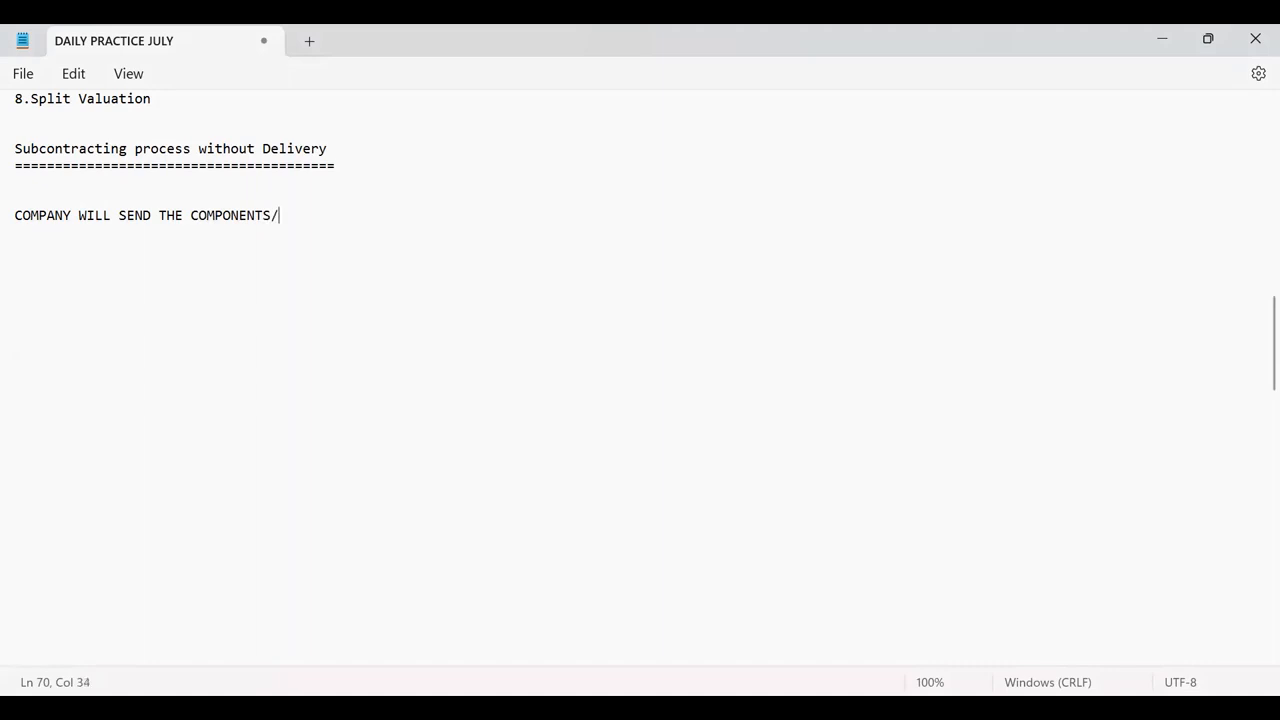
Finish the definition: the vendor assembles the components and returns a finished material, then start a new line.
type("S TO A VEN")
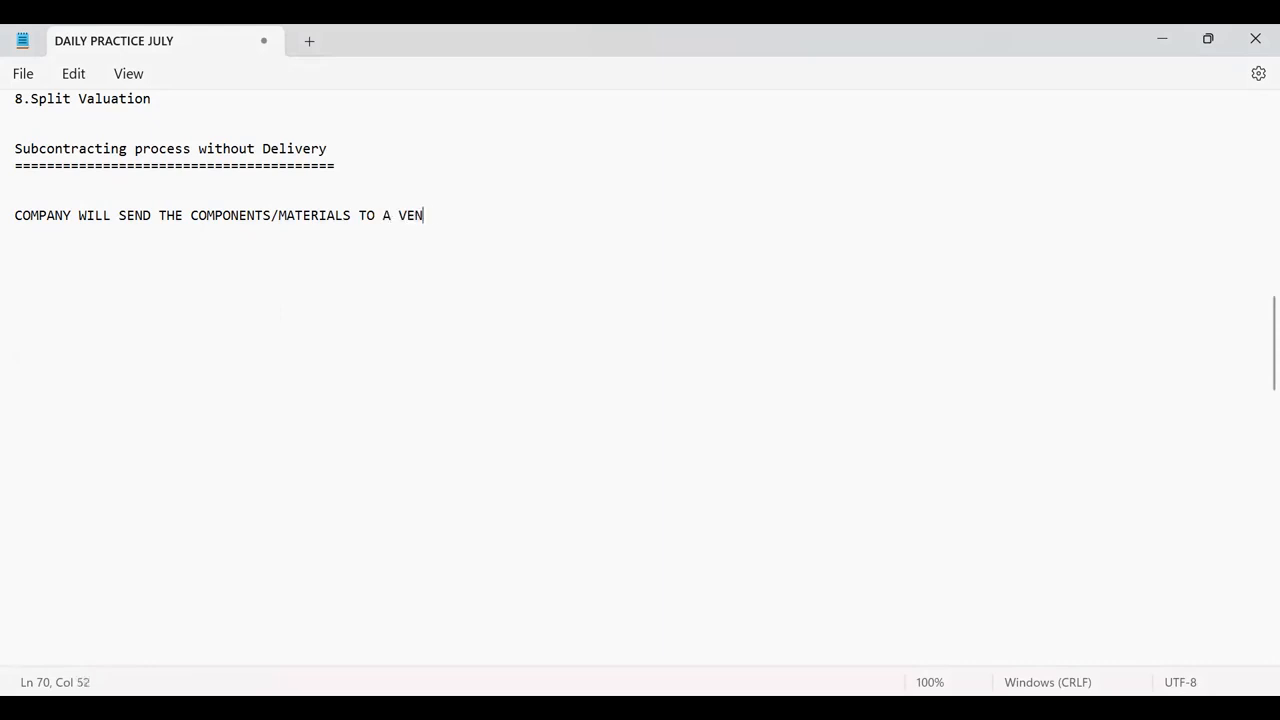
type("DOR, VENDOR WILL ASSM")
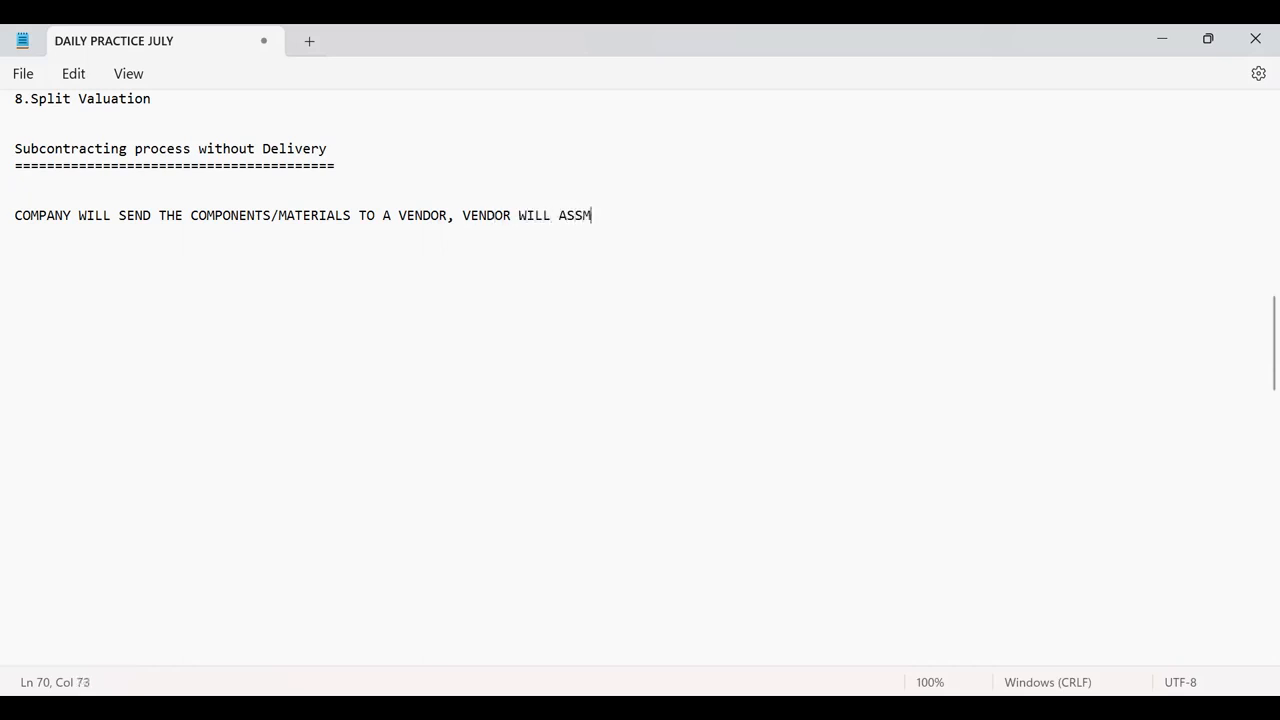
type("BLEY ALL THE")
type(" COMPONE")
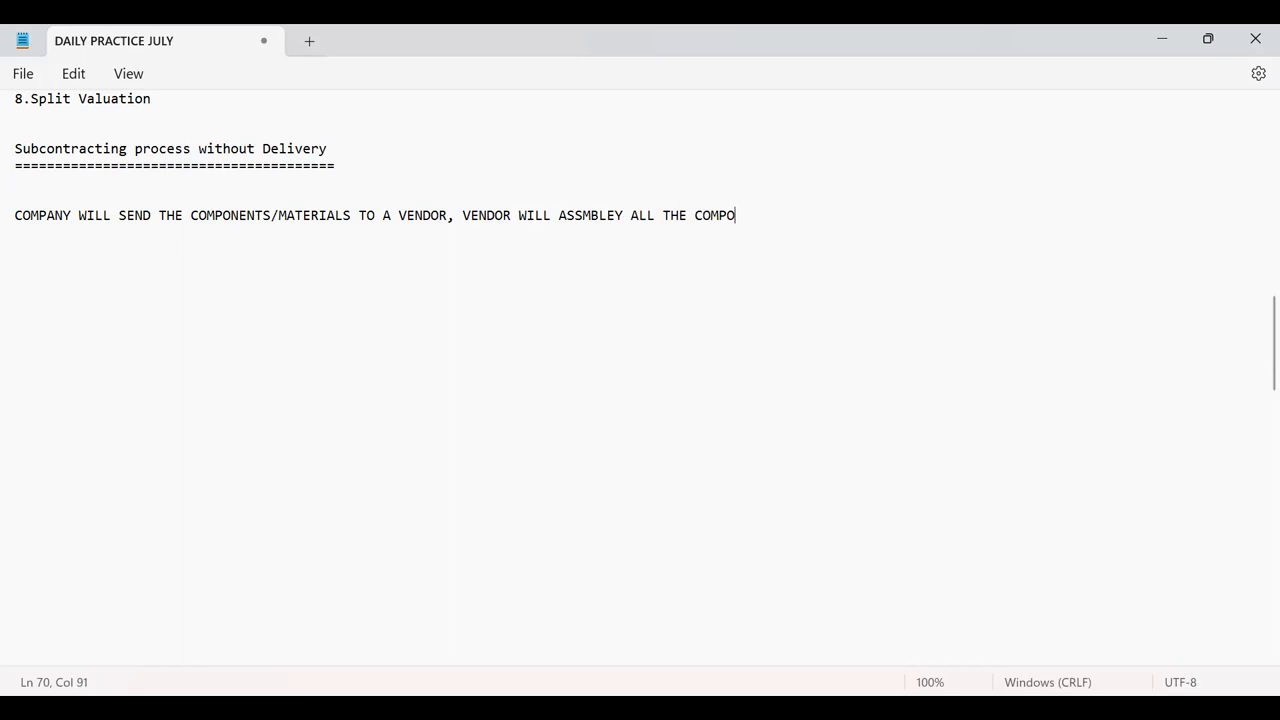
type("NTS AND WILL C")
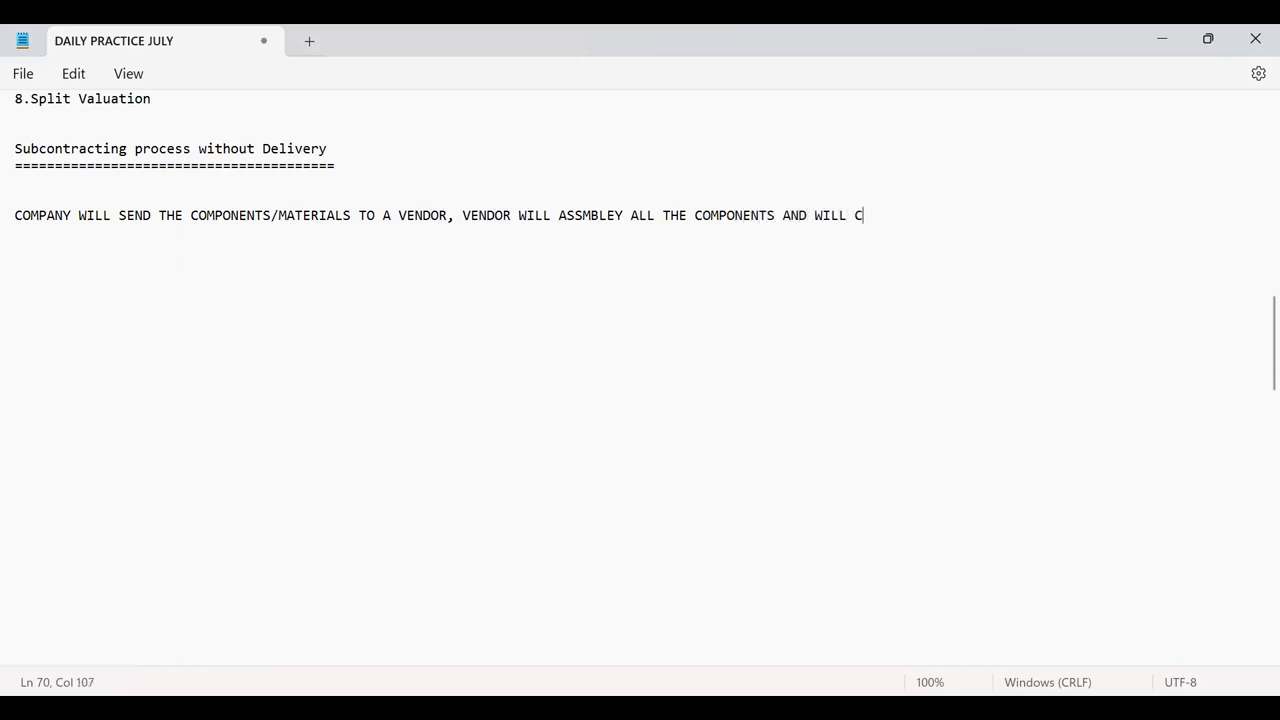
type("REATE A FINISHED /")
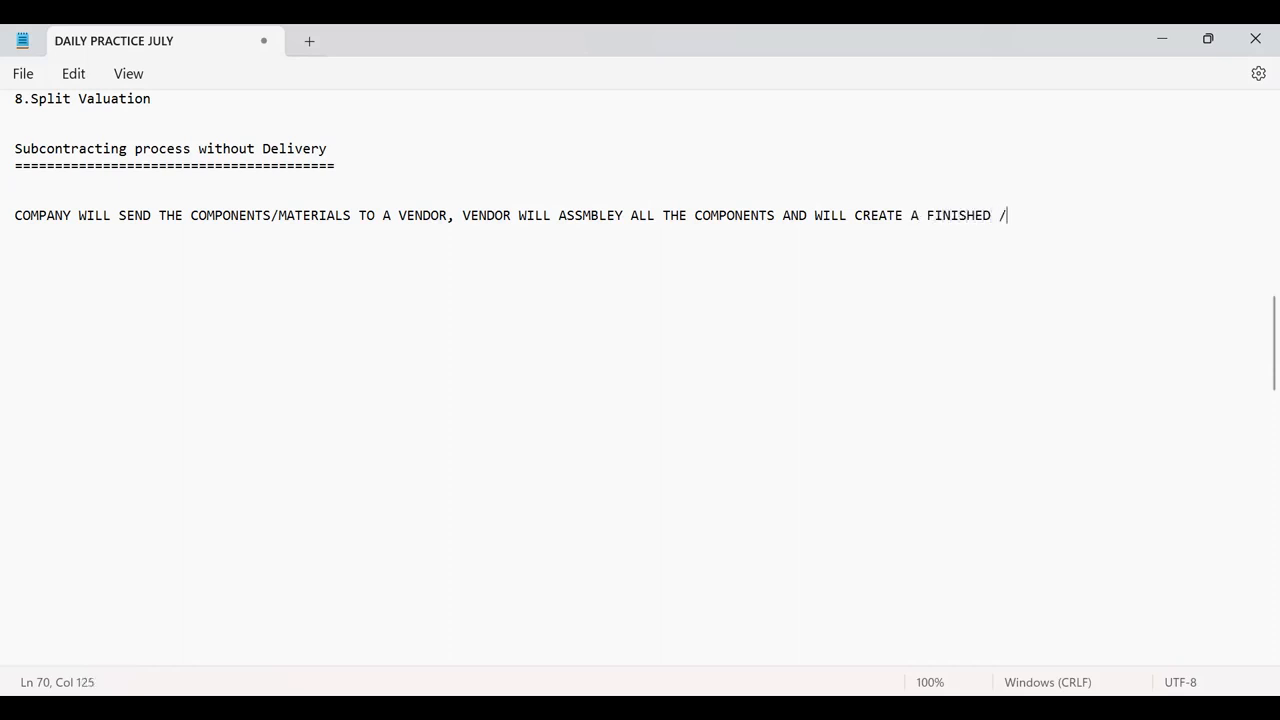
type("DESIRED MATE")
type("RIAL ")
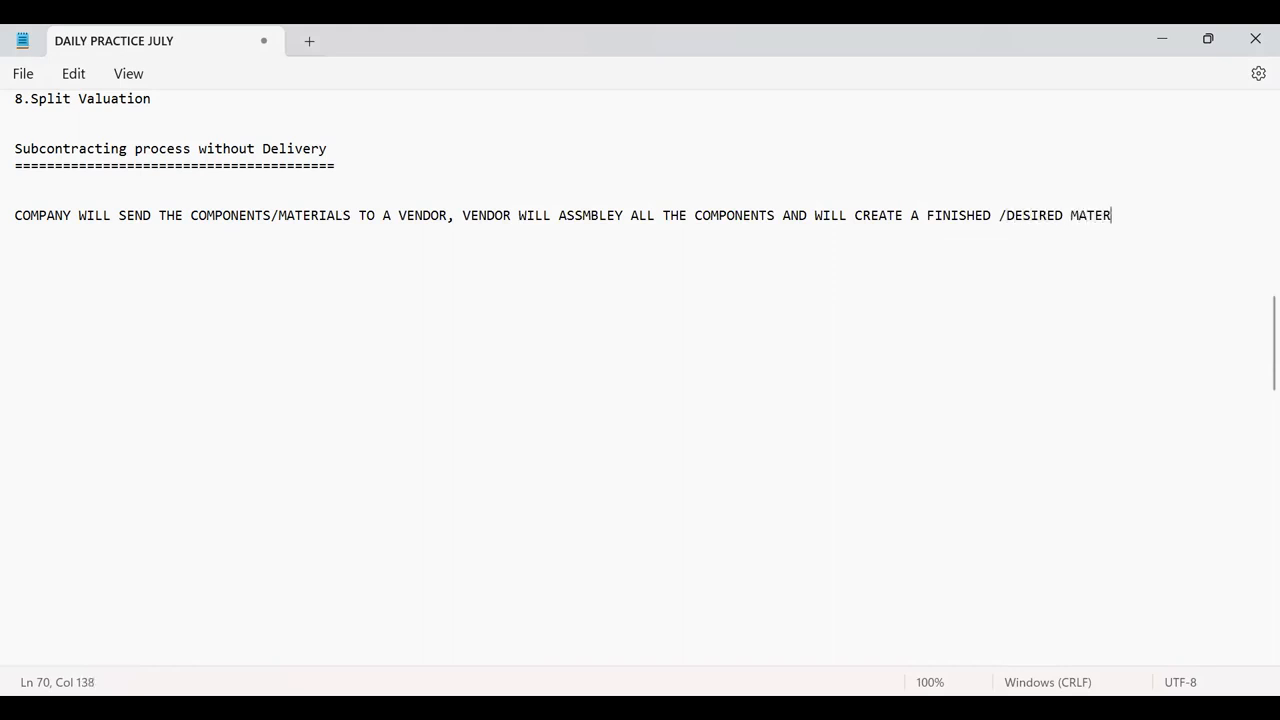
type("AND WILL RETURN")
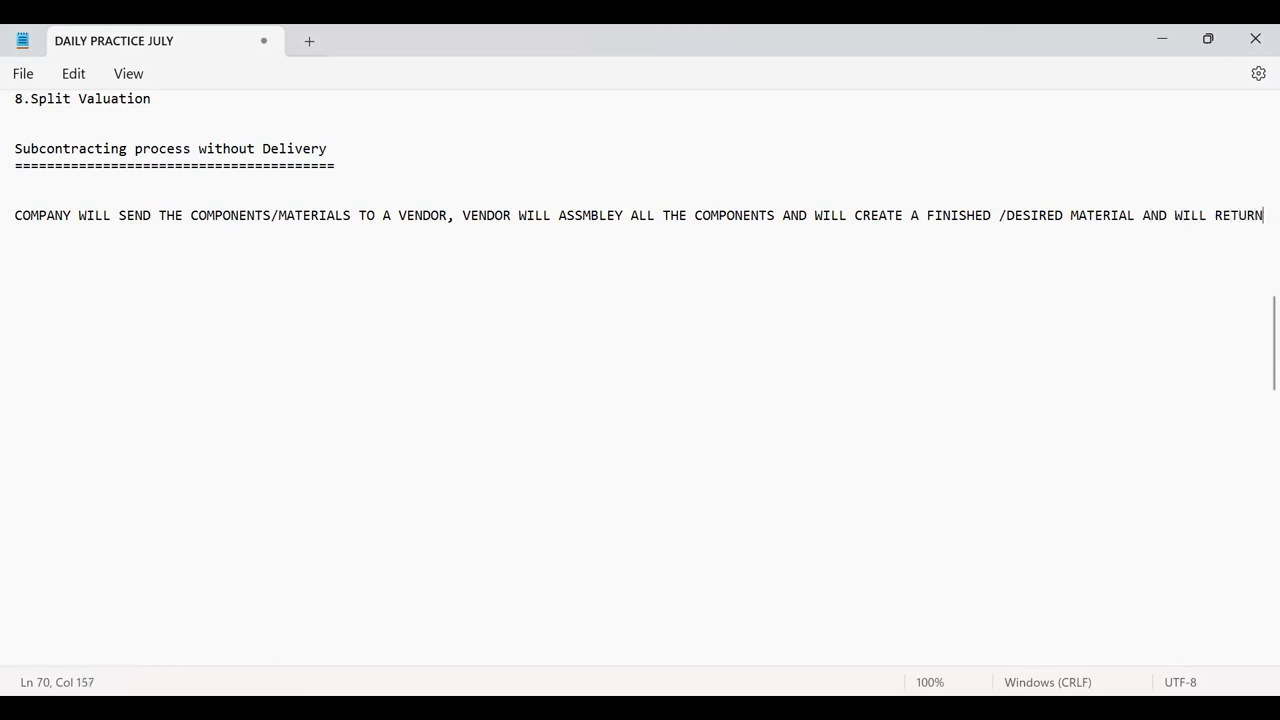
type(" BACK TO THE COMPANY.")
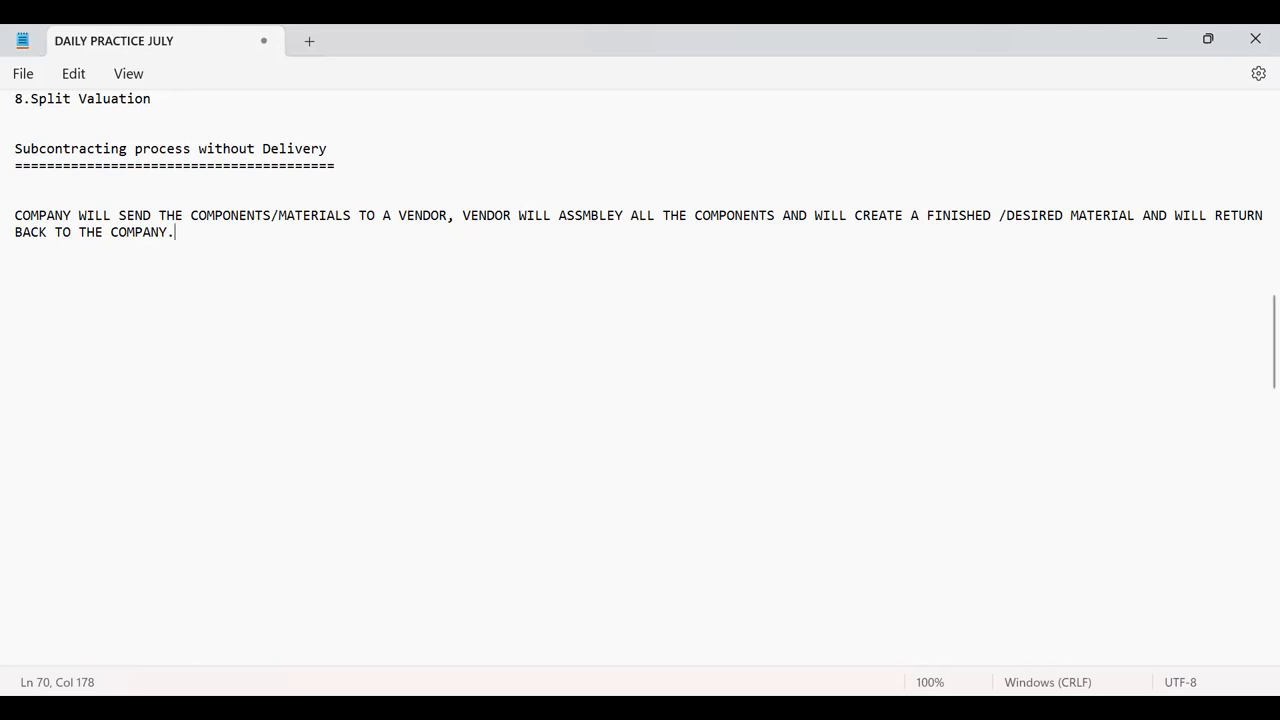
key("Return")
Add list items 1–3 for components, finished material and vendor with T-codes MM01, MM01, XK01.
key("Return")
type("1.COMPONENTS")
type("-")
key("Return")
type("2.F")
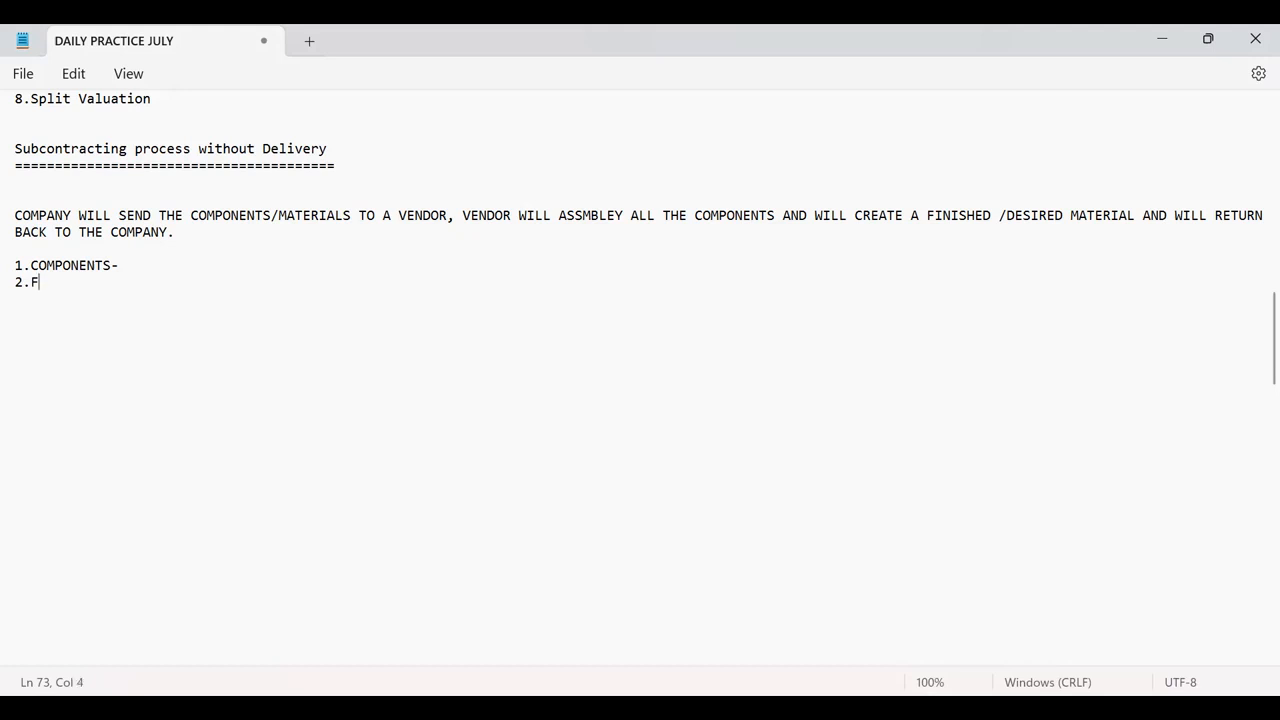
type("INISHED")
type("- ")
type("3")
type(".VENDO")
type("R")
type("-")
left_click(132, 263)
type("MM01")
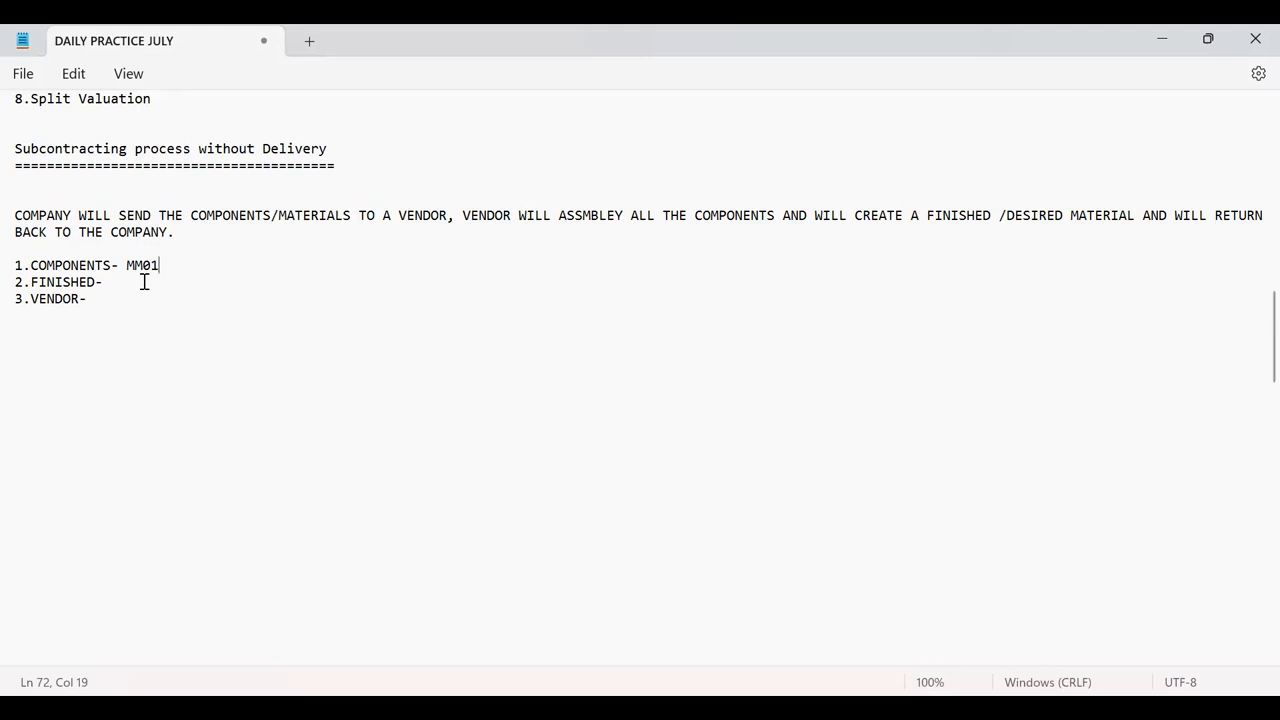
type(" MM01")
type(" XK01")
Add item 4, PURCHASING INFO RECORD-ME11, correcting the PURCHASINF typo.
key("Return")
type("4.PURCHASINF")
key("BackSpace")
type("G INFO")
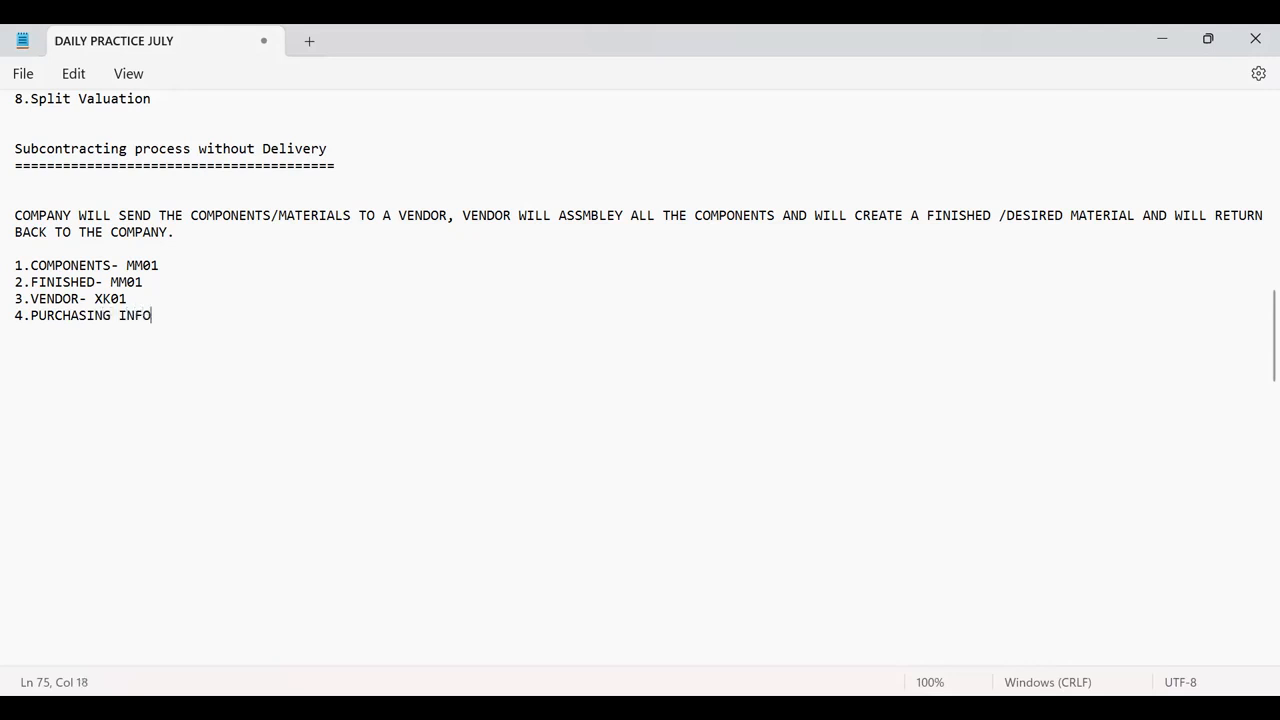
type(" RECORD-ME11")
key("Return")
Add items 5–7: CREATE BOM(BILL OF MATERIAL)- CS01, CREATE PO(ITEM CATAGORY-L), GOOD ISSUE-MIGO.
type("5.CREATE ")
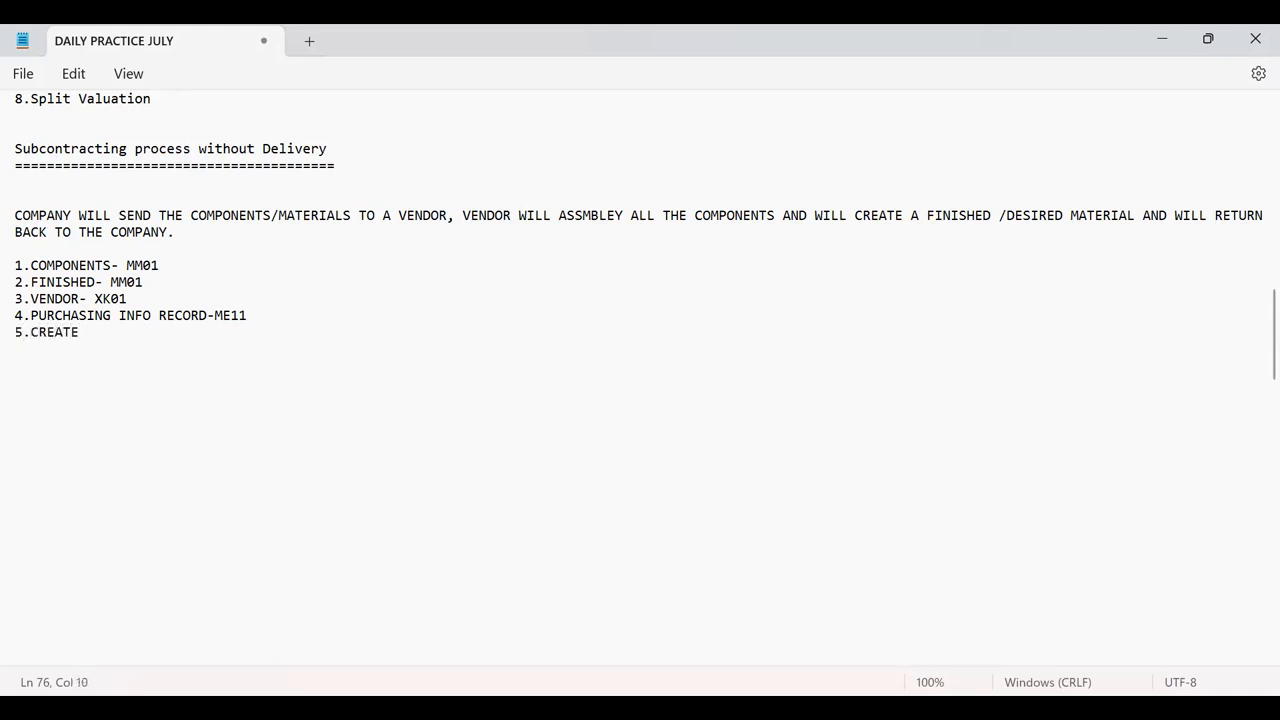
type("BOM(BILL OF MATER")
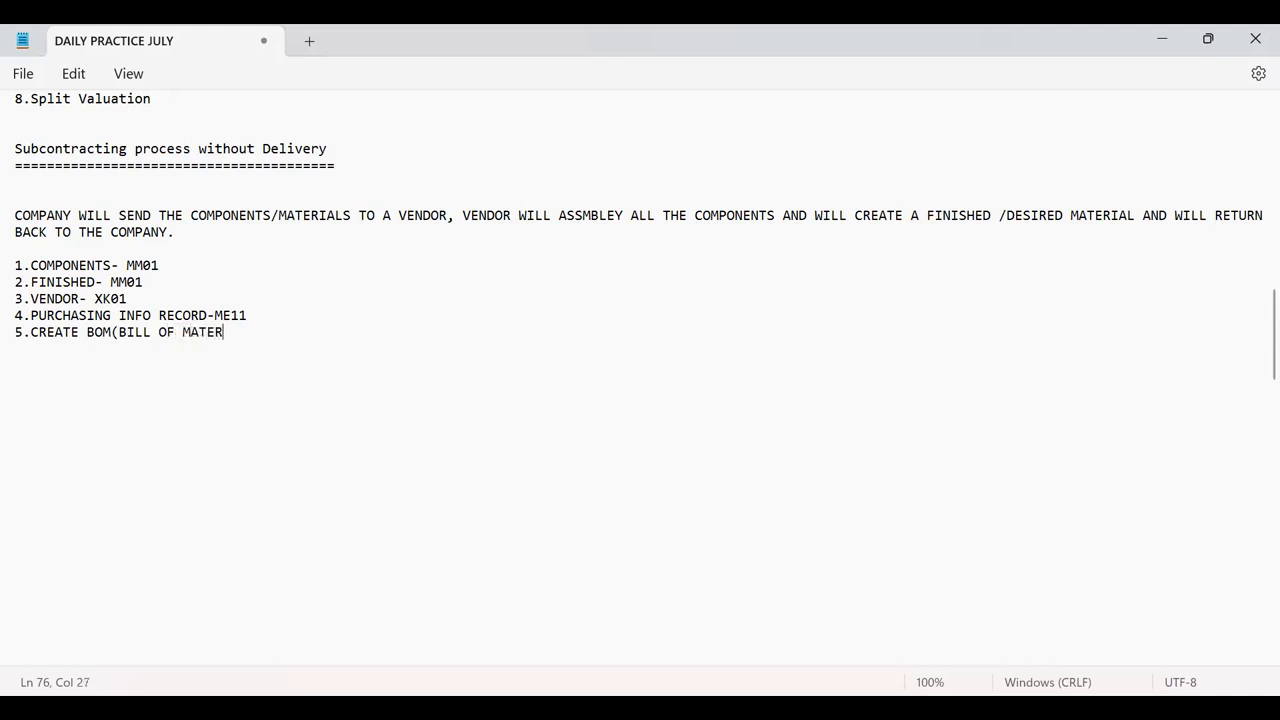
type("IAL)- CS01")
key("Return")
type("6.CREATE ")
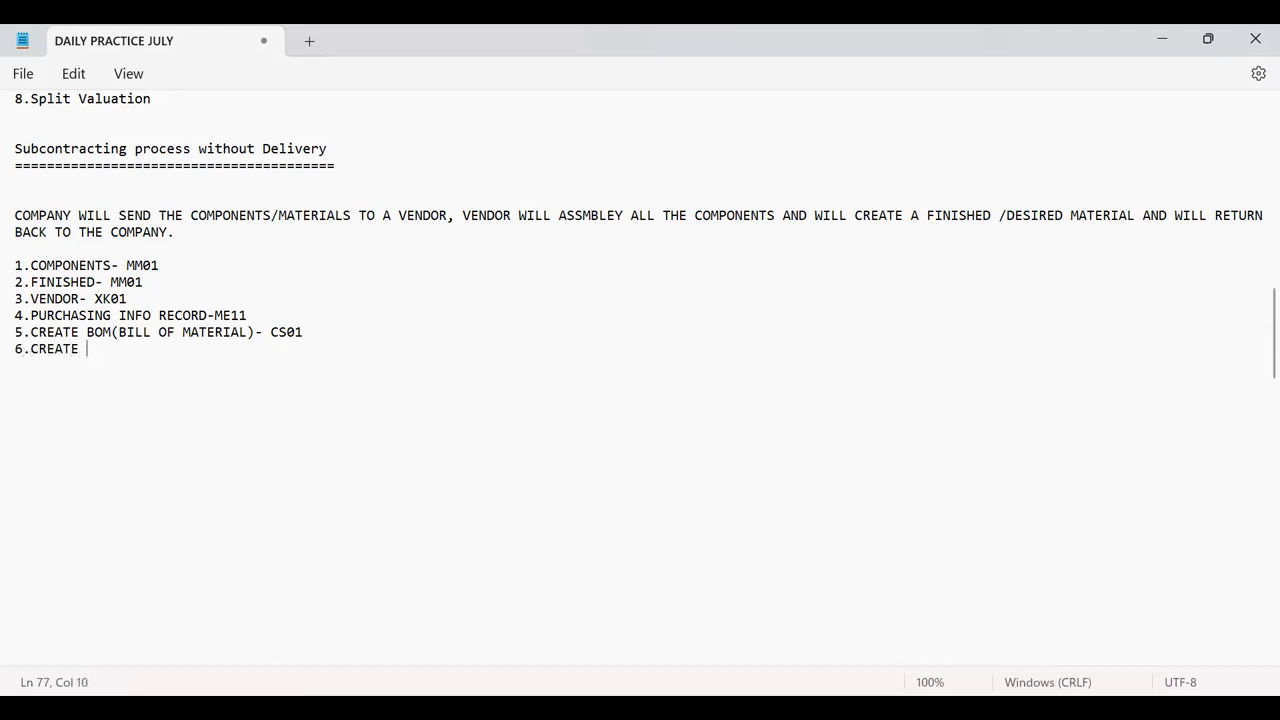
type("PO(ITEM CATAGO")
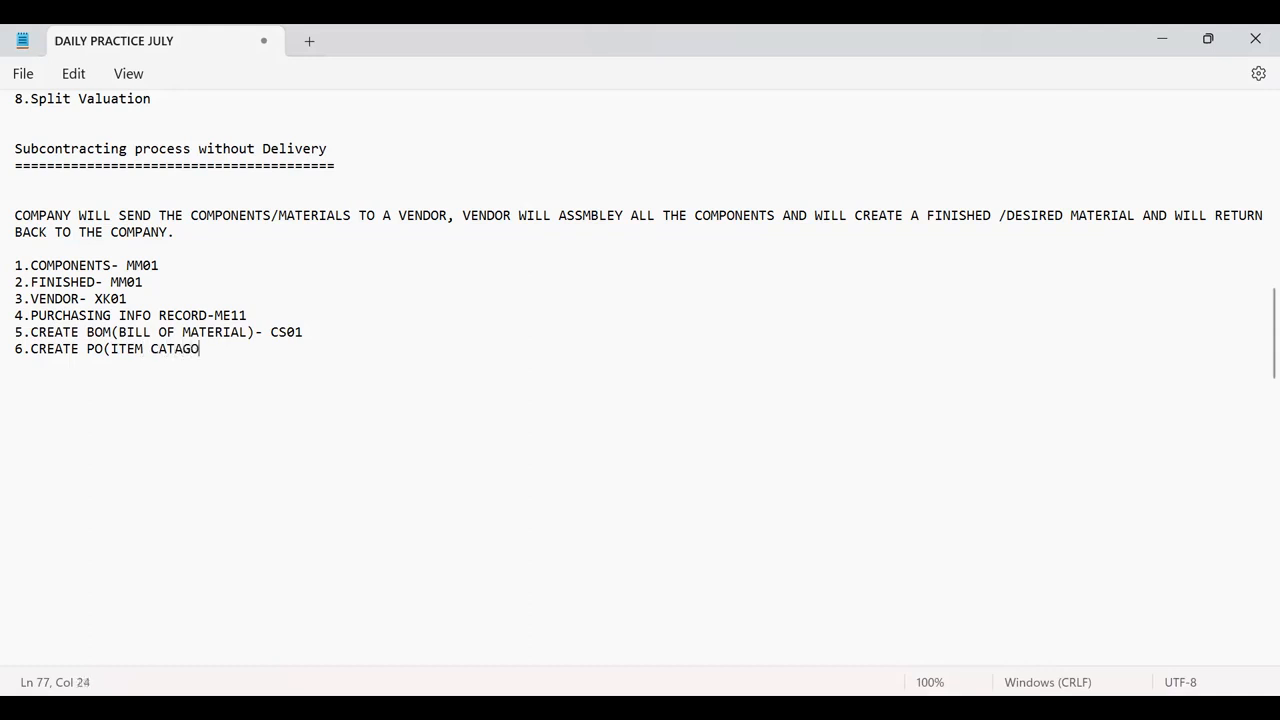
type("RY-L)")
key("Return")
type("7.GOOD ISSUE")
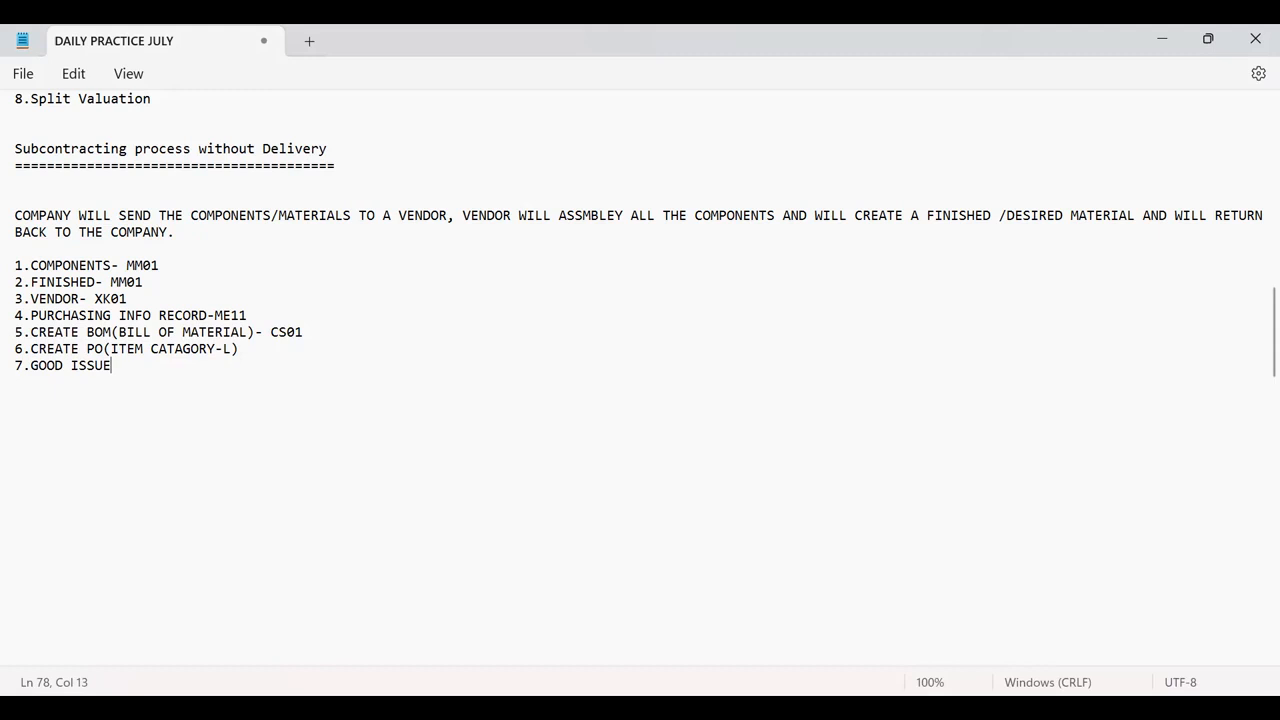
type("-MIGO")
Append -ME21N to the PO line and (541) to the goods issue line.
left_click(261, 351)
type("-ME21N")
left_click(173, 370)
type("(")
type("5")
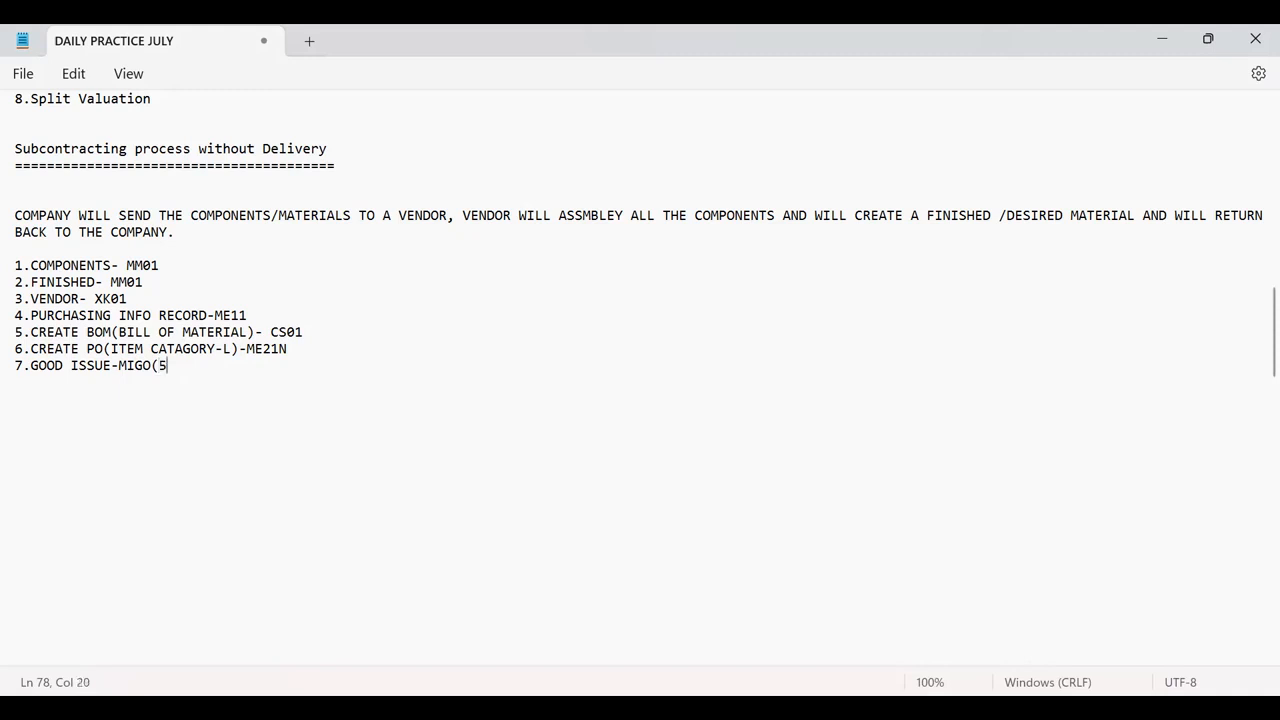
type("41)")
Add item 8: GOOD RECEIVE- MIGO(101).
key("Return")
type("8.")
type("GOOD RECE")
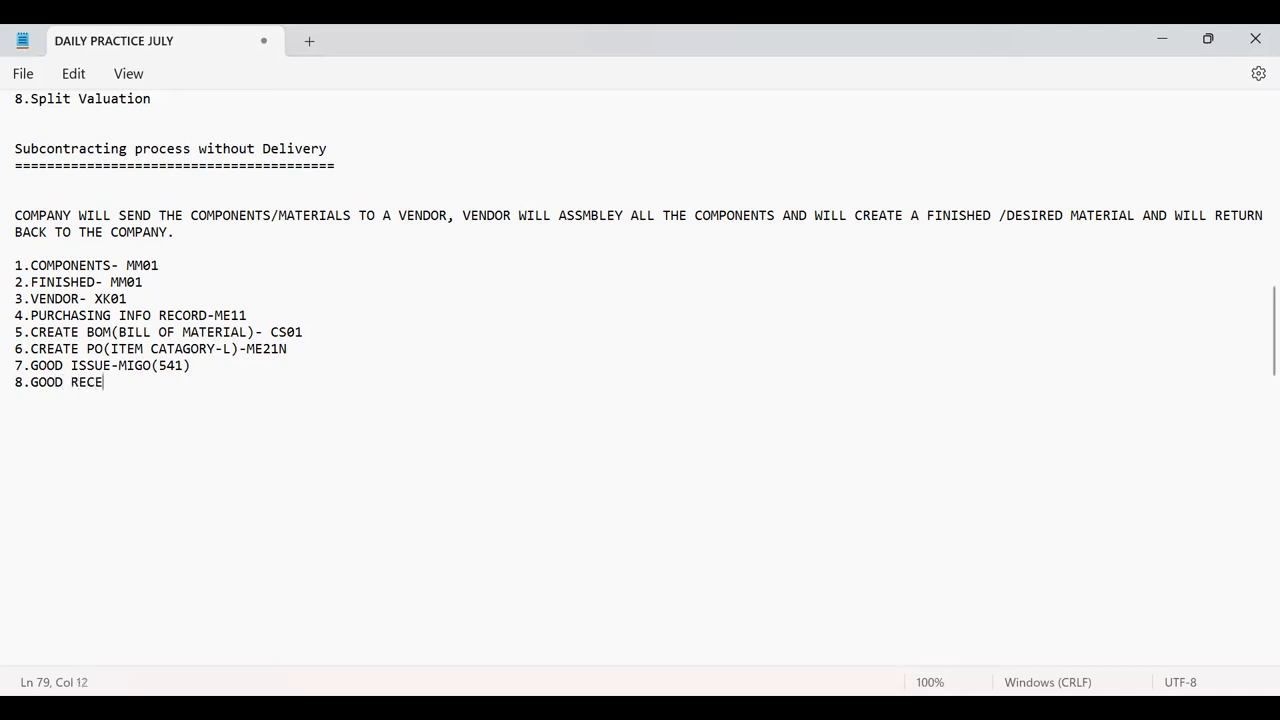
type("IVE- MIGO(101")
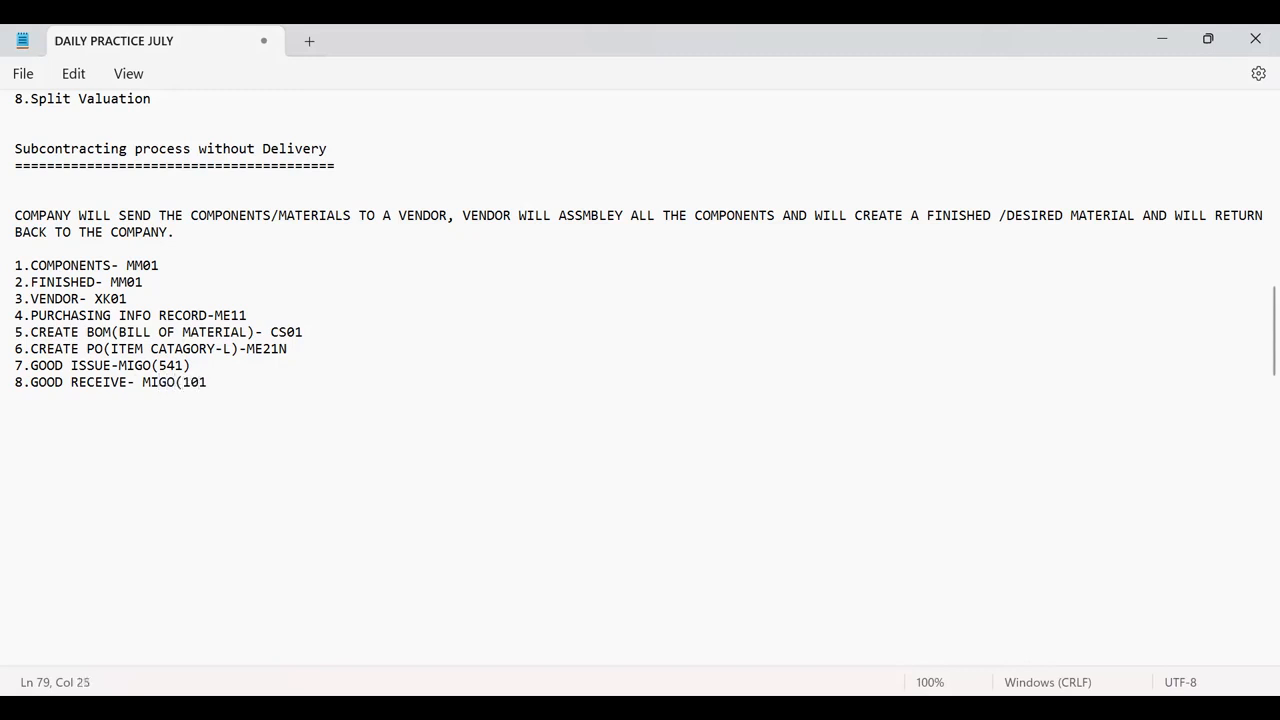
type(")")
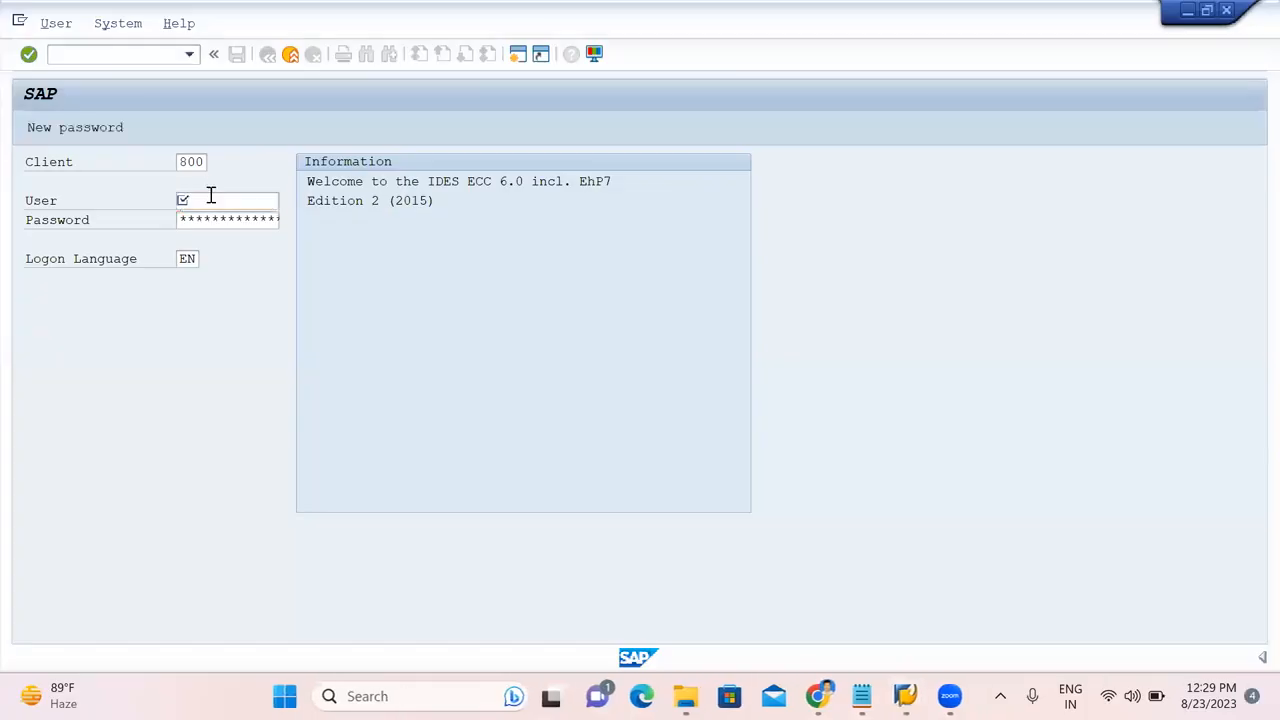
Log on to SAP with the saved user name and the account password.
left_click(211, 200)
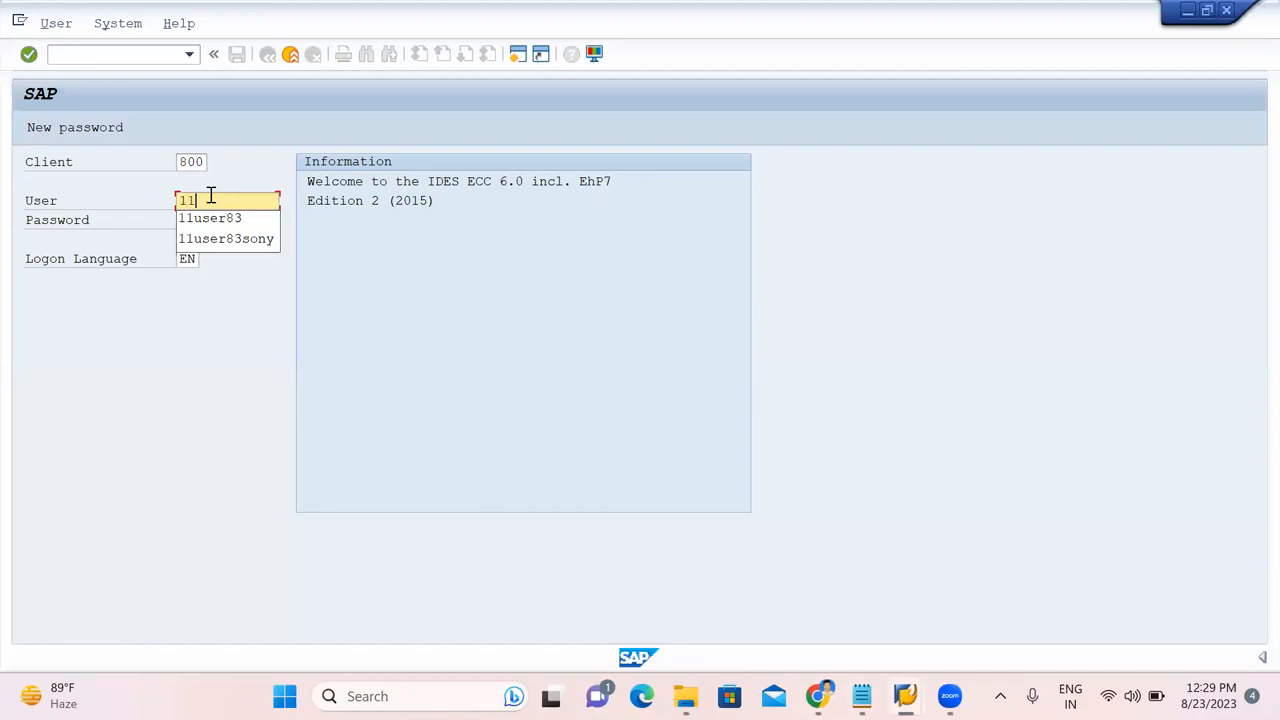
left_click(221, 222)
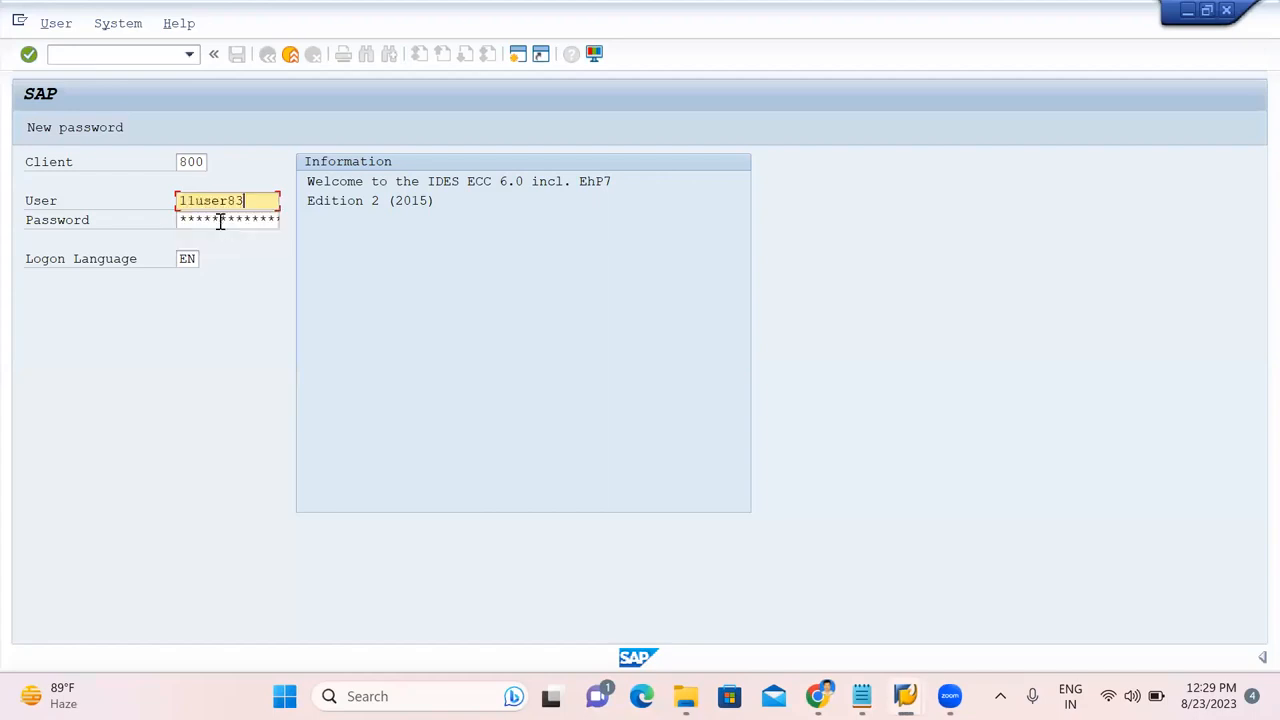
left_click(220, 220)
key("Caps_Lock")
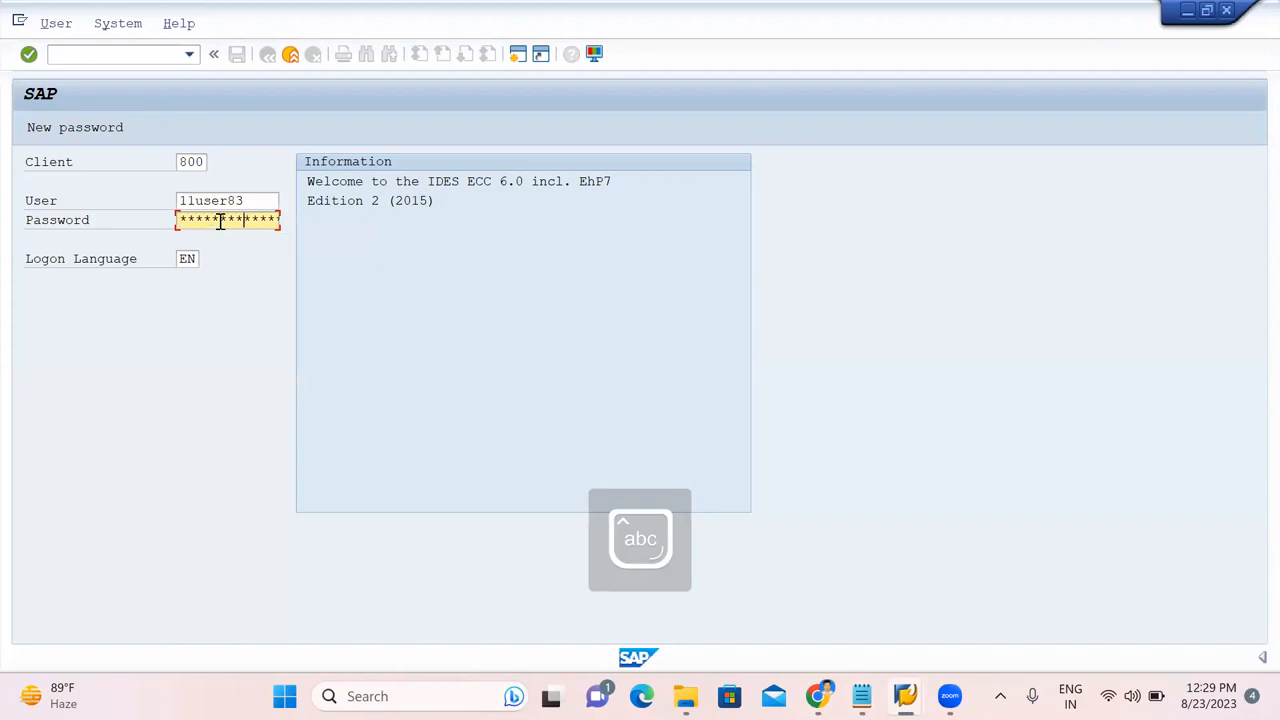
key("Return")
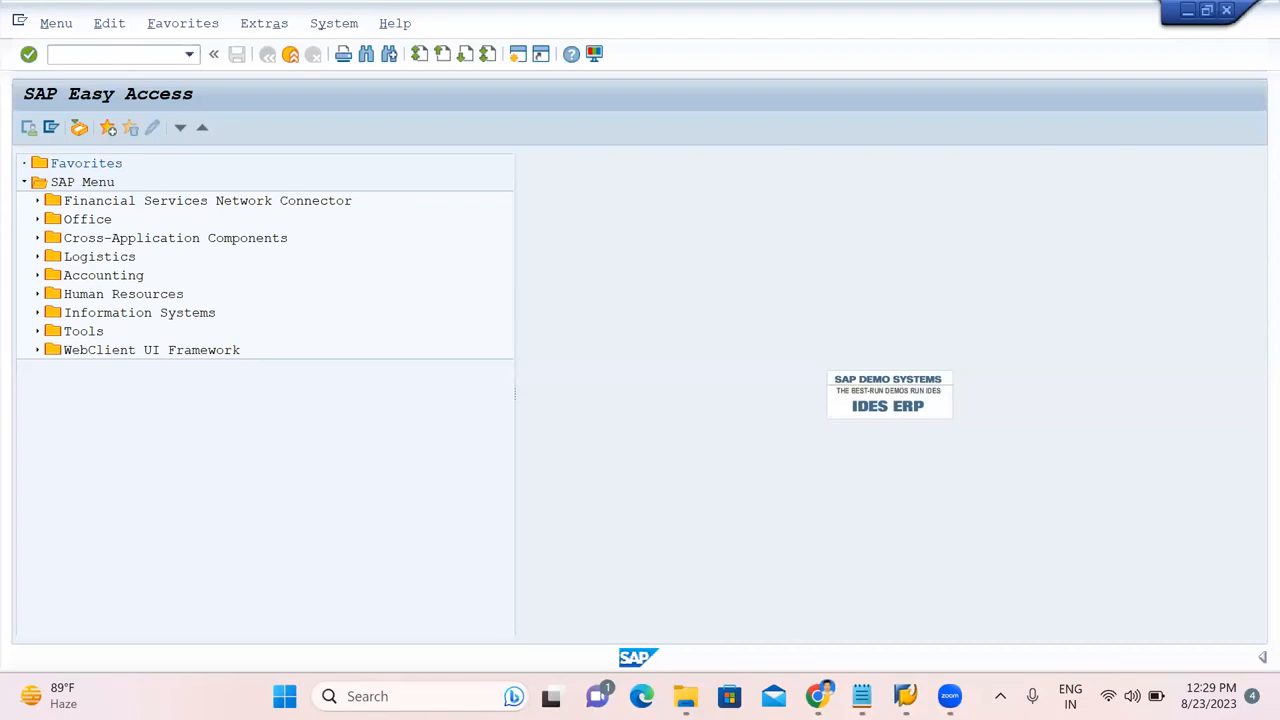
Check the Notepad notes, then return to the SAP Easy Access window.
left_click(861, 696)
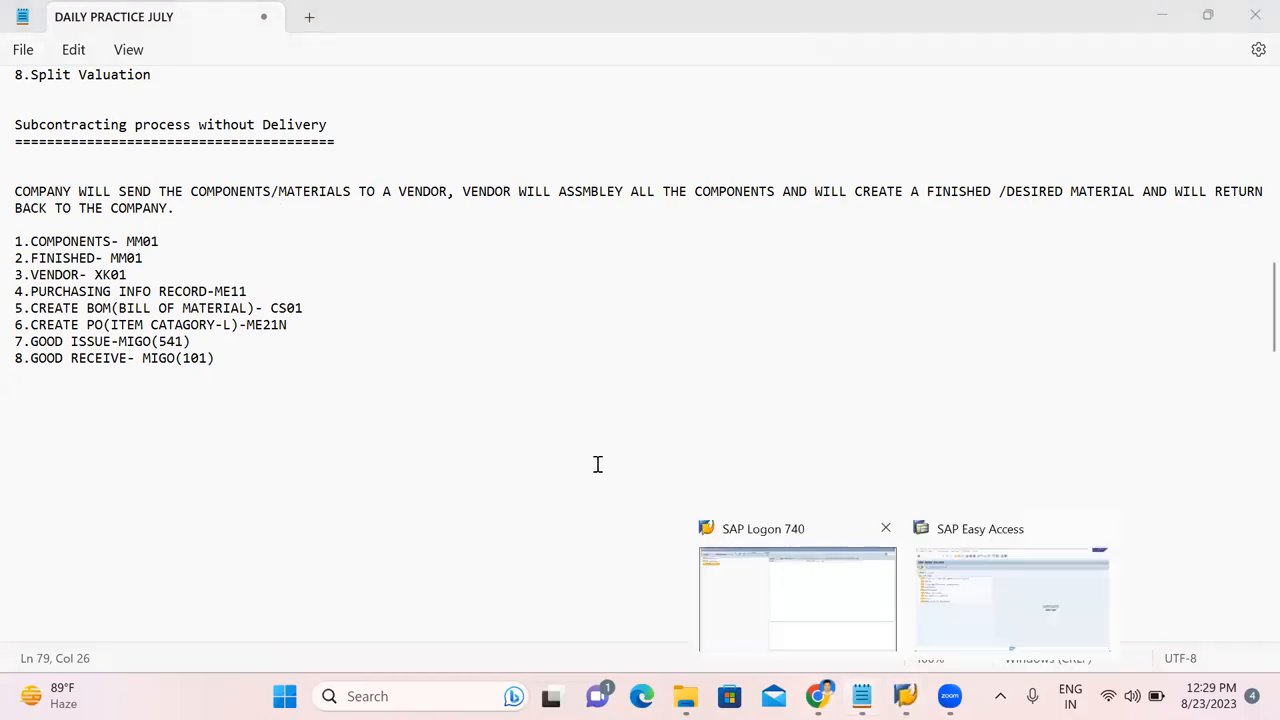
left_click(975, 580)
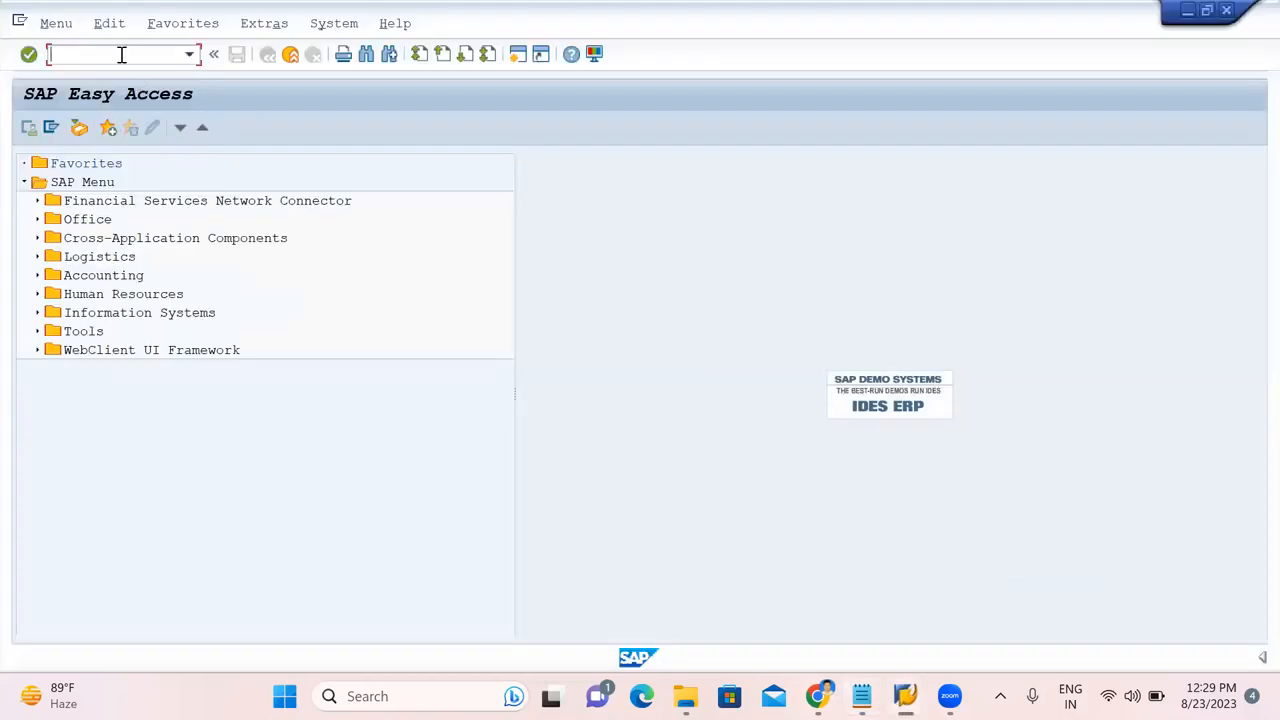
key("Caps_Lock")
Start MM01 with industry sector M (mechanical engineering) and material type ZAJ1 Ajit Raw Material.
type("MM0")
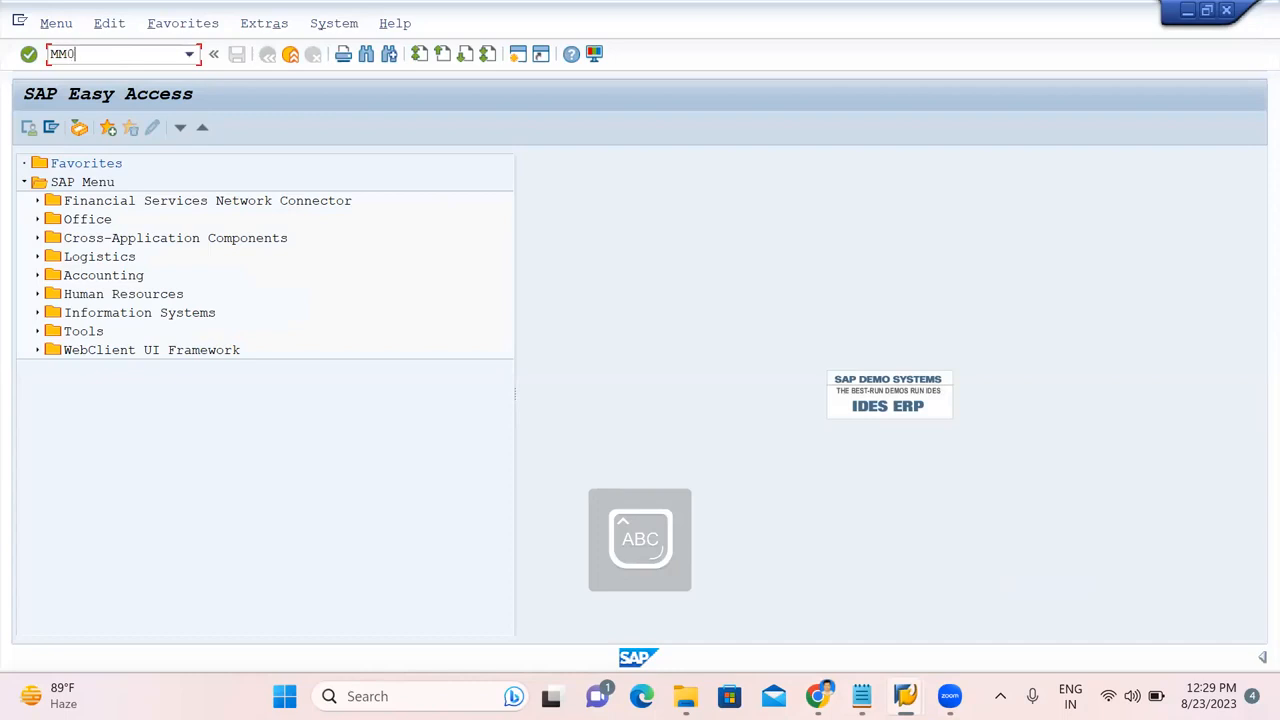
type("1")
key("Return")
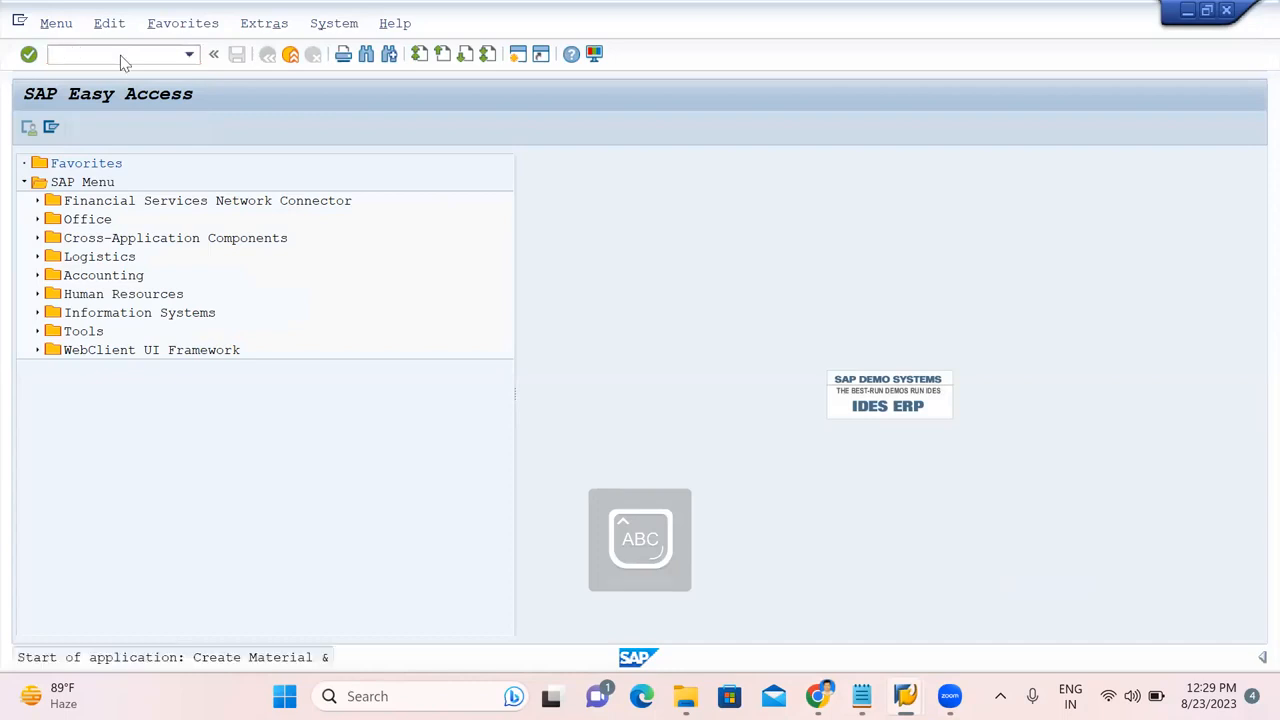
left_click(204, 205)
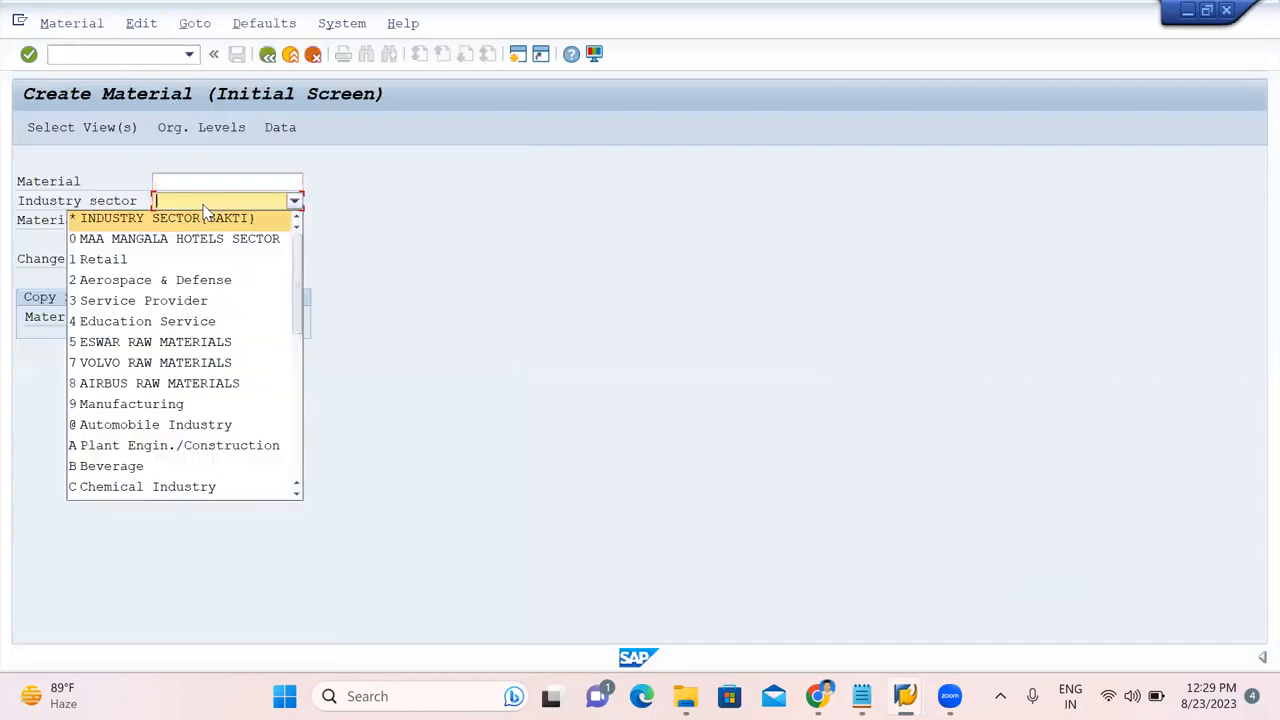
key("m")
key("Return")
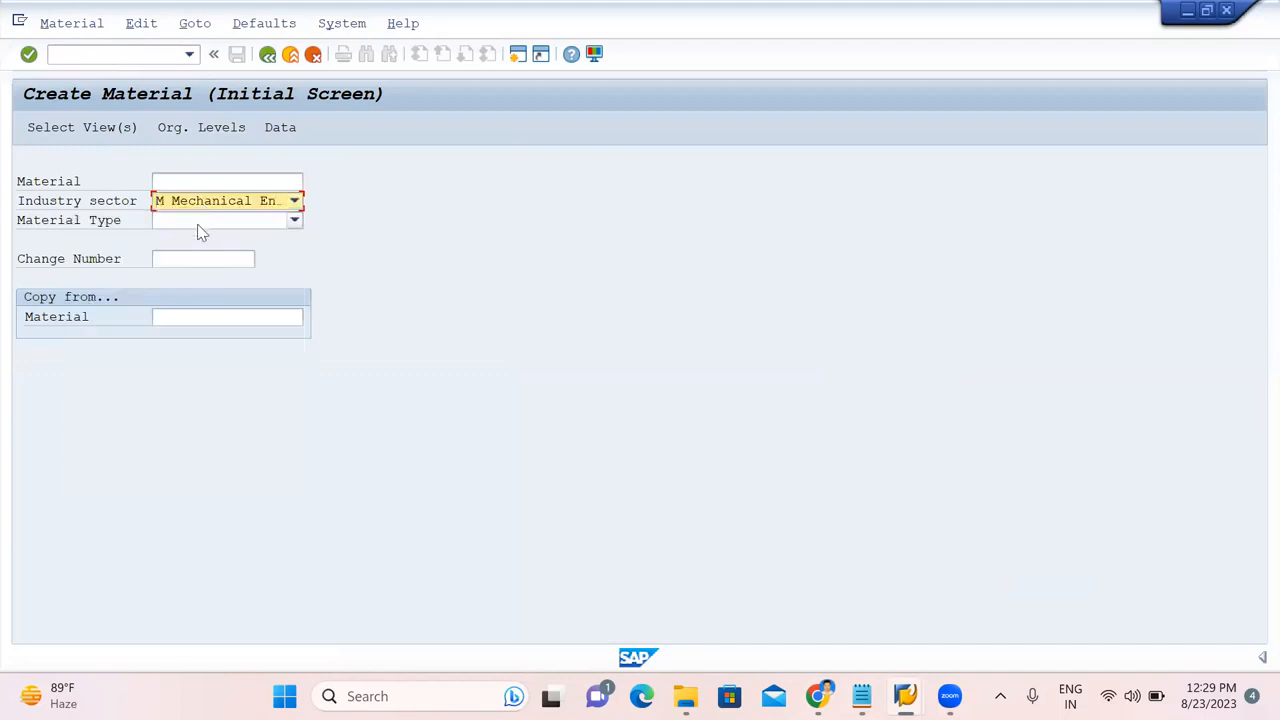
left_click(197, 224)
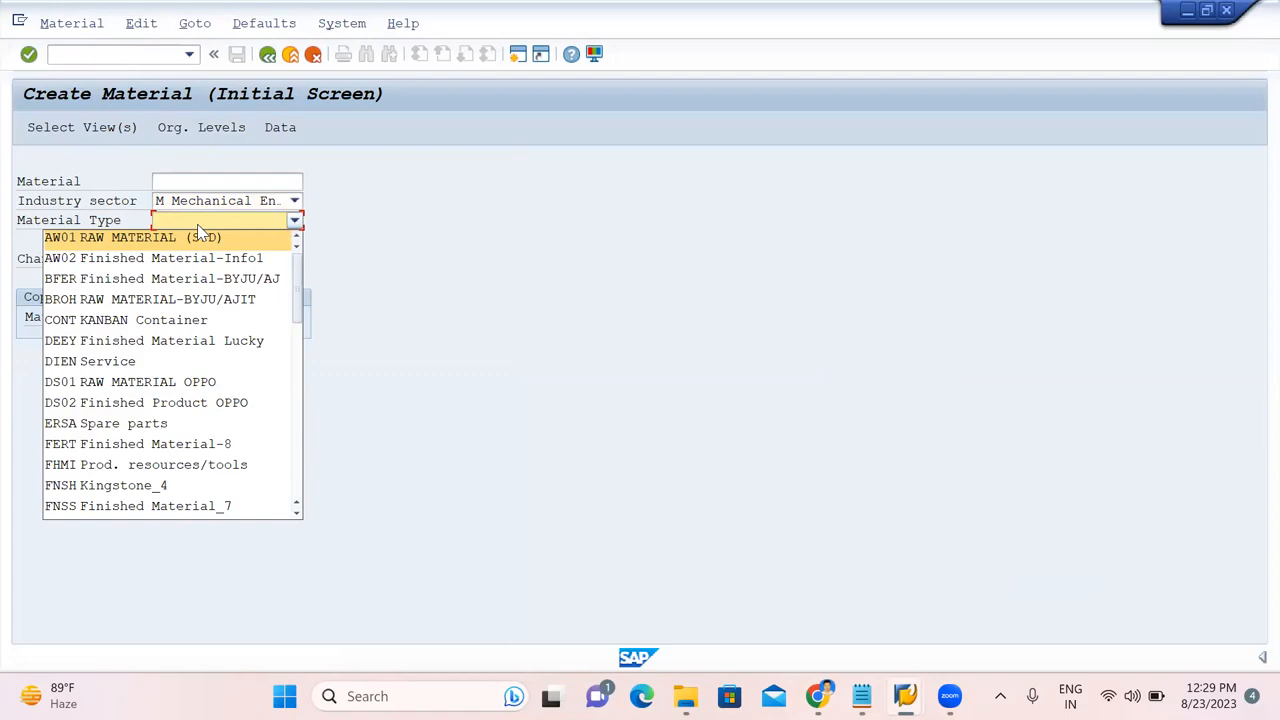
key("z")
key("Return")
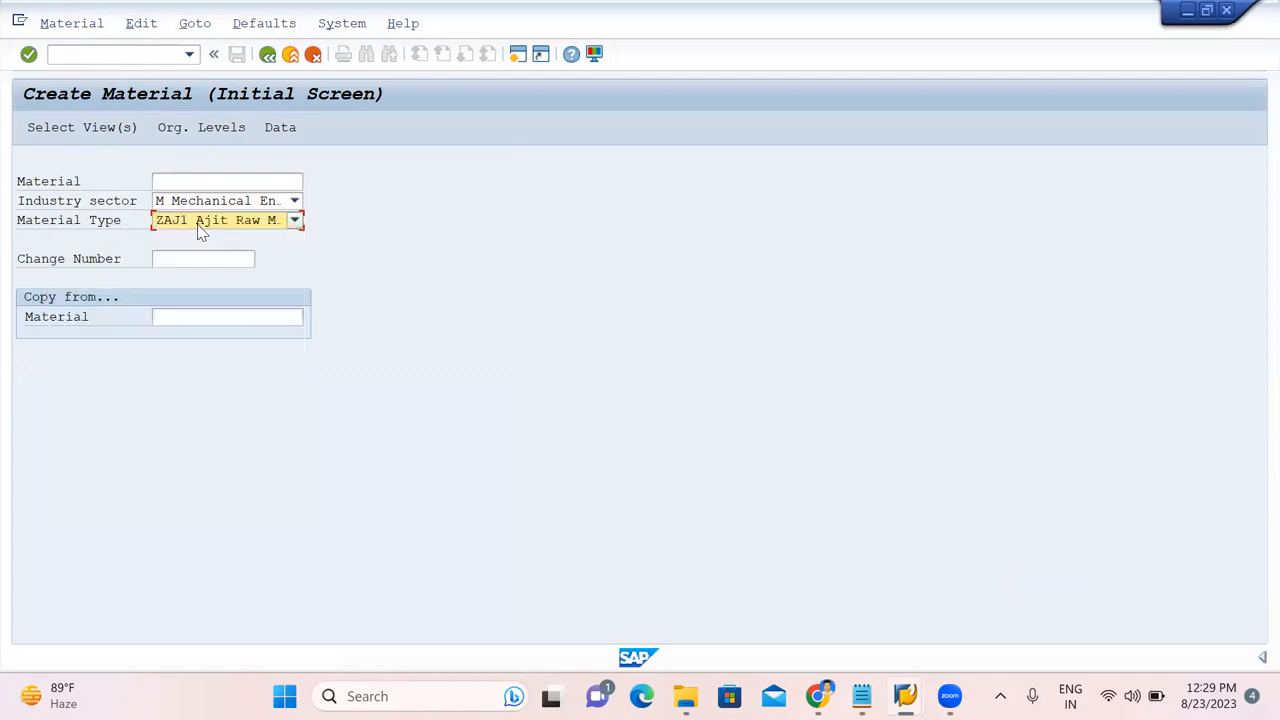
key("Return")
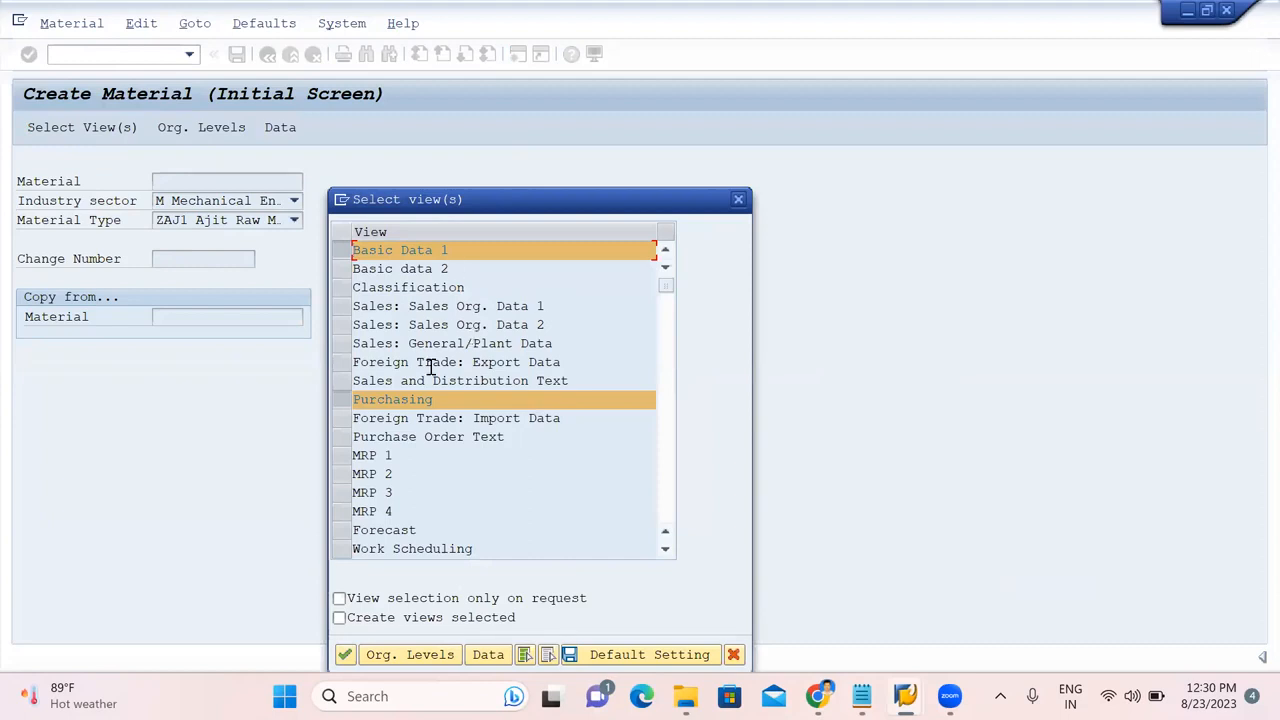
Select the basic, purchasing, storage and accounting views with plant AJ01 and storage location 1000.
left_click(668, 497)
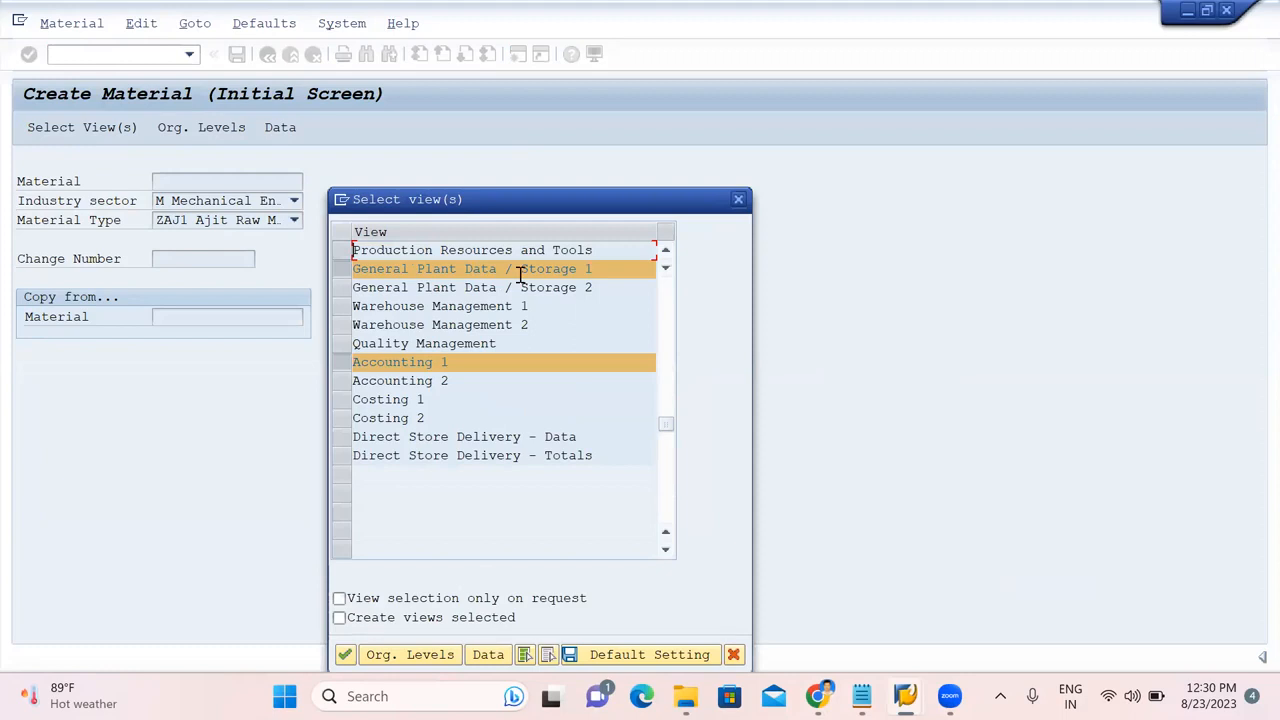
left_click(407, 655)
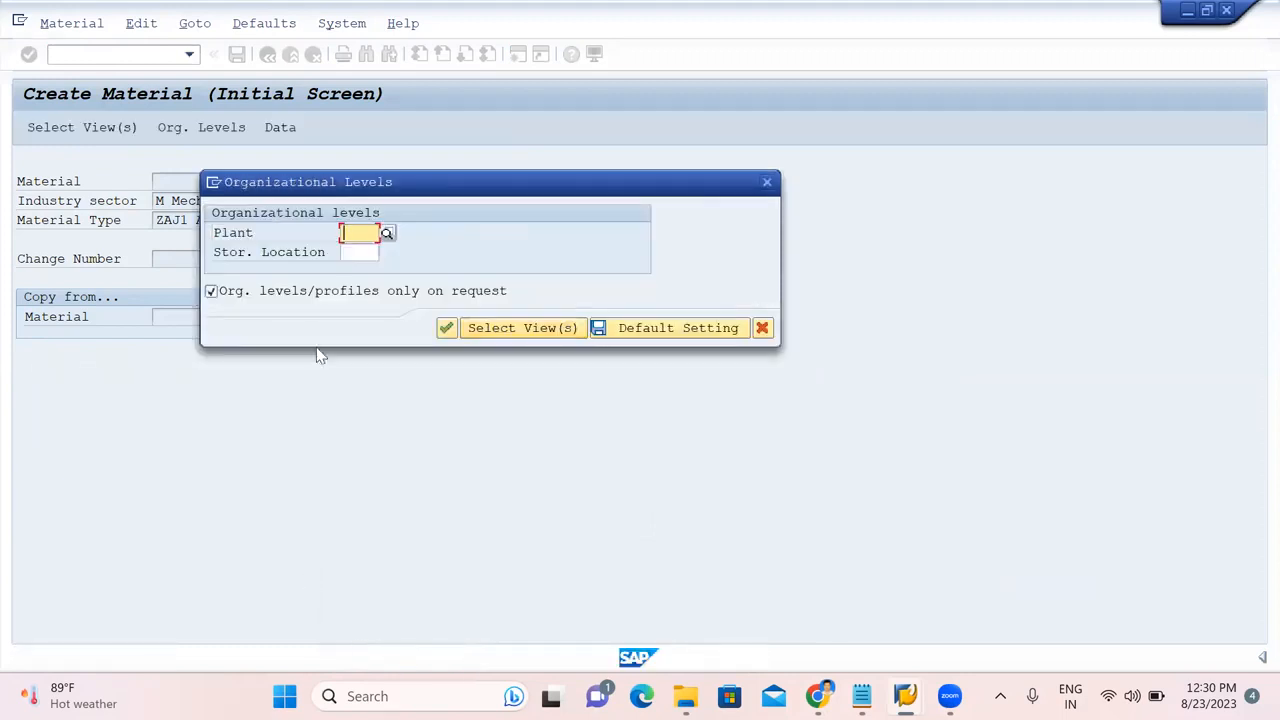
type("AJ01")
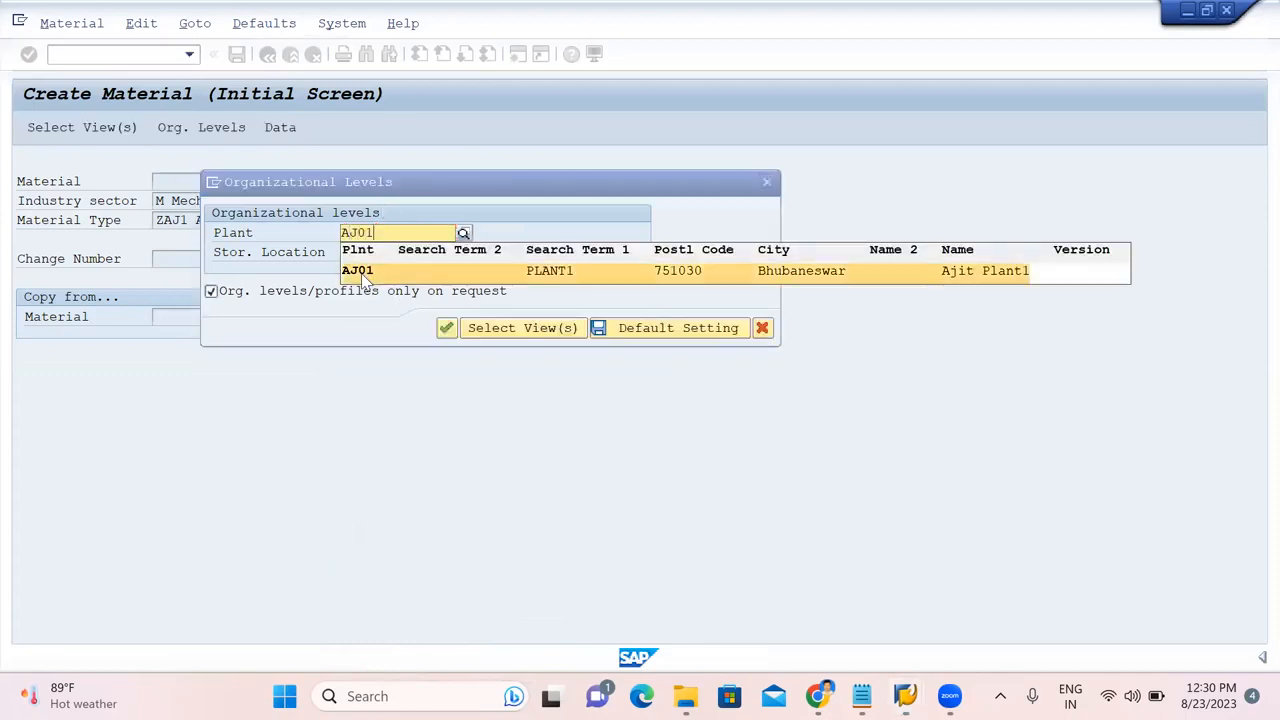
left_click(358, 271)
left_click(354, 252)
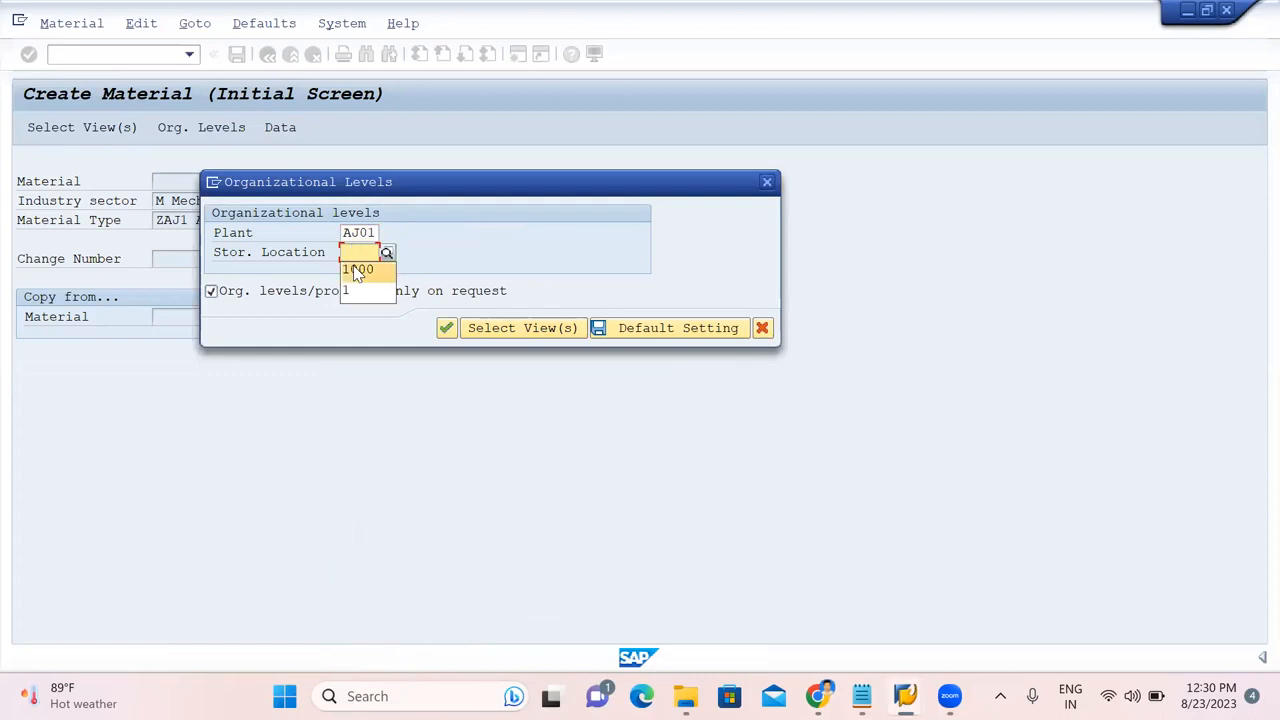
left_click(354, 268)
key("Return")
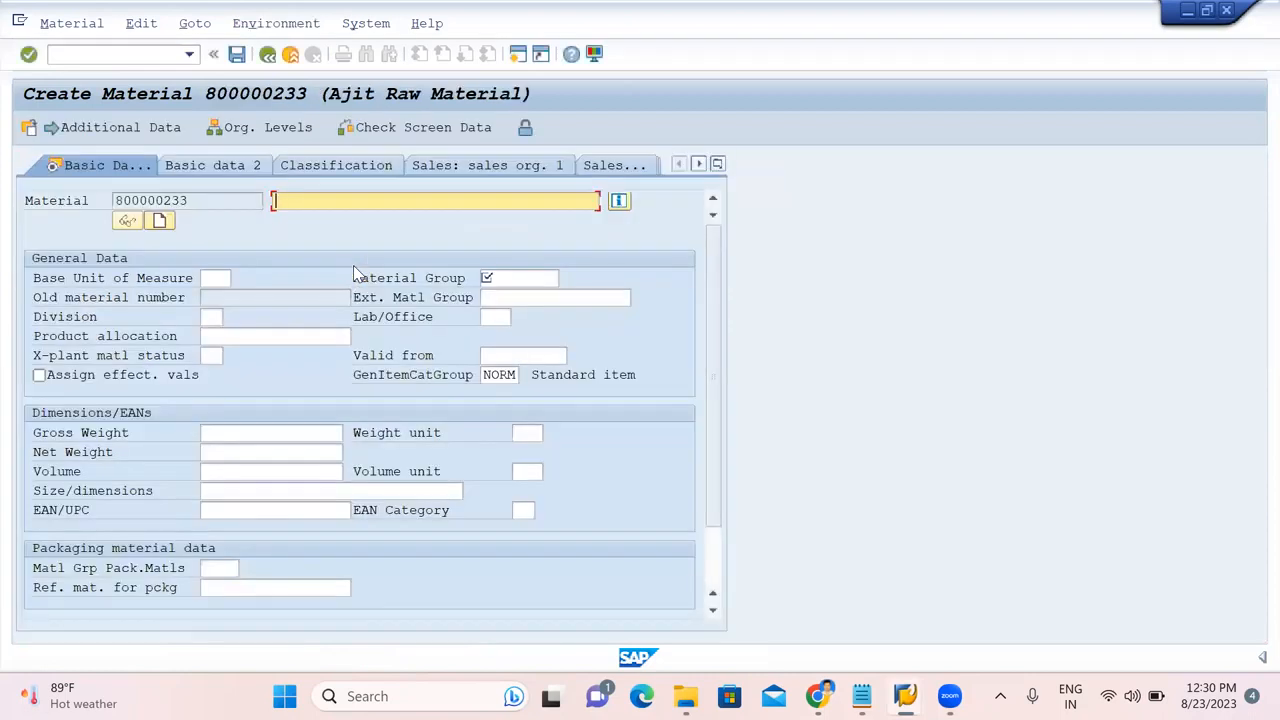
Enter description COMPONENT-1, base unit EA and material group AJIT on Basic Data 1.
type("COMPONENT-1")
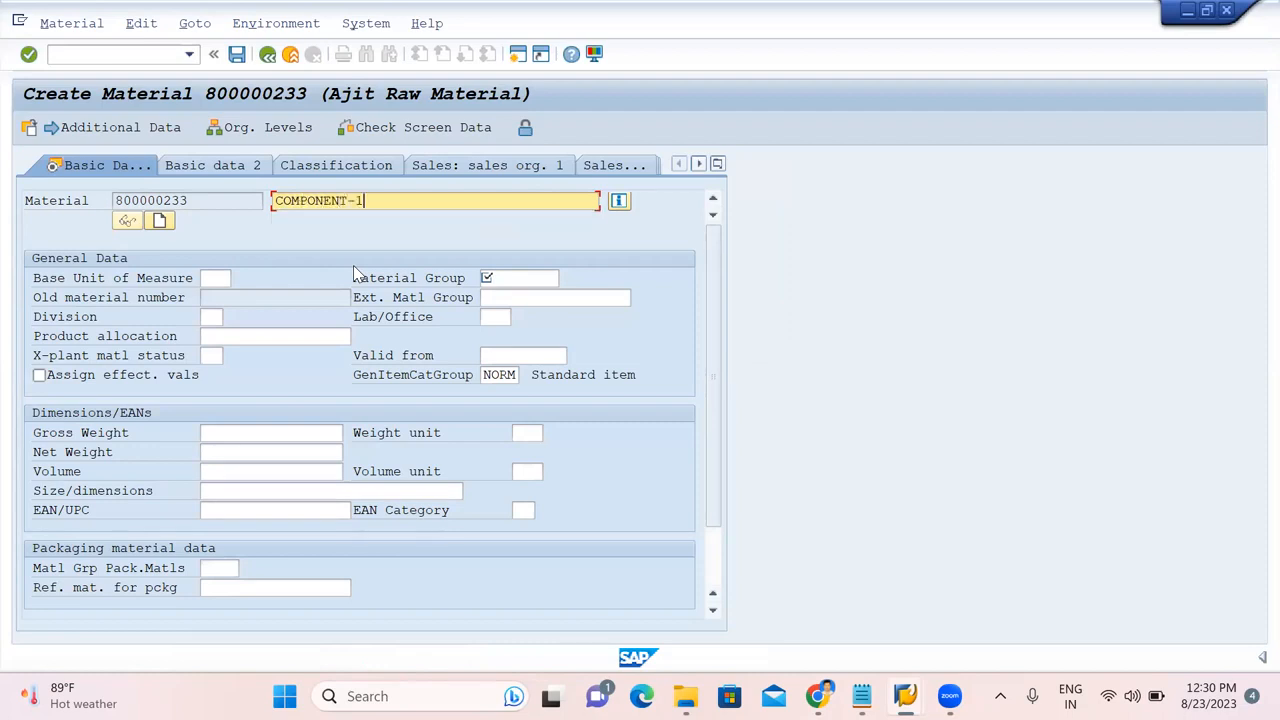
left_click(216, 277)
type("EA")
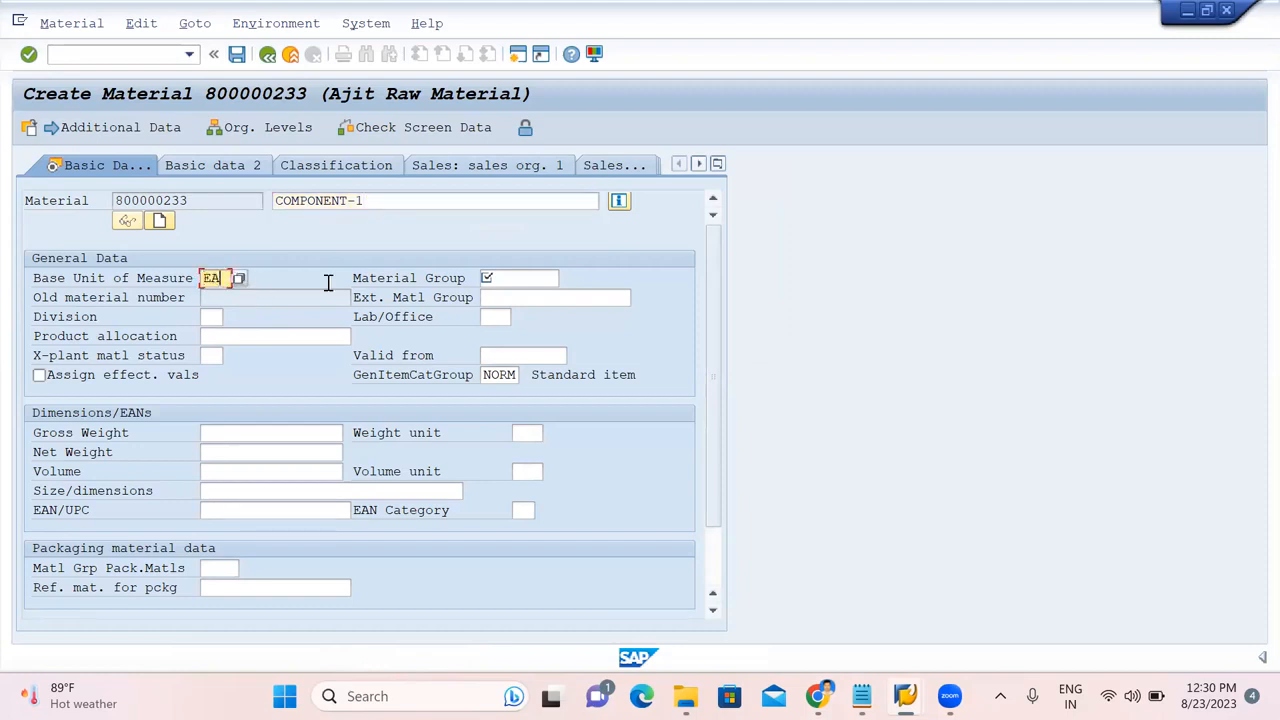
left_click(518, 280)
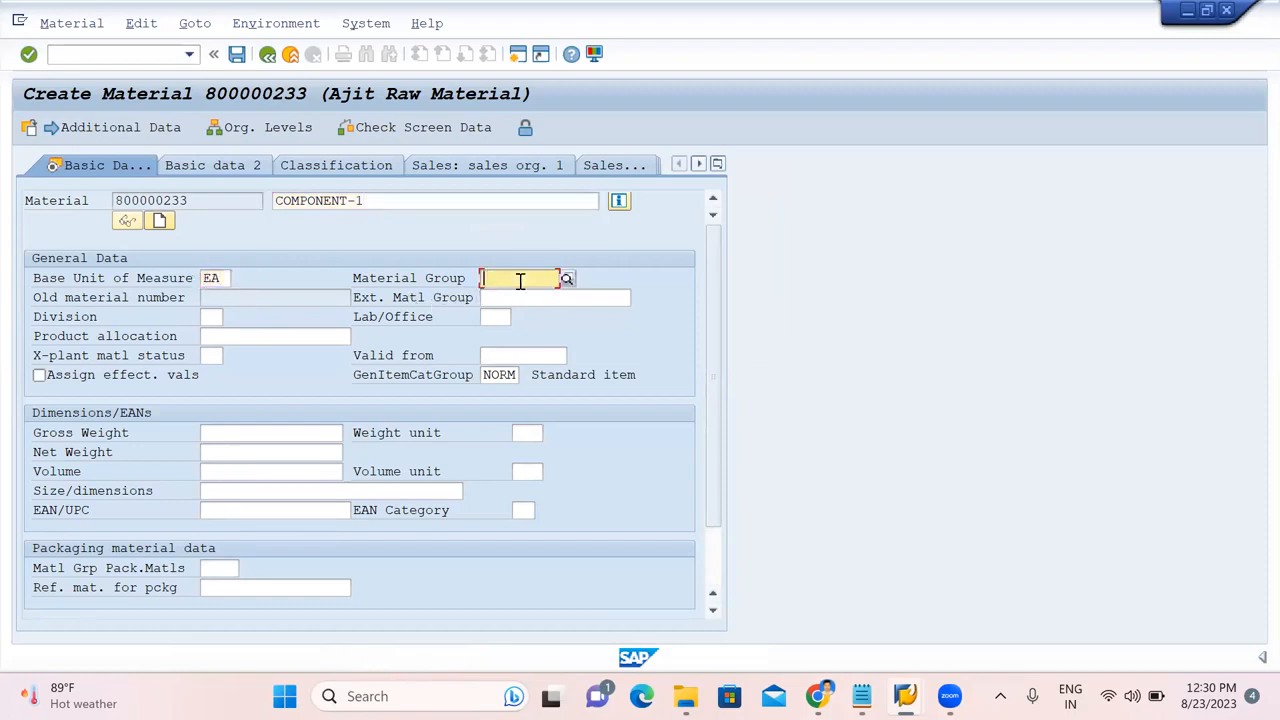
left_click(506, 300)
Set purchasing group AJ (Ajit Purch Group) and continue to the following data views.
key("Return")
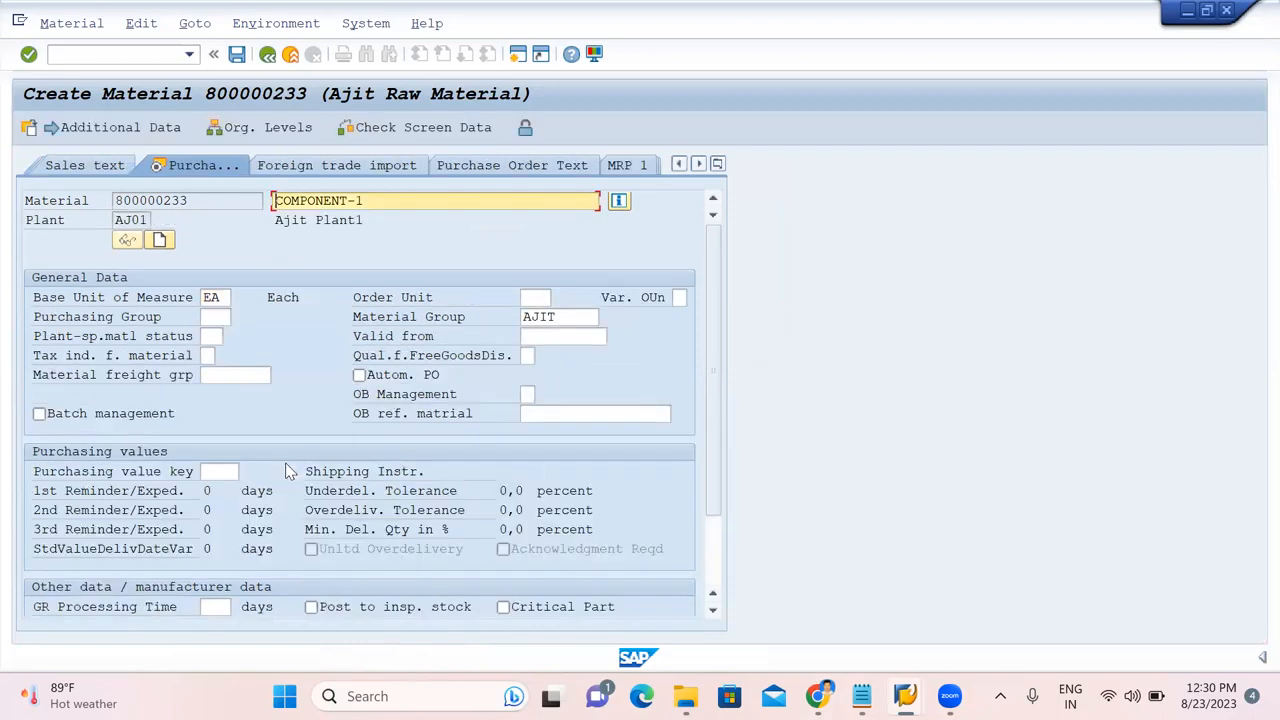
left_click(207, 317)
type("AJ")
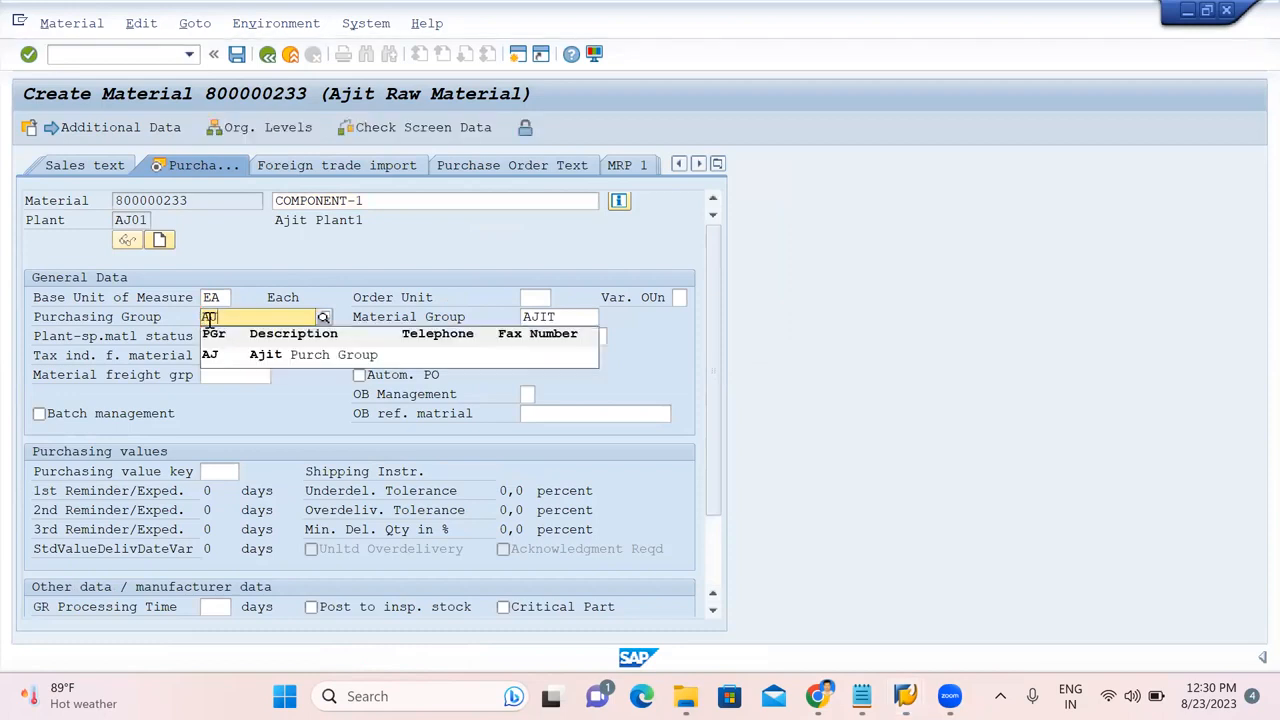
left_click(209, 355)
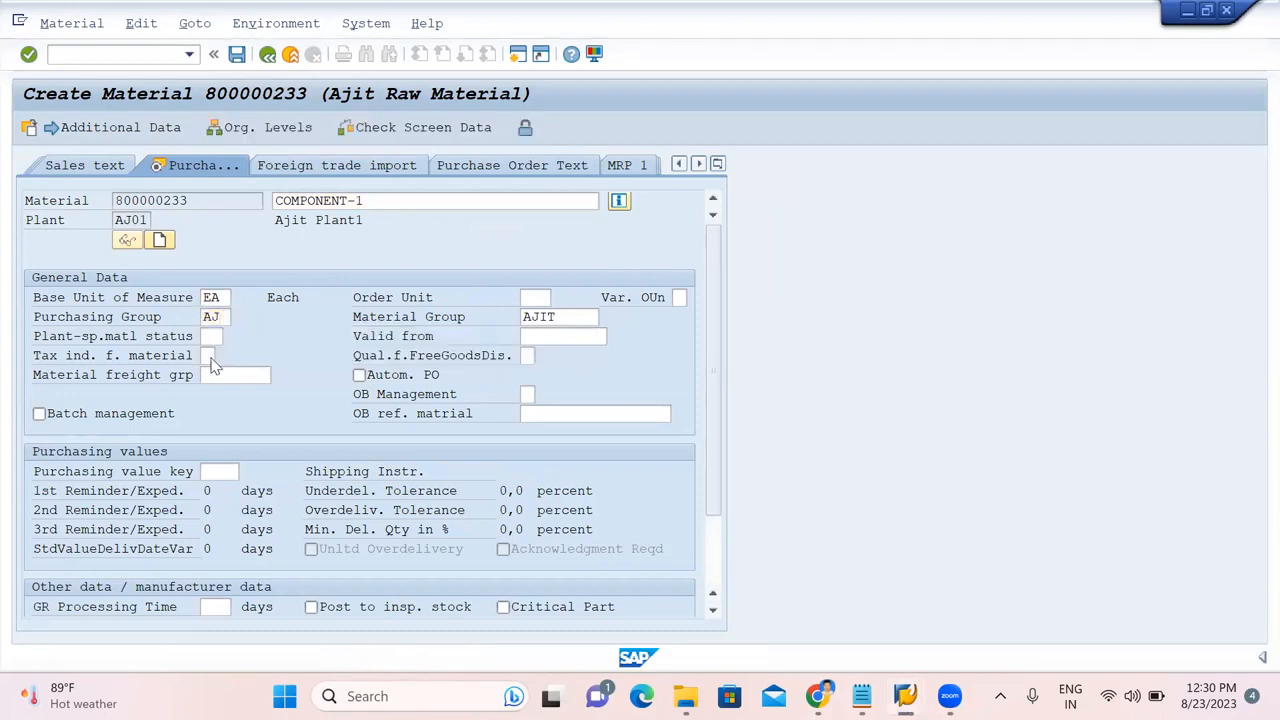
key("Return")
key("Return")
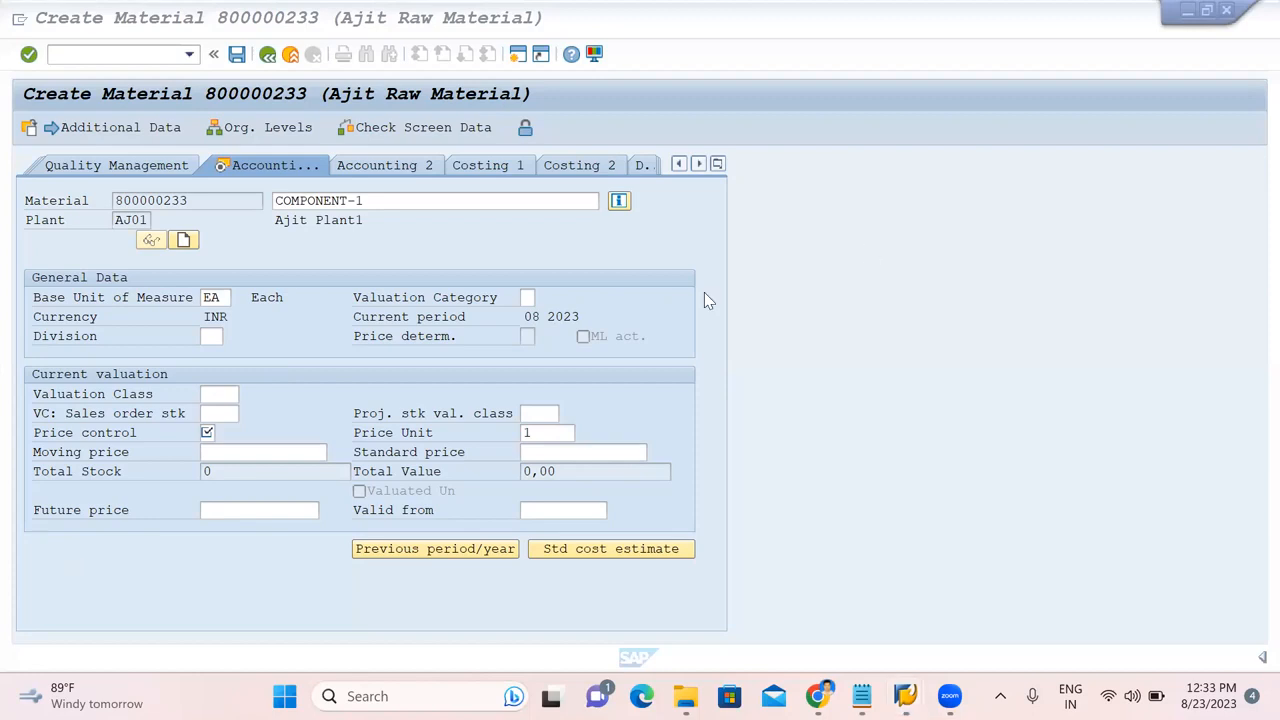
Set valuation class 8118, price control V and moving price 600, then save material 800000233.
left_click(412, 362)
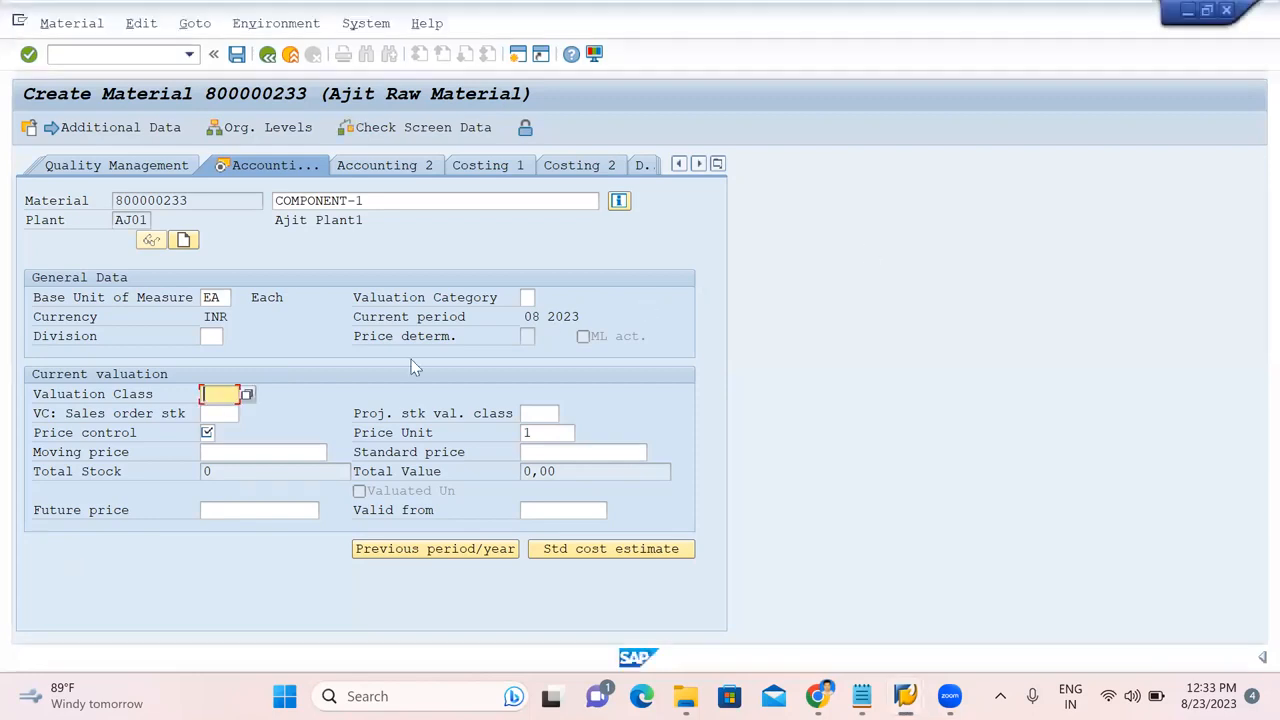
key("F4")
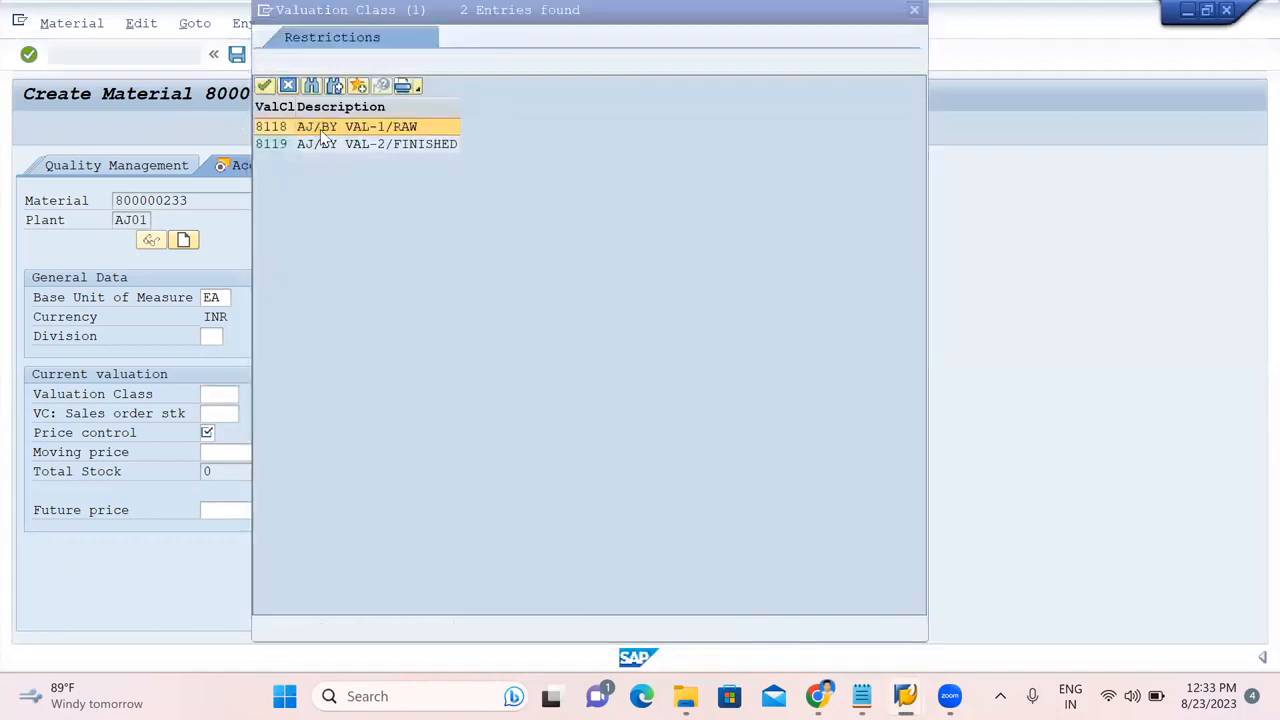
double_click(314, 127)
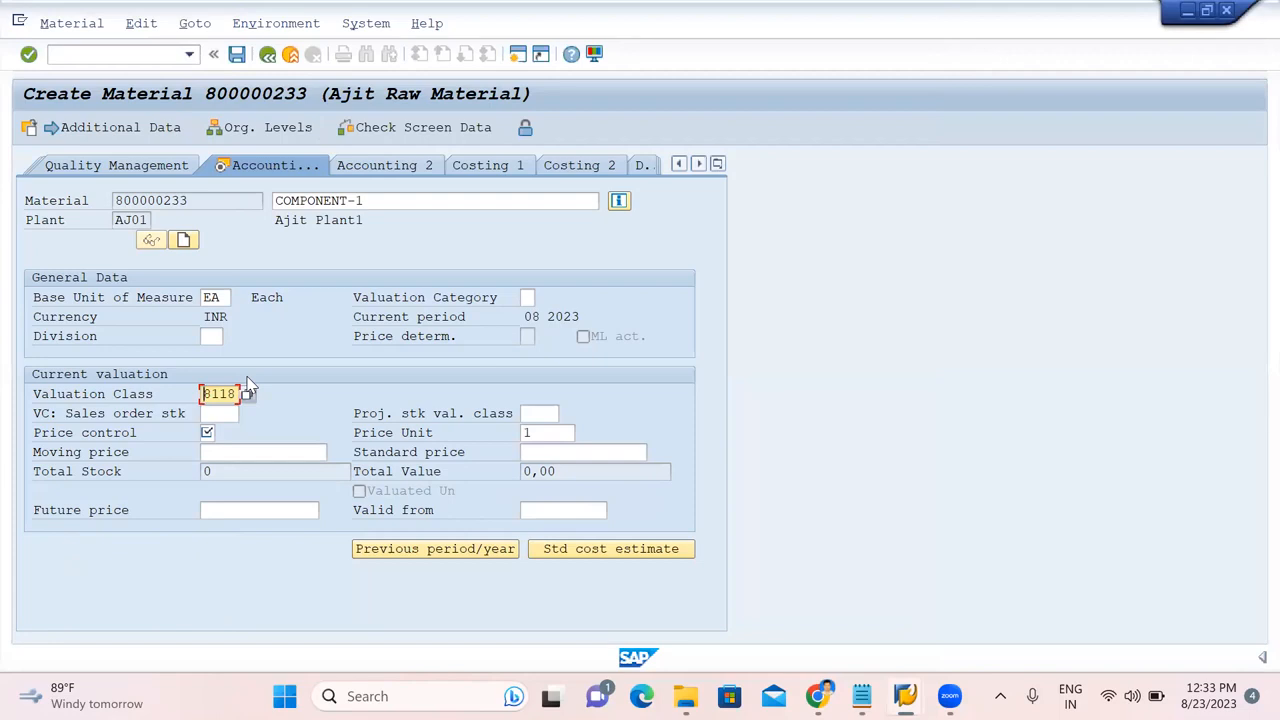
key("Tab")
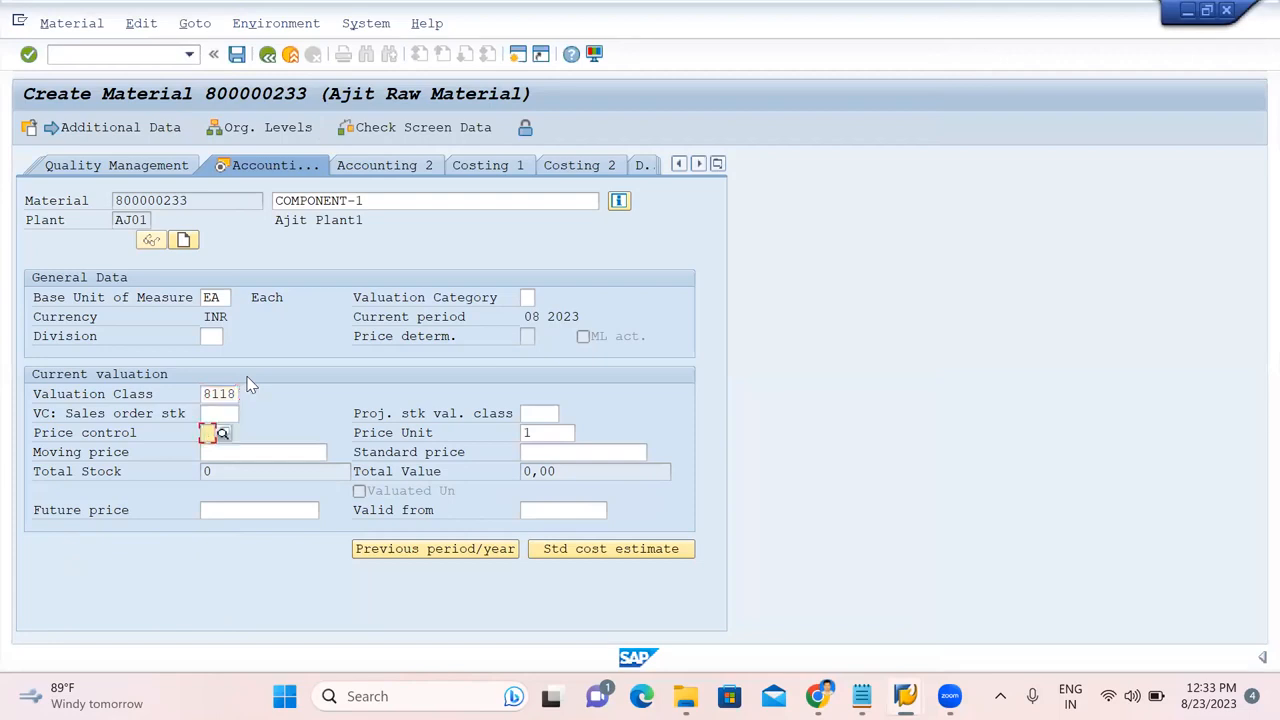
type("V")
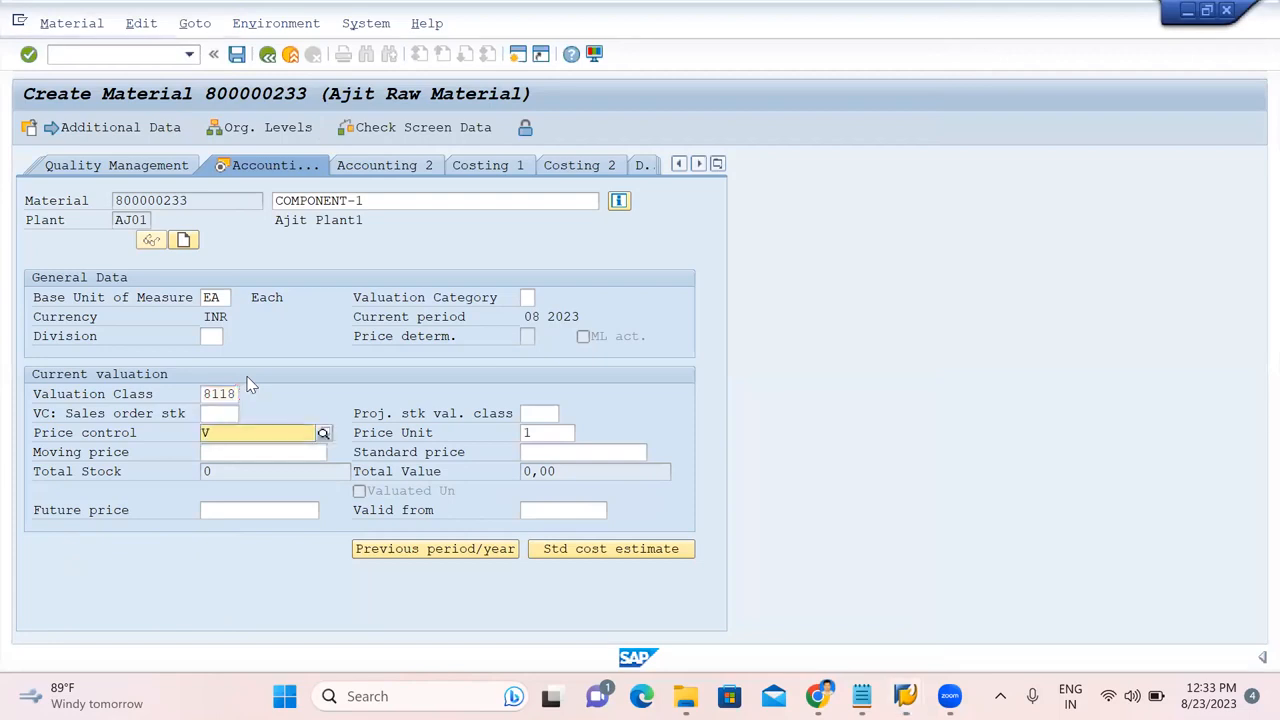
left_click(265, 470)
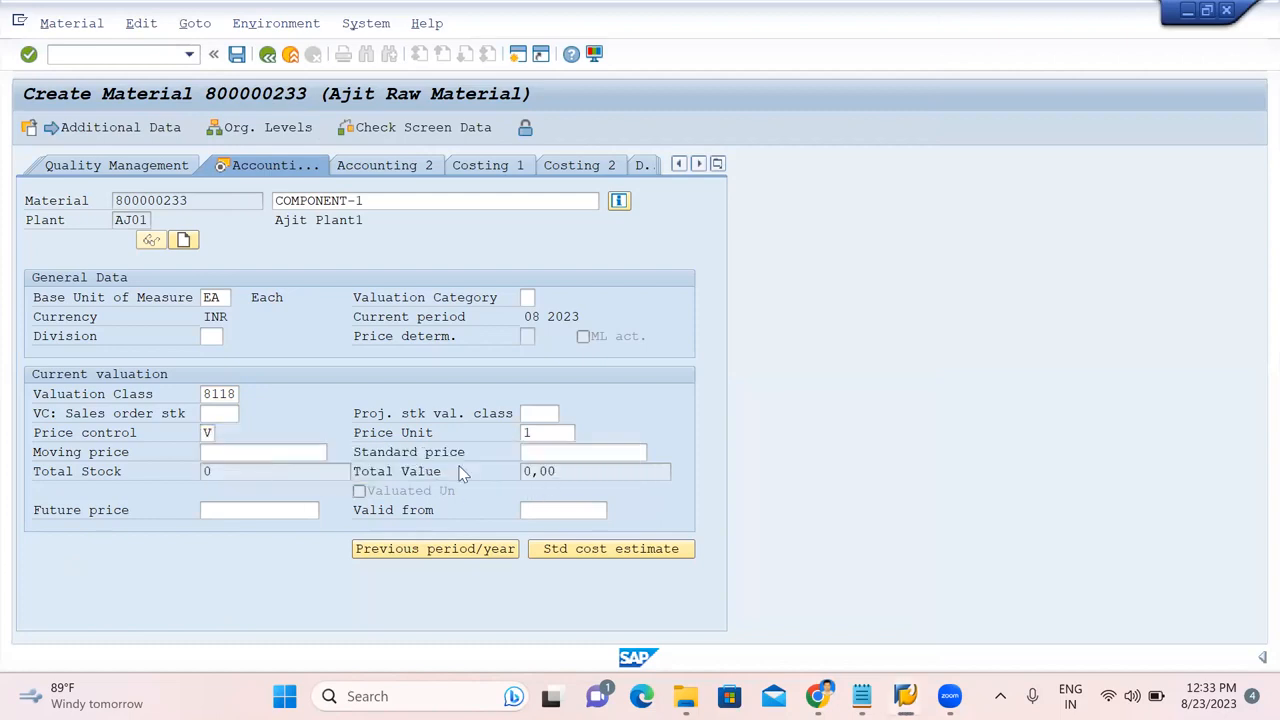
left_click(278, 459)
type("6000")
key("BackSpace")
key("Return")
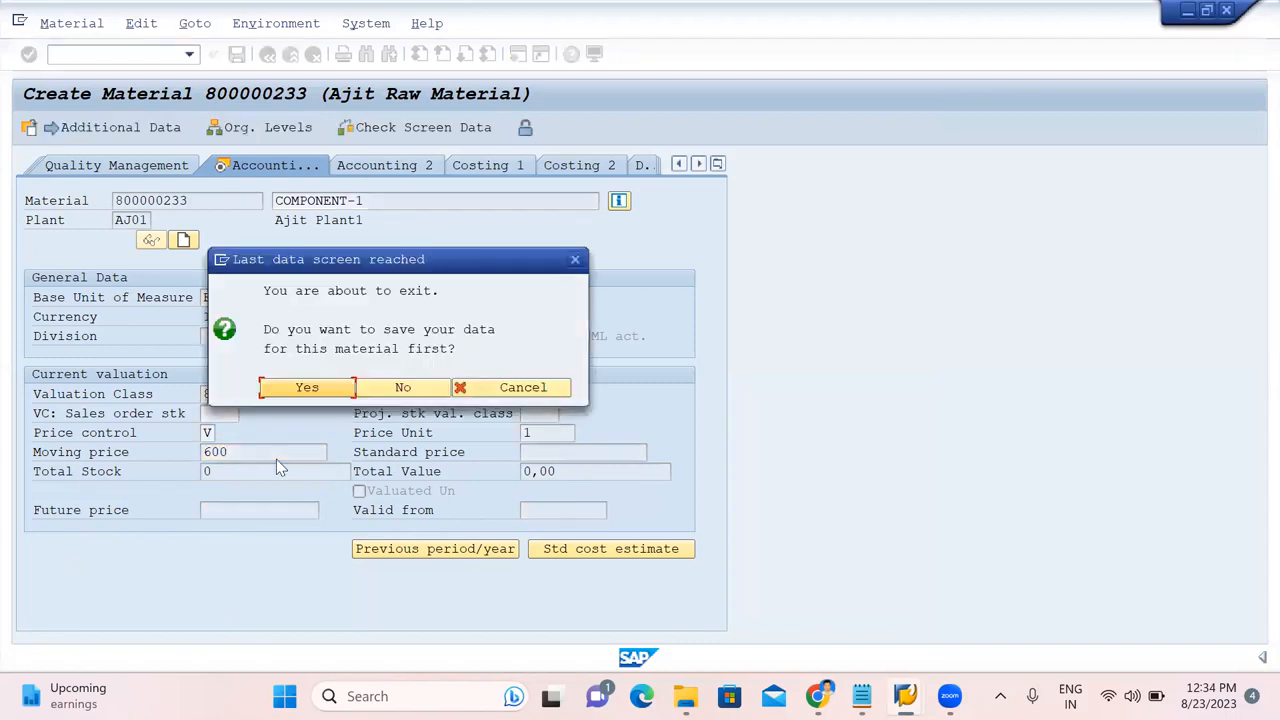
left_click(305, 390)
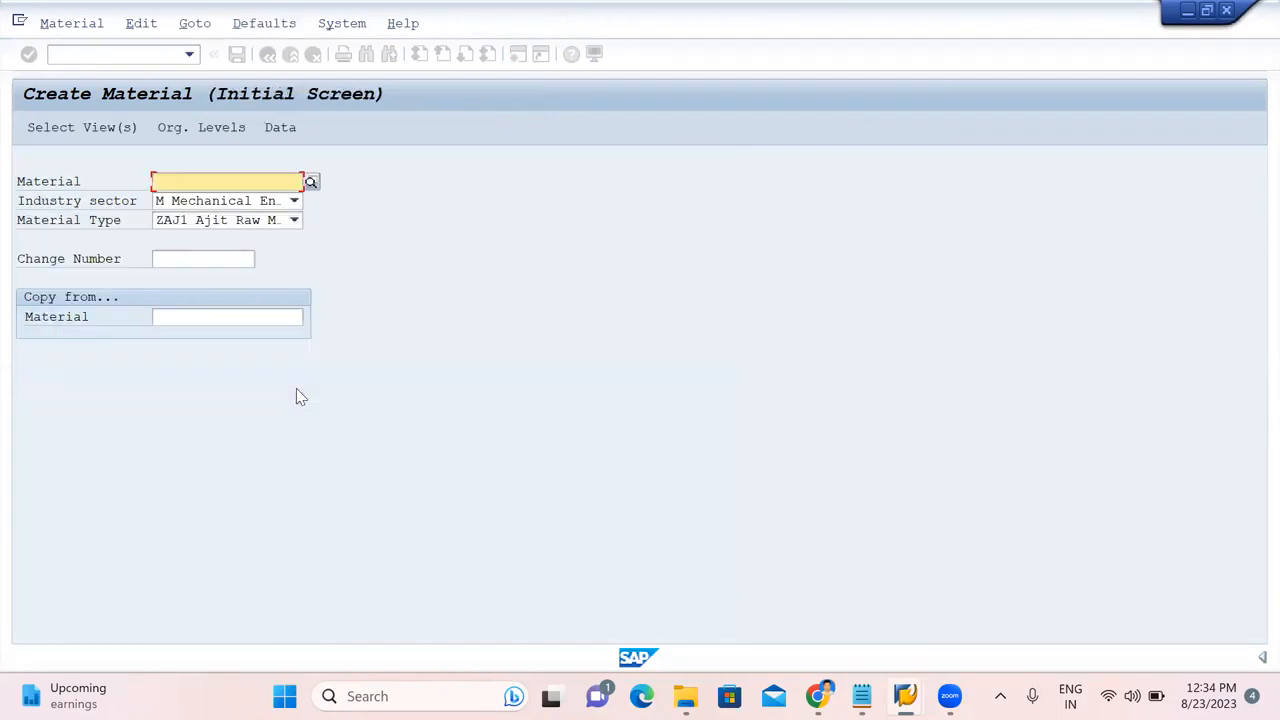
Copy material number 800000233 and paste it onto the '1.COMPONENTS- MM01' line in Notepad.
double_click(145, 663)
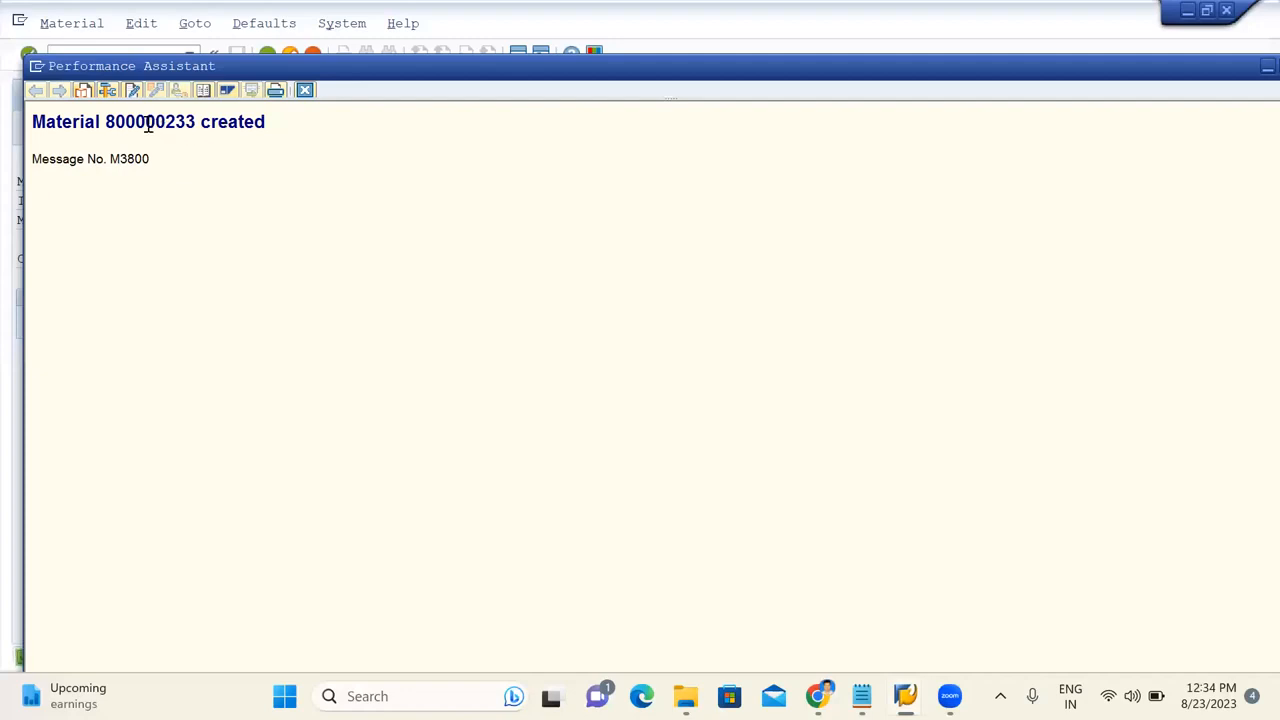
double_click(148, 122)
key("ctrl+c")
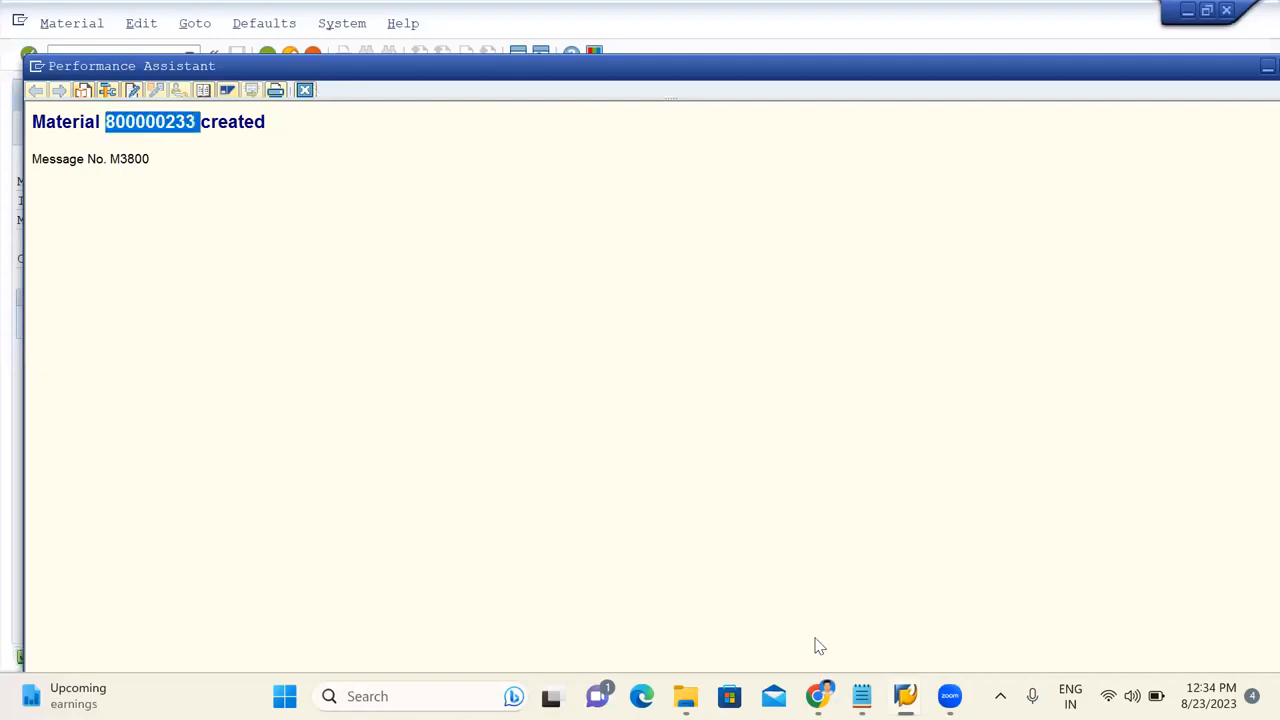
left_click(862, 696)
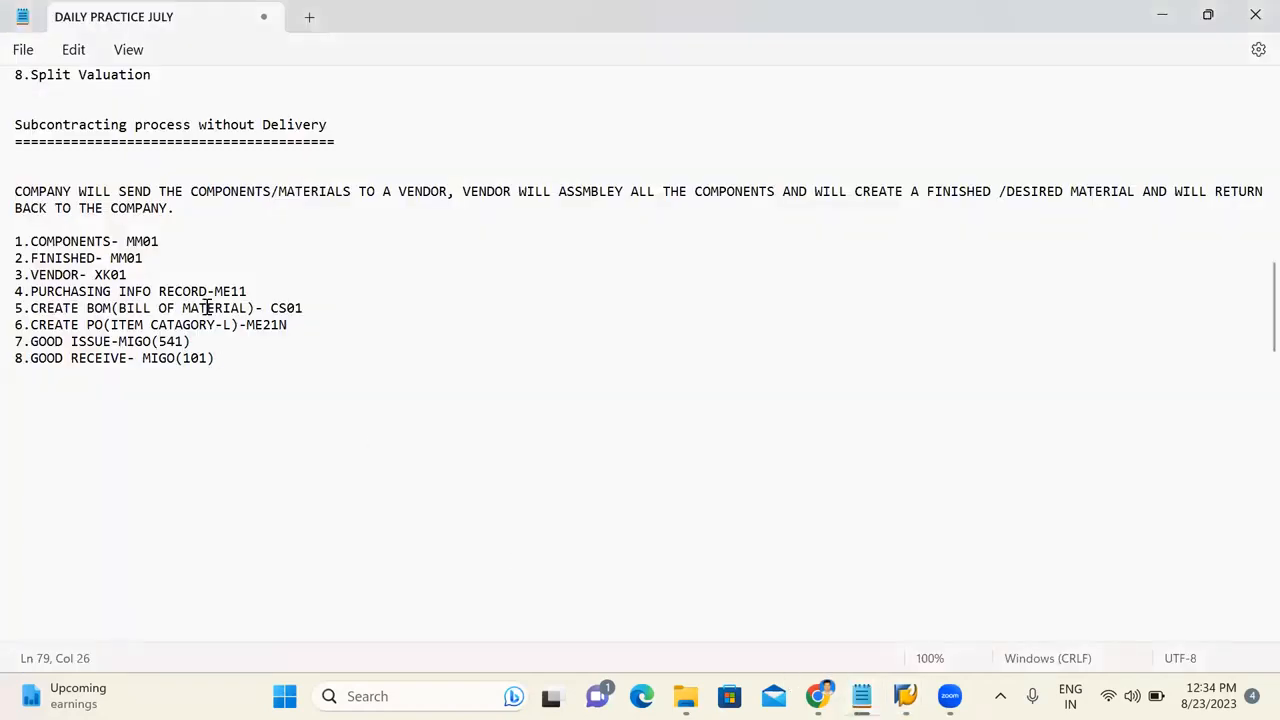
left_click(186, 229)
left_click(181, 245)
key("ctrl+v")
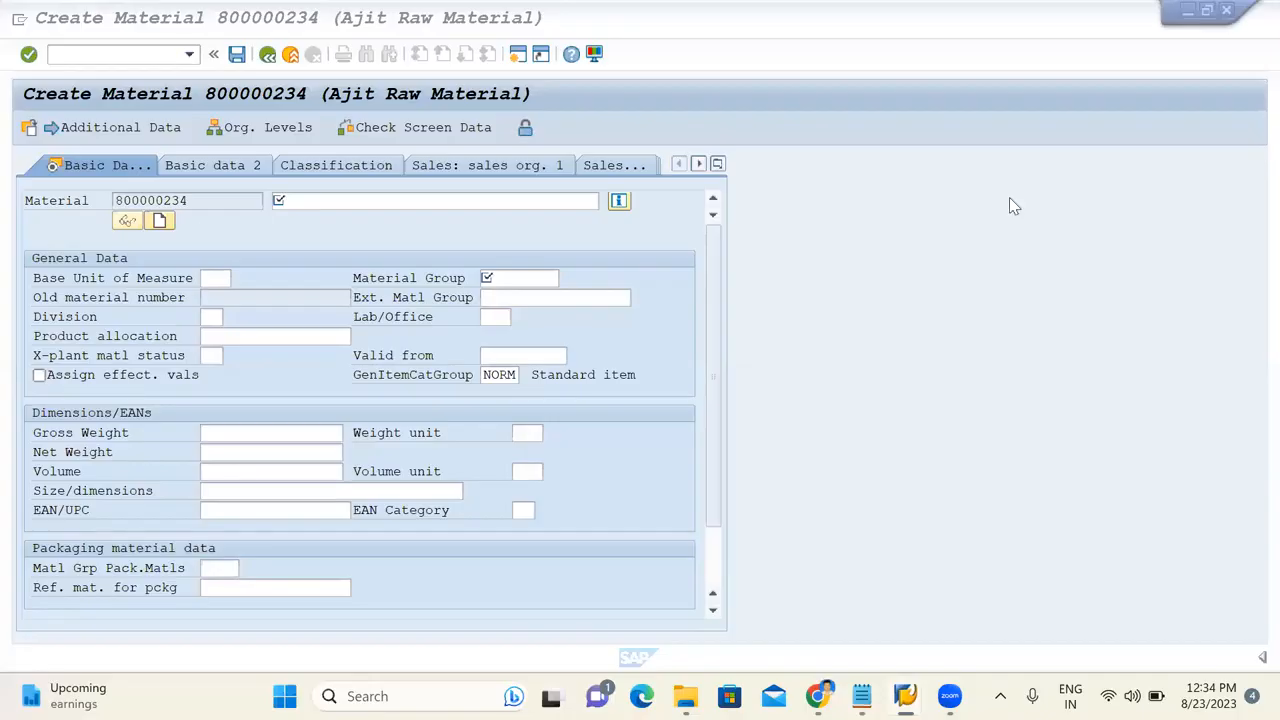
Enter description COMPONENT-2, base unit EA and material group AJIT, then advance to accounting data.
left_click(341, 203)
type("COMPONENT")
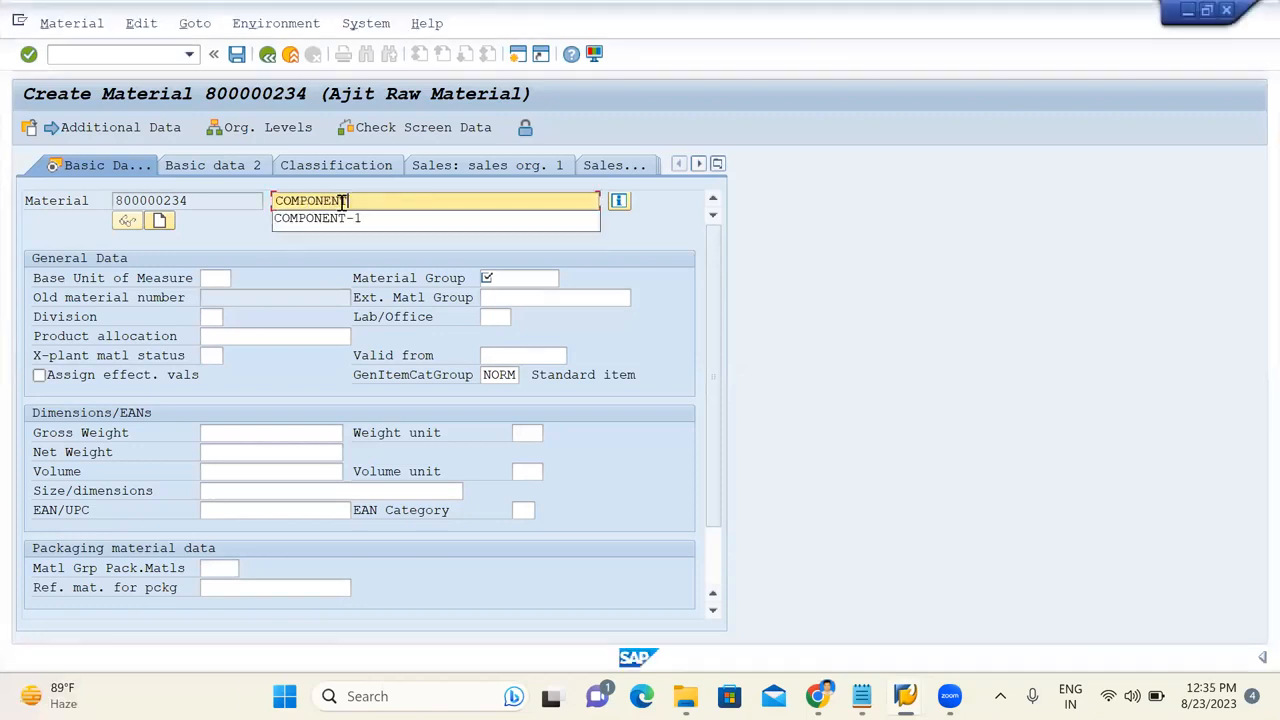
type("-2")
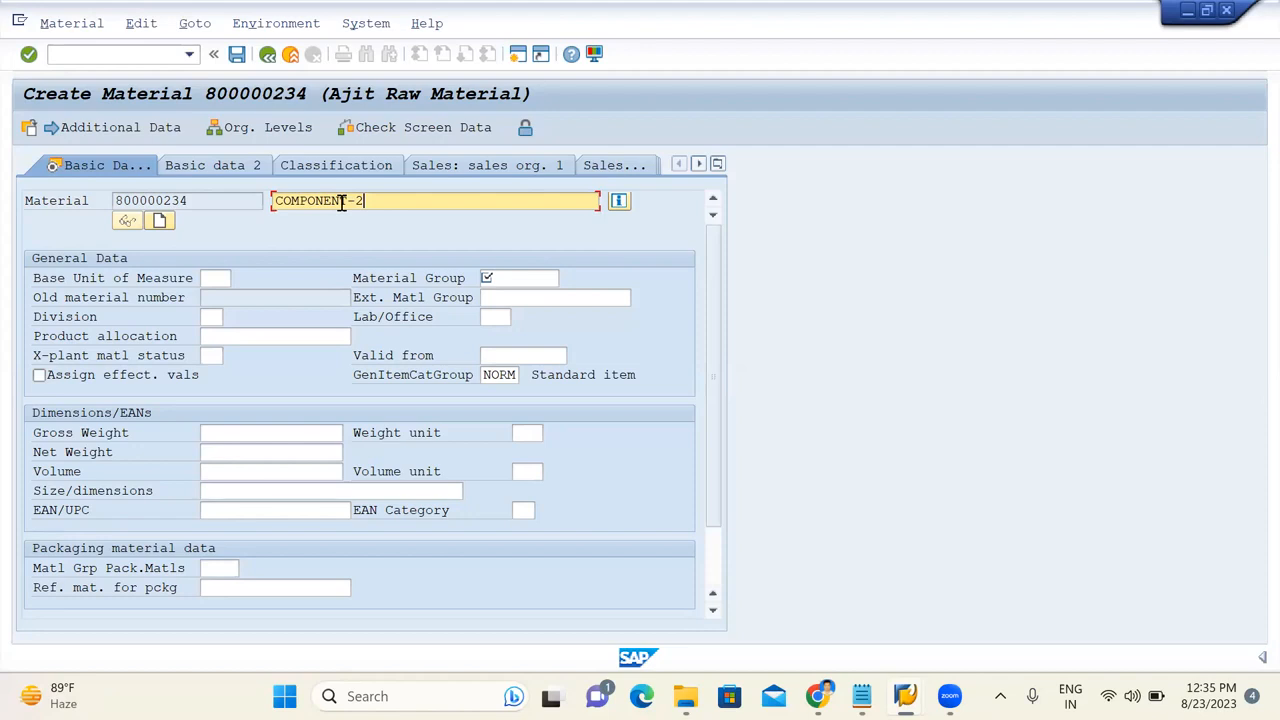
left_click(222, 274)
type("EA")
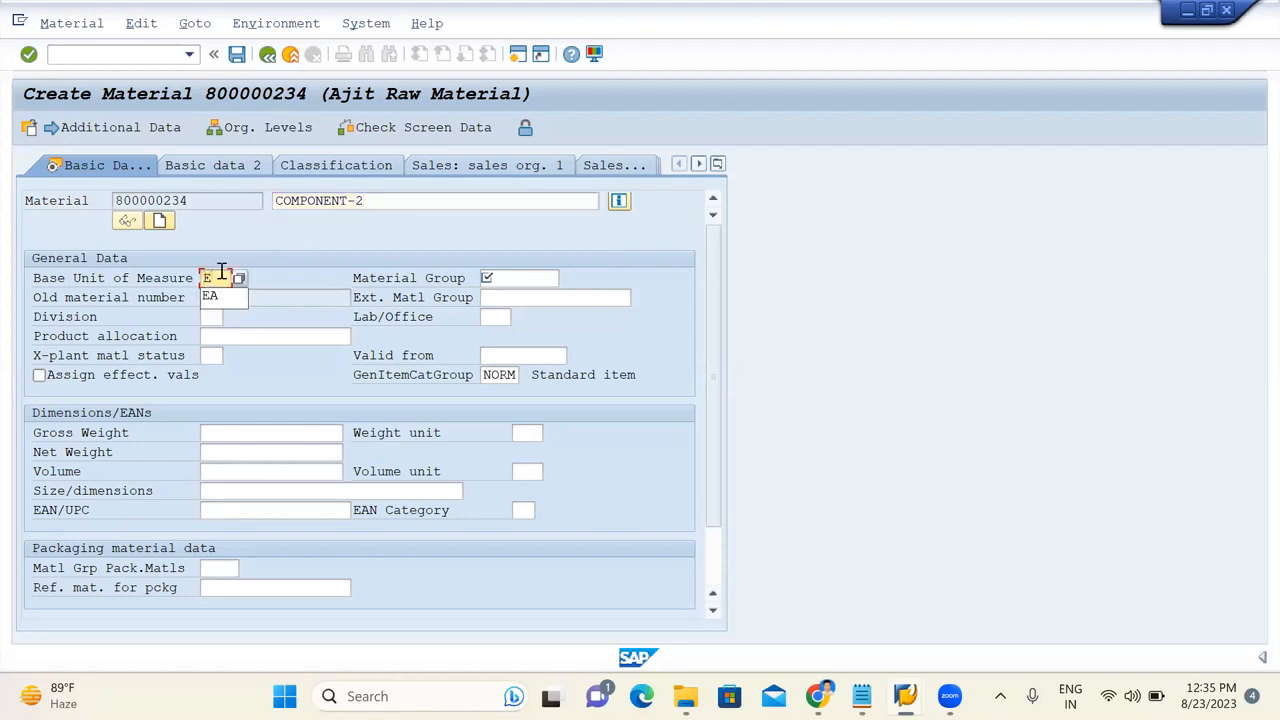
left_click(531, 278)
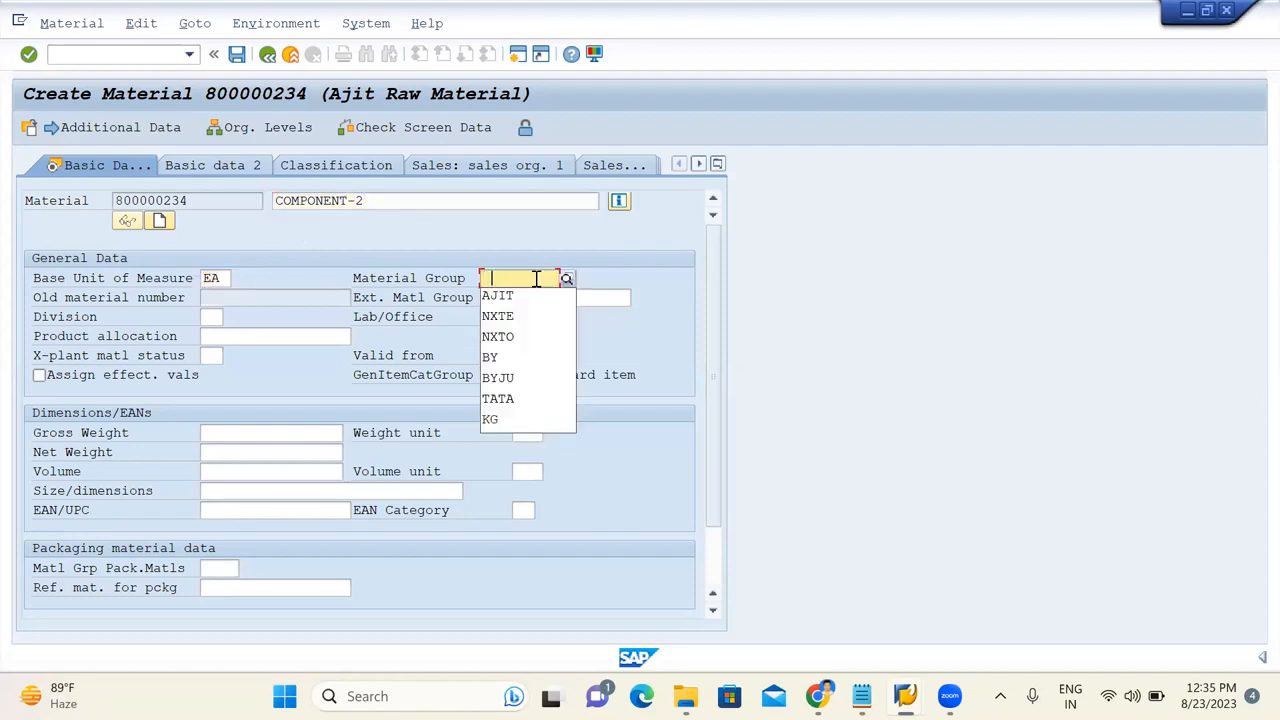
key("Return")
key("Return")
key("Return")
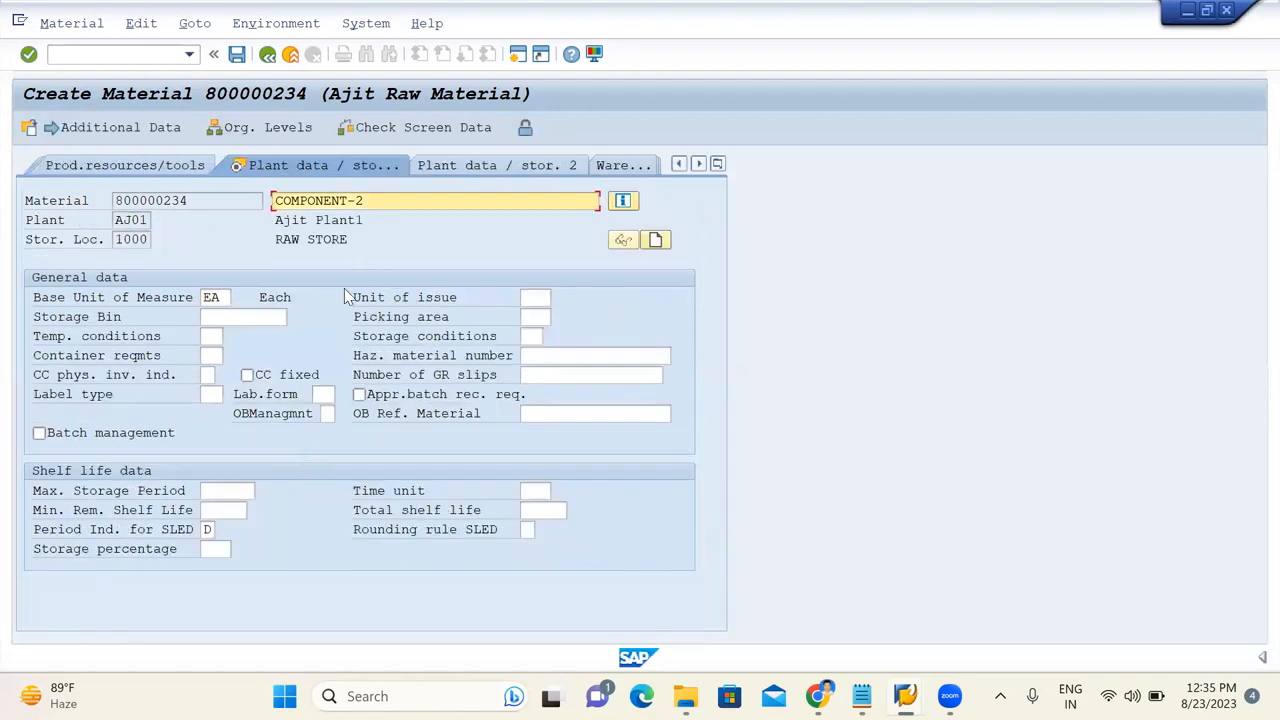
key("Return")
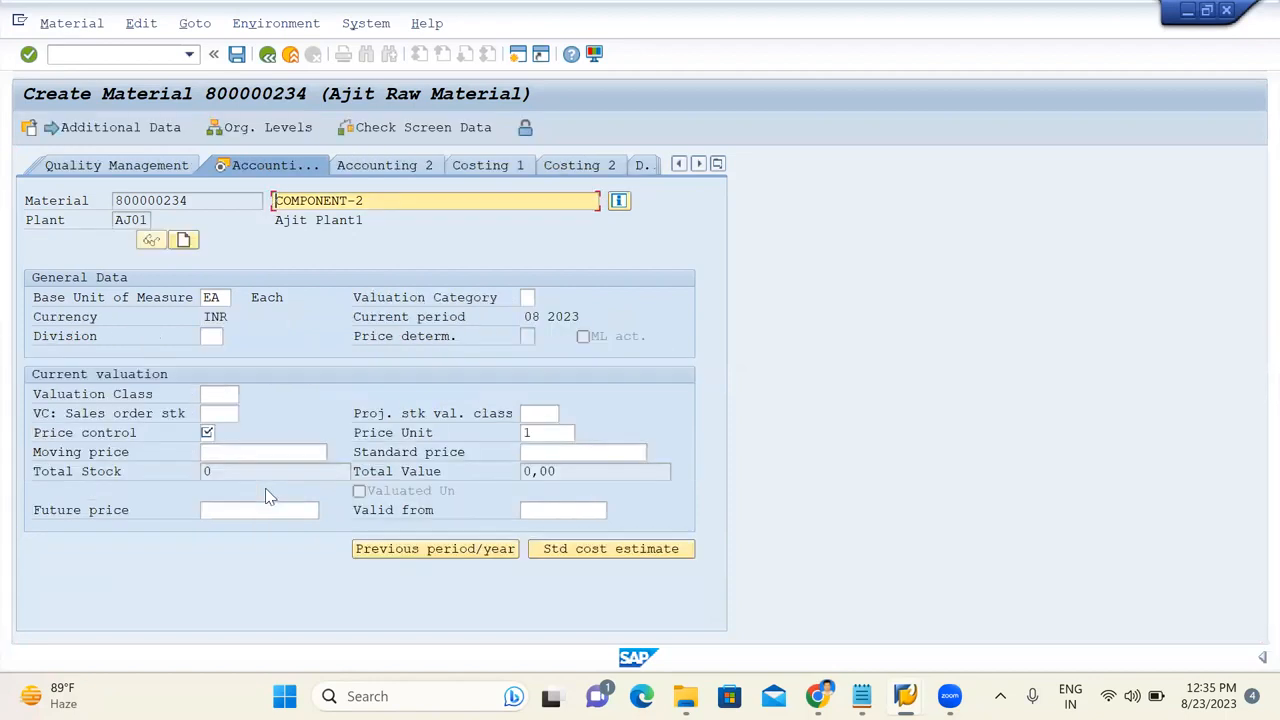
Set valuation class 8118, moving average price control V and moving price 700, then save the material.
left_click(221, 395)
left_click(217, 411)
left_click(215, 412)
left_click(210, 433)
type("V")
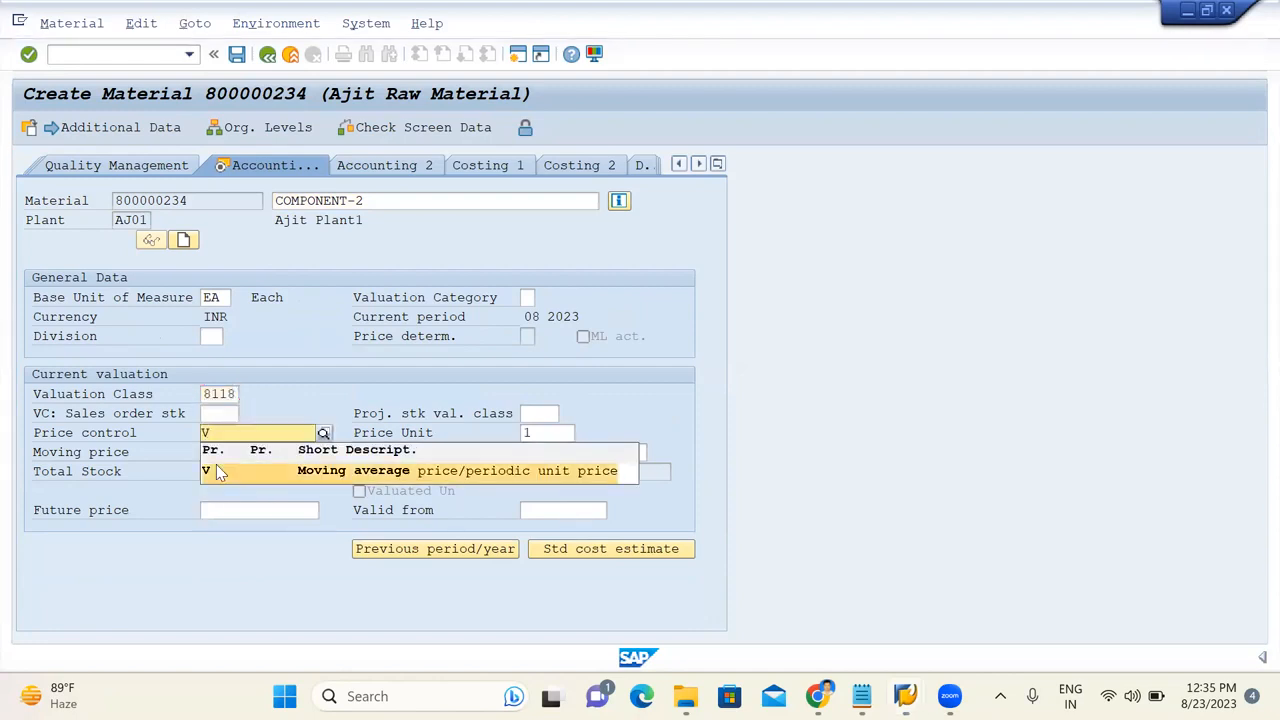
left_click(214, 466)
left_click(216, 456)
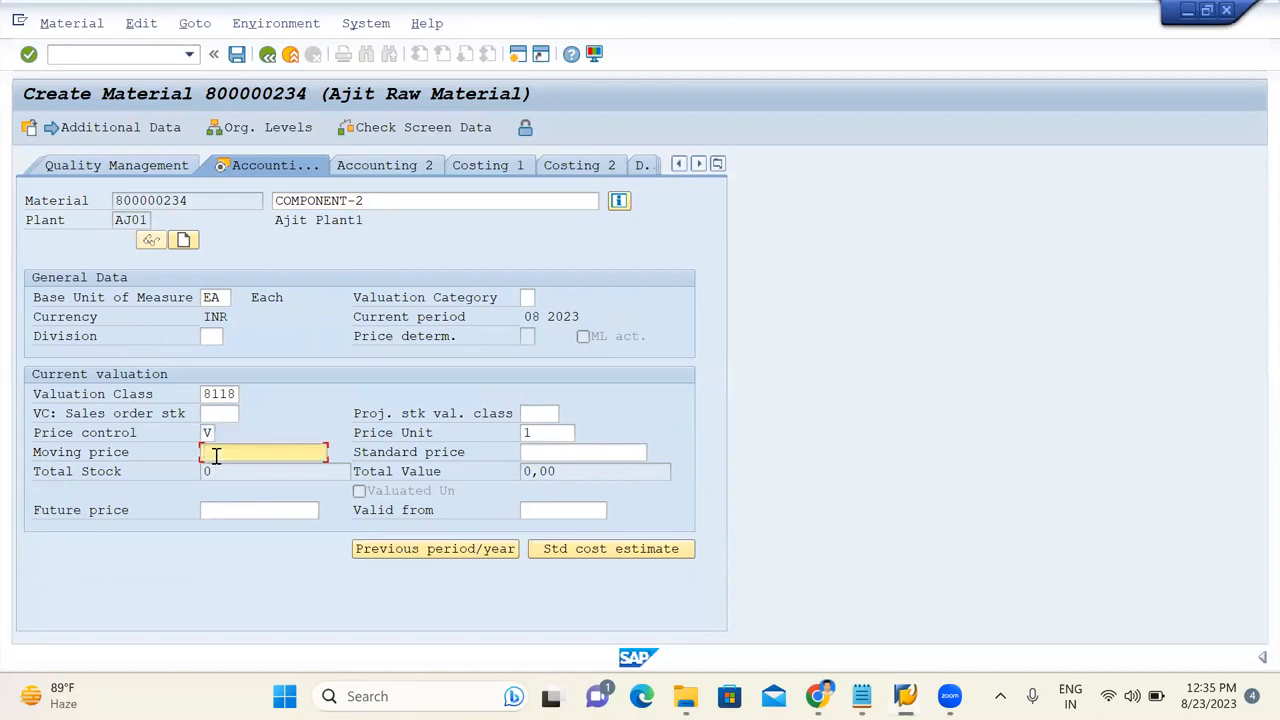
type("7000")
key("Return")
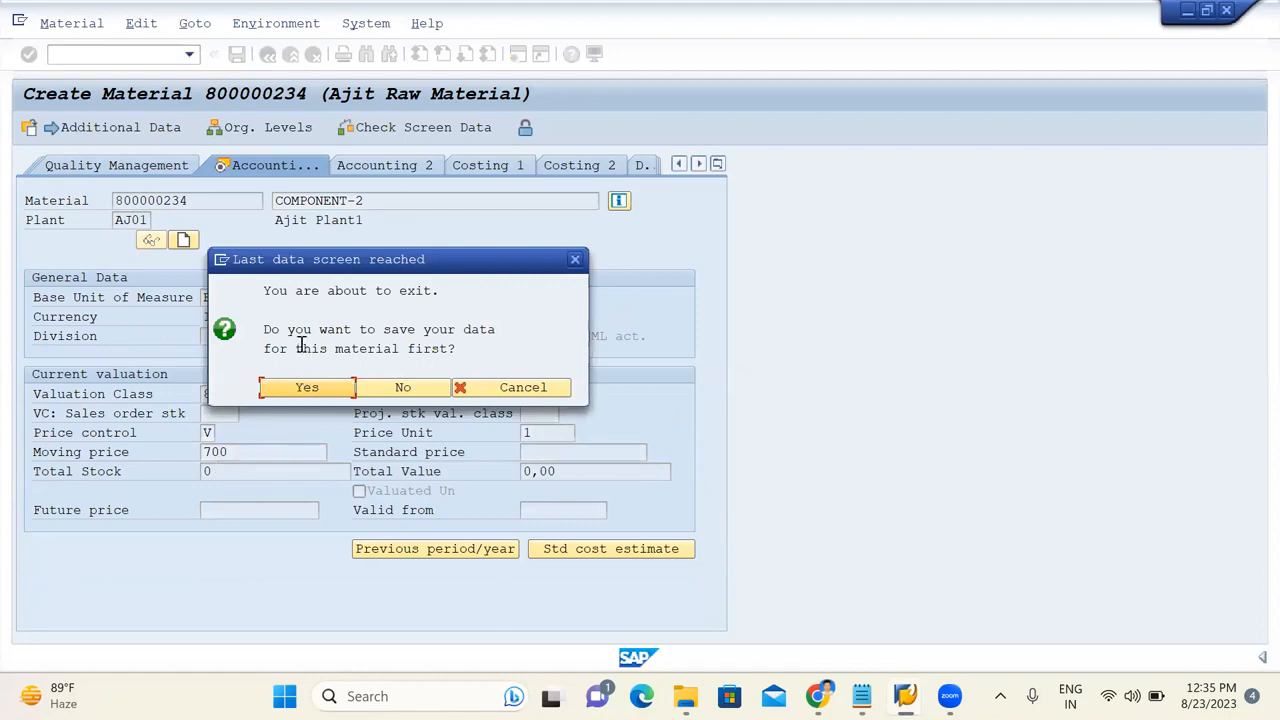
left_click(303, 387)
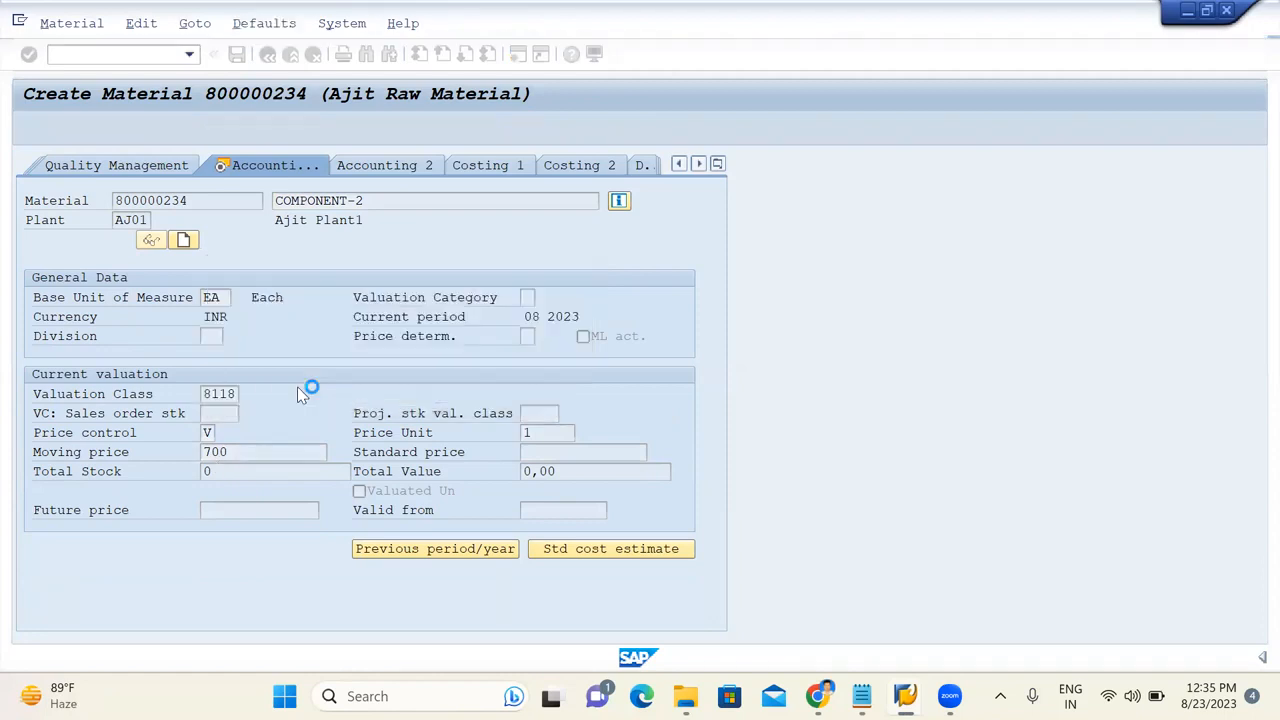
Copy material number 800000234 from the message details and paste it after 800000233 in Notepad.
double_click(157, 657)
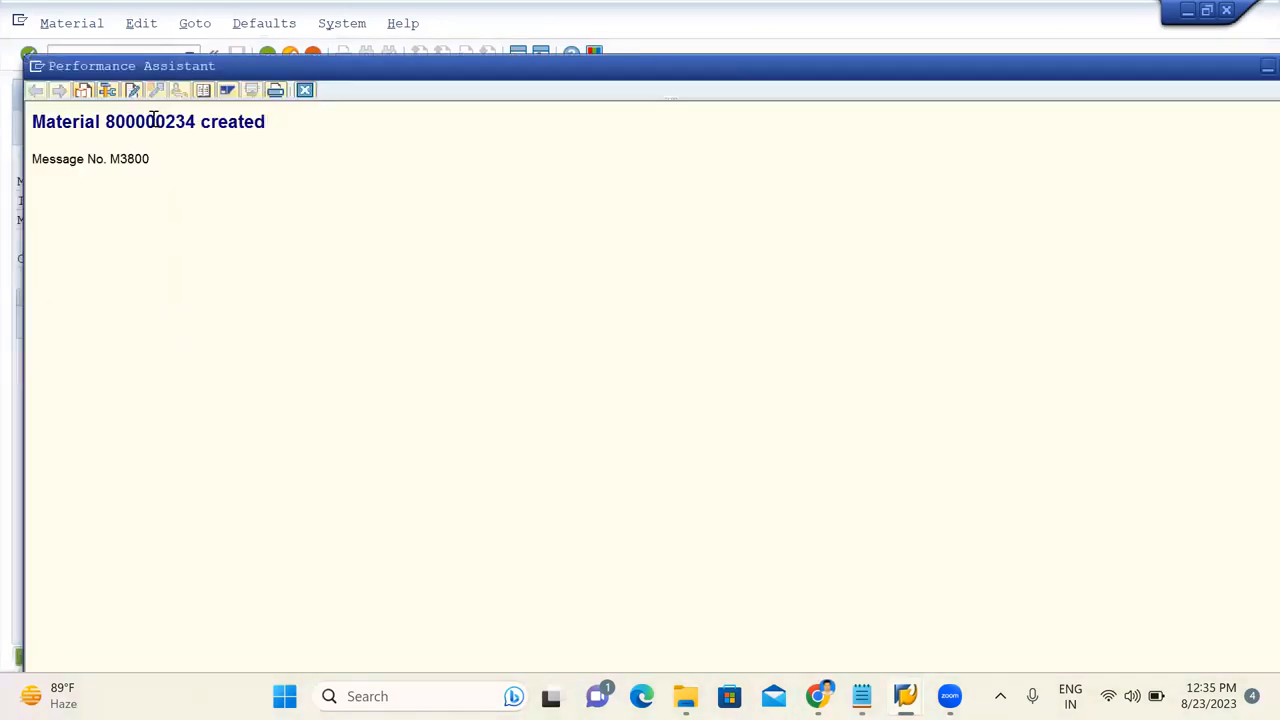
double_click(154, 121)
key("ctrl+c")
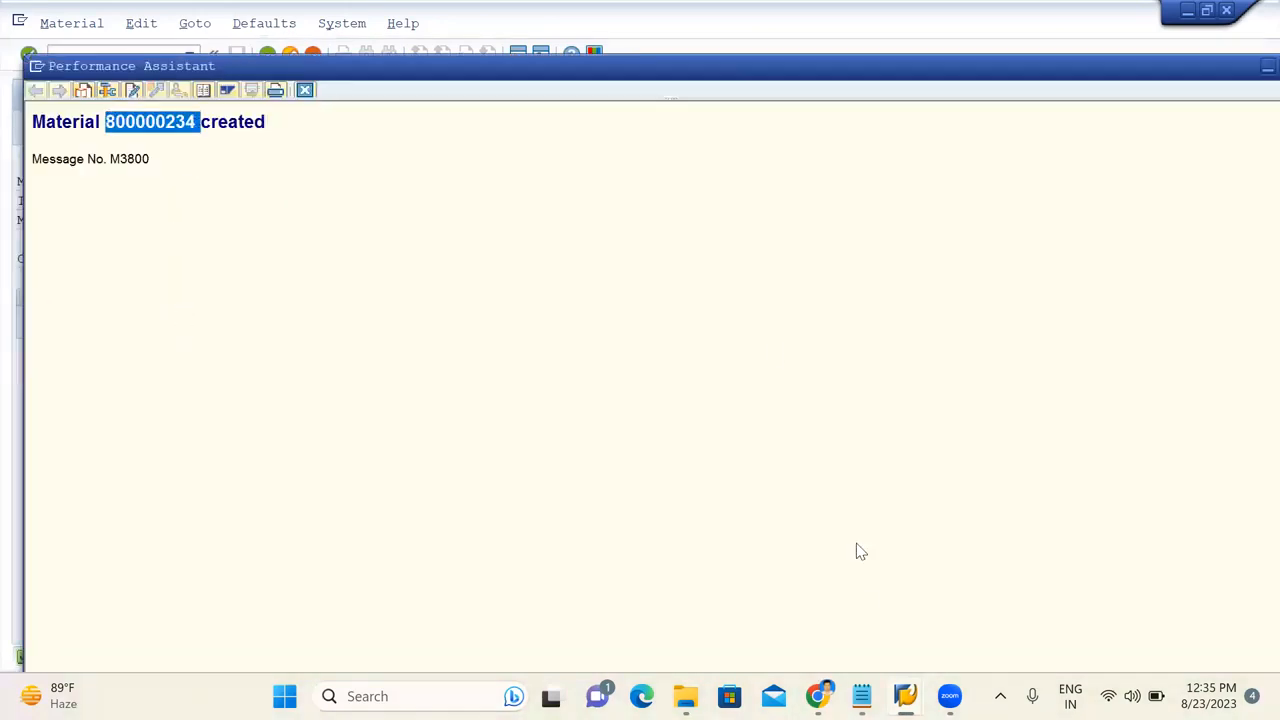
mouse_move(905, 696)
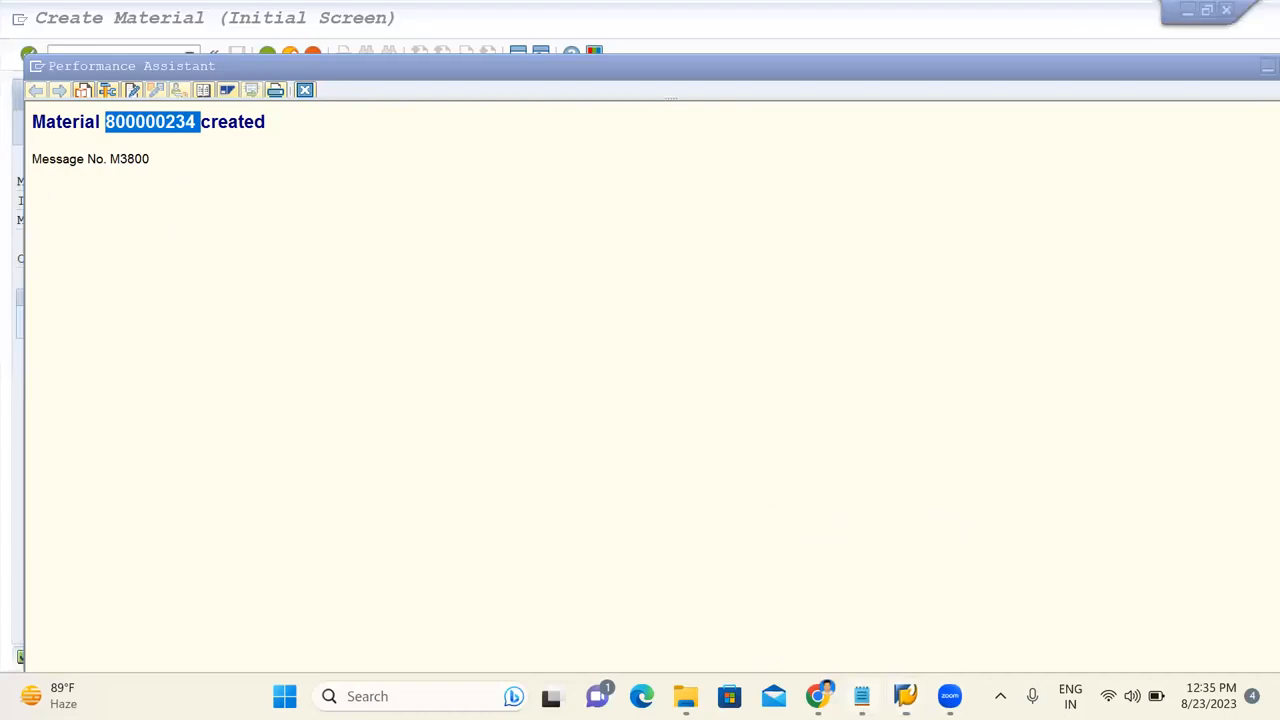
left_click(861, 696)
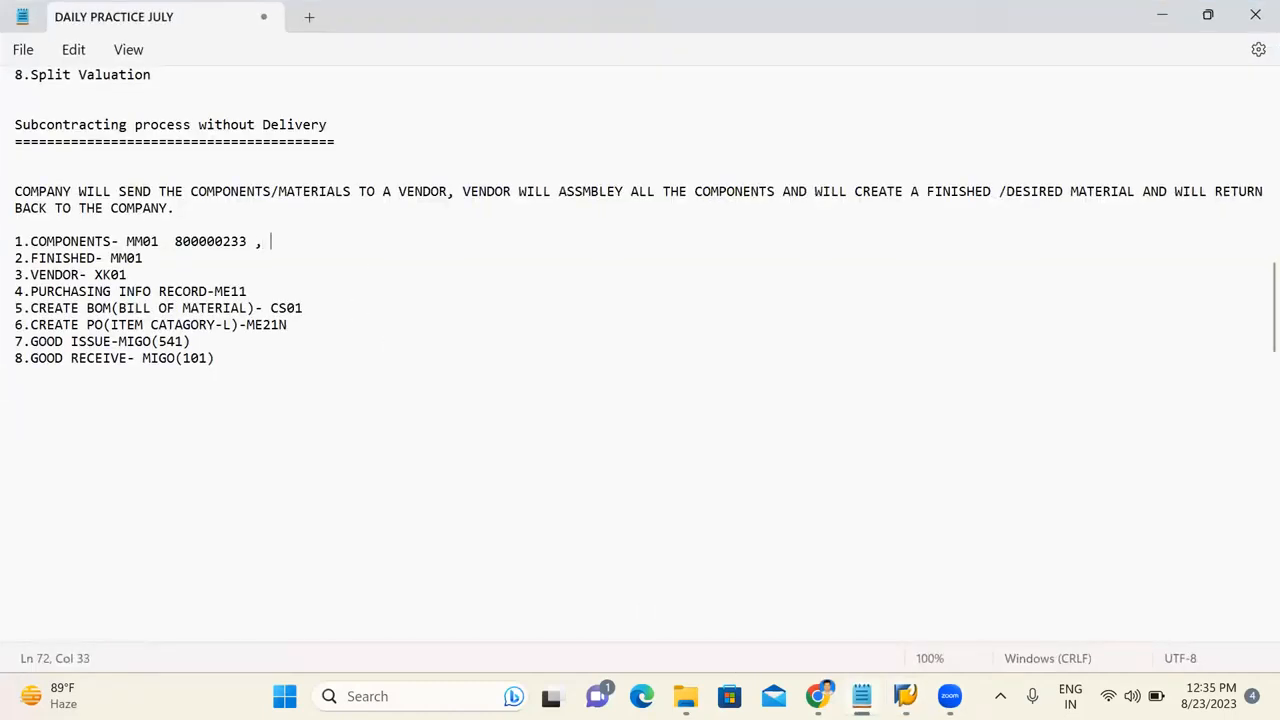
key("ctrl+v")
left_click(1161, 18)
Close the message details window to return to the Create Material initial screen.
double_click(150, 121)
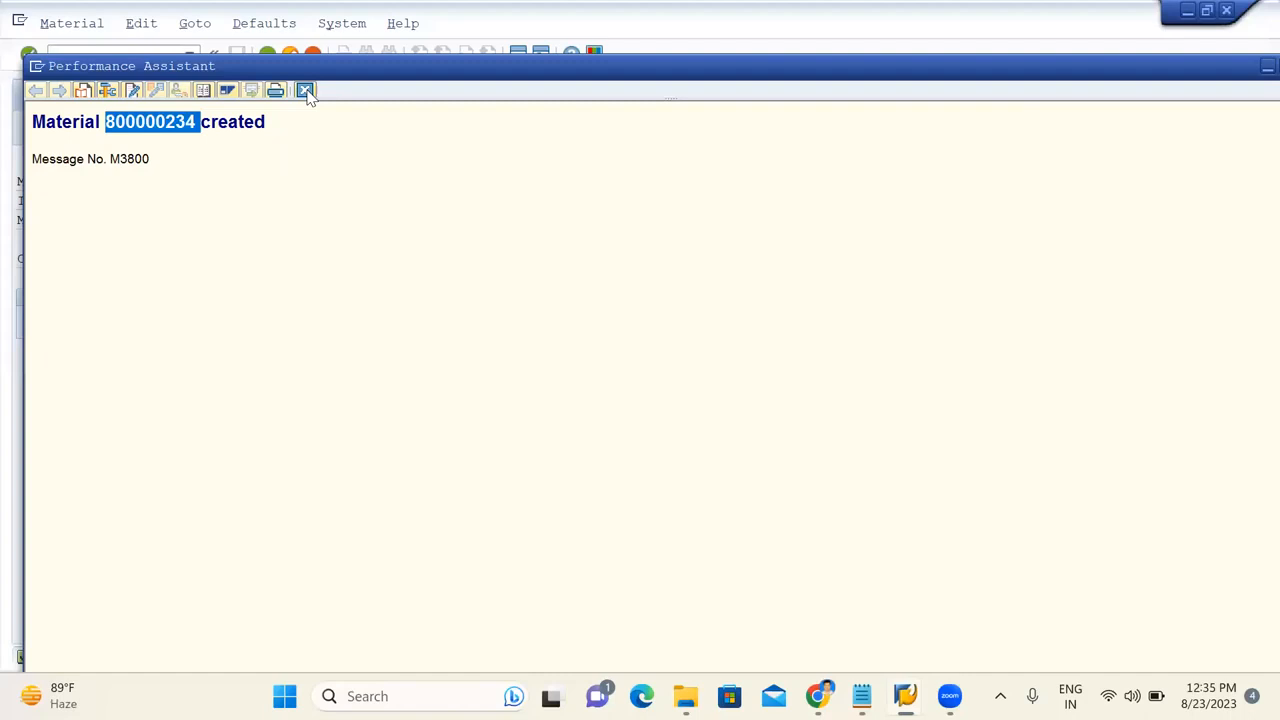
left_click(306, 91)
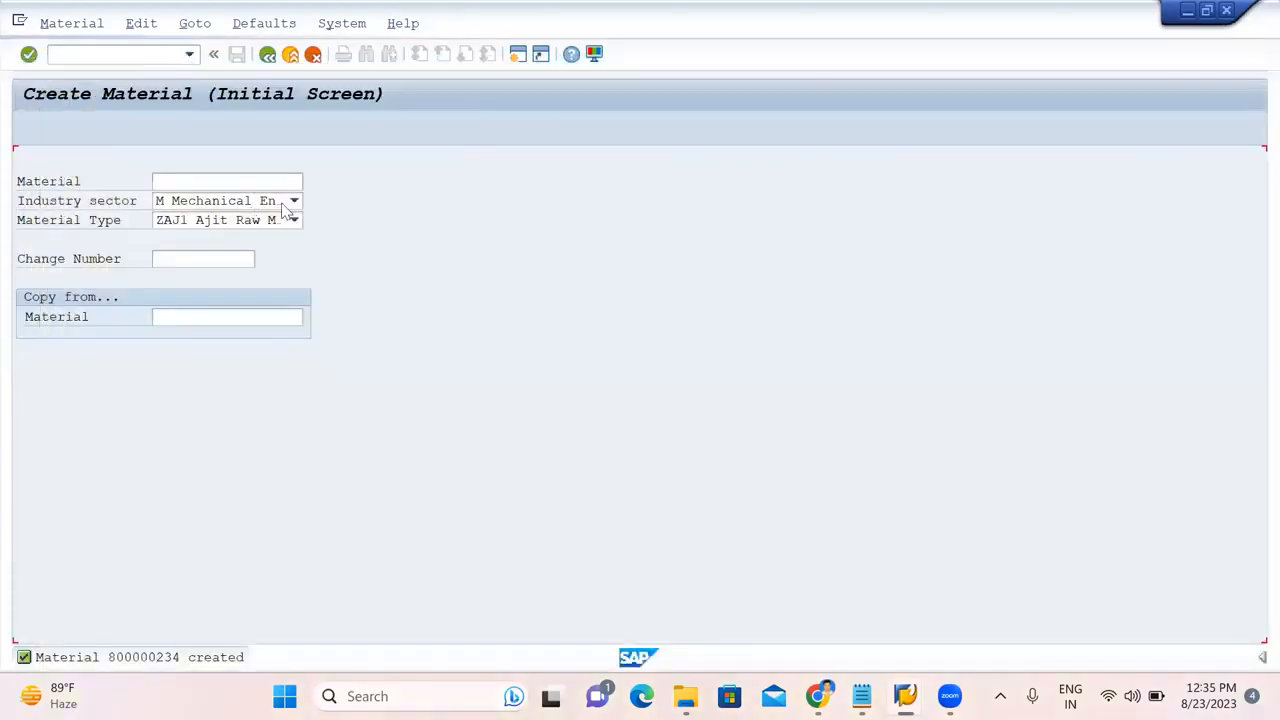
left_click(276, 220)
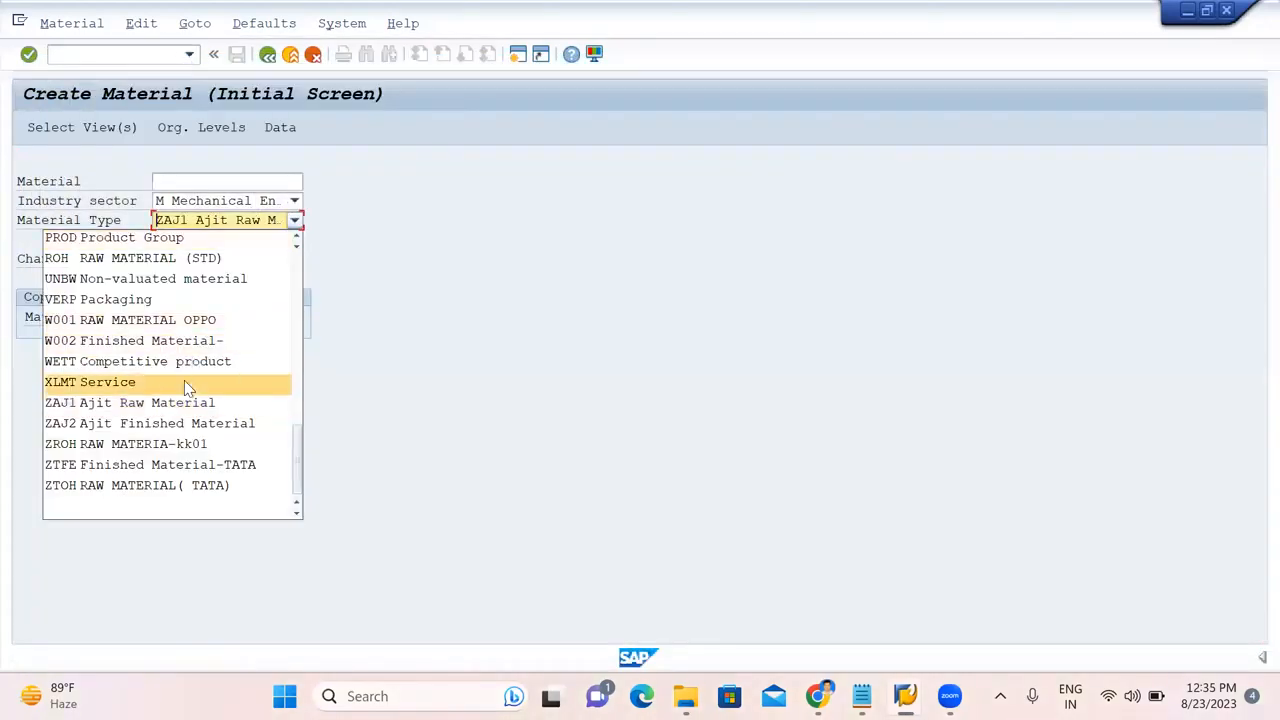
Choose material type ZAJ2 with plant AJ01 and storage location 1000.
left_click(172, 433)
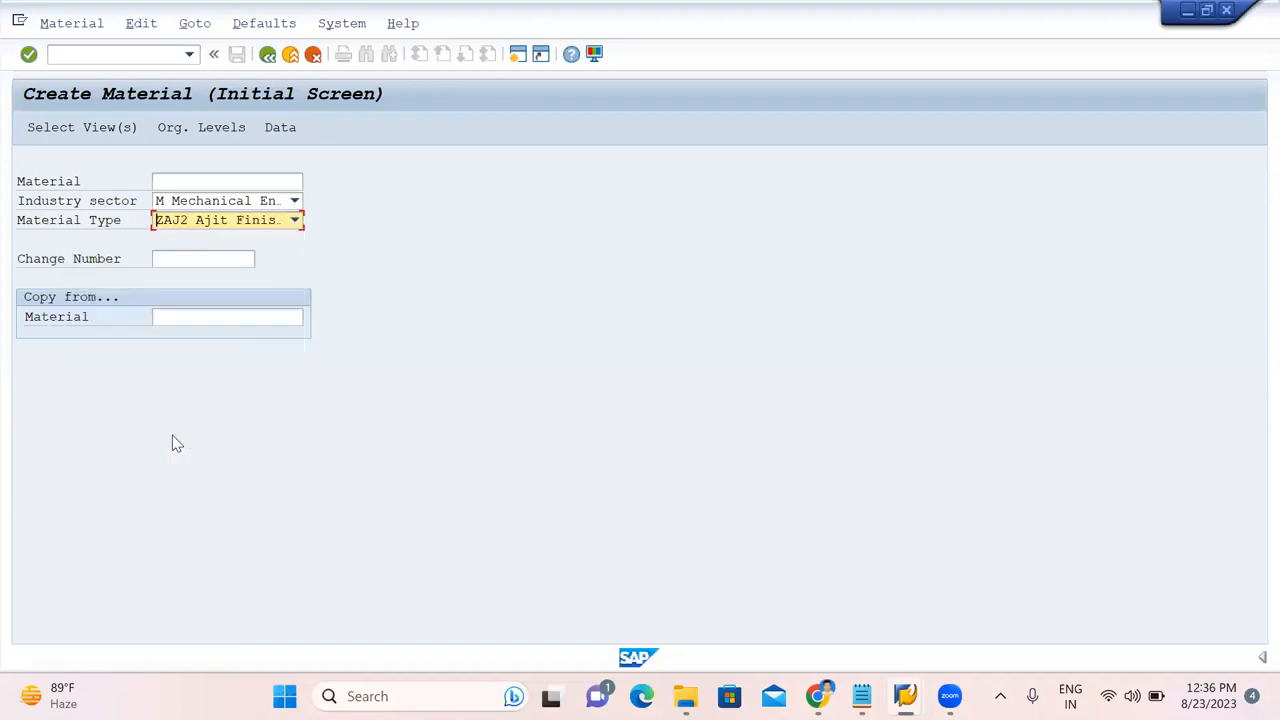
key("Return")
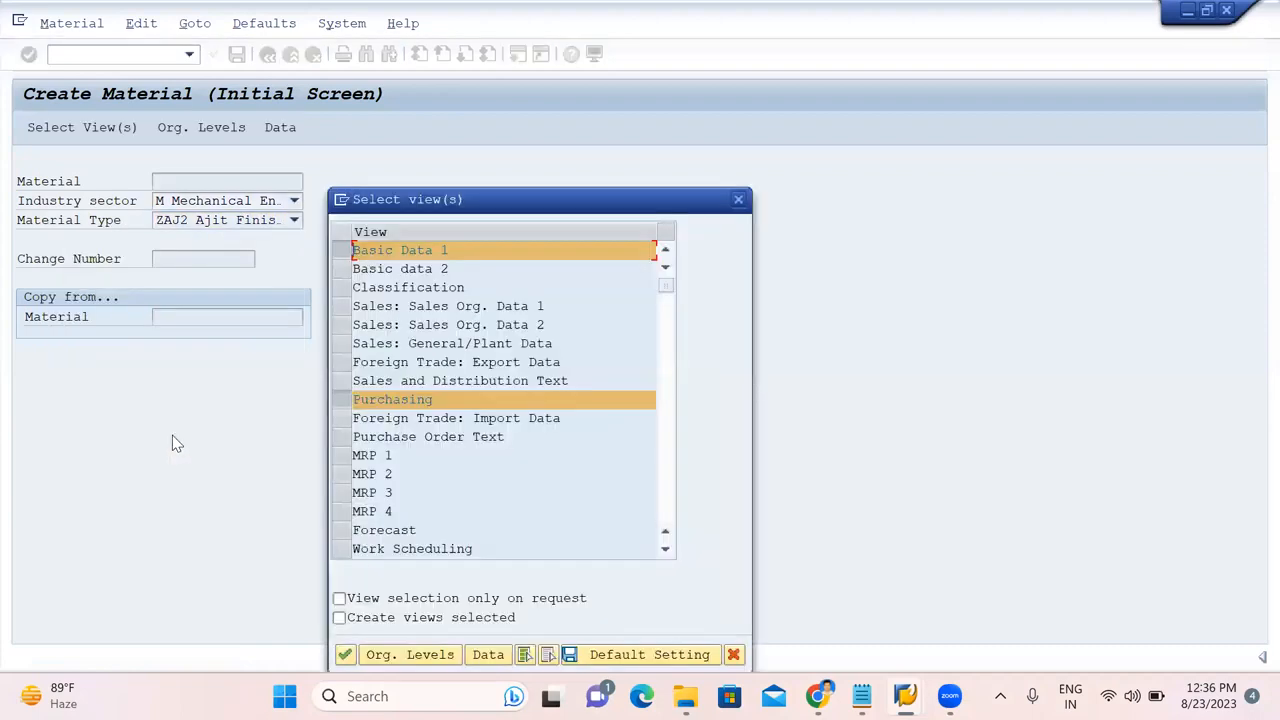
left_click(405, 655)
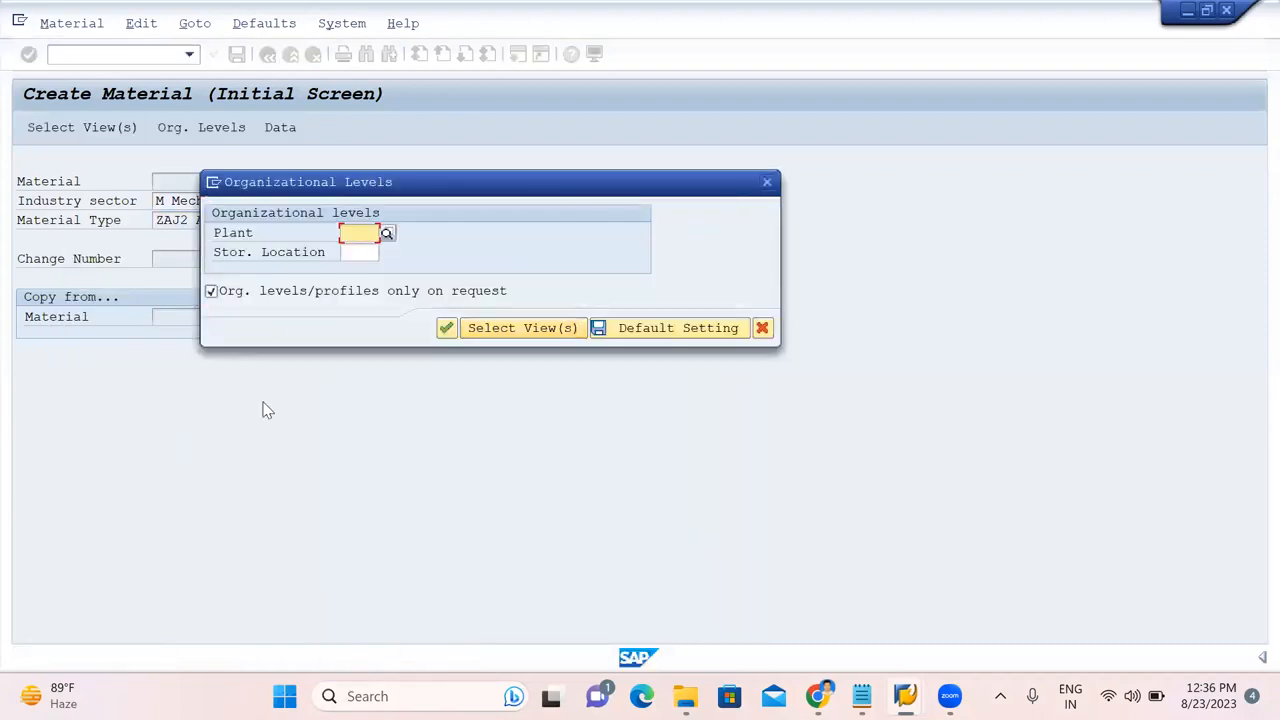
type("AJ01")
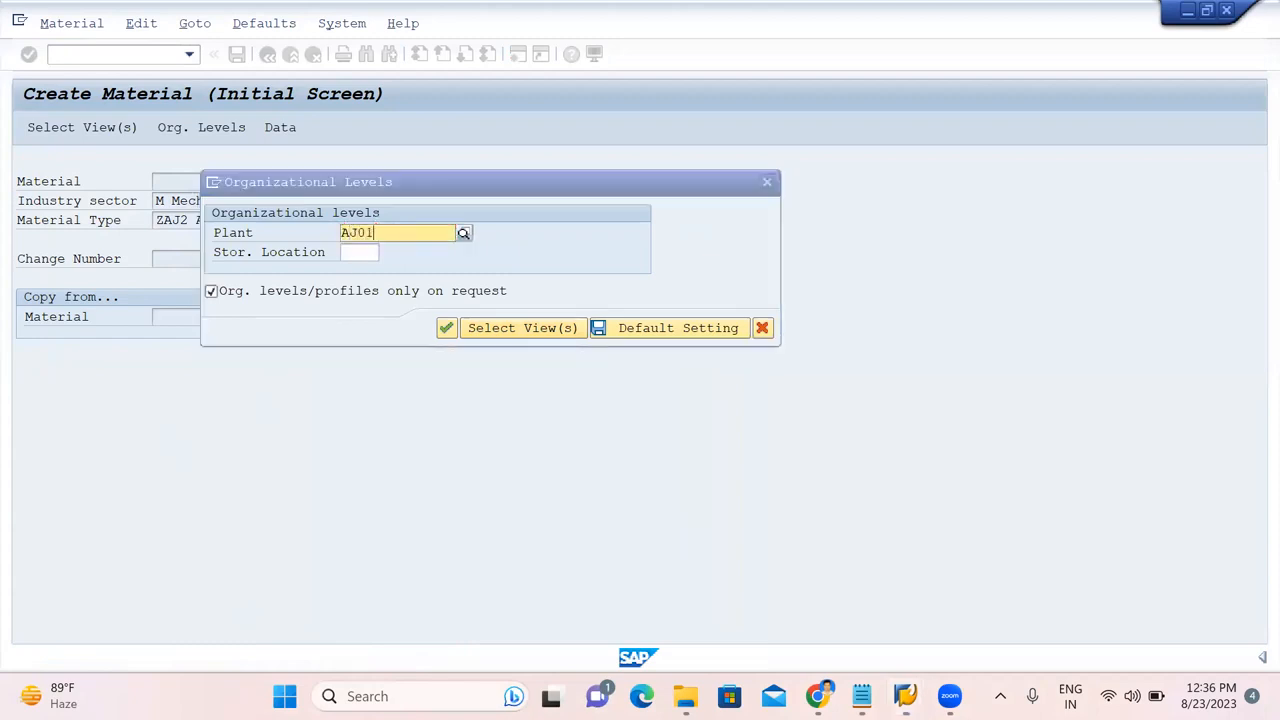
left_click(360, 254)
left_click(360, 254)
left_click(361, 275)
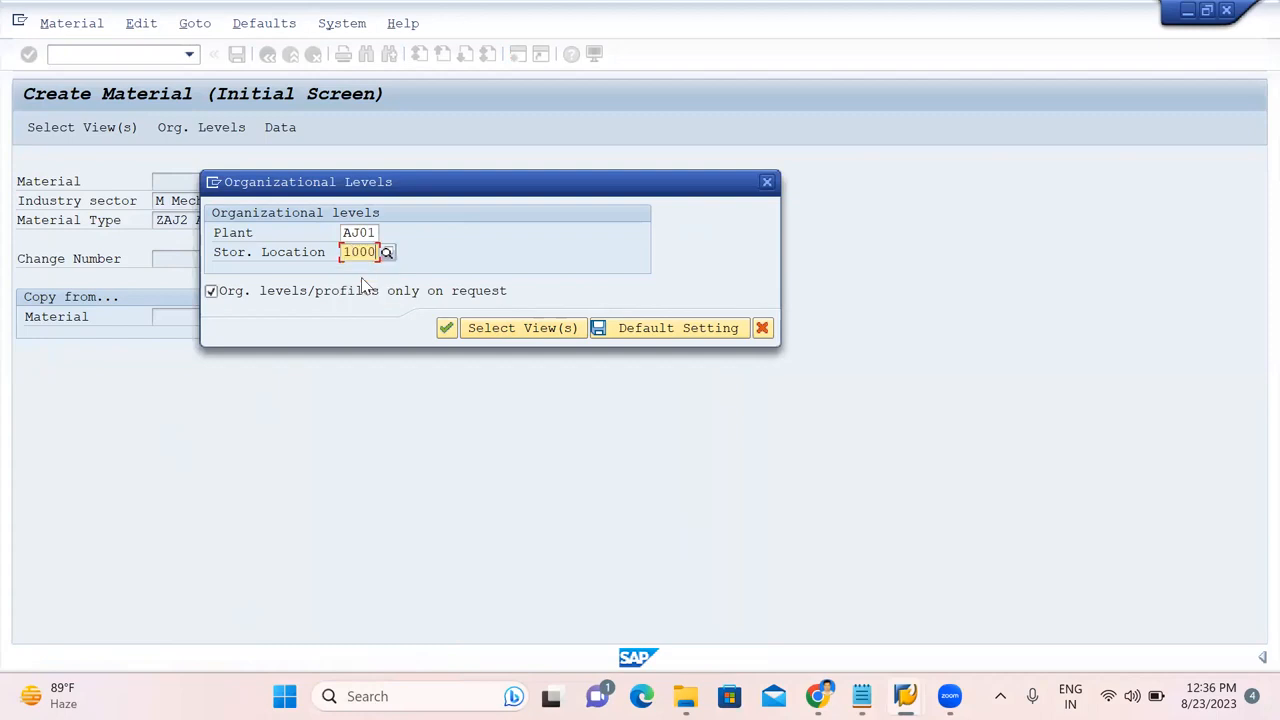
left_click(447, 330)
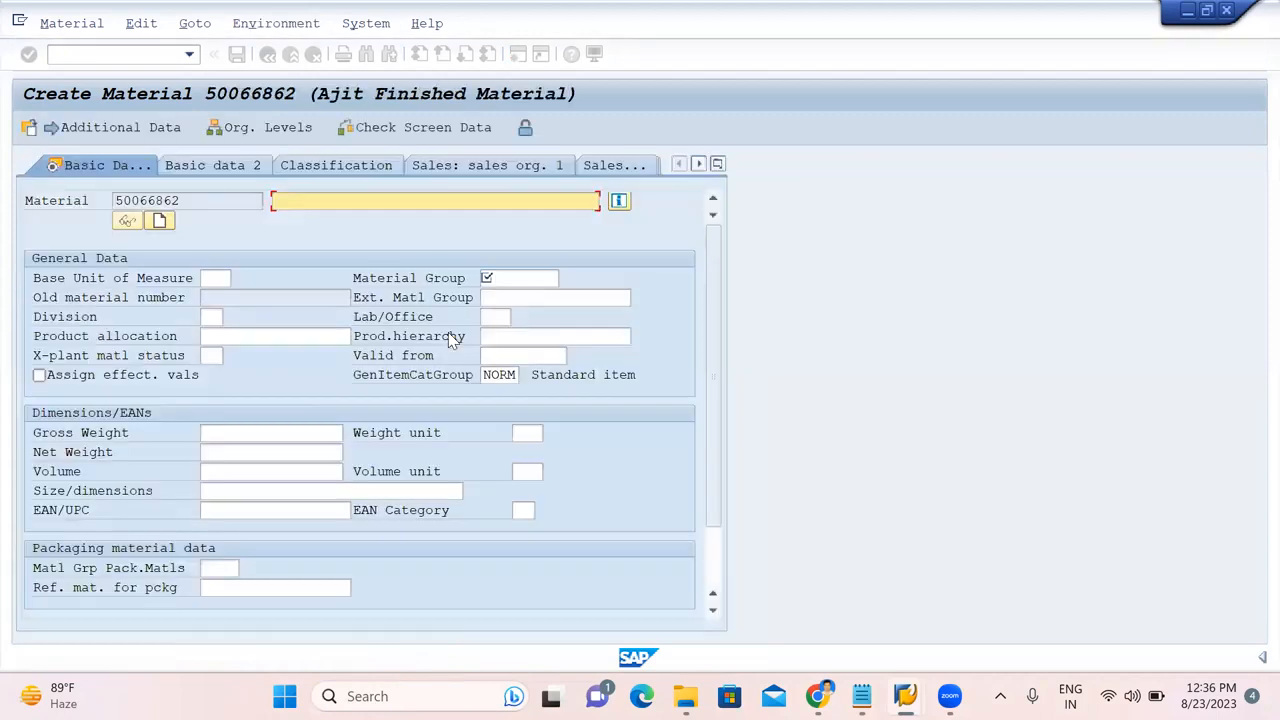
Enter description FINISHED PRODUCT/SUB, base unit EA, material group AJIT and purchasing group AJ.
type("FI")
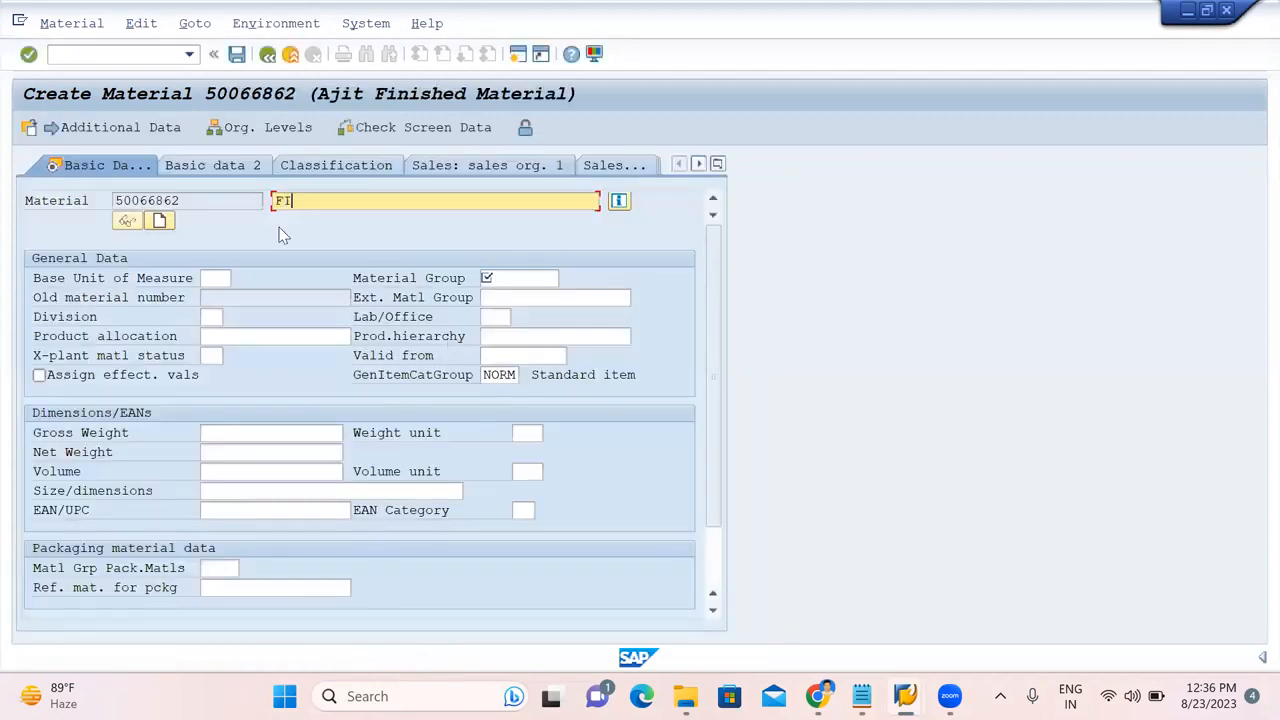
type("NISHED ")
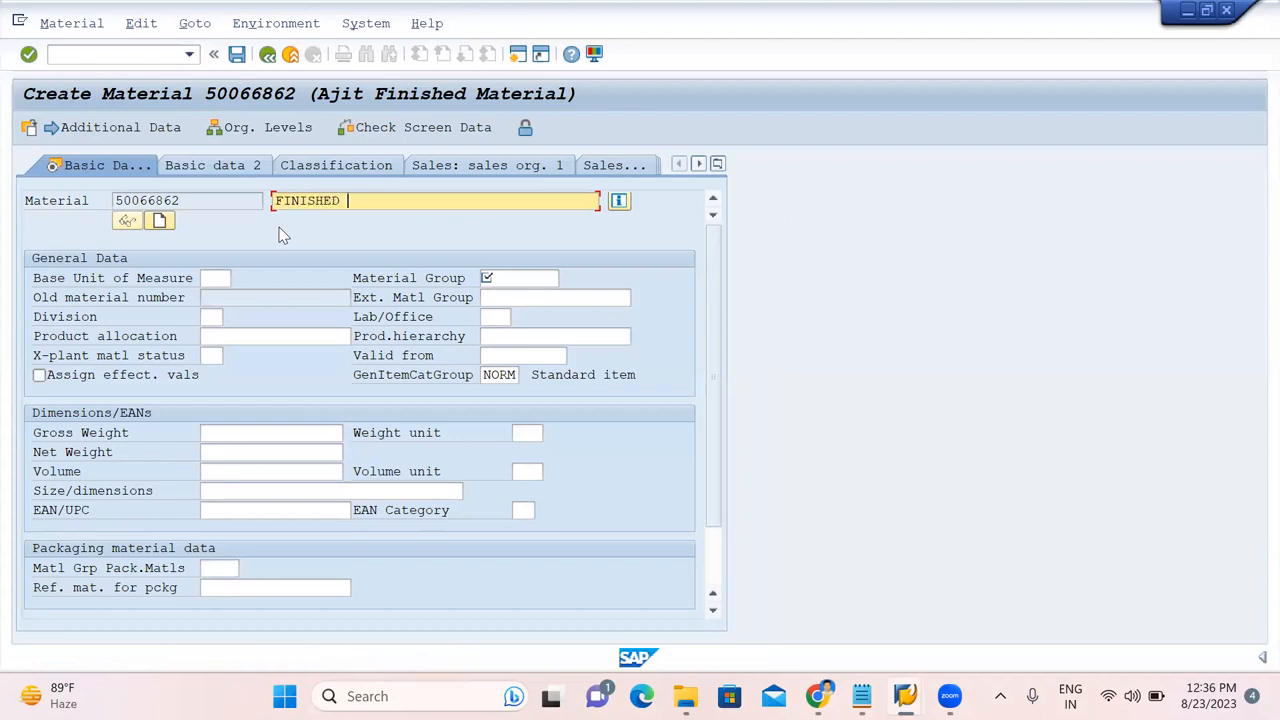
type("PRODUCT/SUB")
left_click(207, 277)
type("EA")
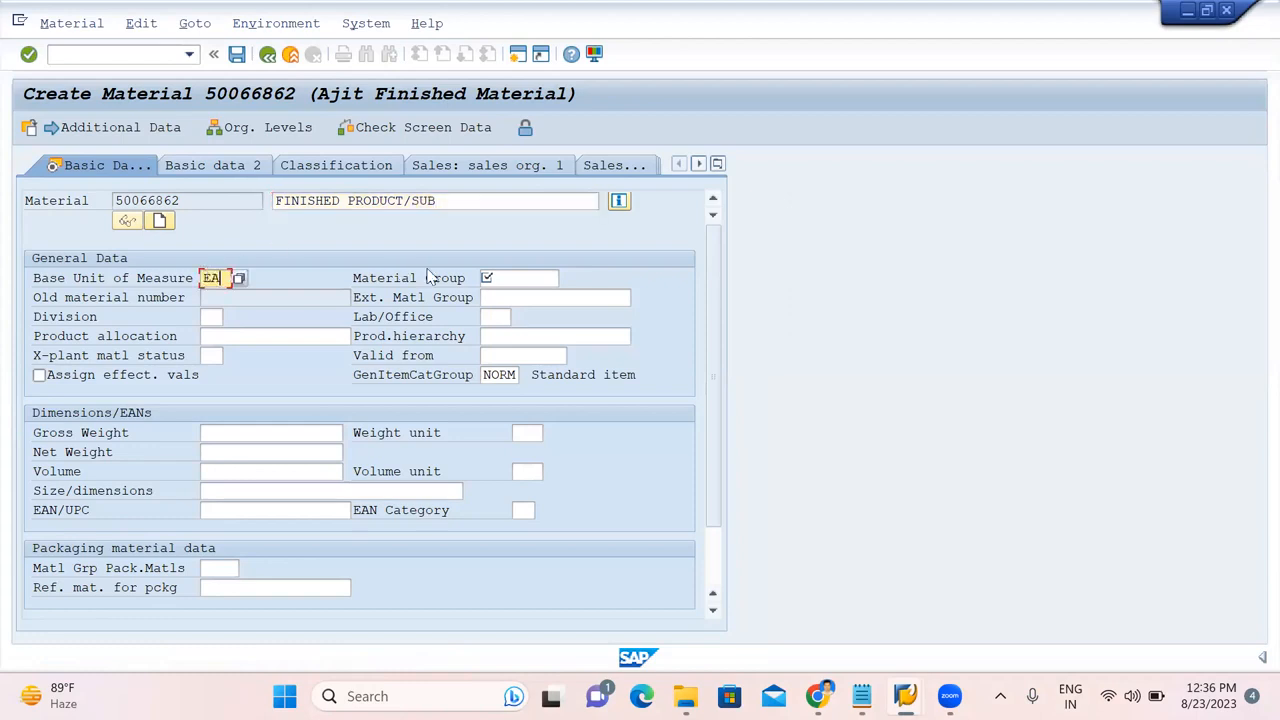
left_click(533, 277)
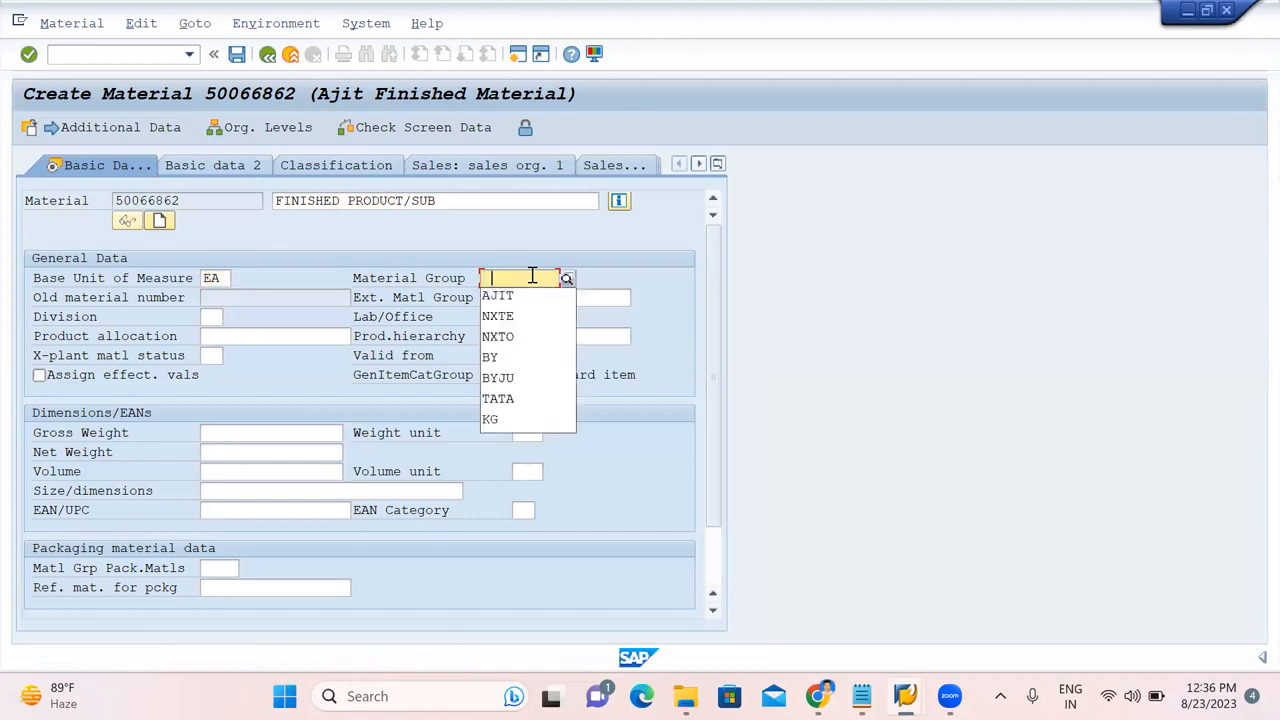
left_click(510, 297)
key("Return")
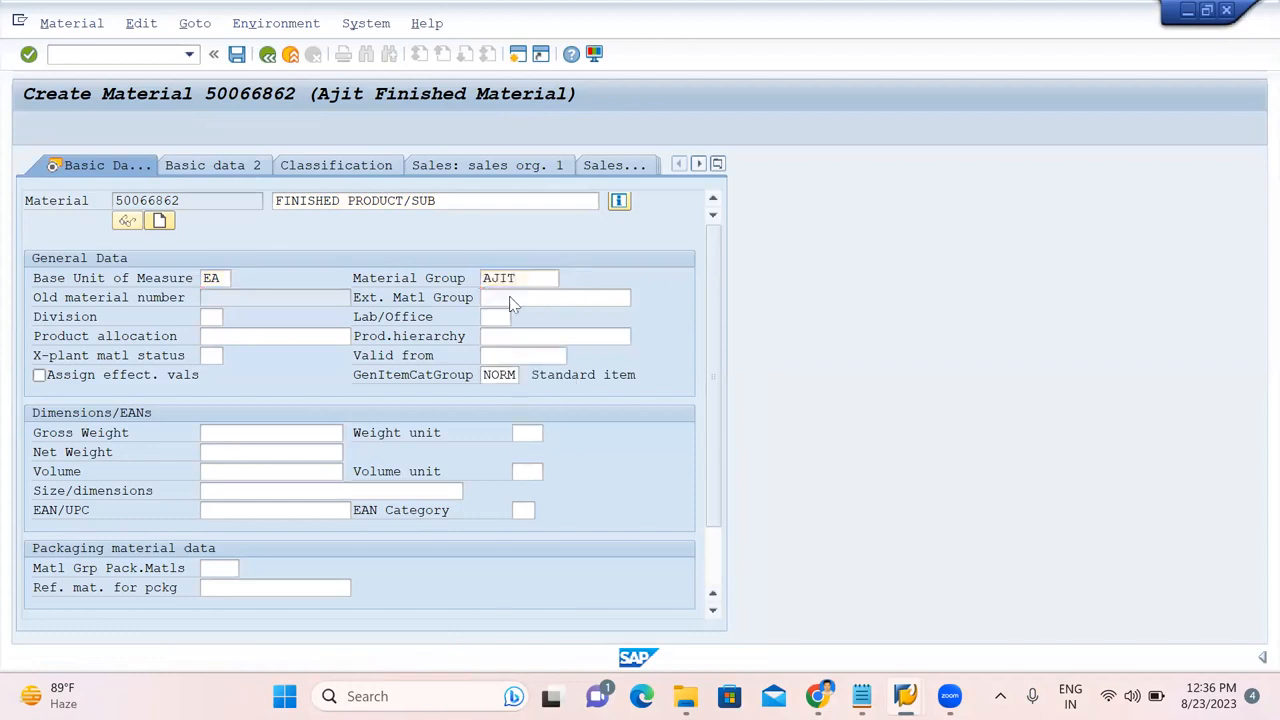
left_click(222, 318)
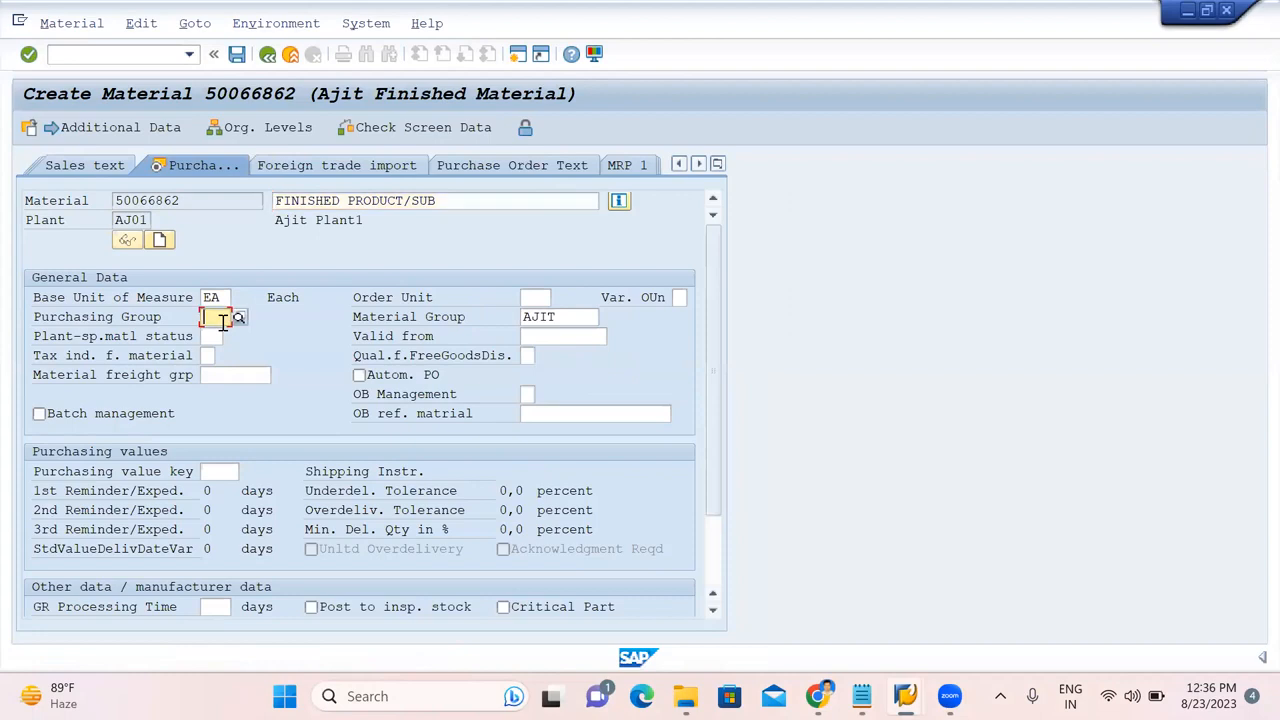
left_click(218, 337)
key("Return")
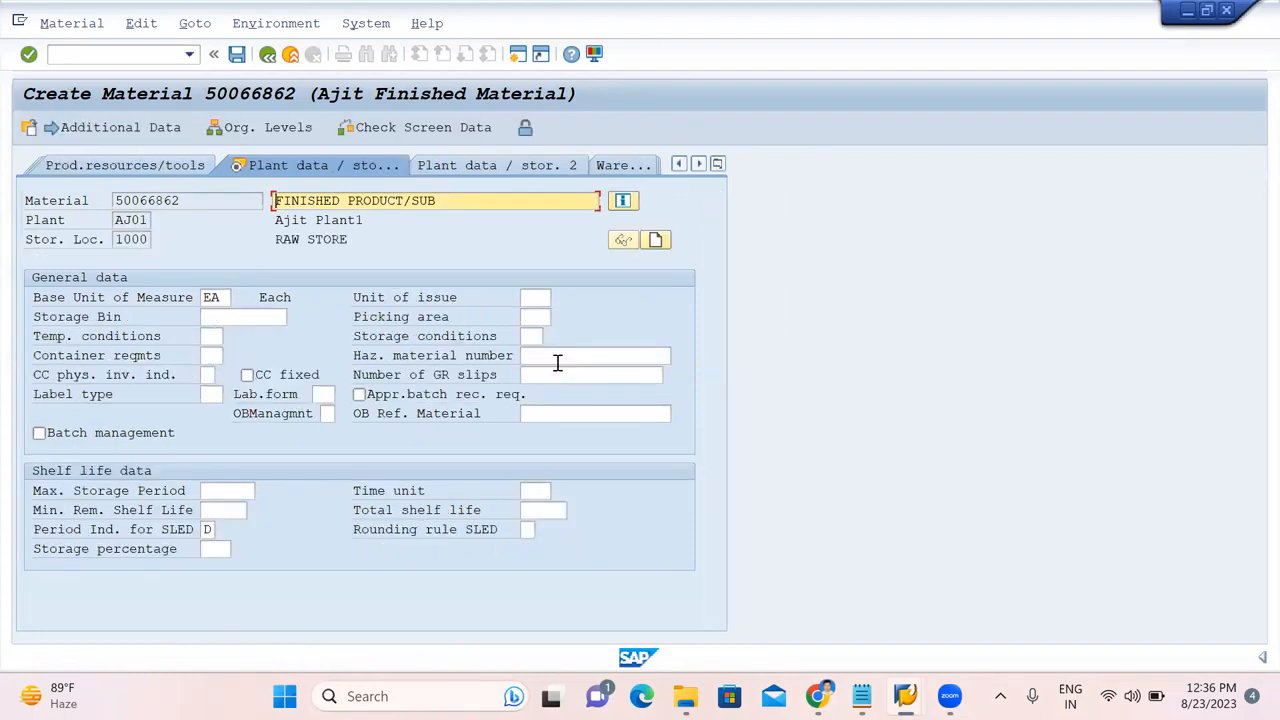
key("Return")
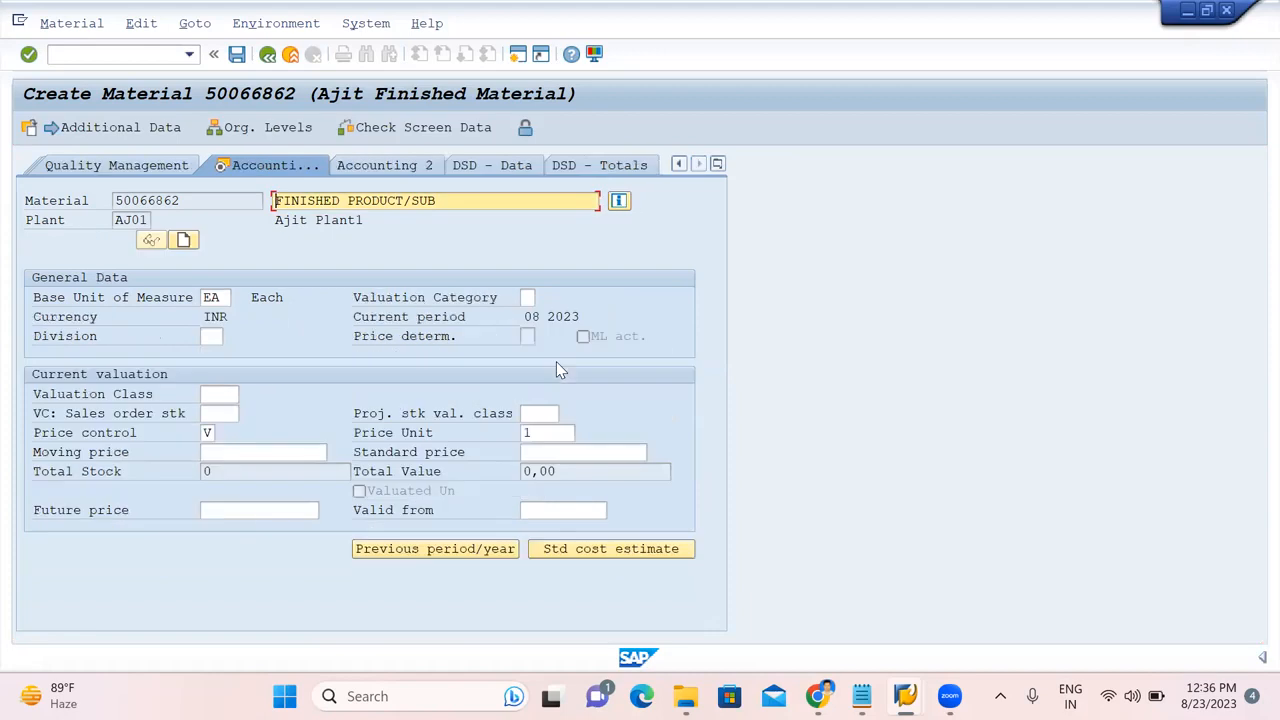
Set valuation class 8118 and moving price 500, then confirm saving the material.
left_click(215, 393)
left_click(247, 394)
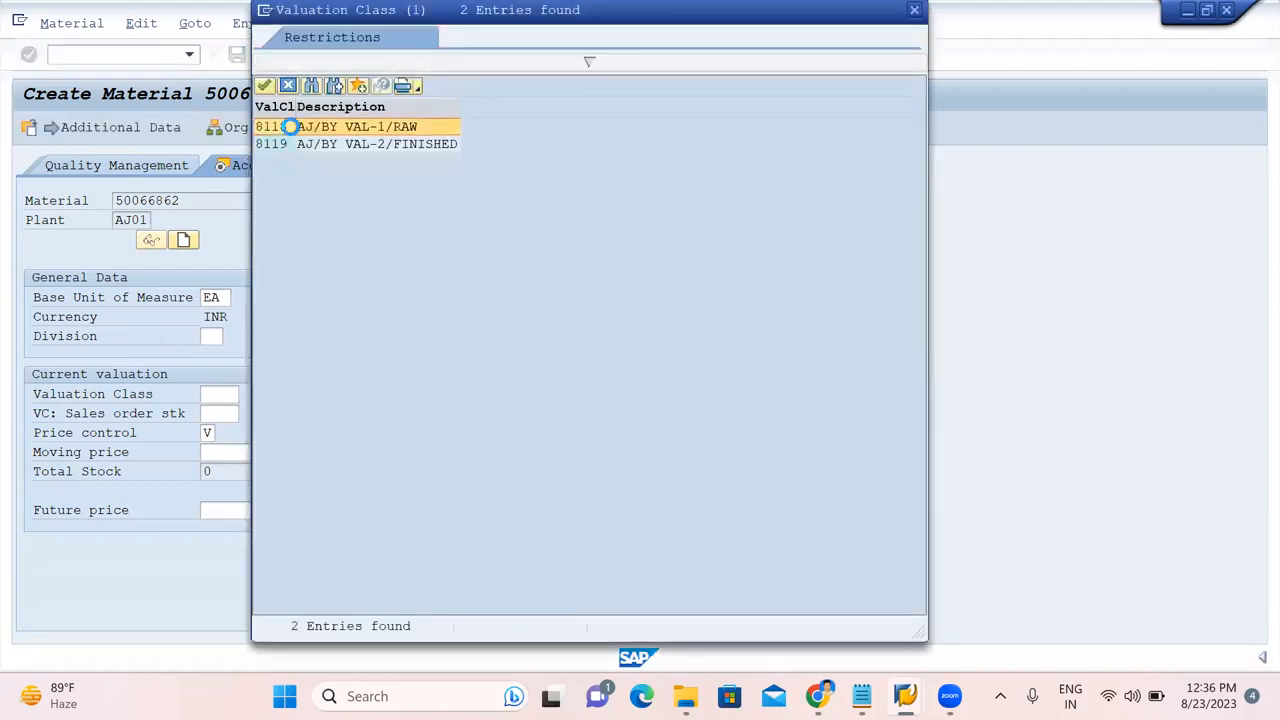
double_click(287, 127)
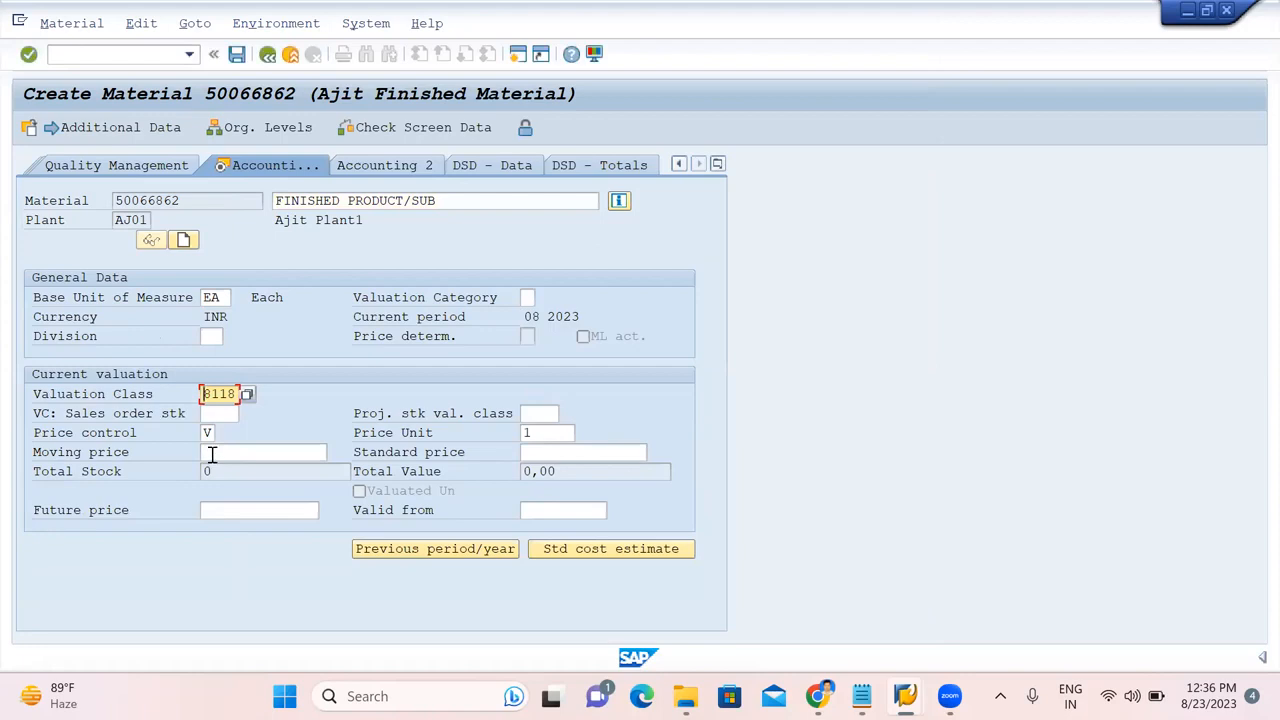
left_click(212, 454)
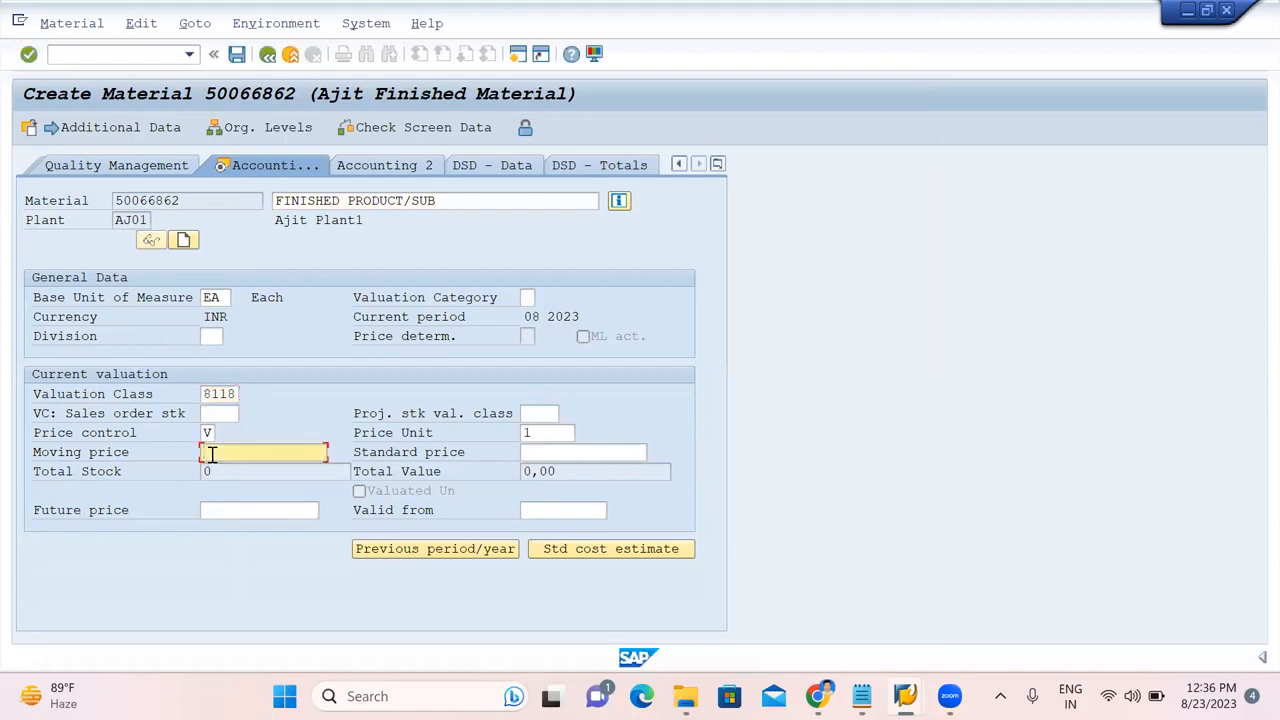
type("500")
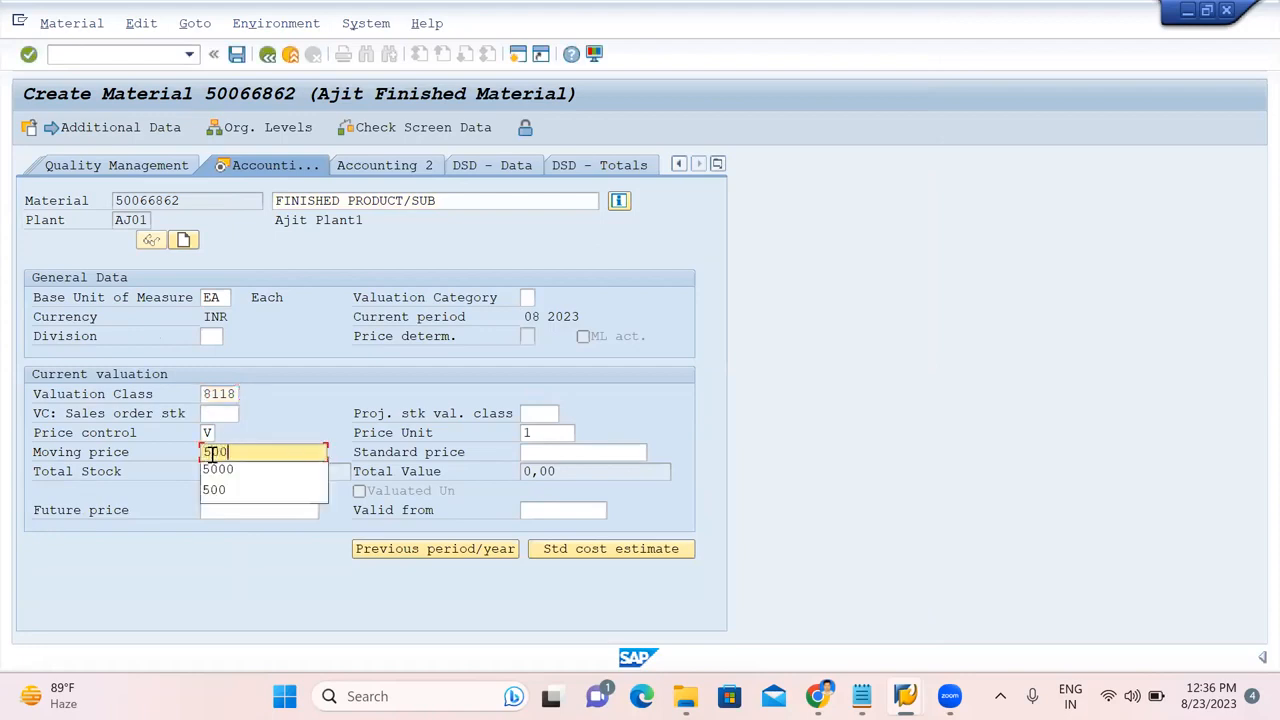
key("Return")
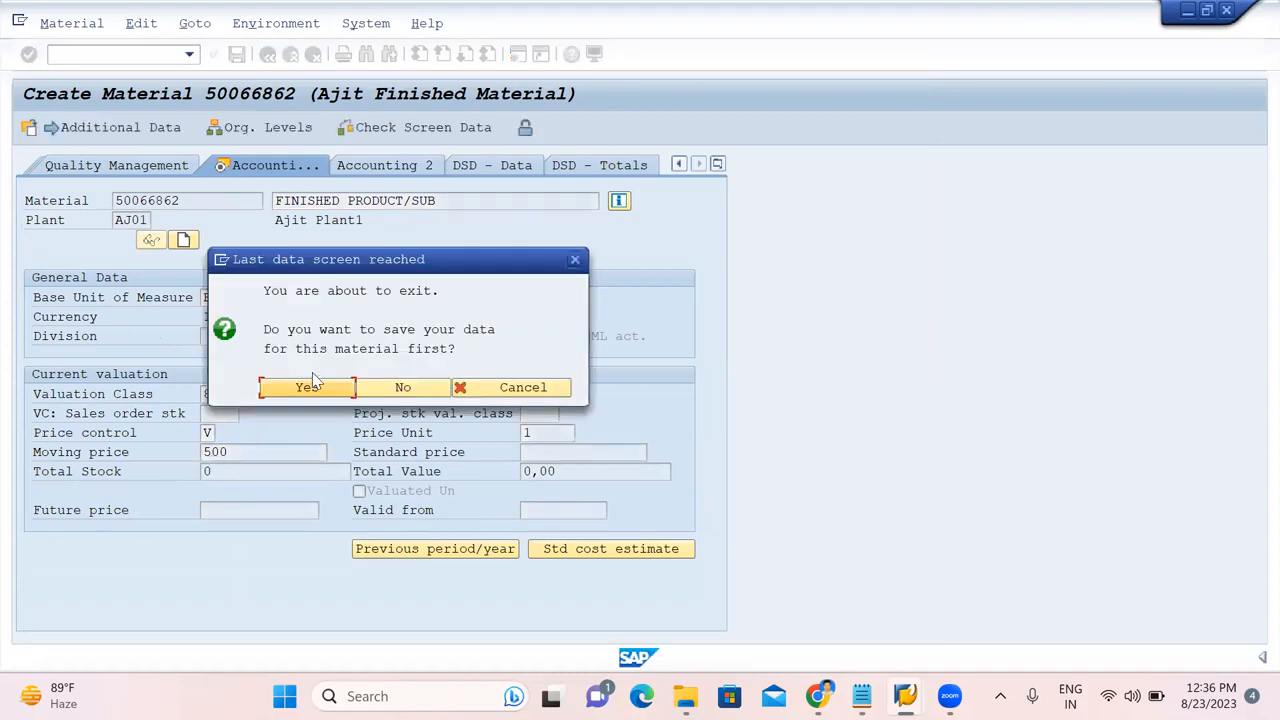
left_click(308, 388)
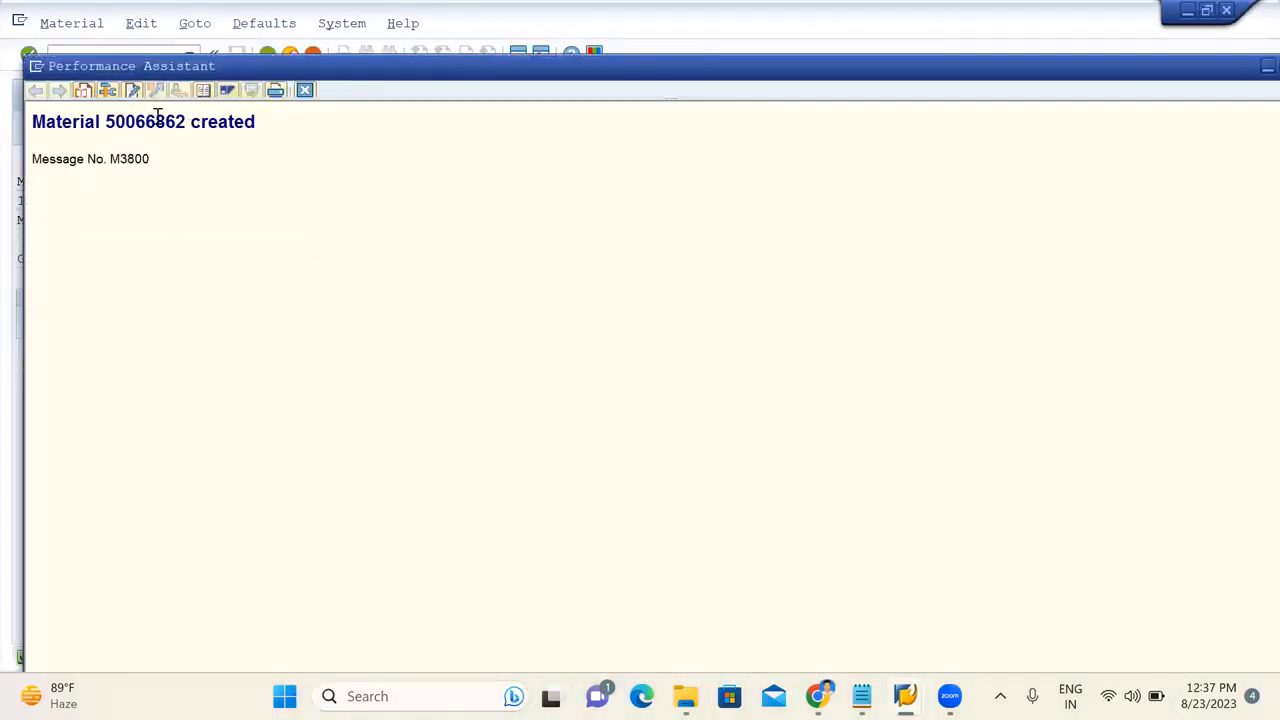
Select material number 50066862 in the creation message details for copying.
double_click(157, 120)
key("ctrl+c")
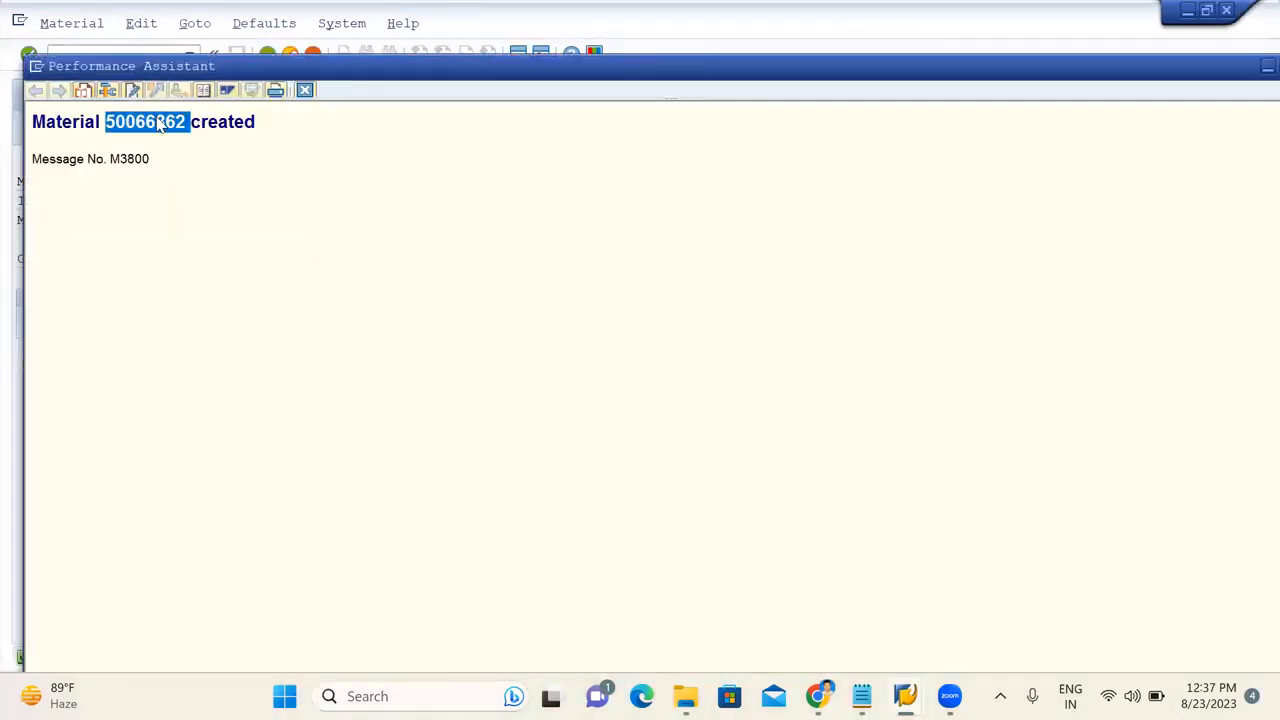
Paste 50066862 after MM01 on Notepad's finished-material line and minimize Notepad.
mouse_move(905, 696)
left_click(861, 696)
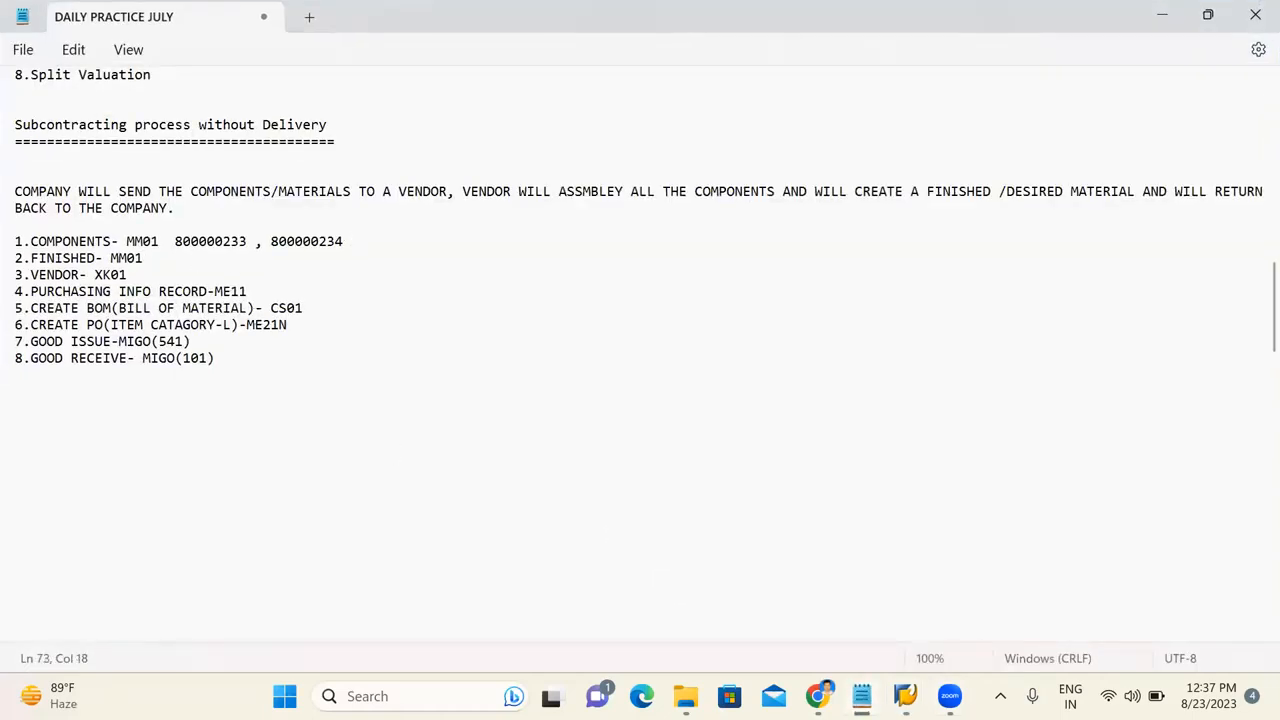
key("ctrl+v")
left_click(1162, 15)
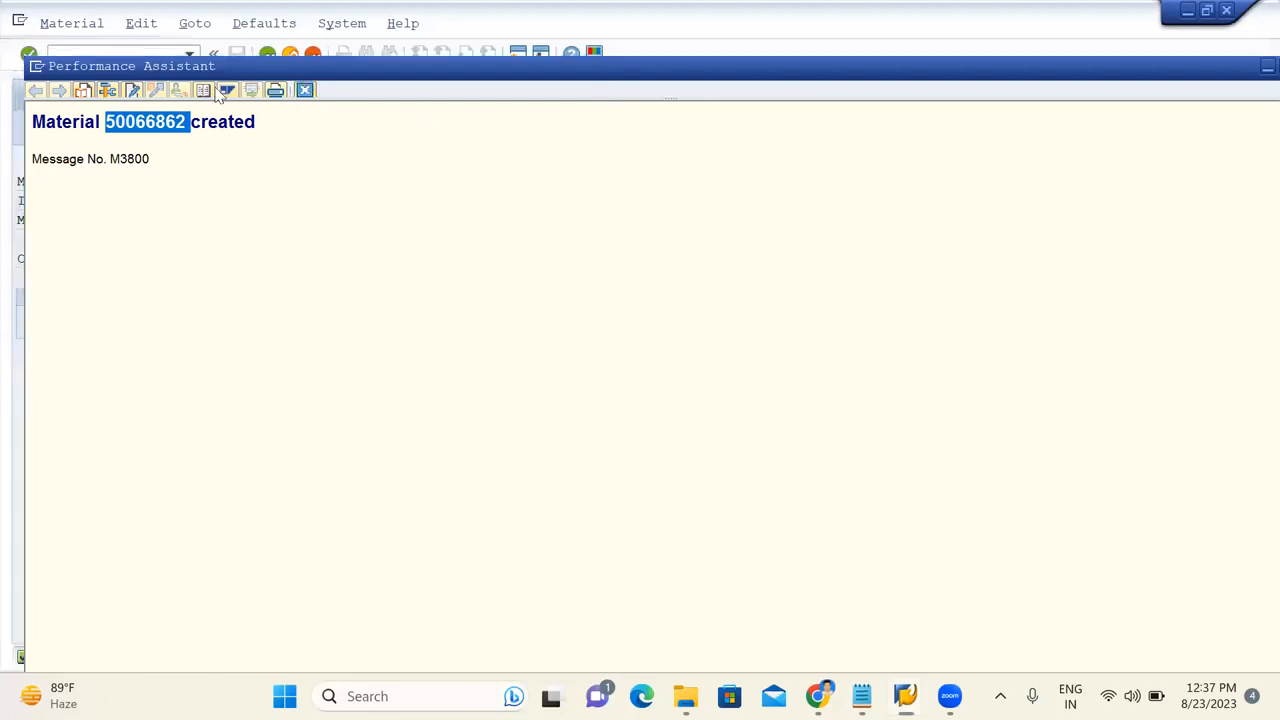
Start XK01 with company code, purchasing organization and account group all set to AJIT.
left_click(111, 52)
left_click(112, 52)
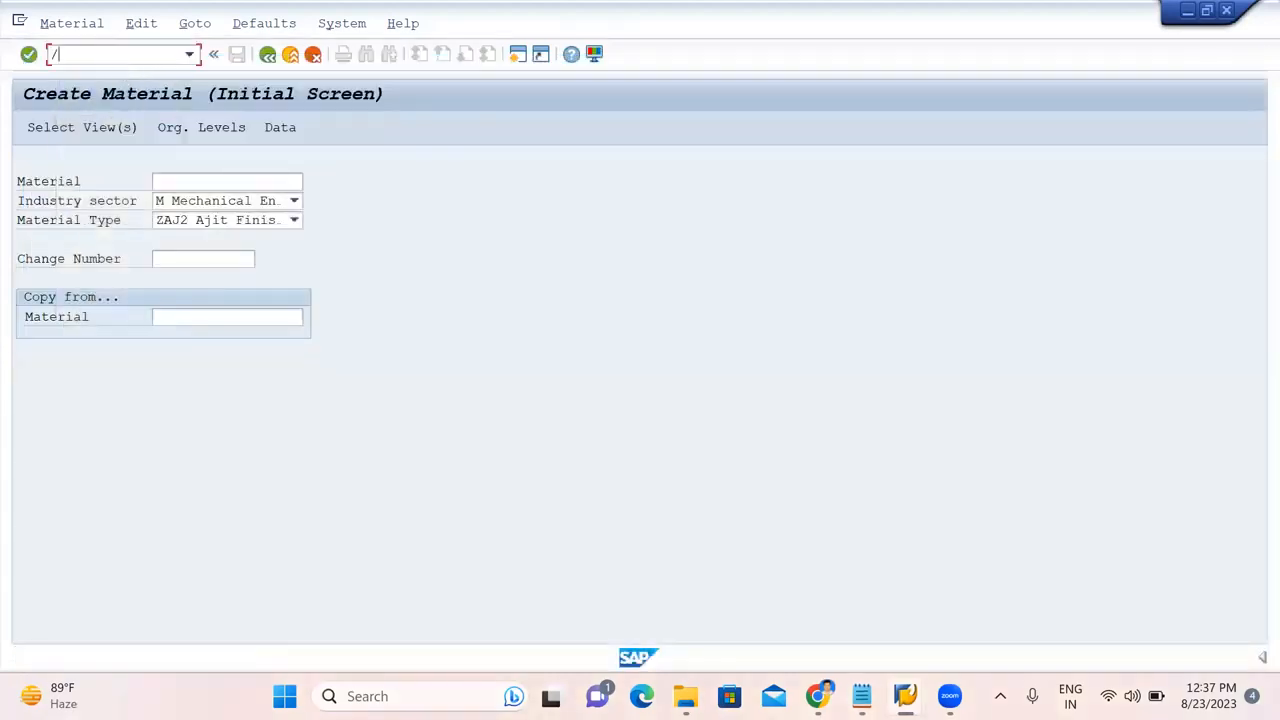
type("/NXK01")
key("Return")
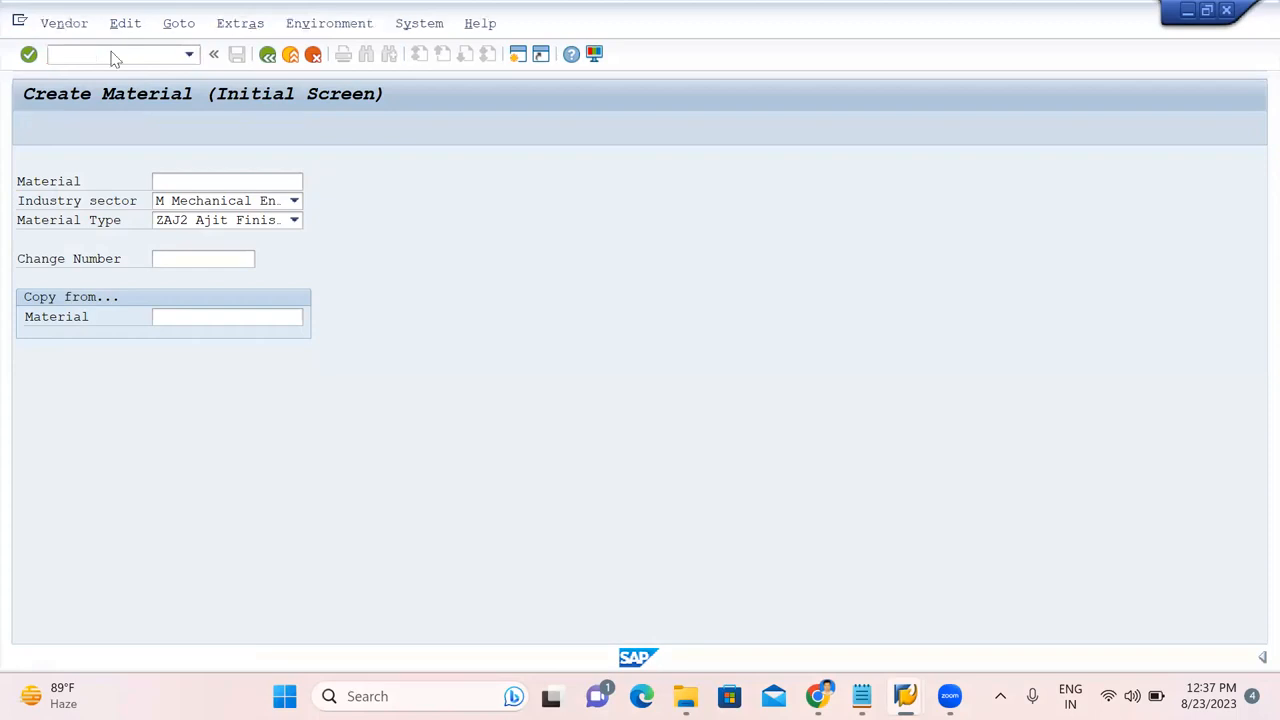
left_click(231, 218)
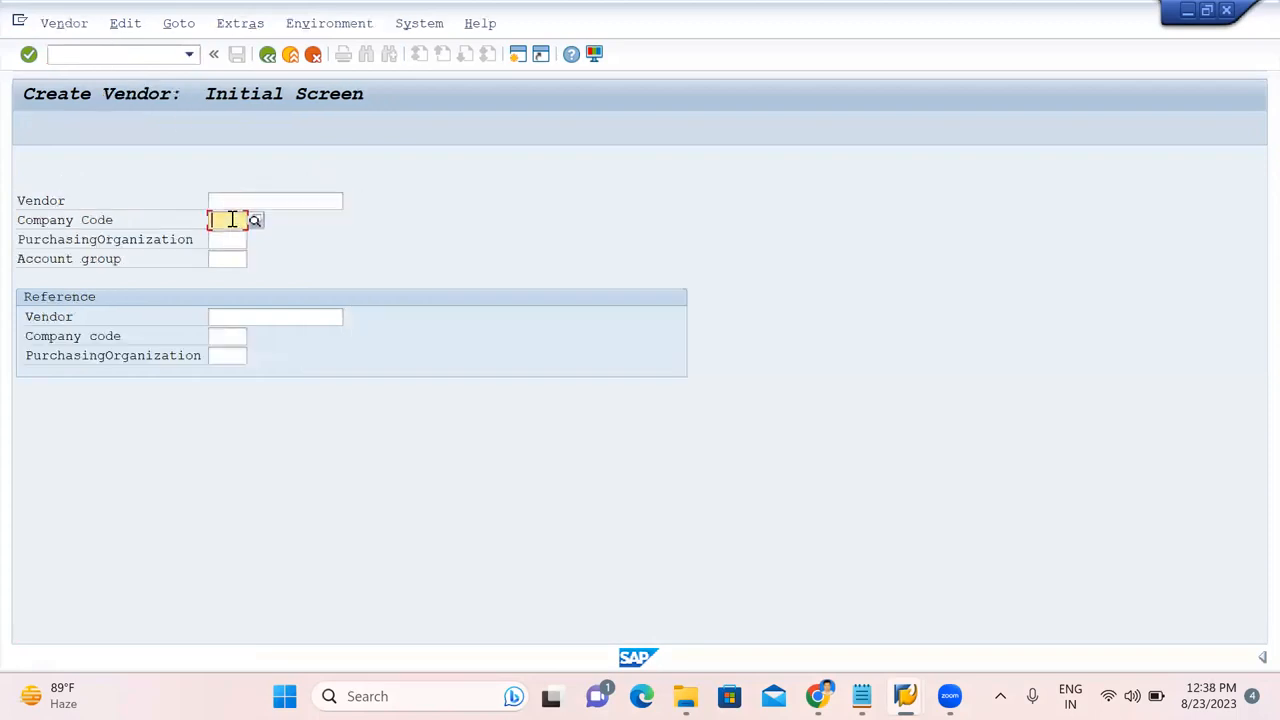
left_click(231, 218)
left_click(226, 259)
left_click(224, 241)
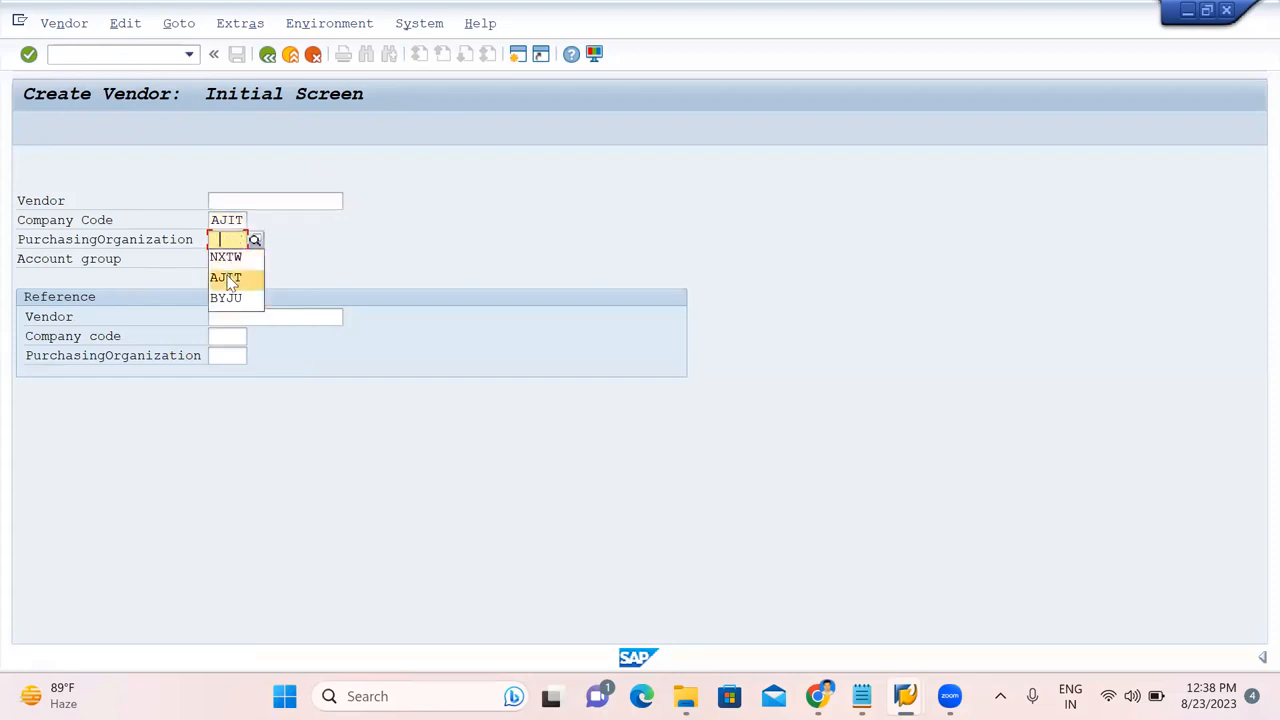
left_click(227, 278)
left_click(226, 260)
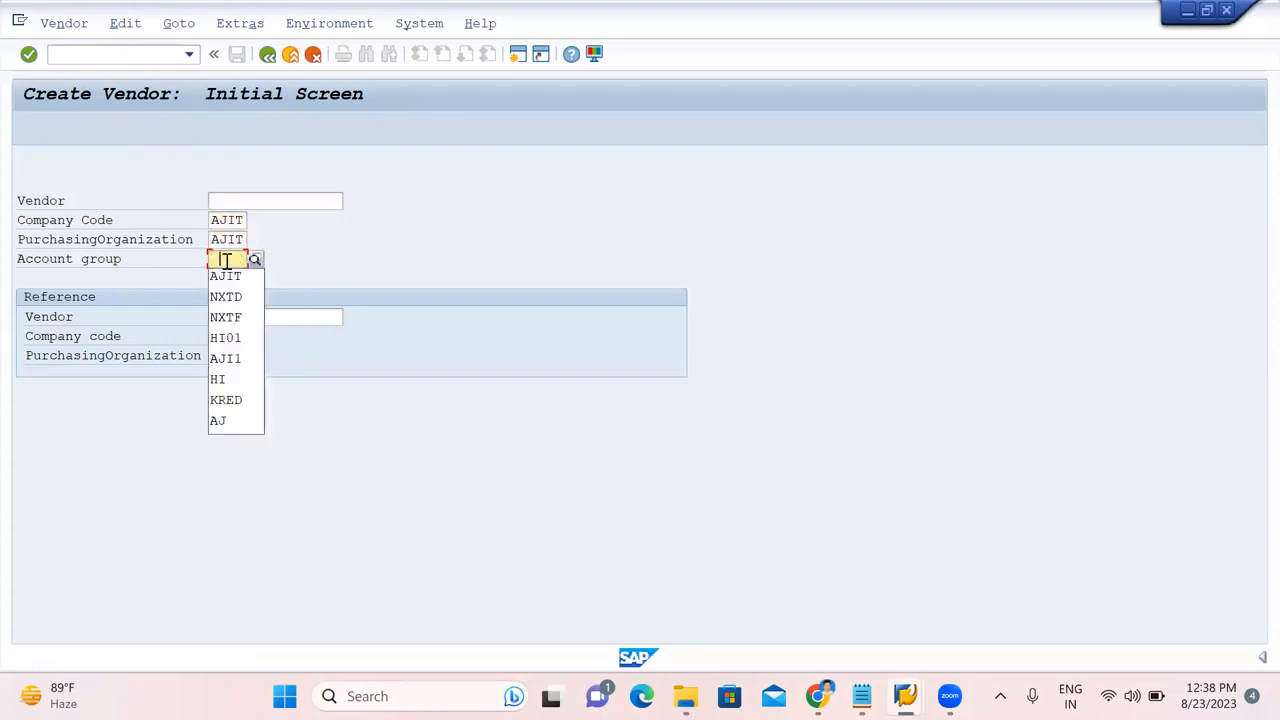
left_click(228, 282)
key("Return")
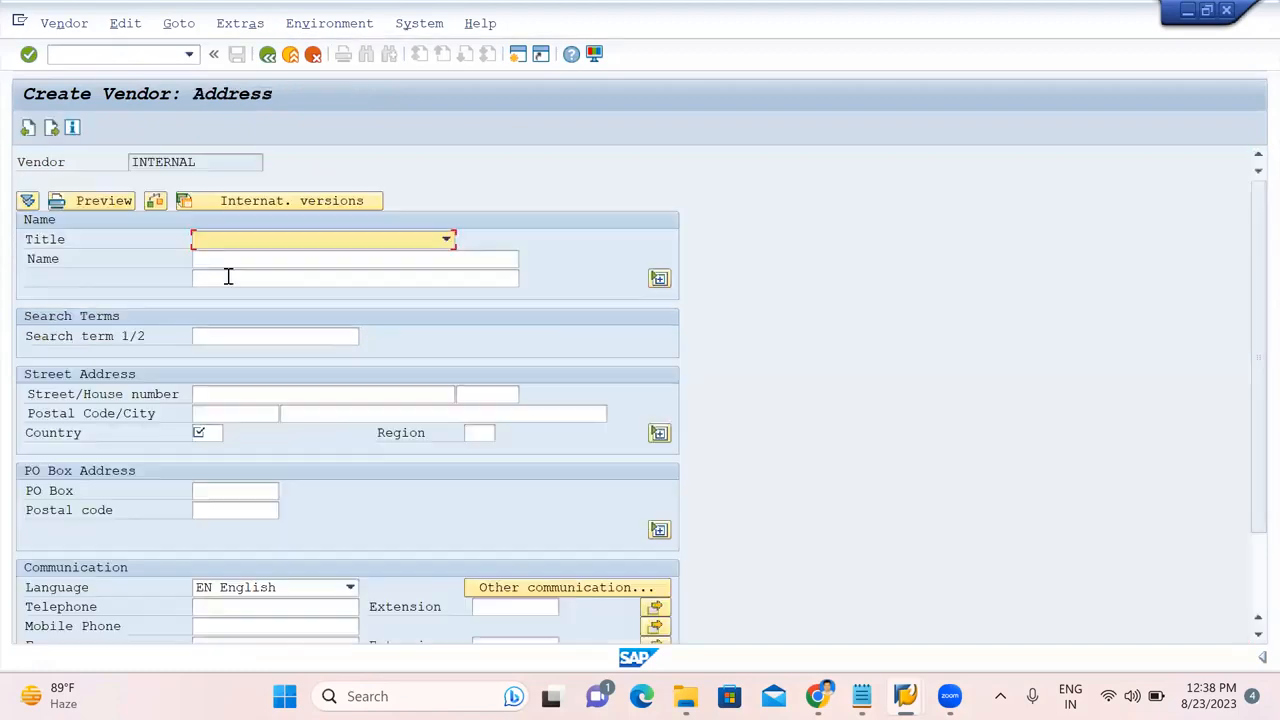
Enter title Company, name VENDOR/SUB, address L-12 56, 789090 CYC, country IN, region 18.
key("c")
left_click(228, 262)
type("VENDOR/SUB")
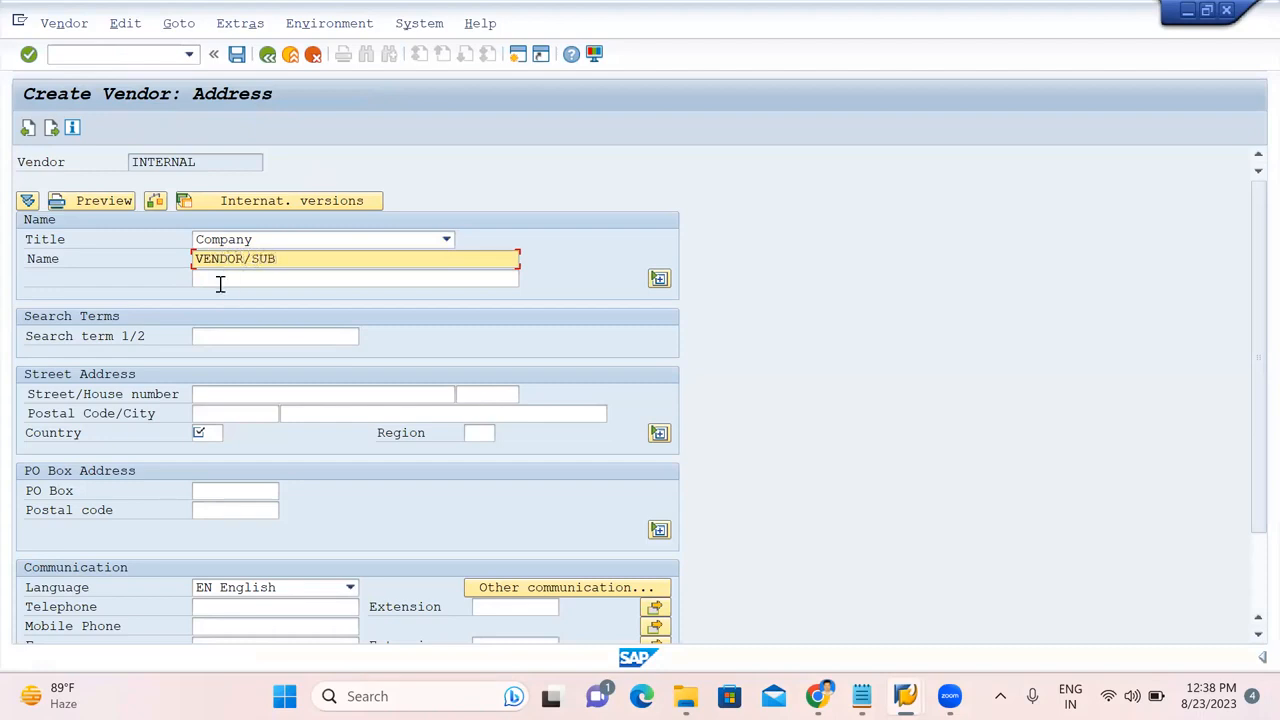
left_click(205, 336)
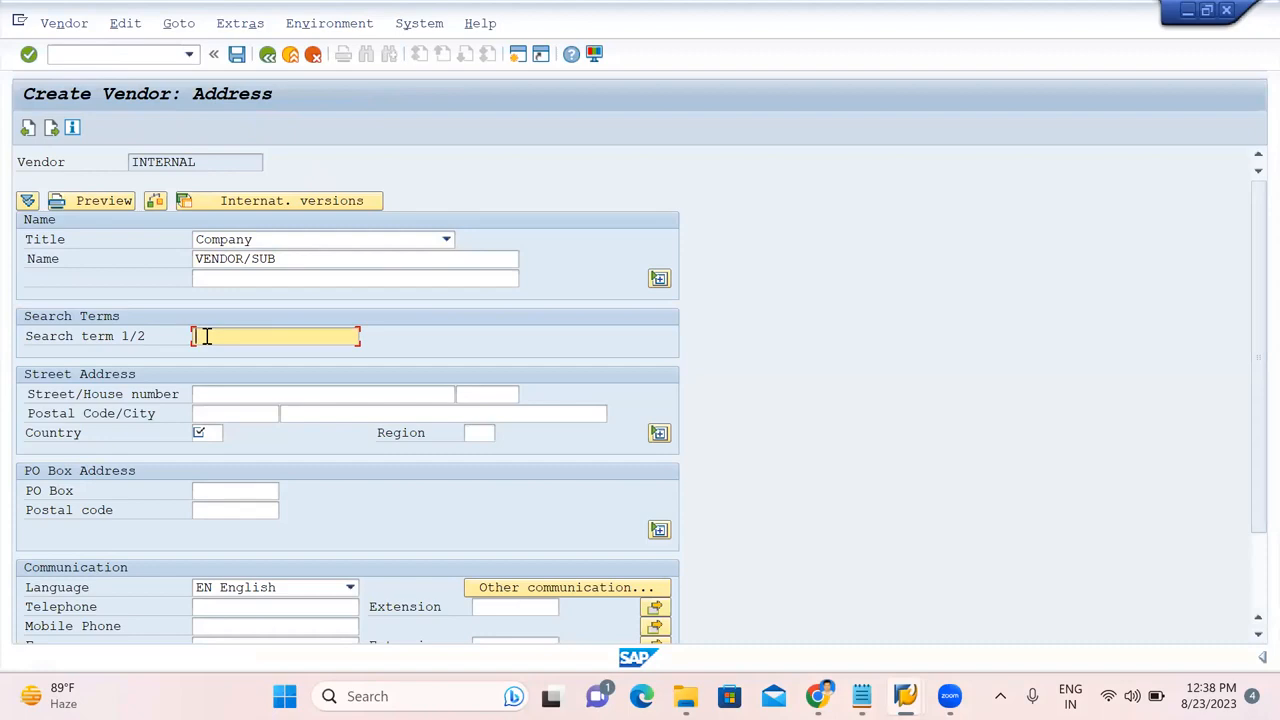
left_click(207, 392)
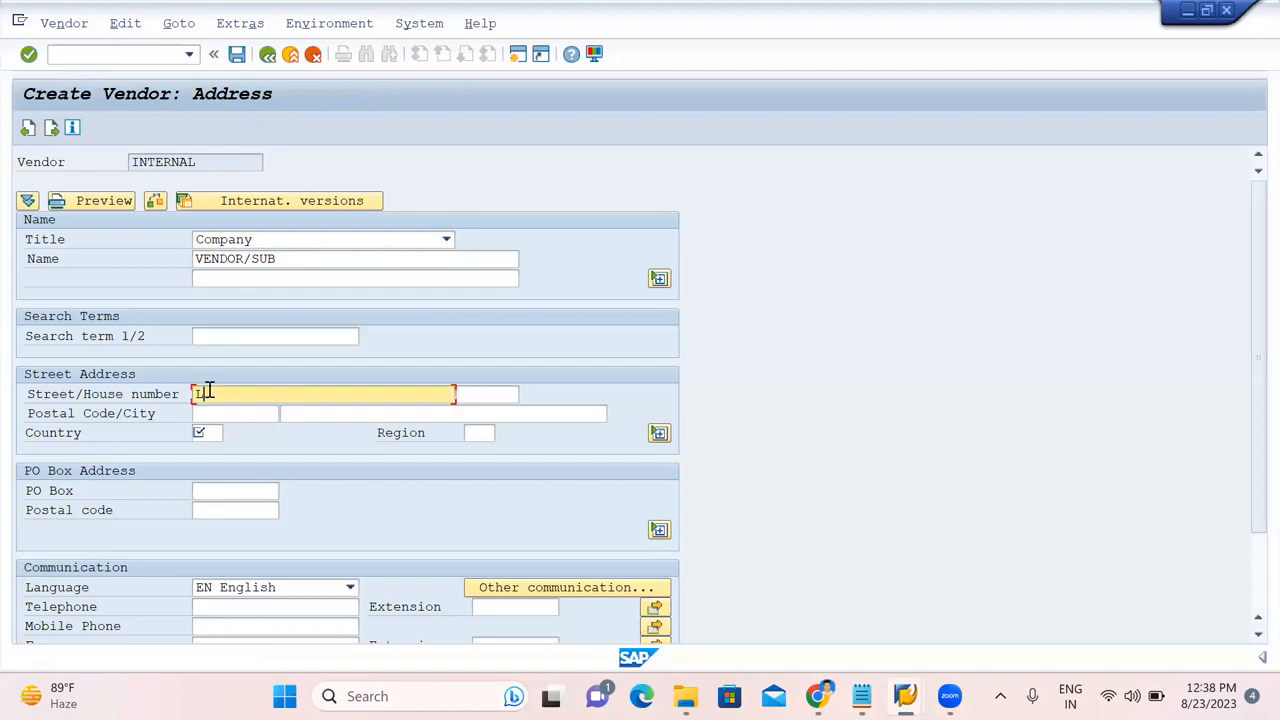
left_click(480, 400)
type("56")
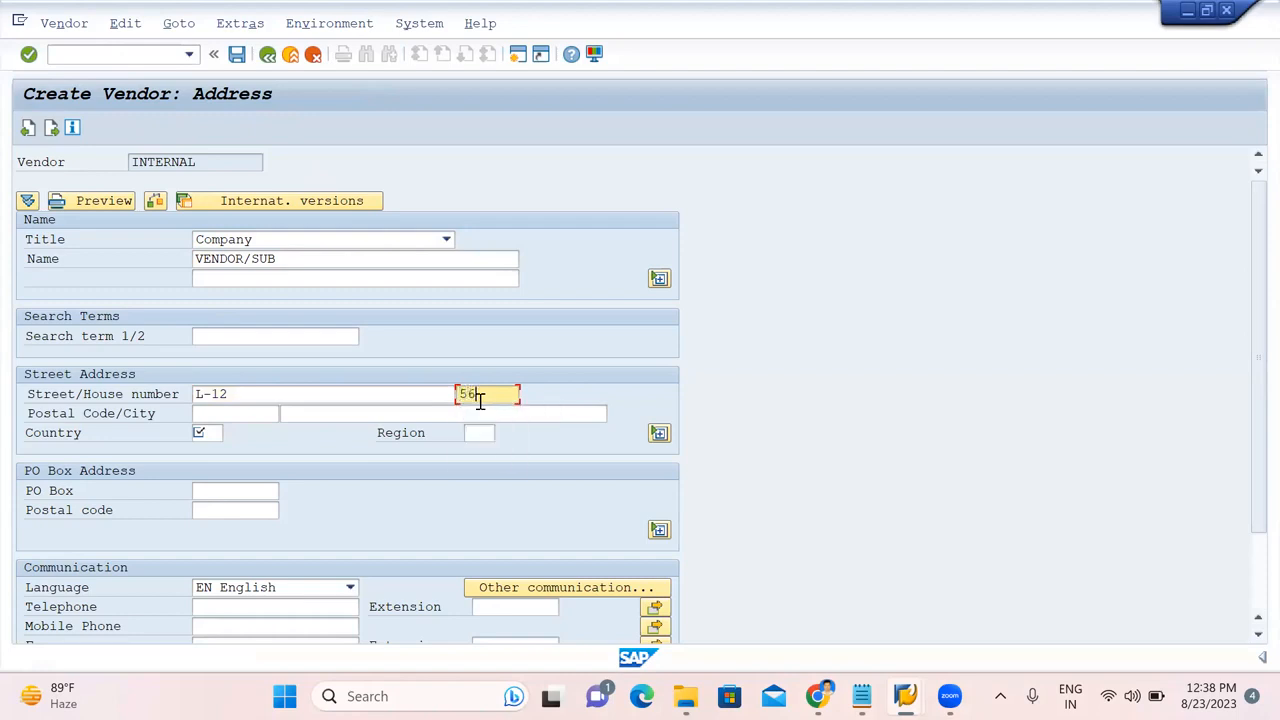
left_click(229, 411)
type("789090")
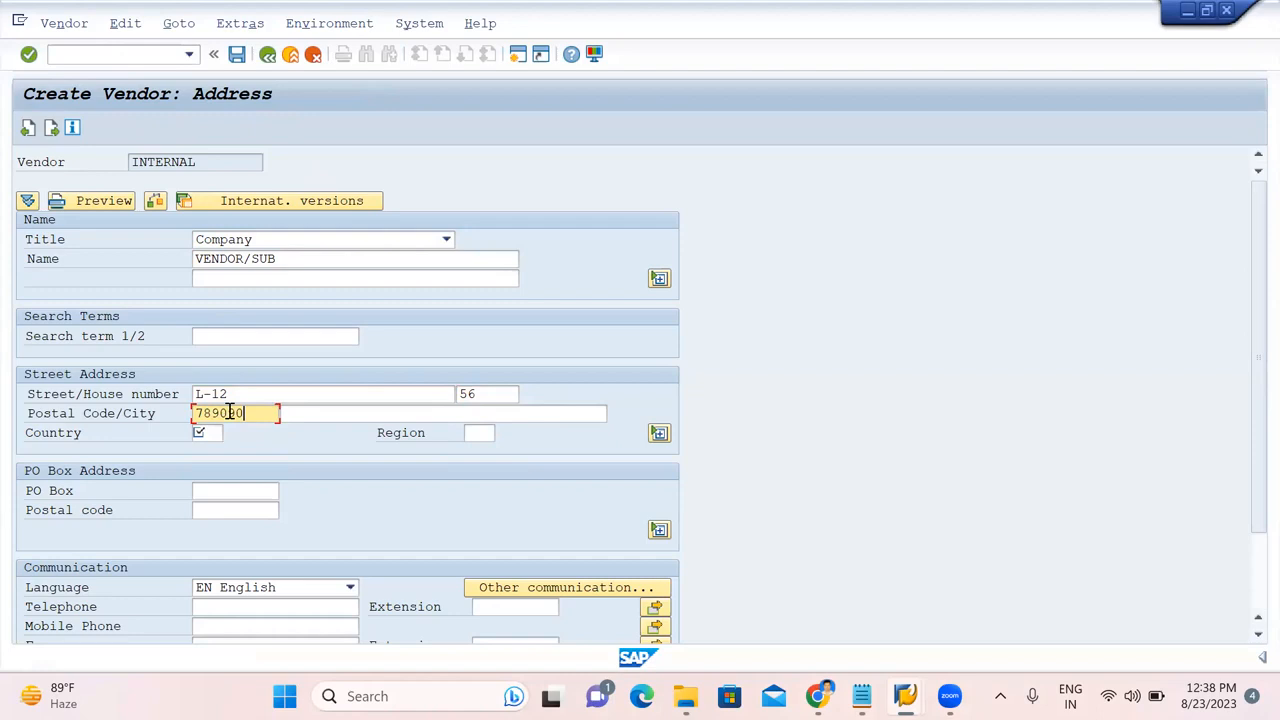
left_click(326, 410)
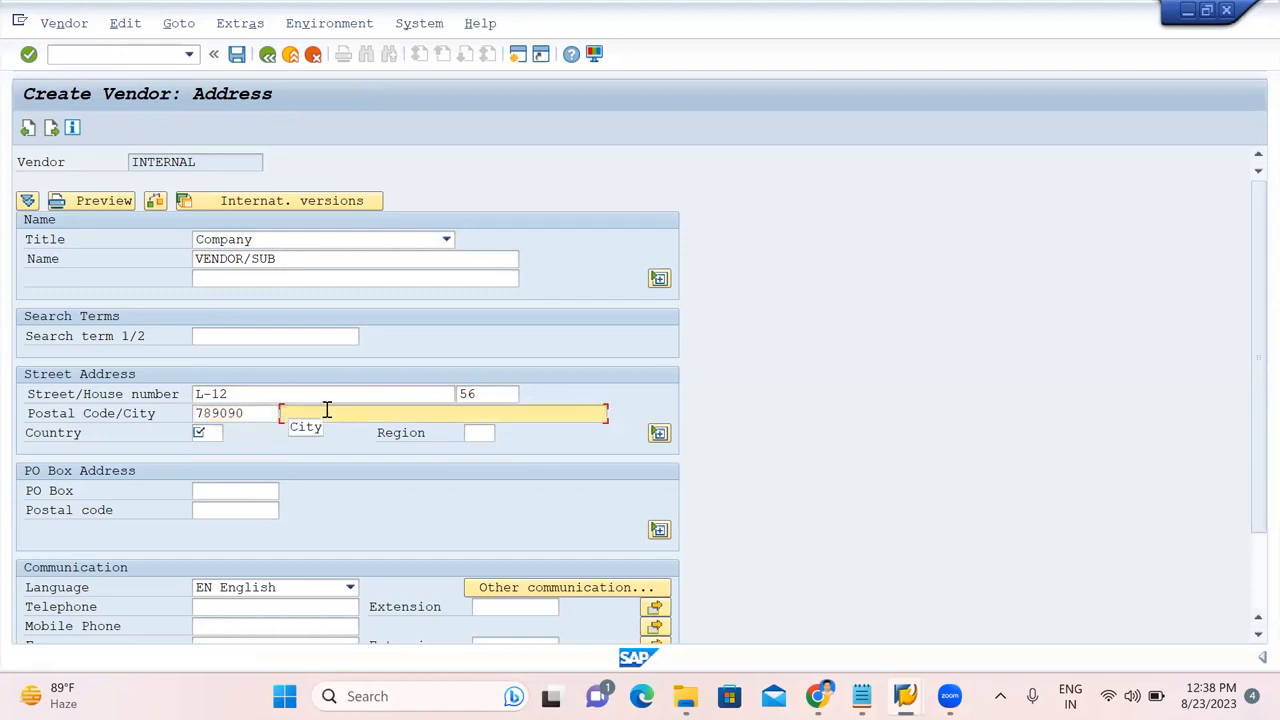
type("CYC")
left_click(210, 433)
type("IN")
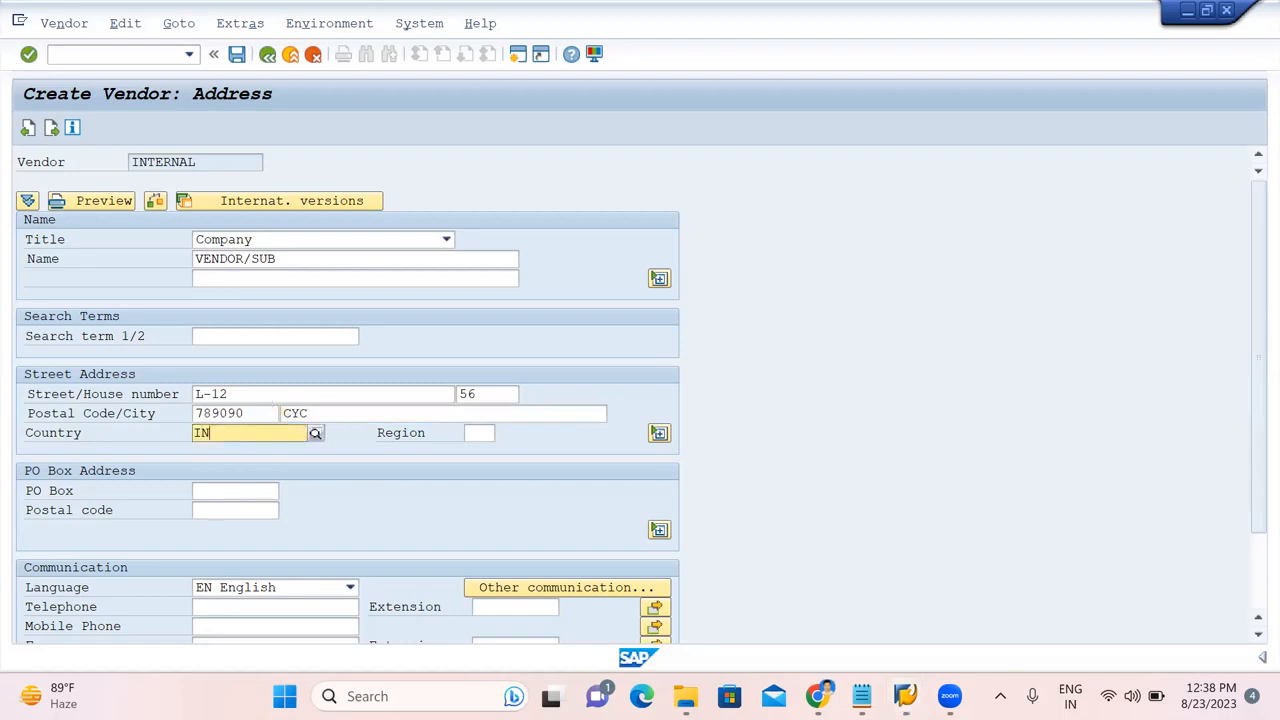
left_click(476, 433)
type("18")
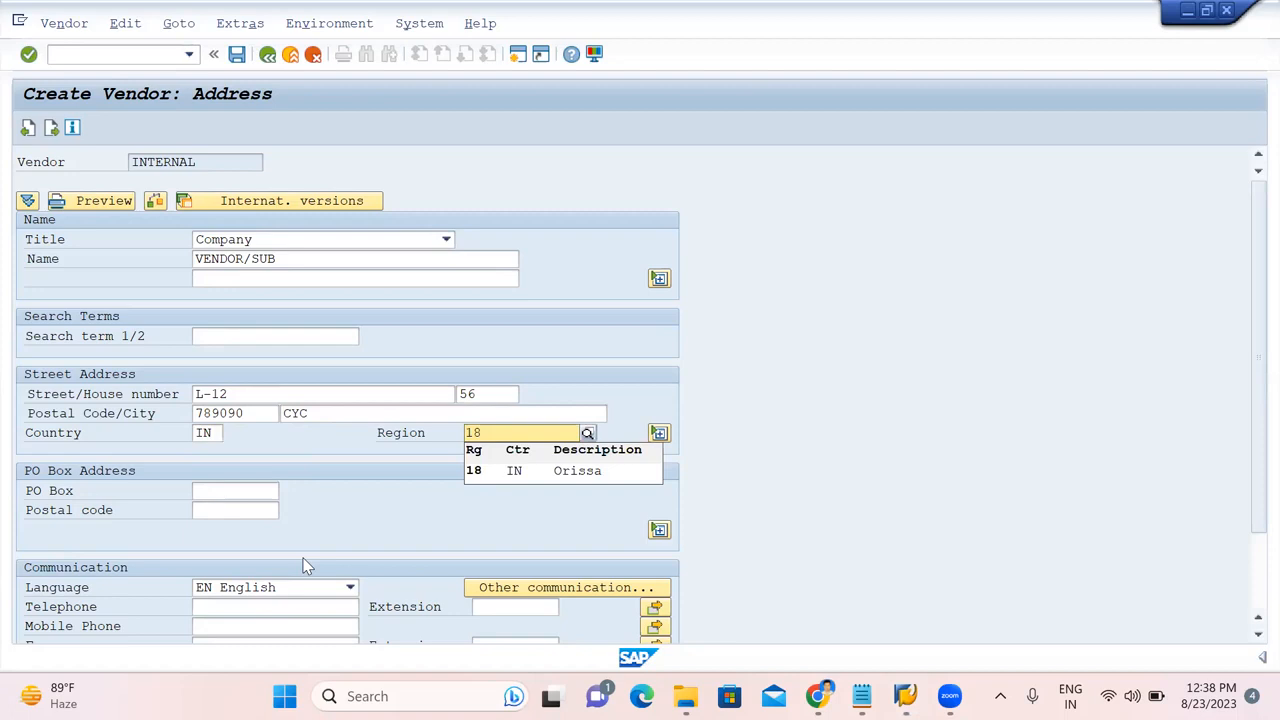
key("Return")
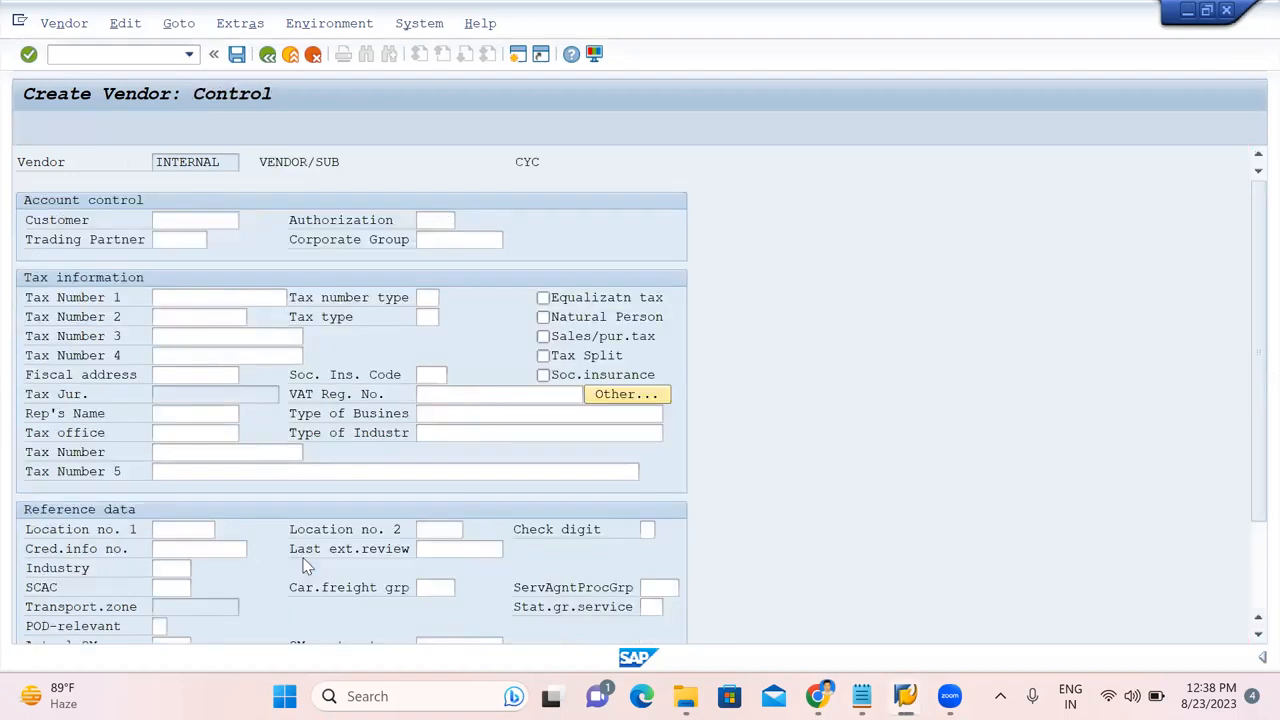
Set reconciliation account 160000 and payment terms 0001 in the vendor's accounting data.
key("Return")
key("Return")
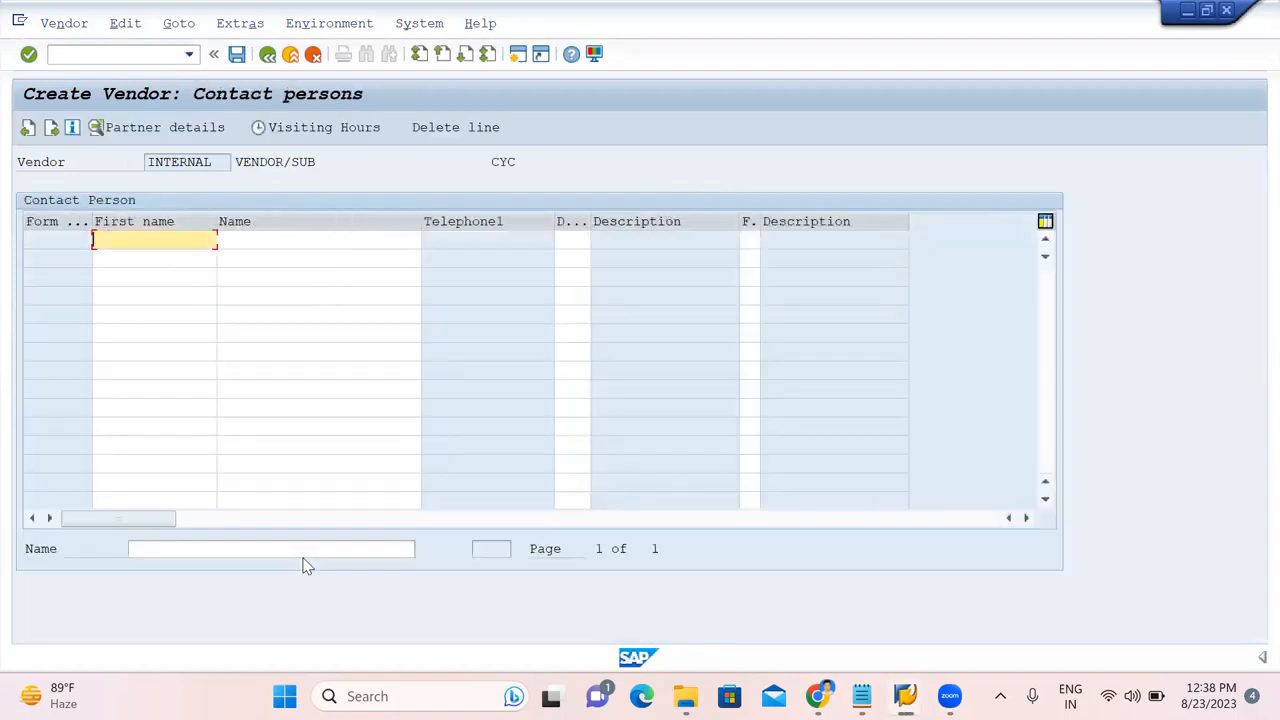
key("Return")
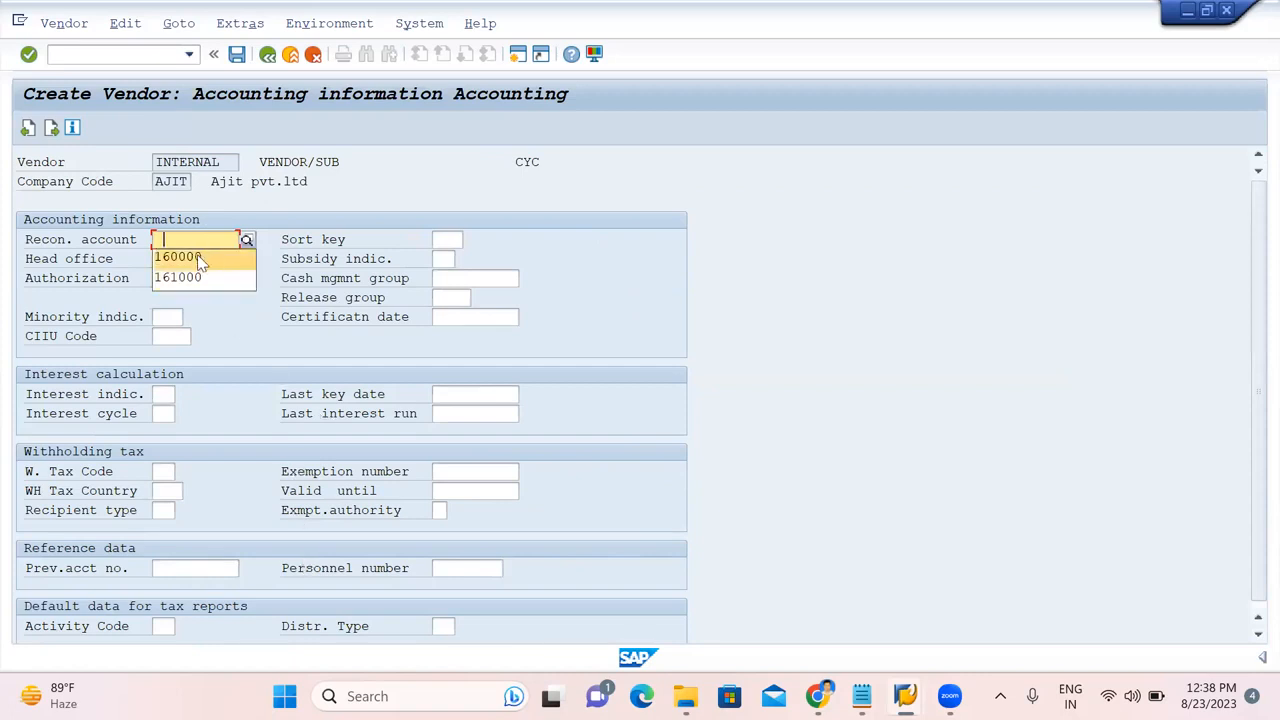
left_click(200, 258)
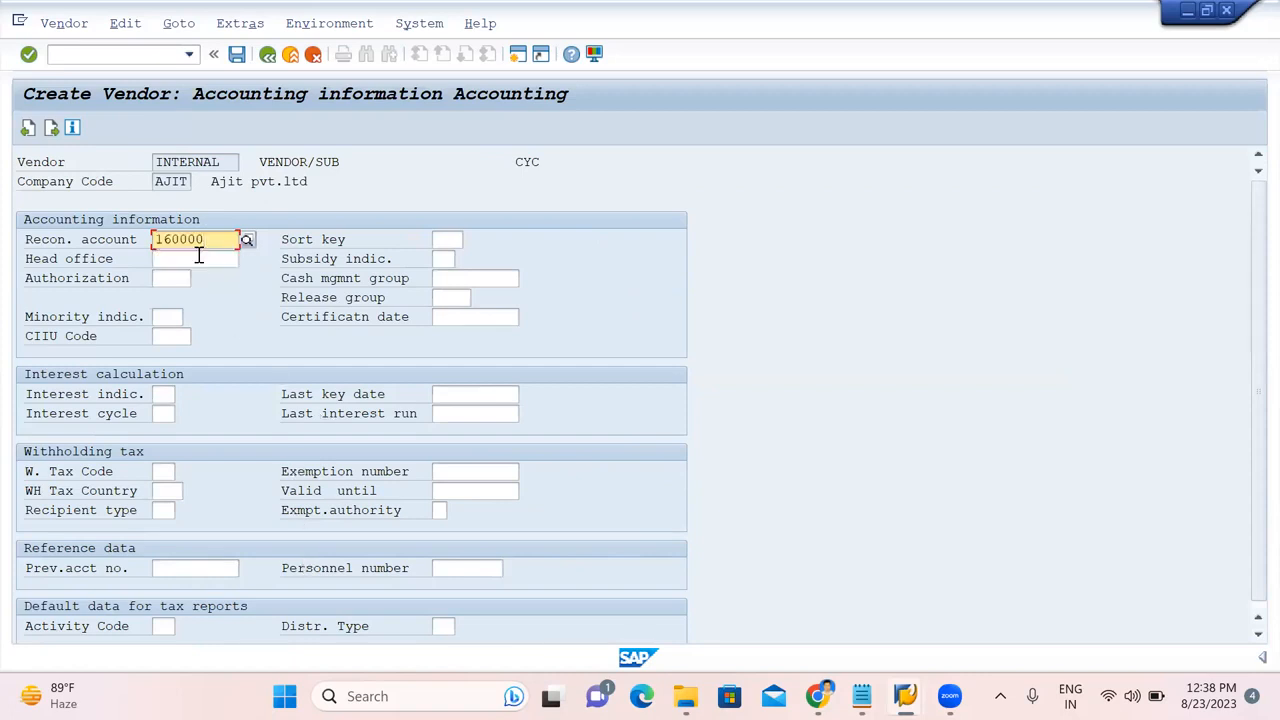
key("Return")
key("space")
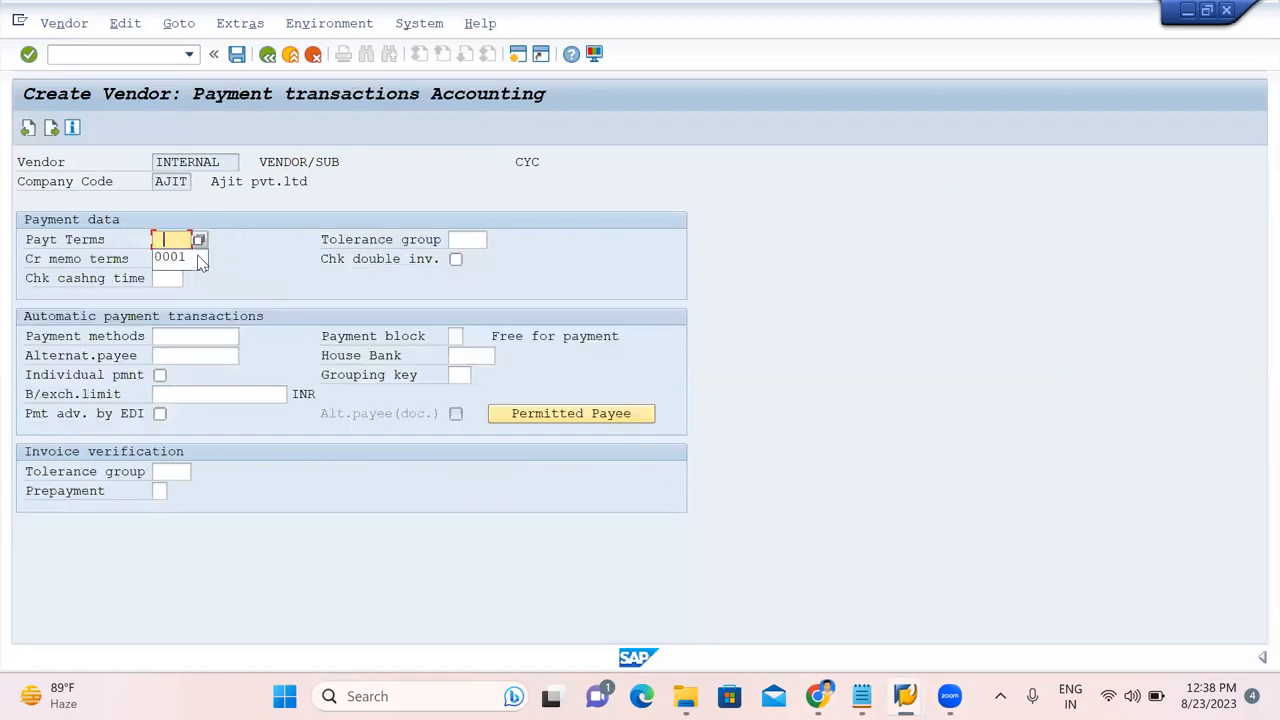
left_click(172, 259)
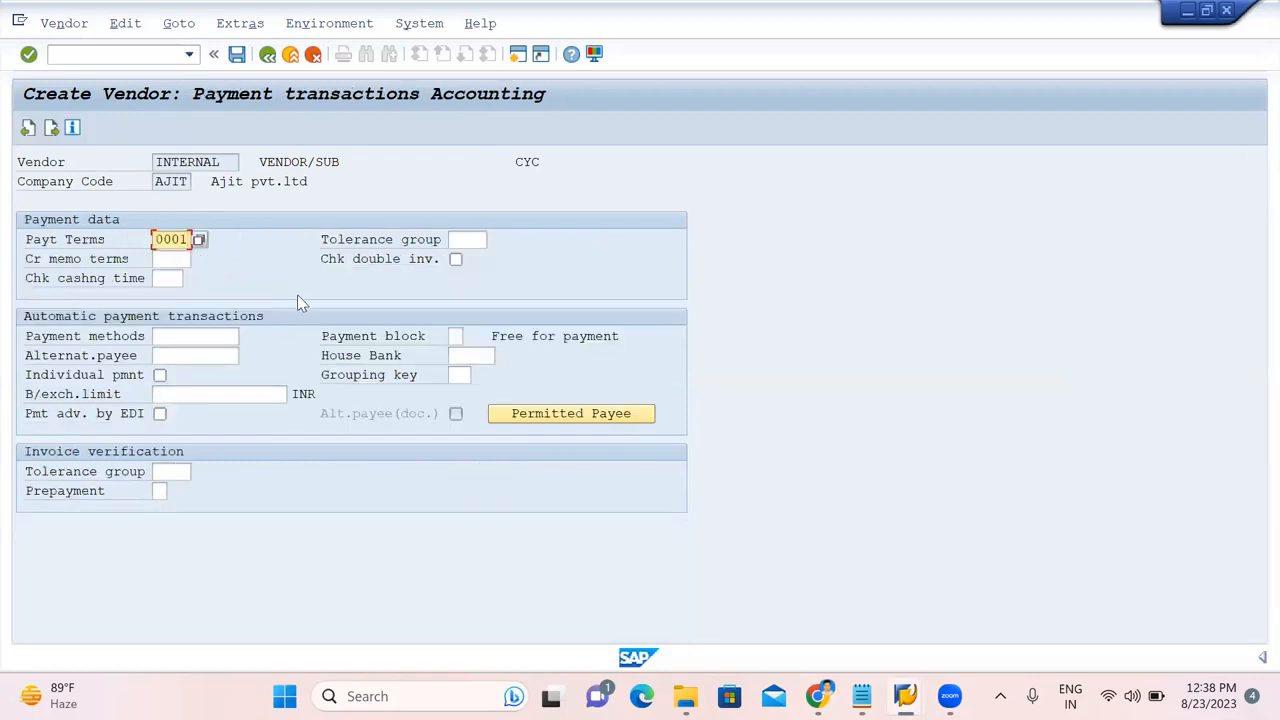
key("Return")
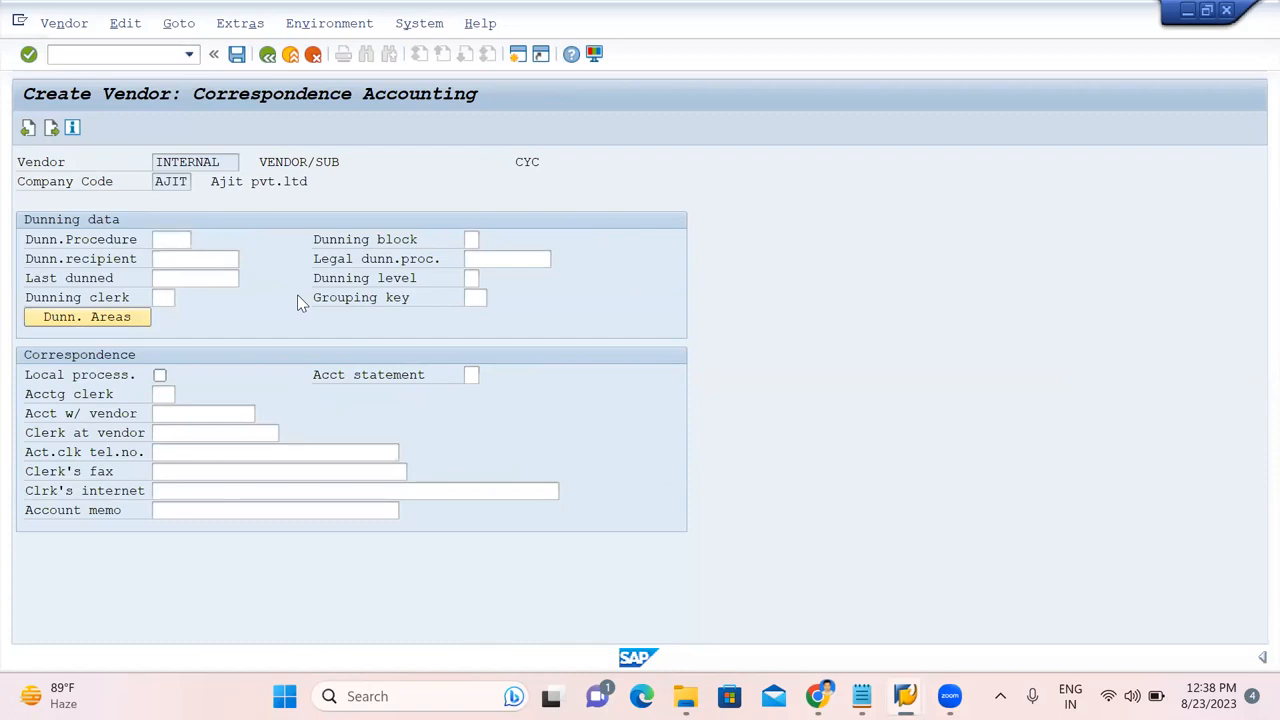
key("Return")
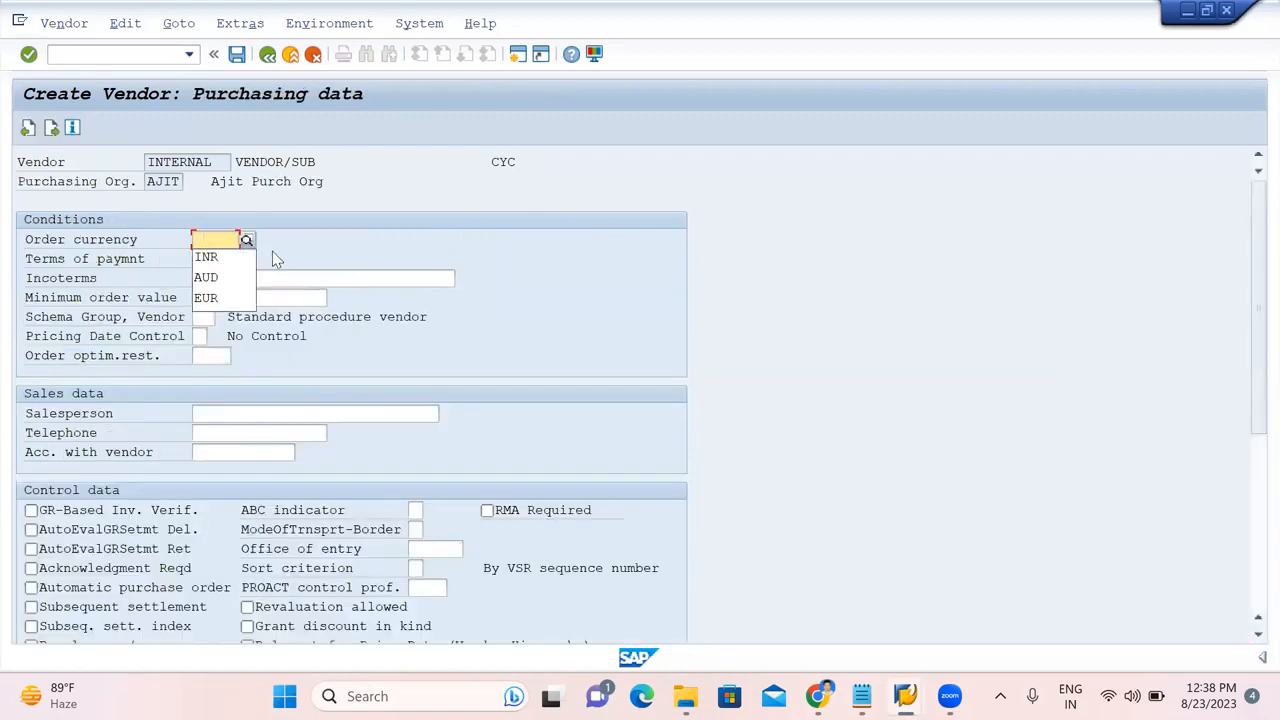
Set purchasing data to currency INR, payment terms 0001 and Incoterms CFR, then save the vendor.
left_click(210, 257)
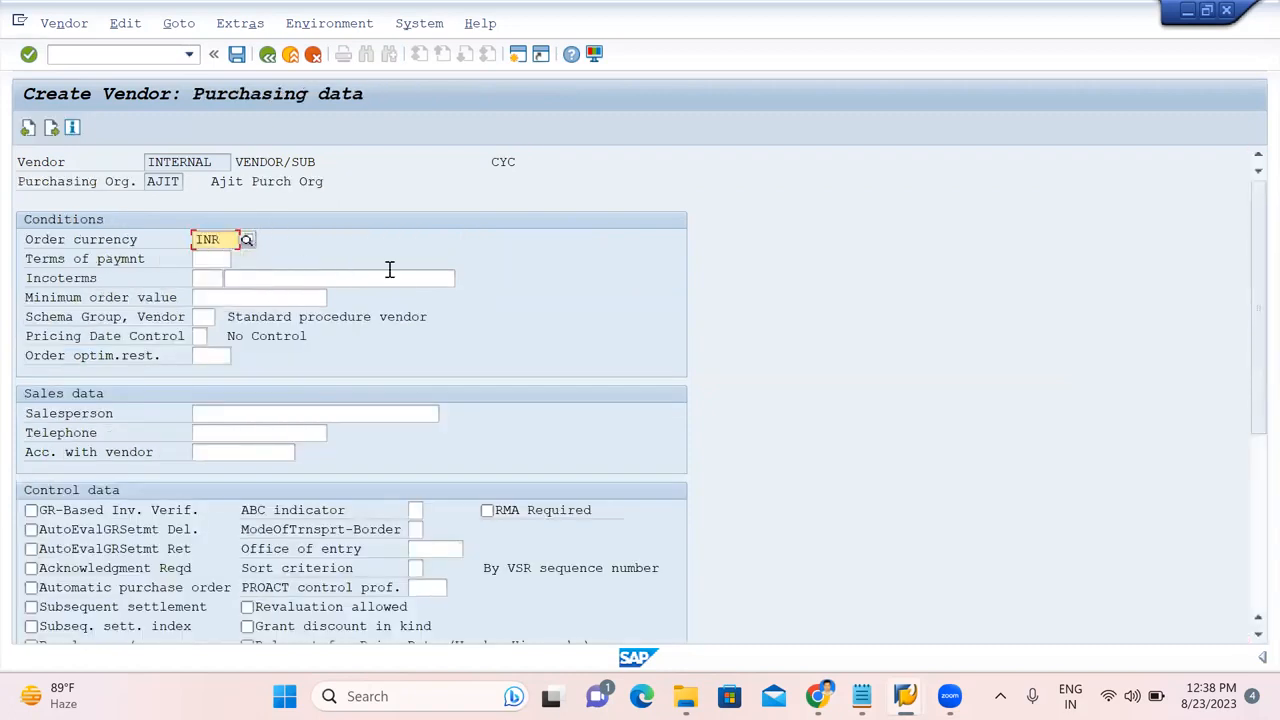
left_click(212, 259)
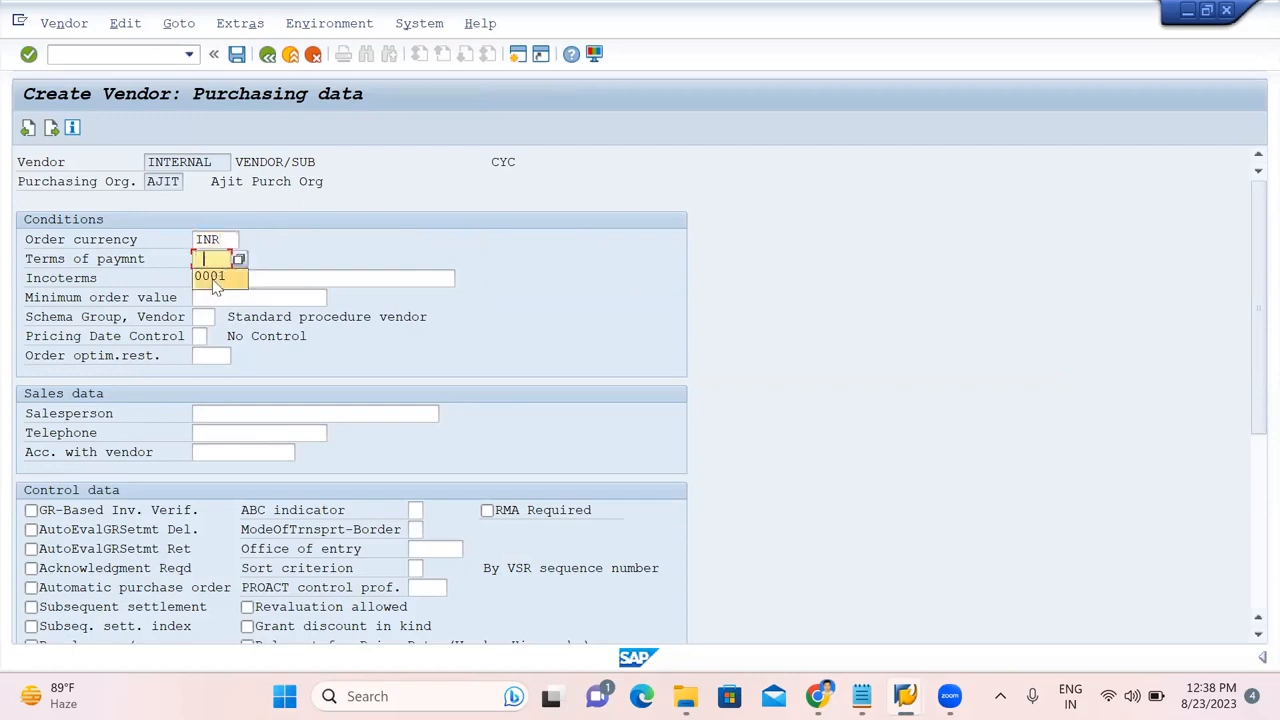
left_click(212, 278)
left_click(212, 278)
left_click(210, 297)
left_click(271, 278)
left_click(271, 278)
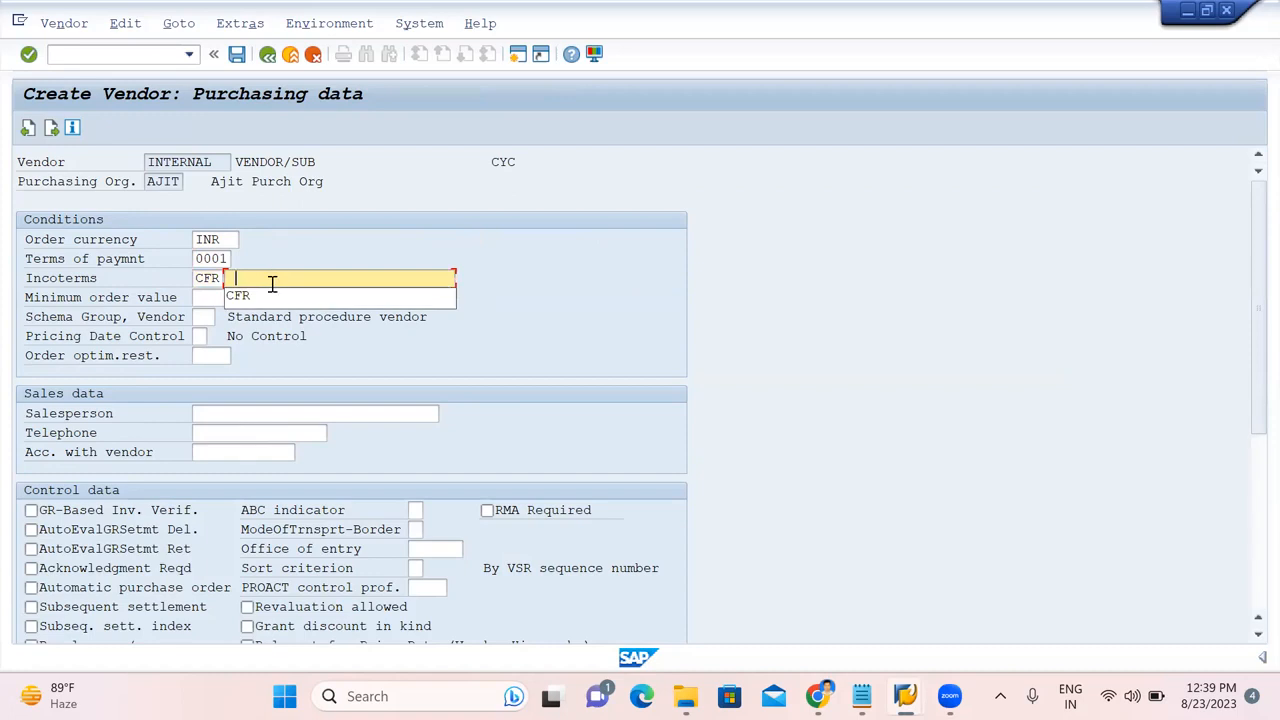
left_click(268, 295)
key("Return")
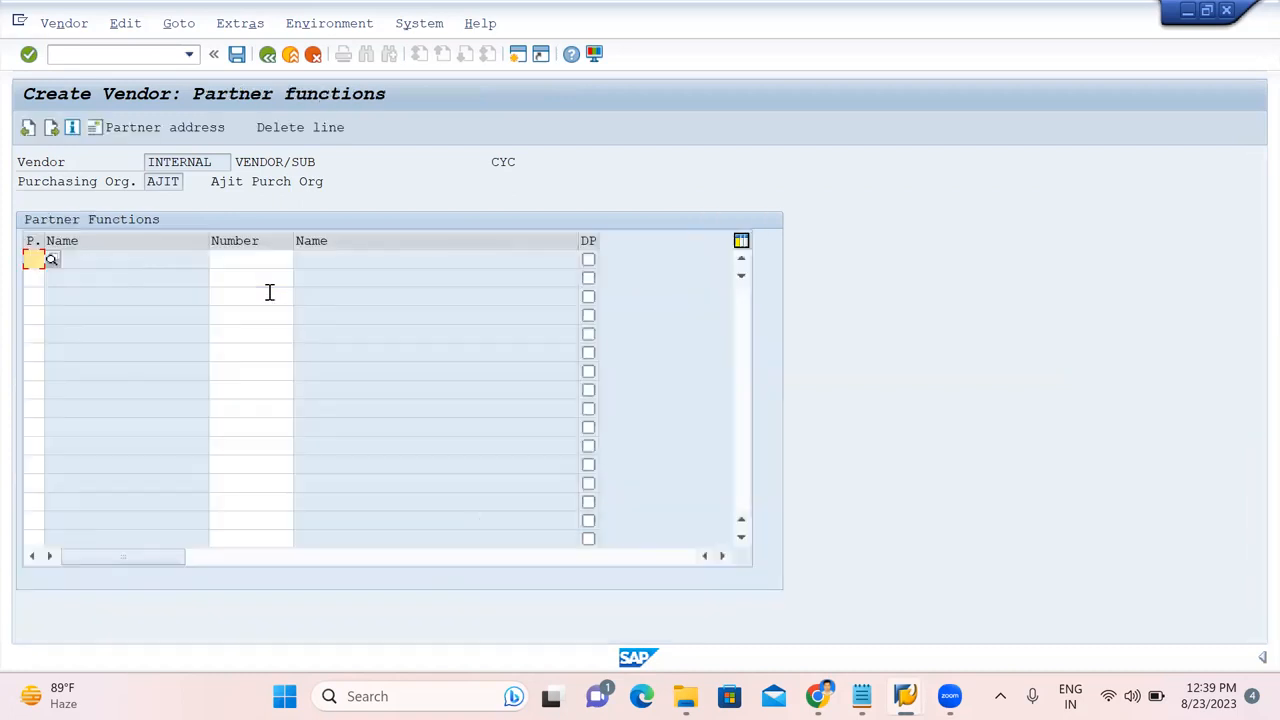
key("Return")
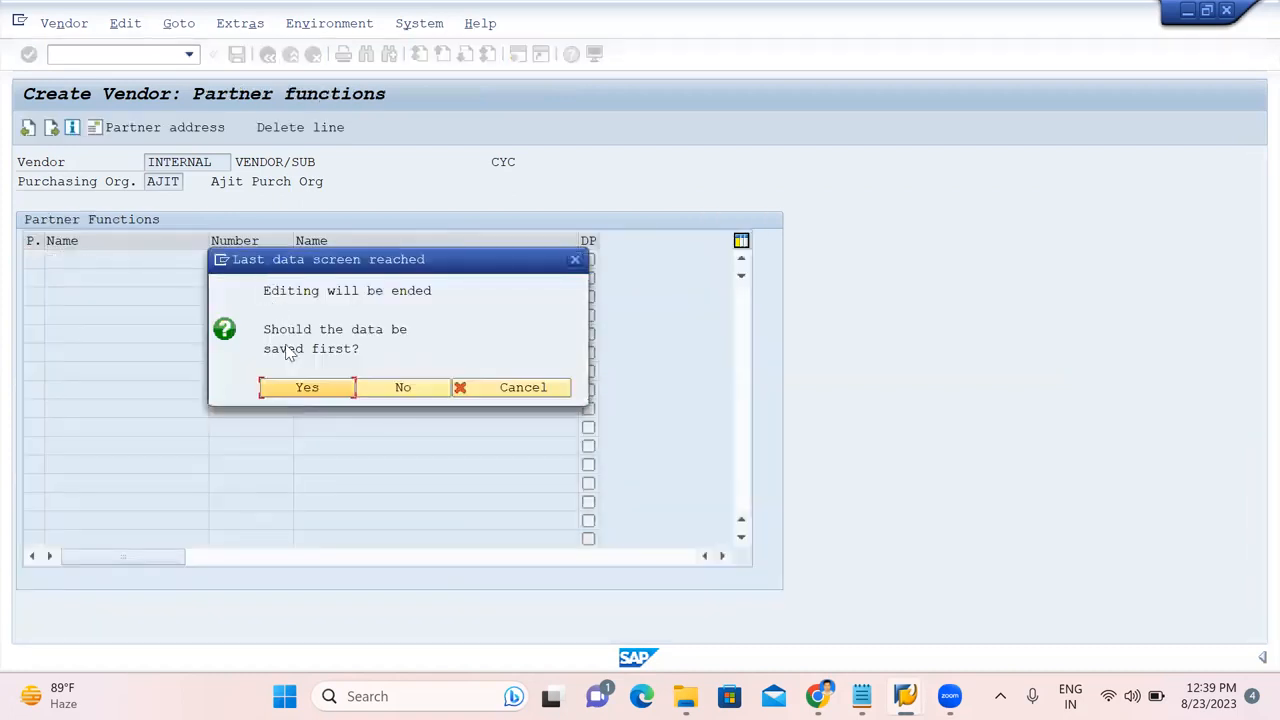
left_click(290, 387)
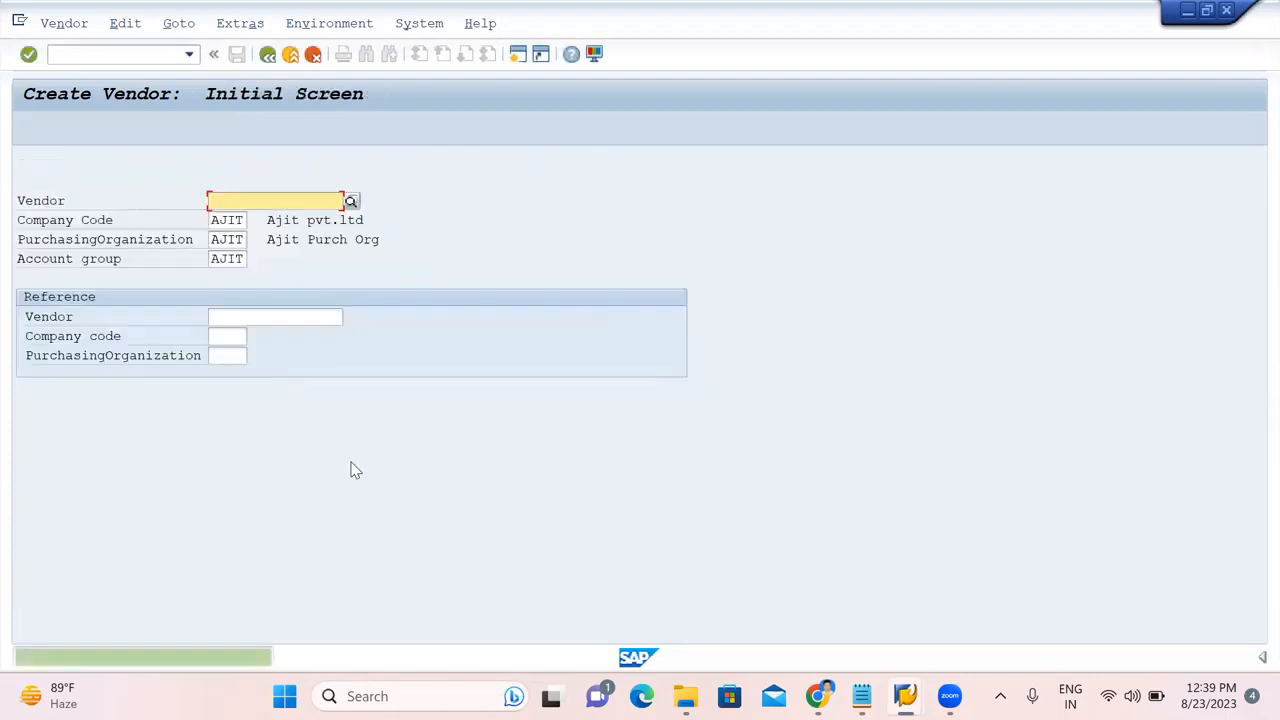
Copy the new vendor number from the creation message into Notepad after XK01, then close the message.
double_click(200, 660)
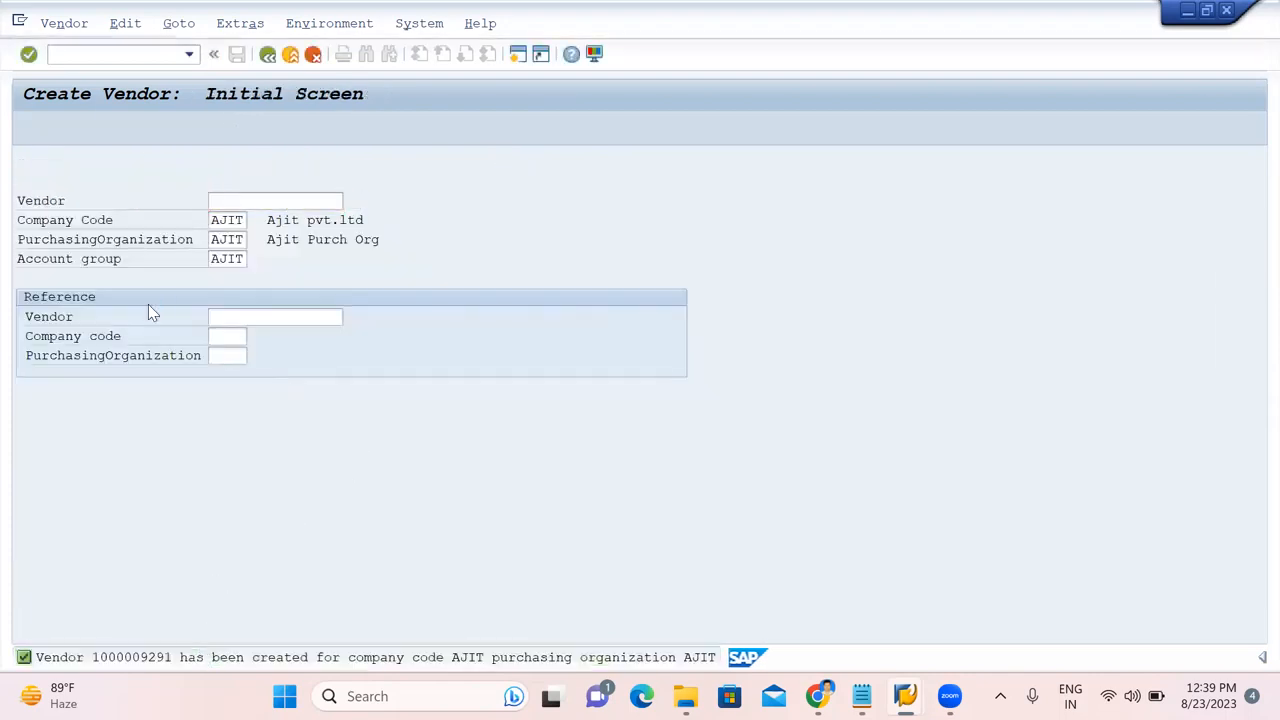
double_click(163, 120)
key("ctrl+c")
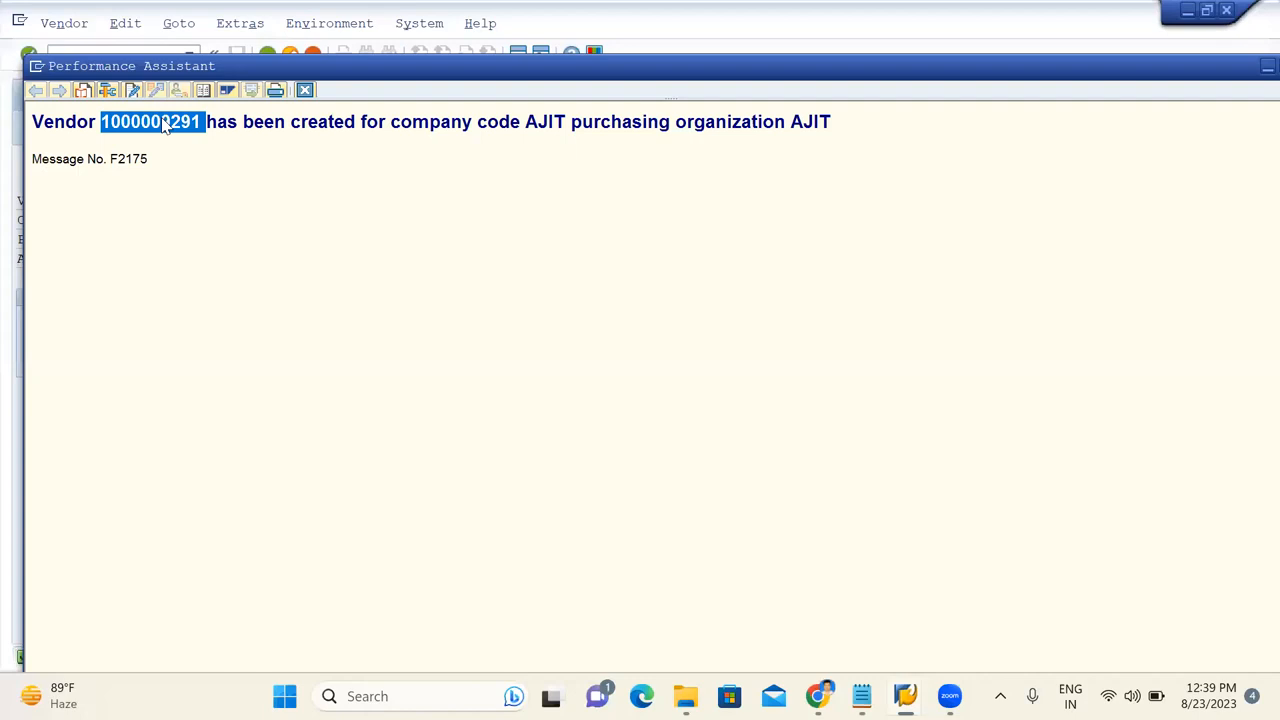
left_click(862, 696)
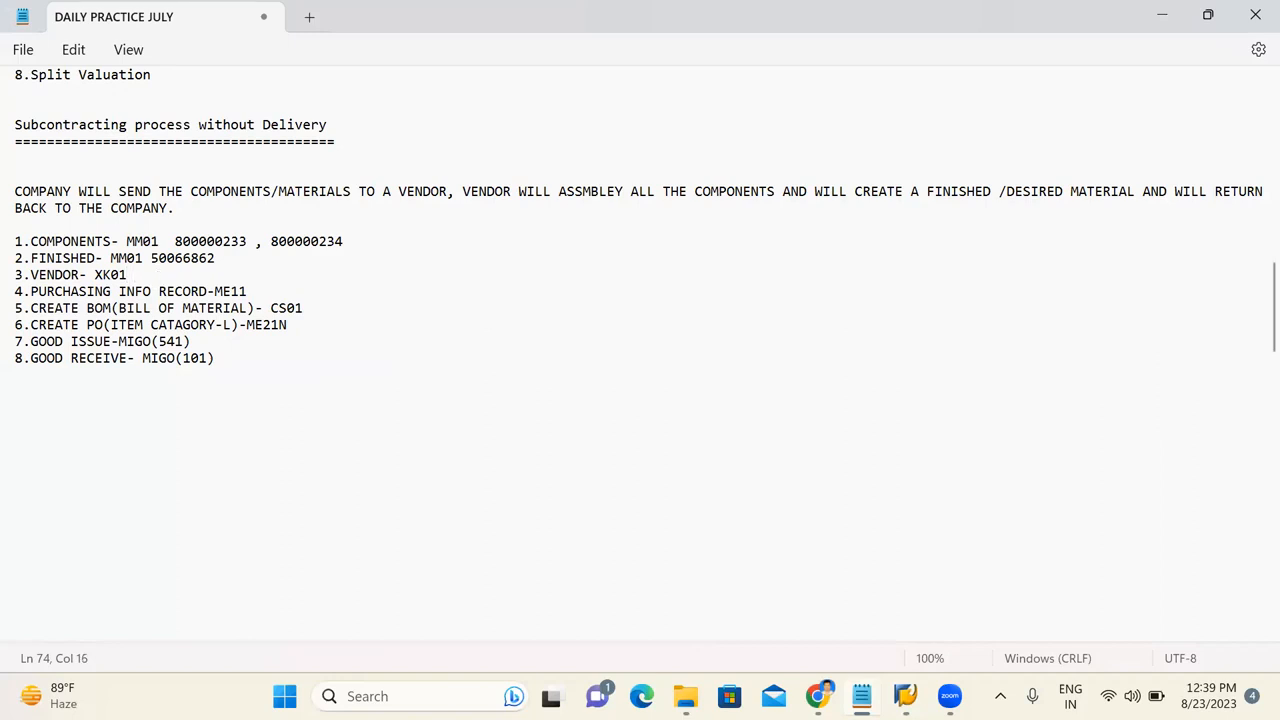
key("ctrl+v")
left_click(1168, 17)
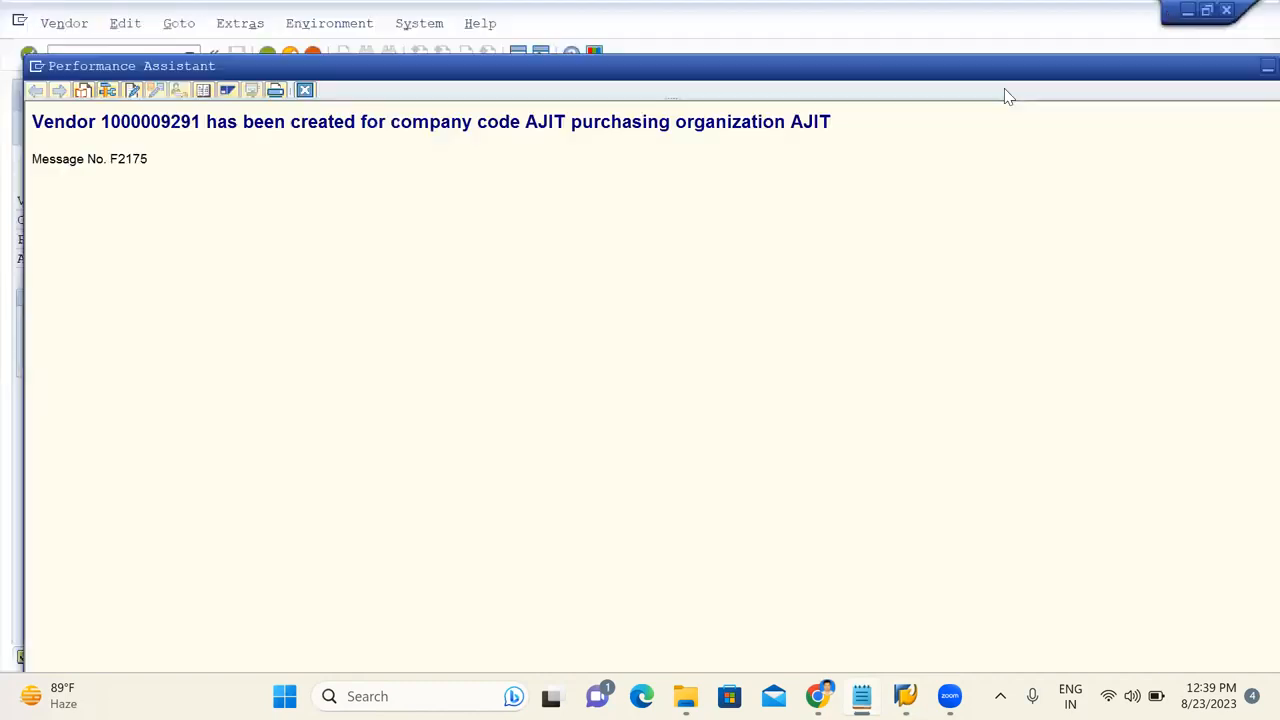
left_click(305, 90)
left_click(115, 57)
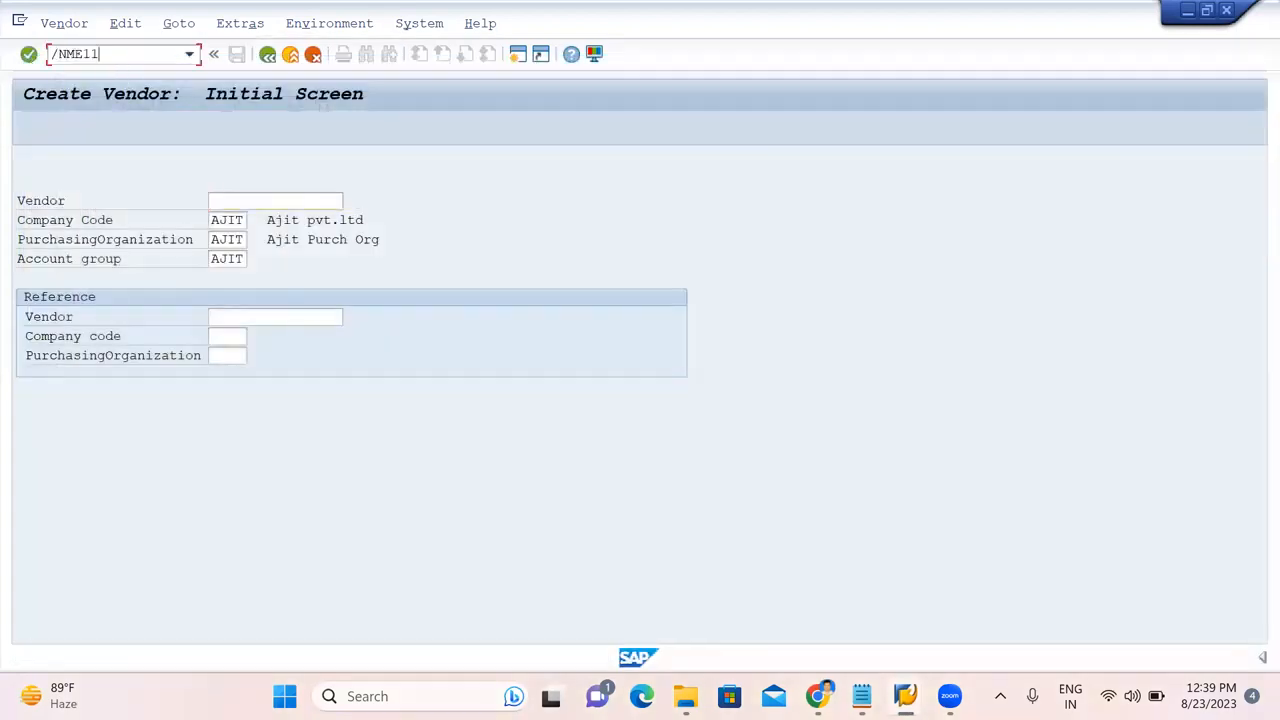
Start ME11 for the new vendor and material 50066862 in plant AJ01 with Subcontracting category.
type("/NME11")
key("Return")
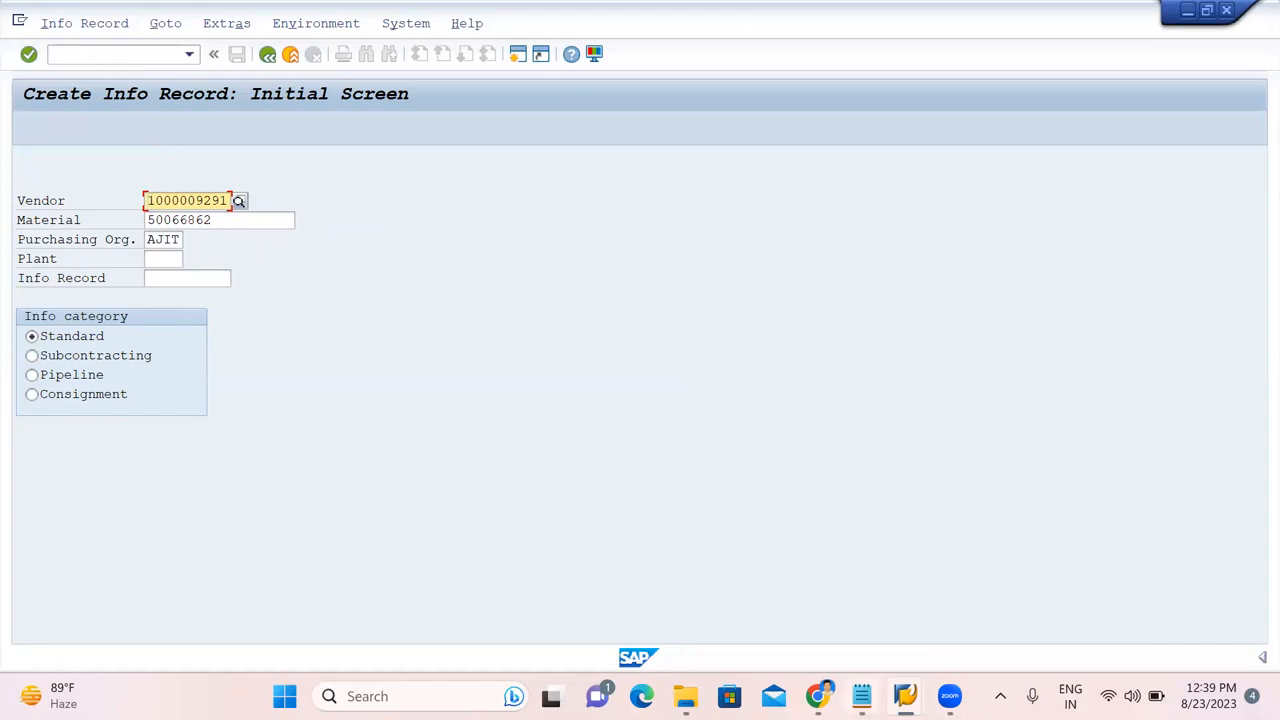
left_click(799, 660)
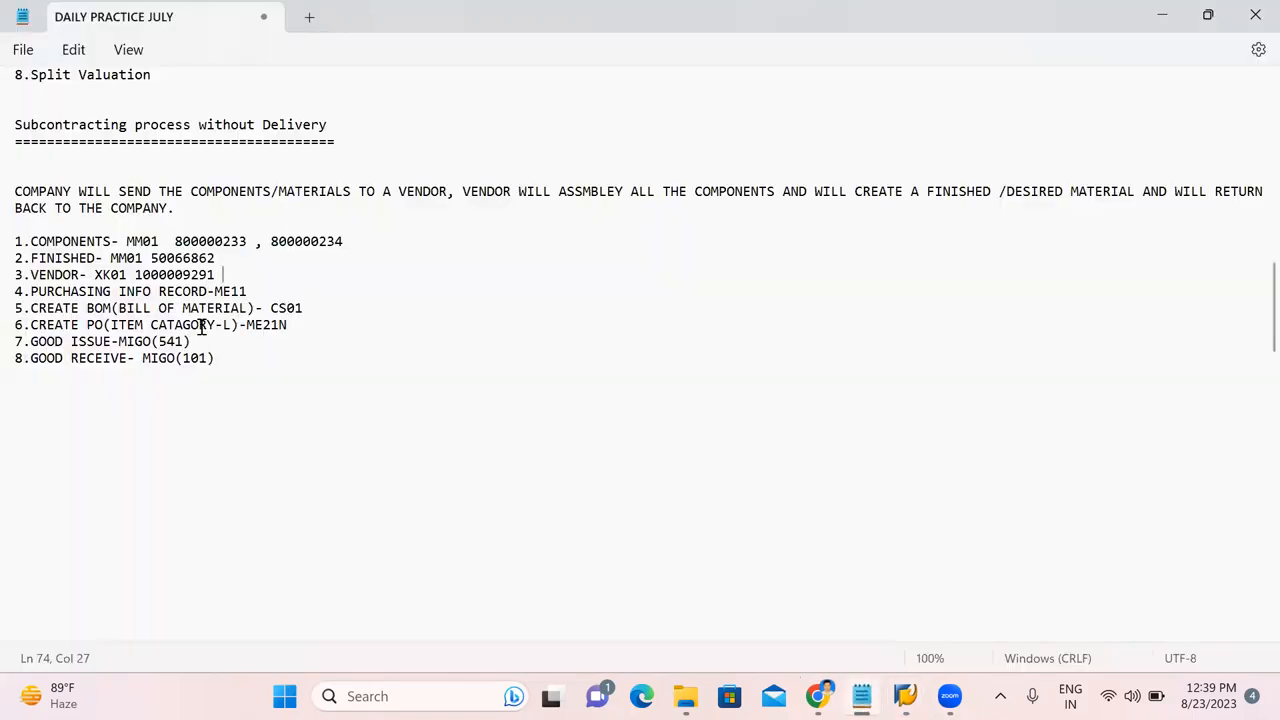
left_click(1166, 14)
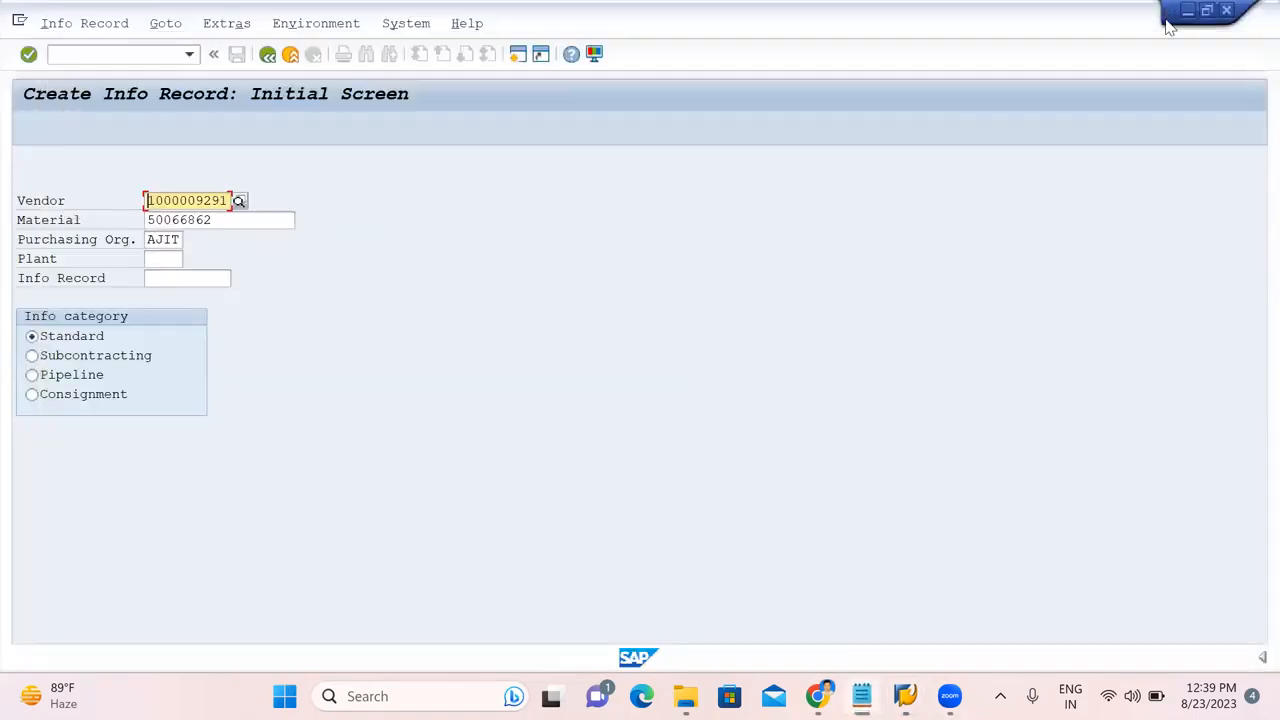
left_click(158, 260)
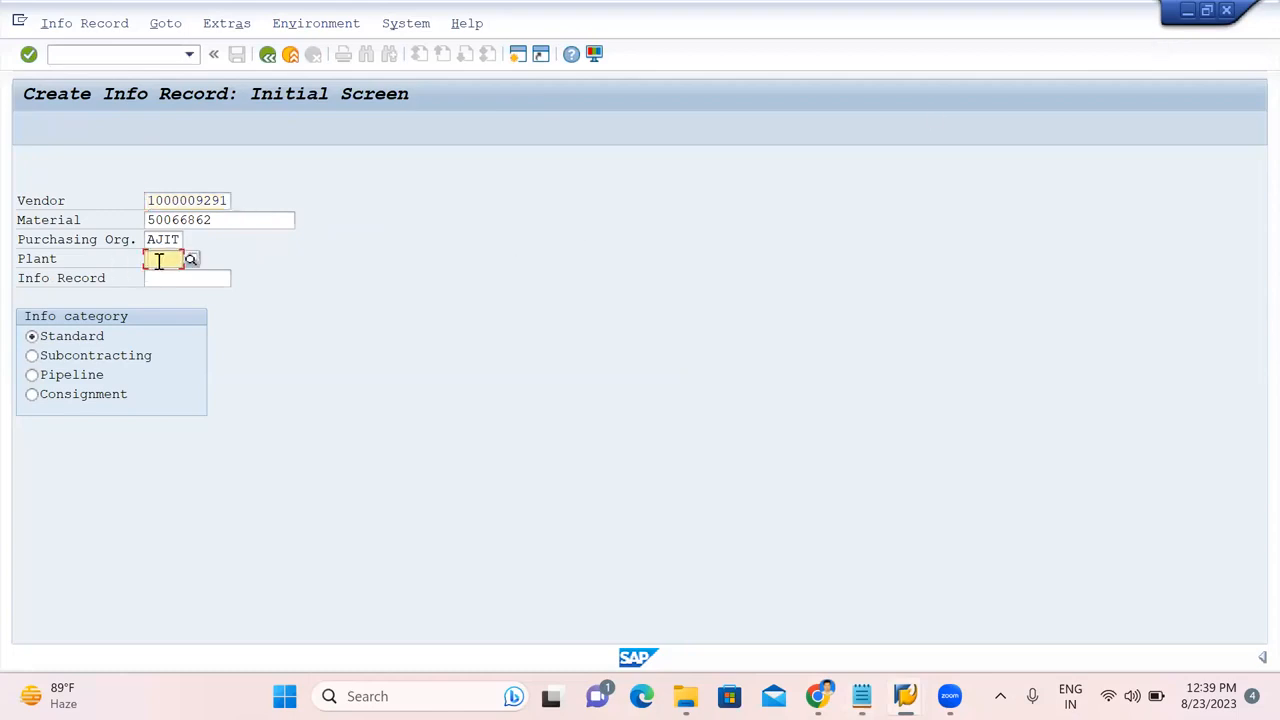
type("AJ01")
key("Down")
key("Return")
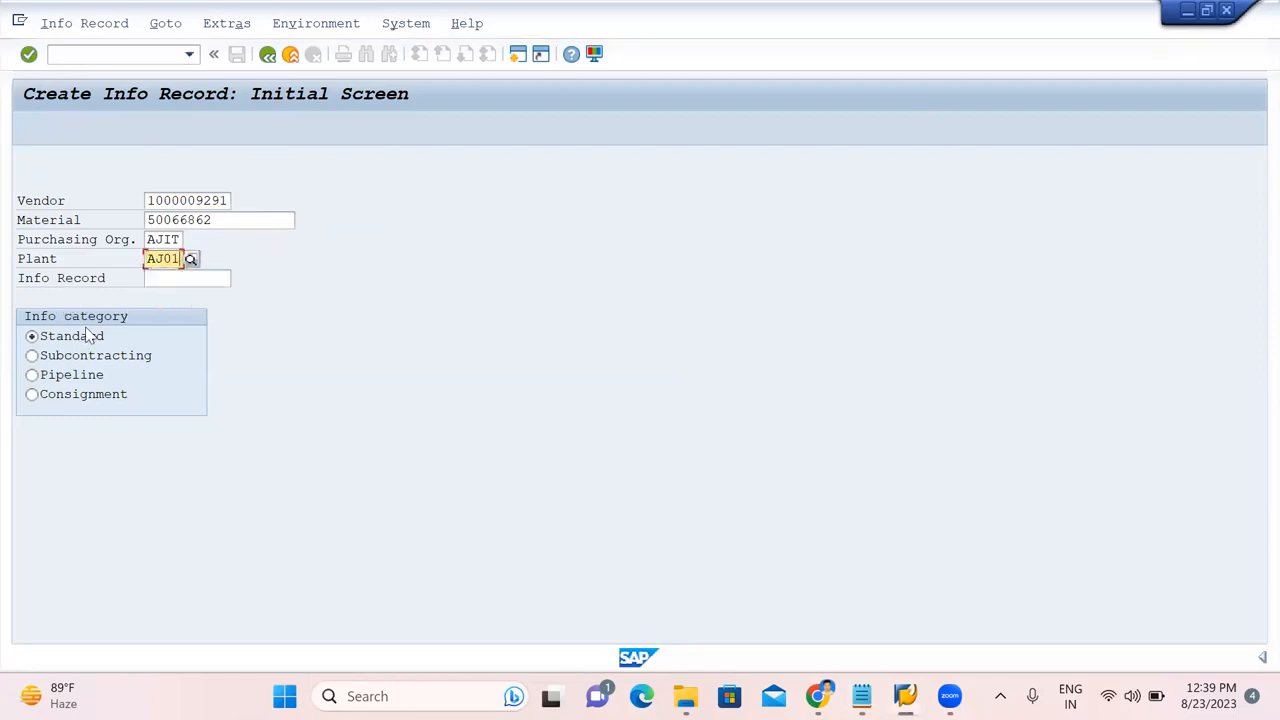
left_click(32, 358)
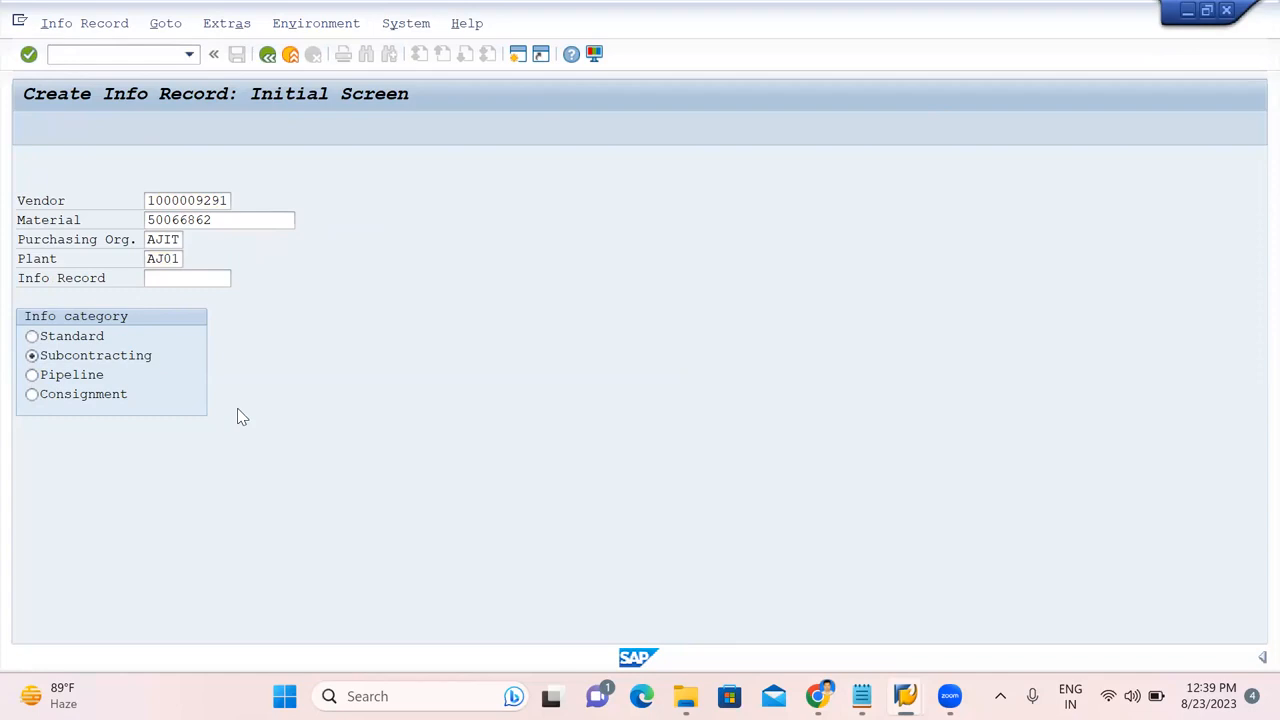
key("Return")
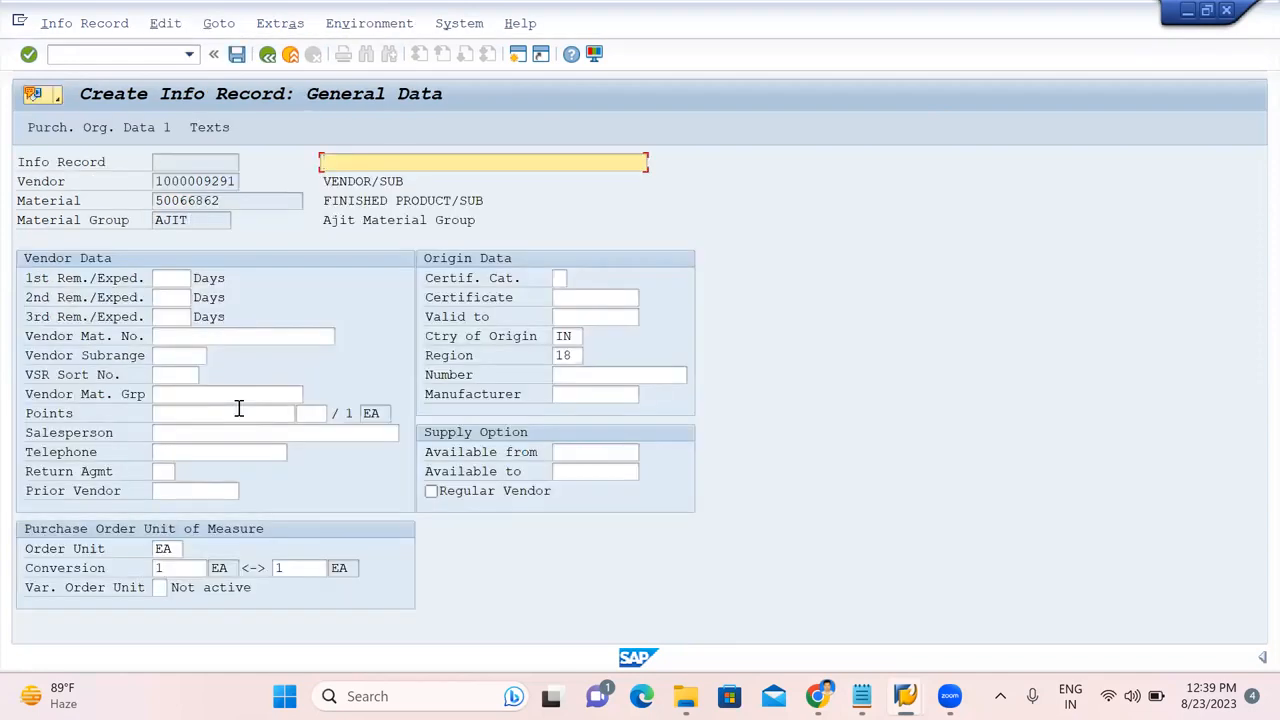
type("INF")
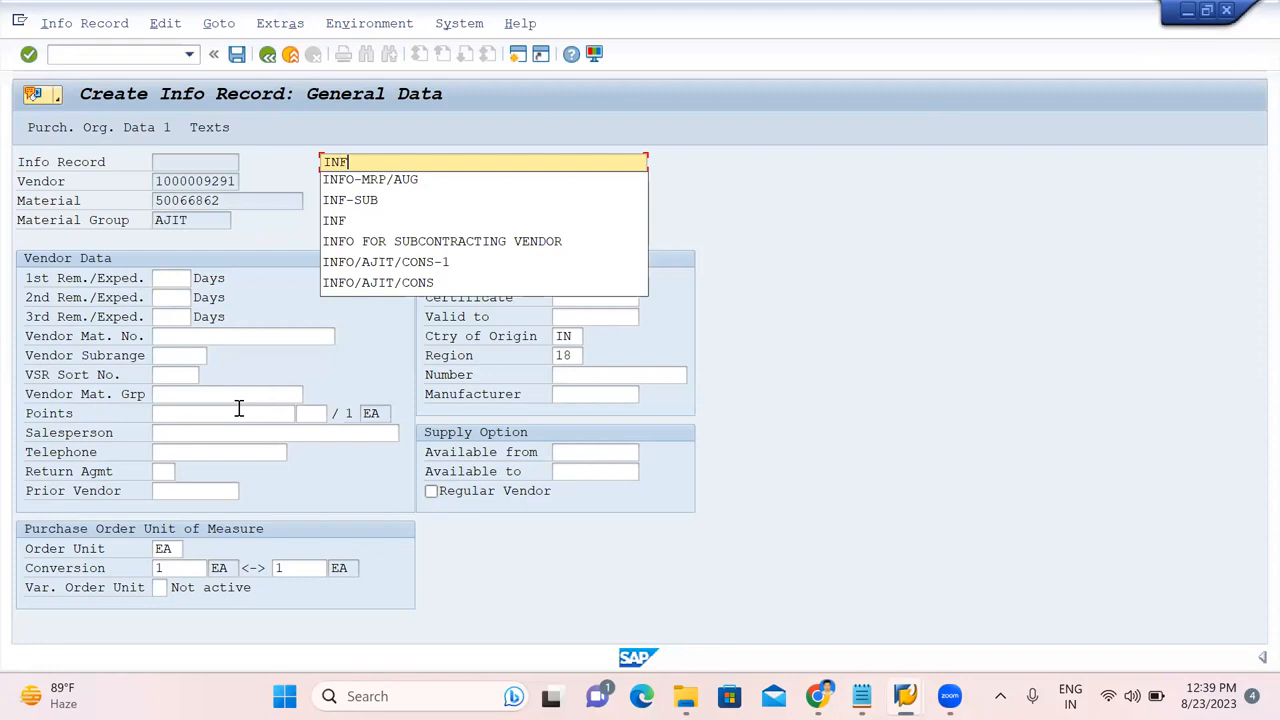
type("O/SU")
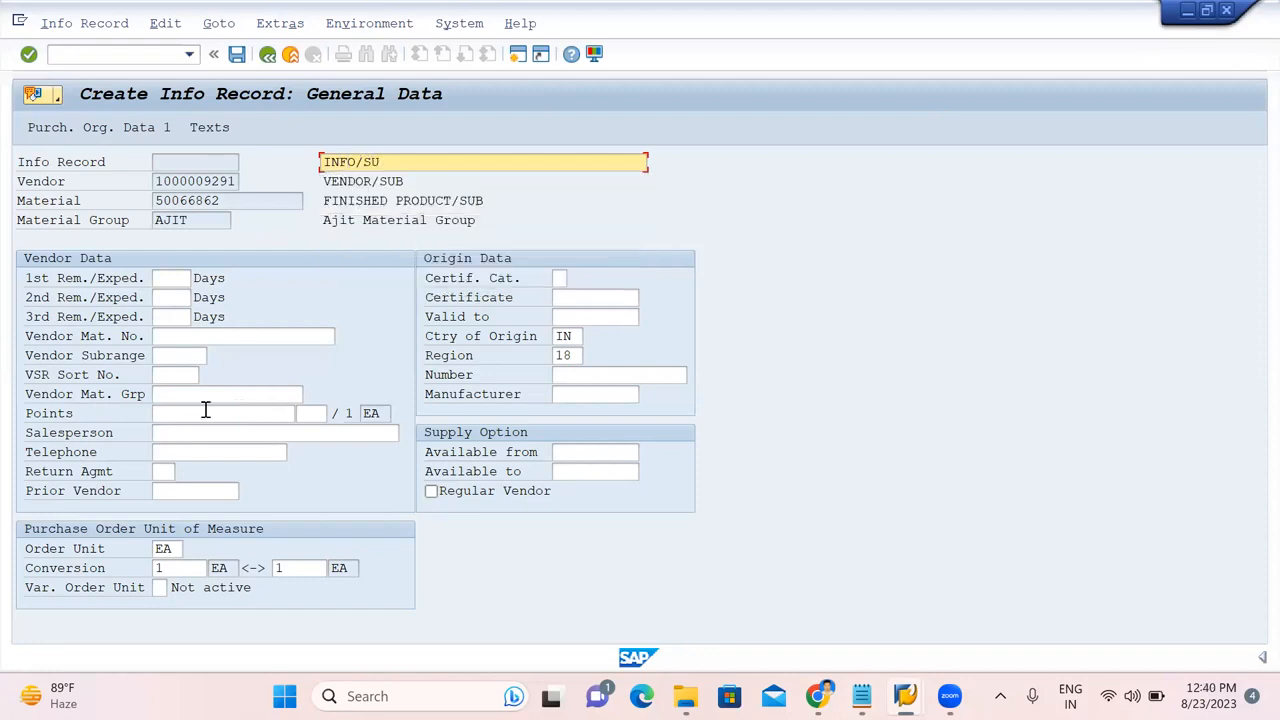
key("Return")
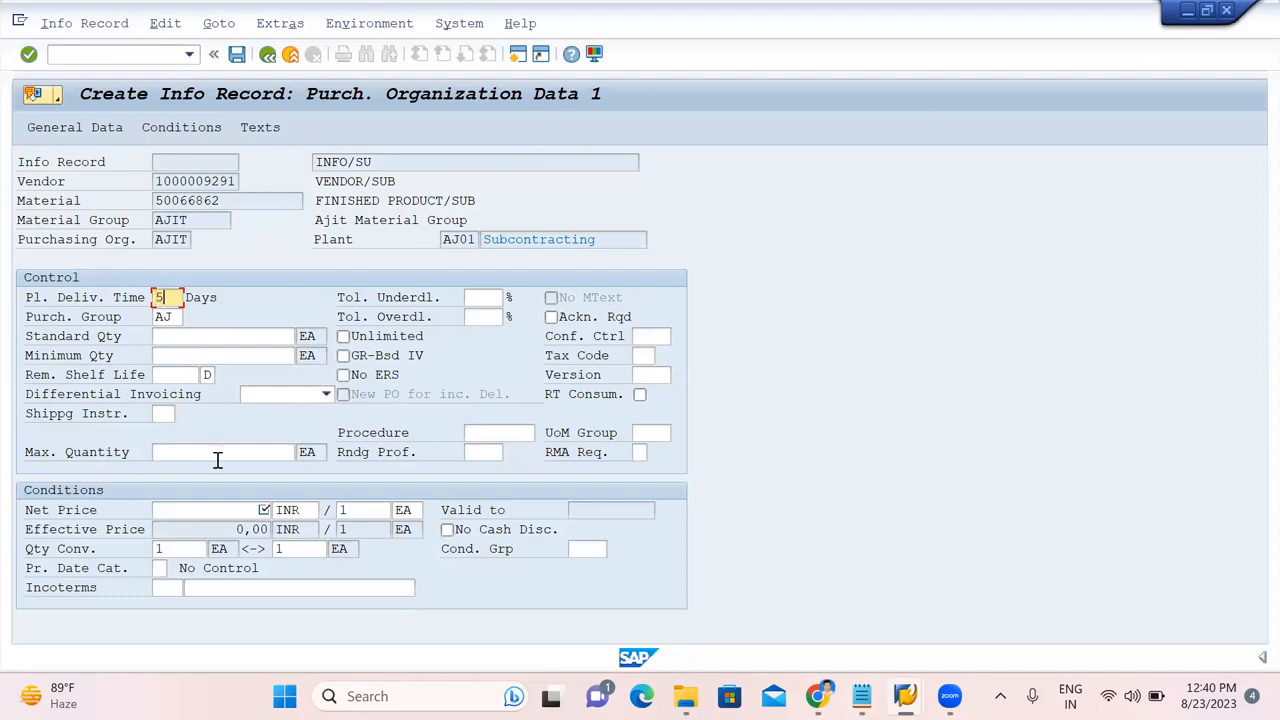
left_click(185, 339)
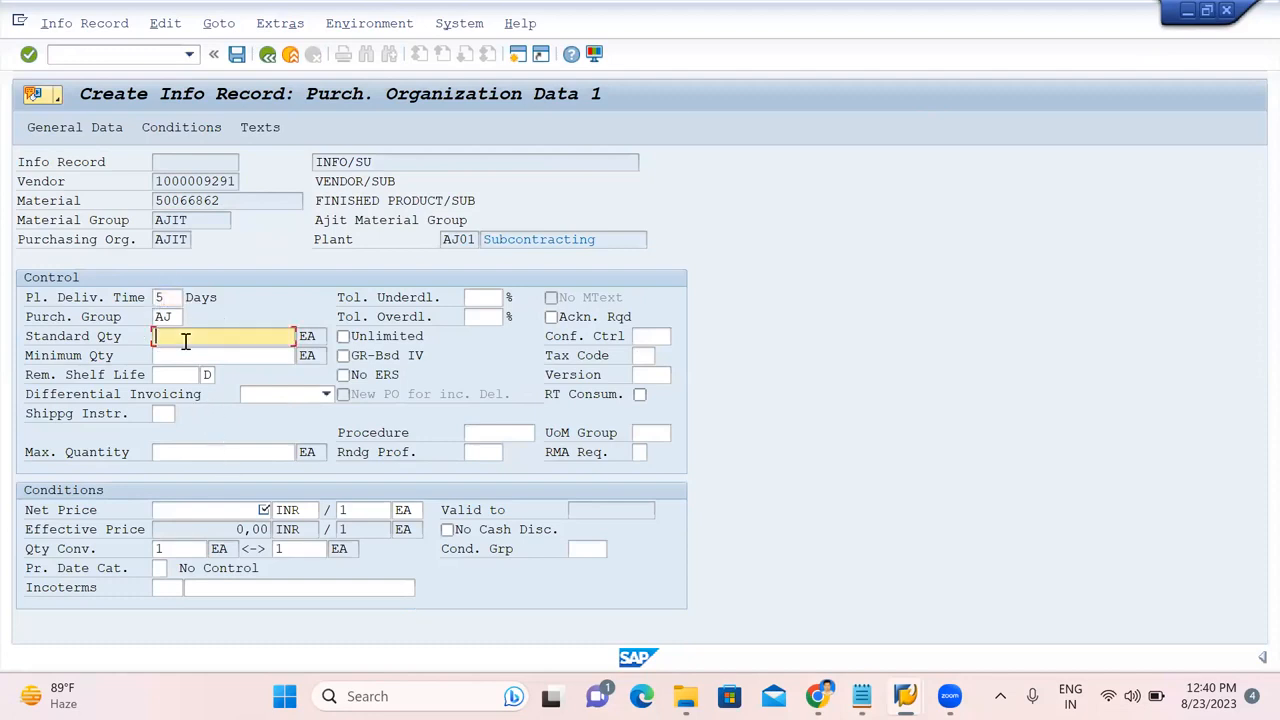
type("100")
left_click(173, 513)
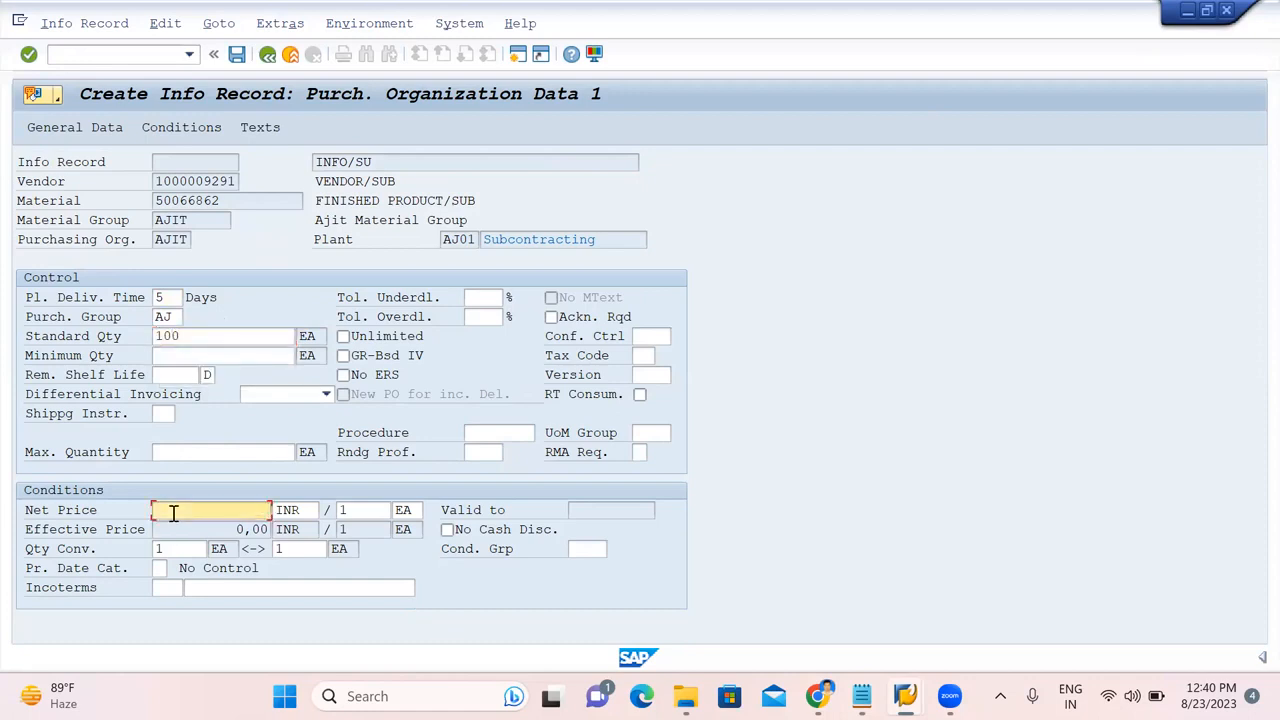
type("500")
key("Return")
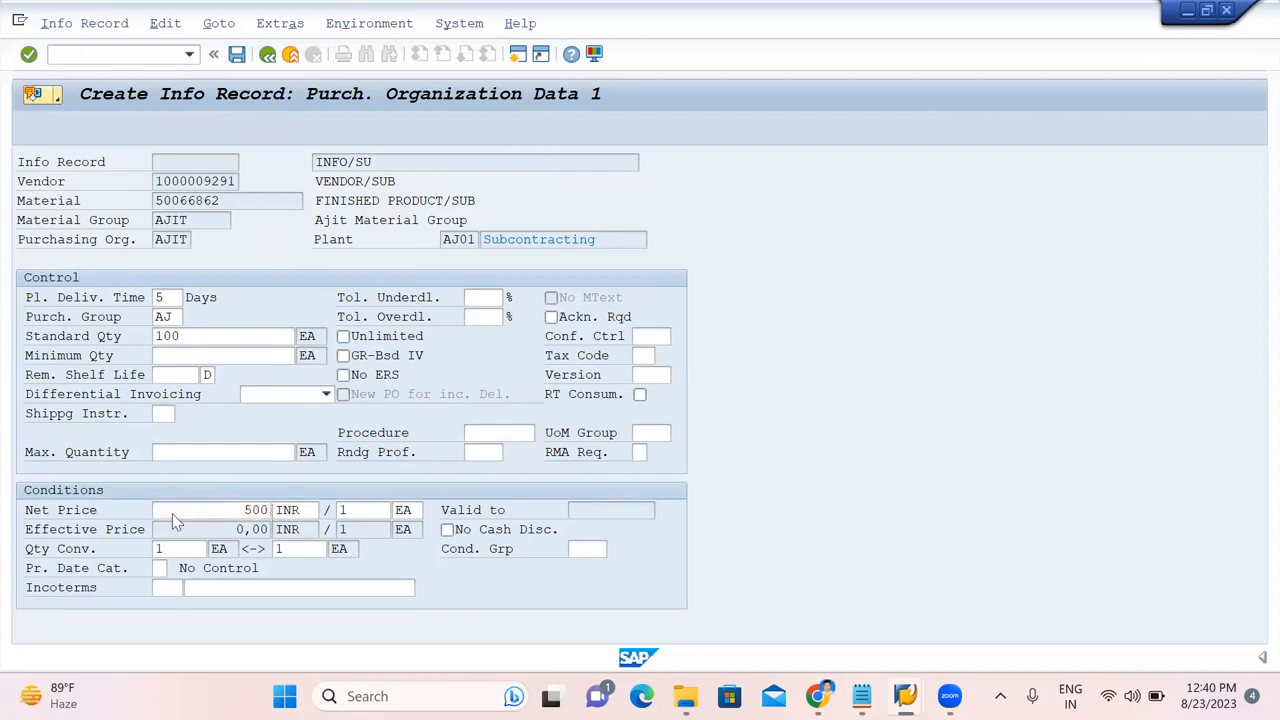
key("Return")
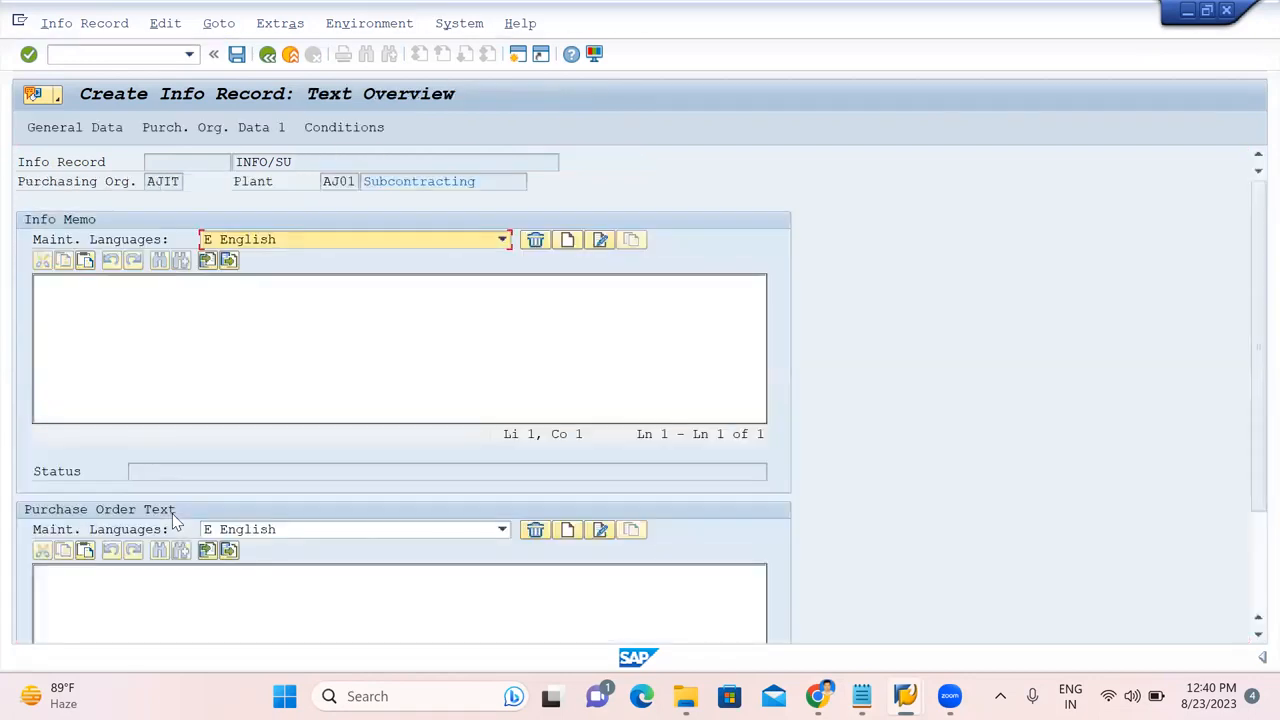
key("Return")
left_click(302, 354)
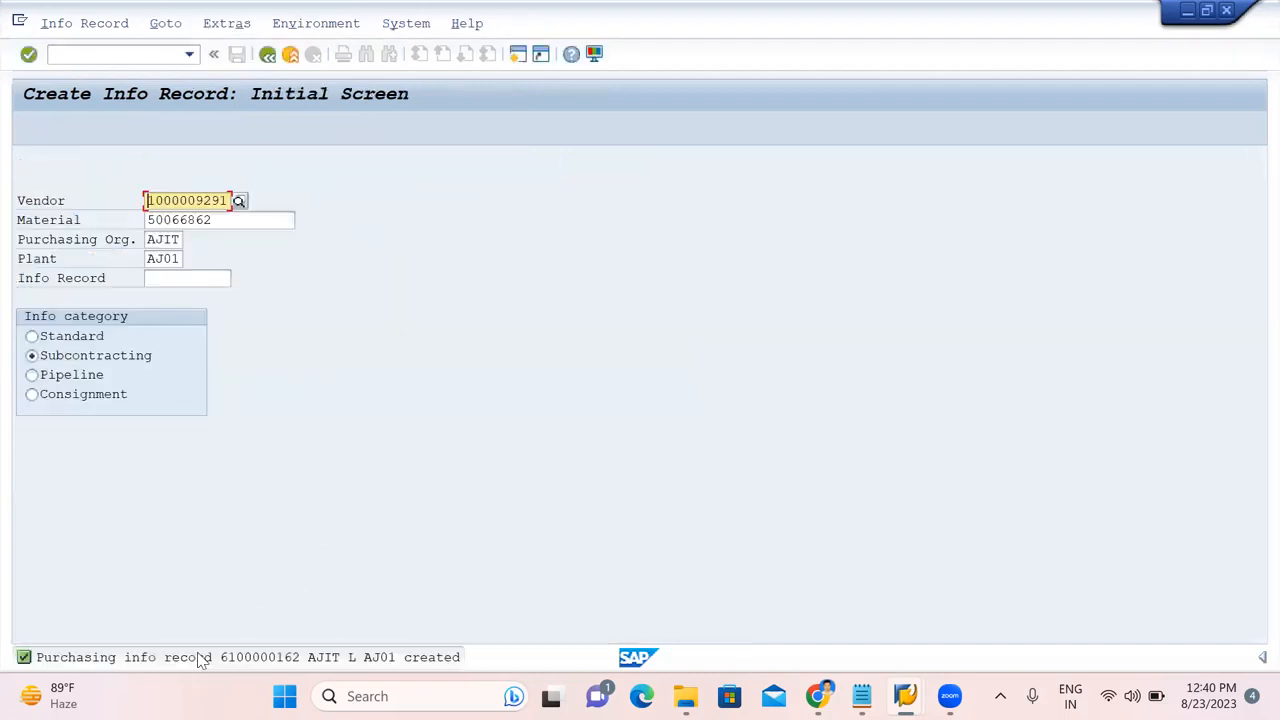
double_click(199, 658)
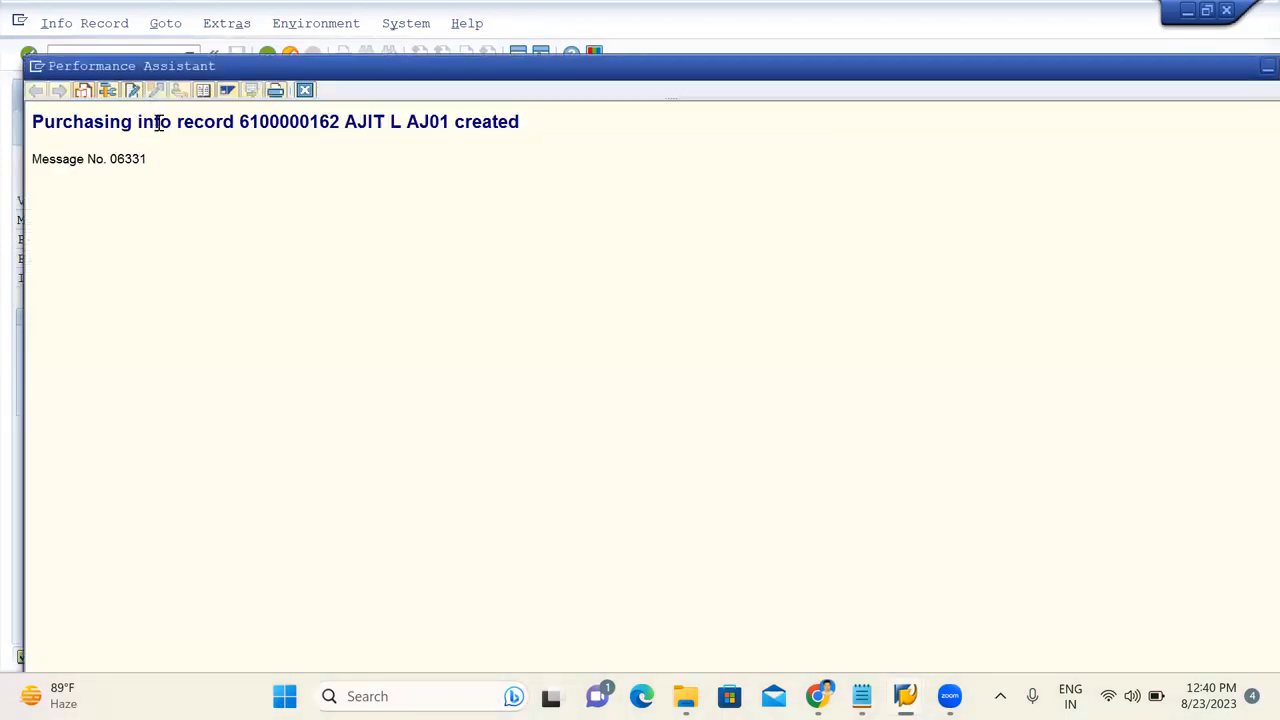
double_click(297, 126)
key("ctrl+c")
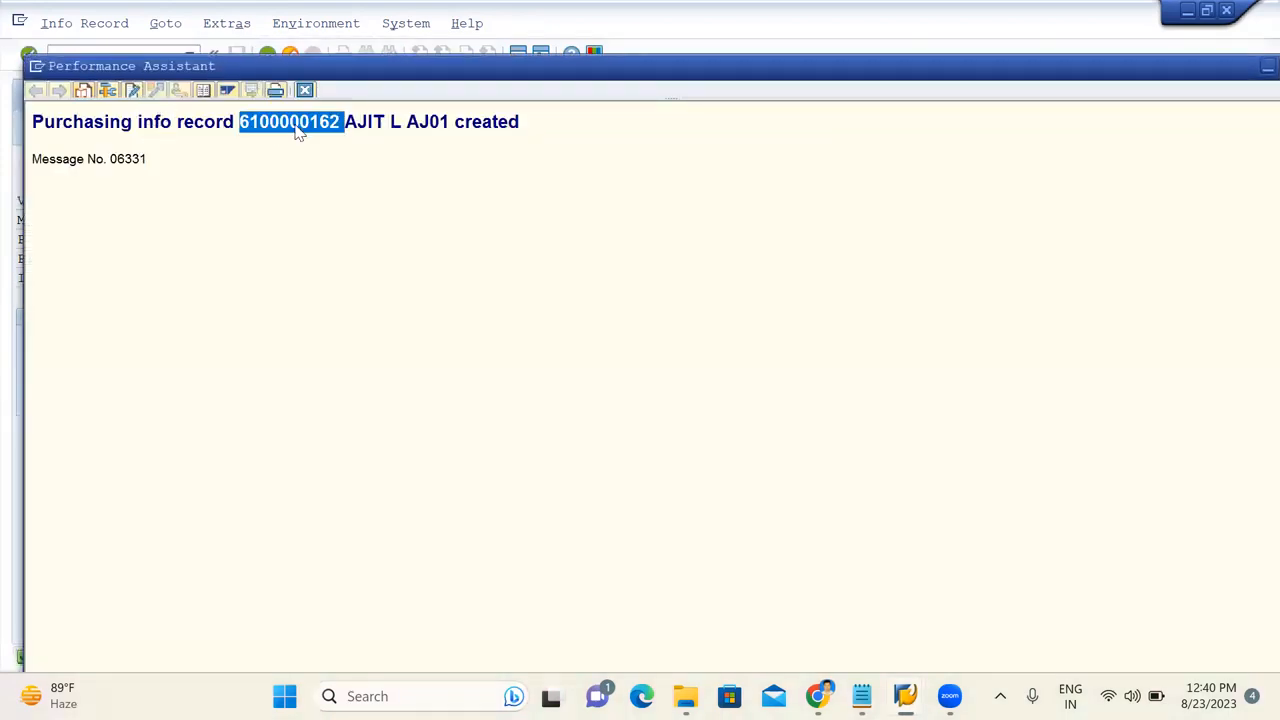
key("alt+Tab")
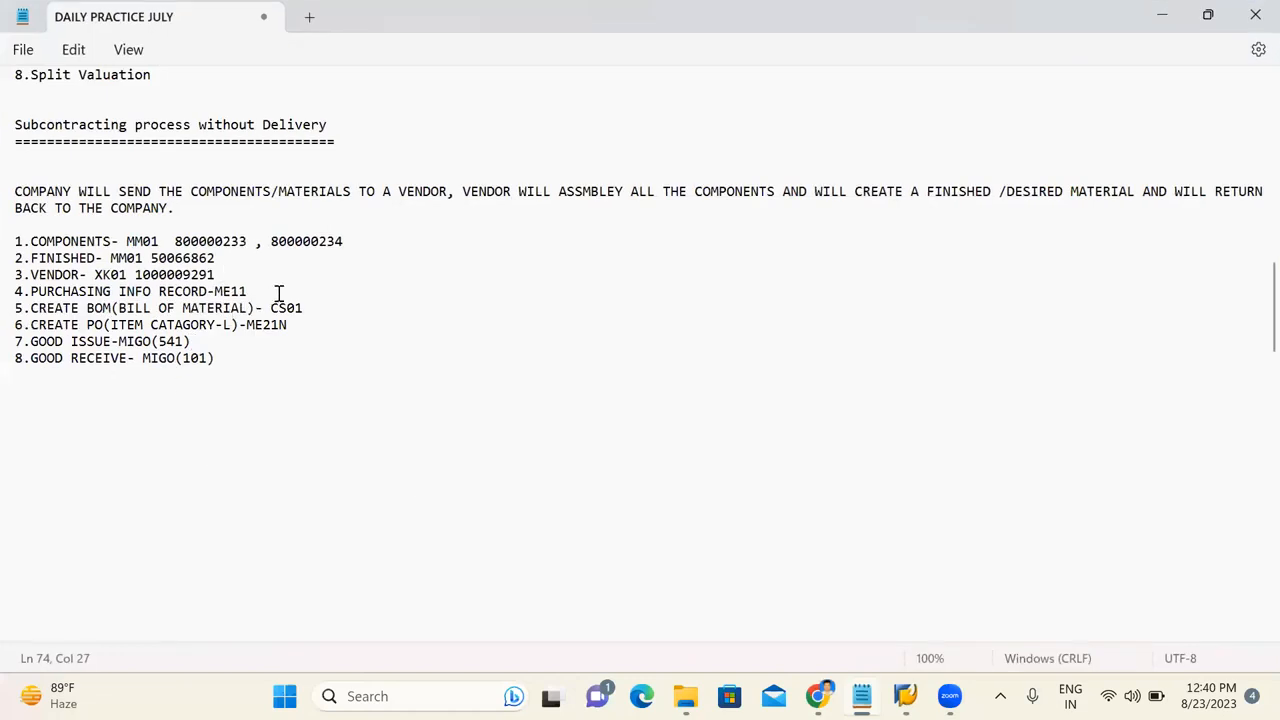
key("ctrl+v")
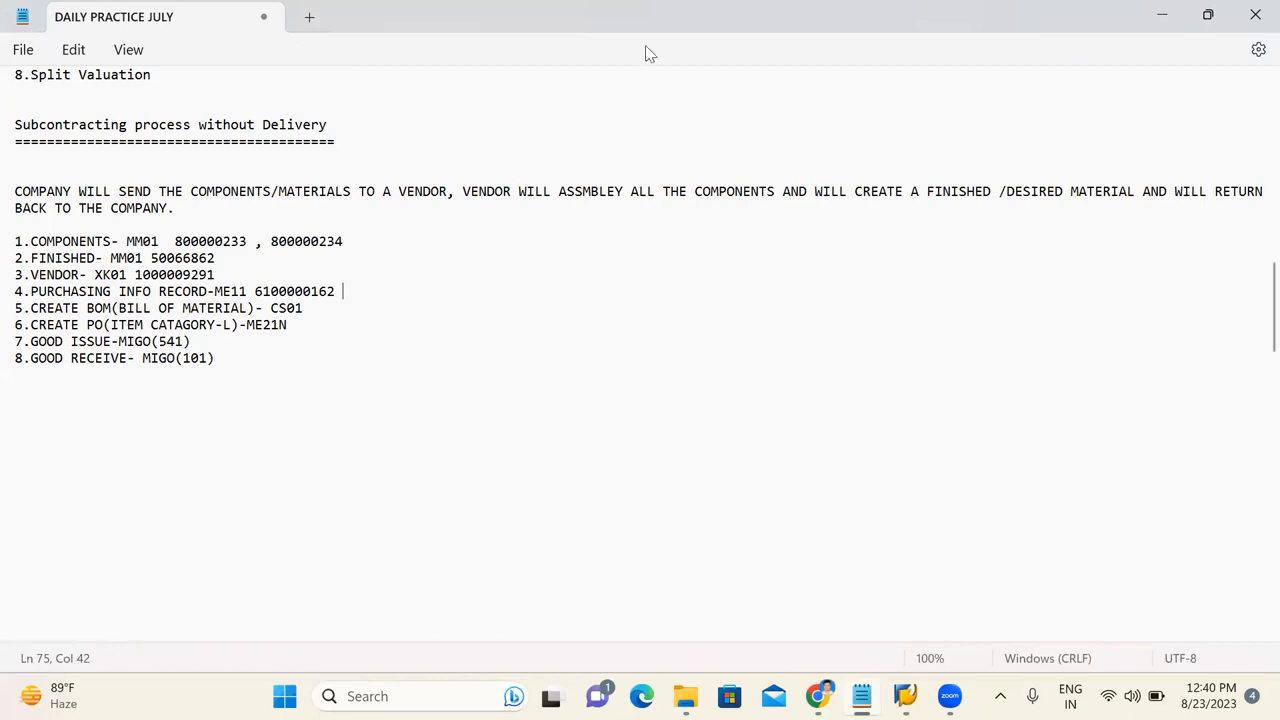
left_click(1160, 16)
left_click(302, 95)
left_click(304, 90)
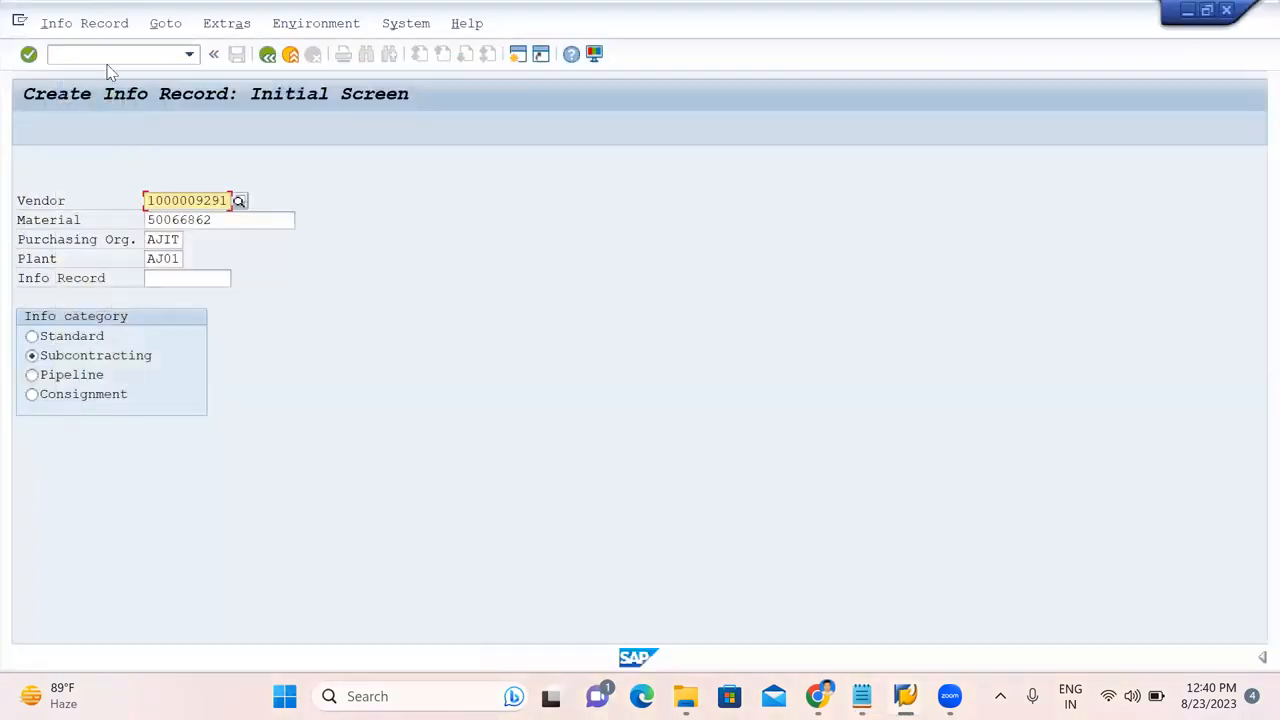
left_click(106, 54)
Start a CS01 BOM for material 50066862, plant AJ01, usage 1, and reach the item list.
type("/")
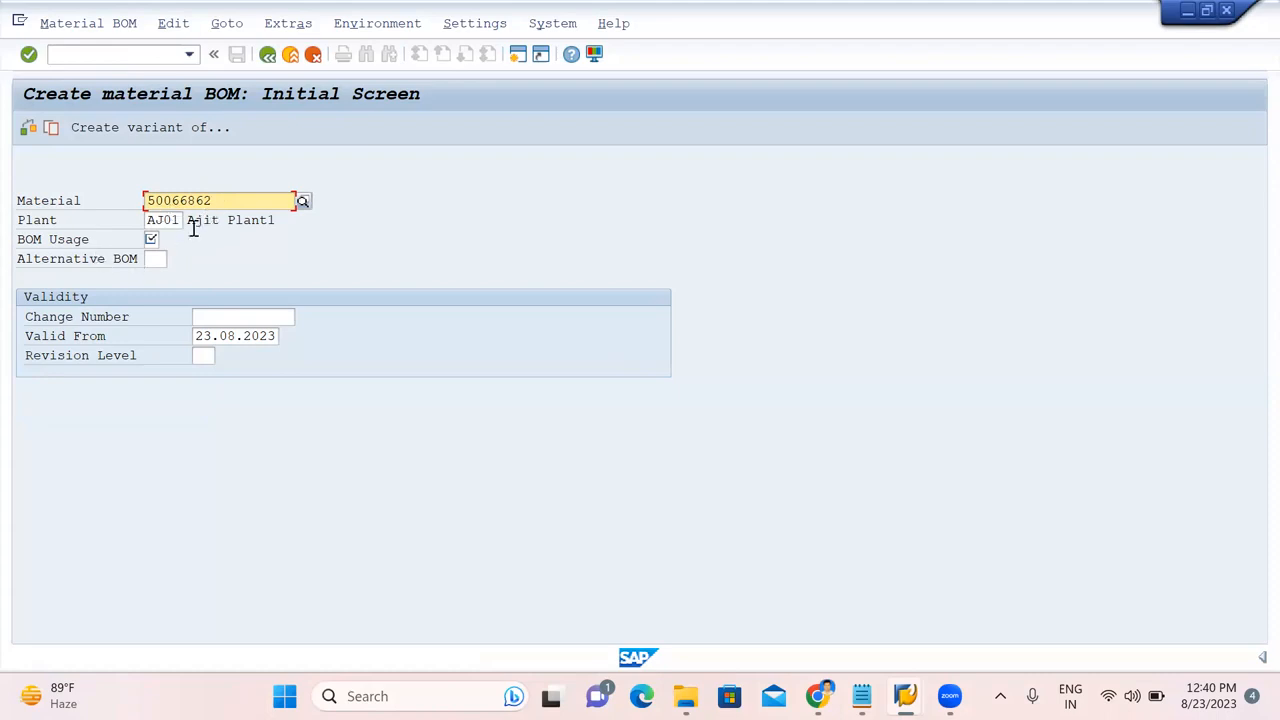
left_click(151, 239)
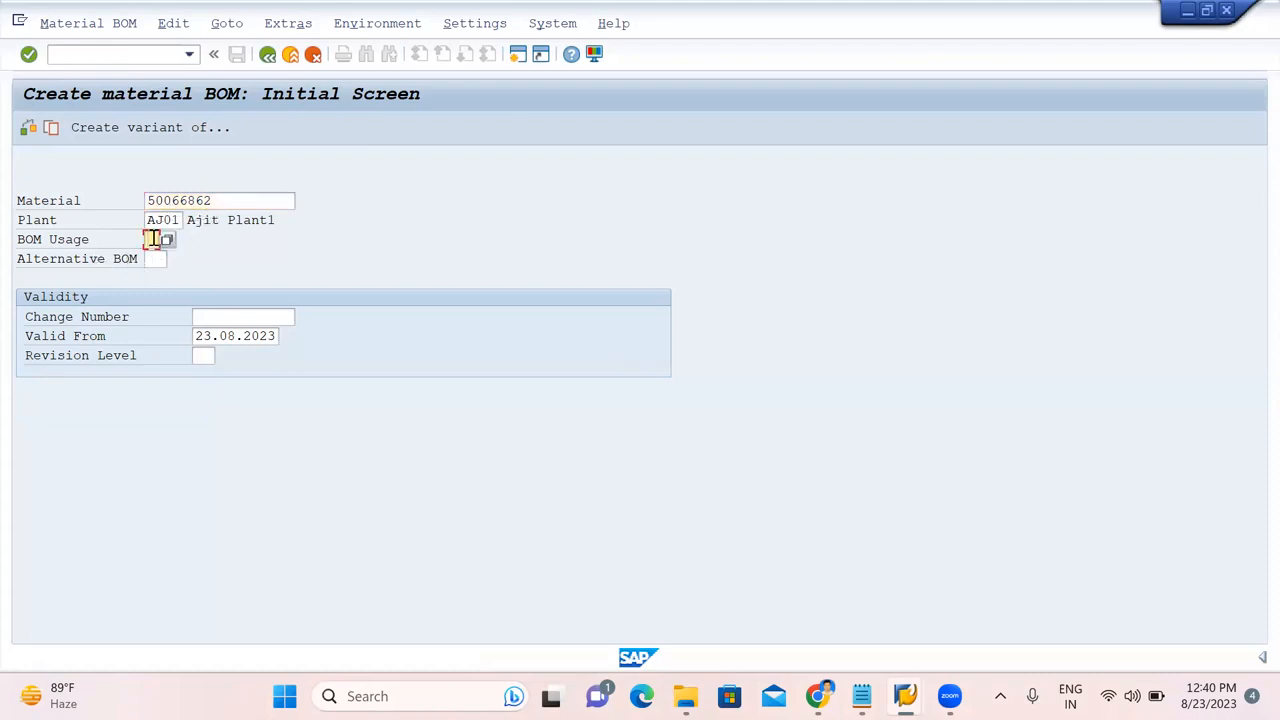
key("Return")
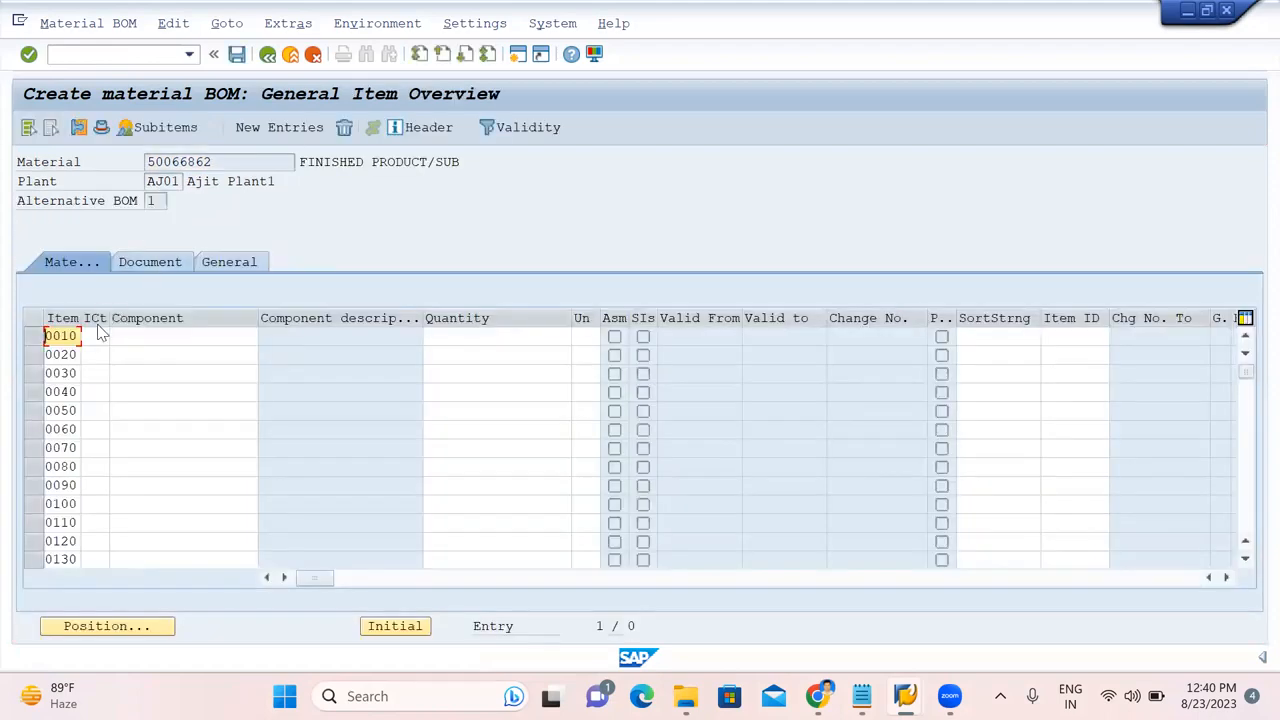
Add BOM item 0010 with category L and component 800000233 copied from the notes, quantity 2.
left_click(95, 335)
type("L")
left_click(861, 696)
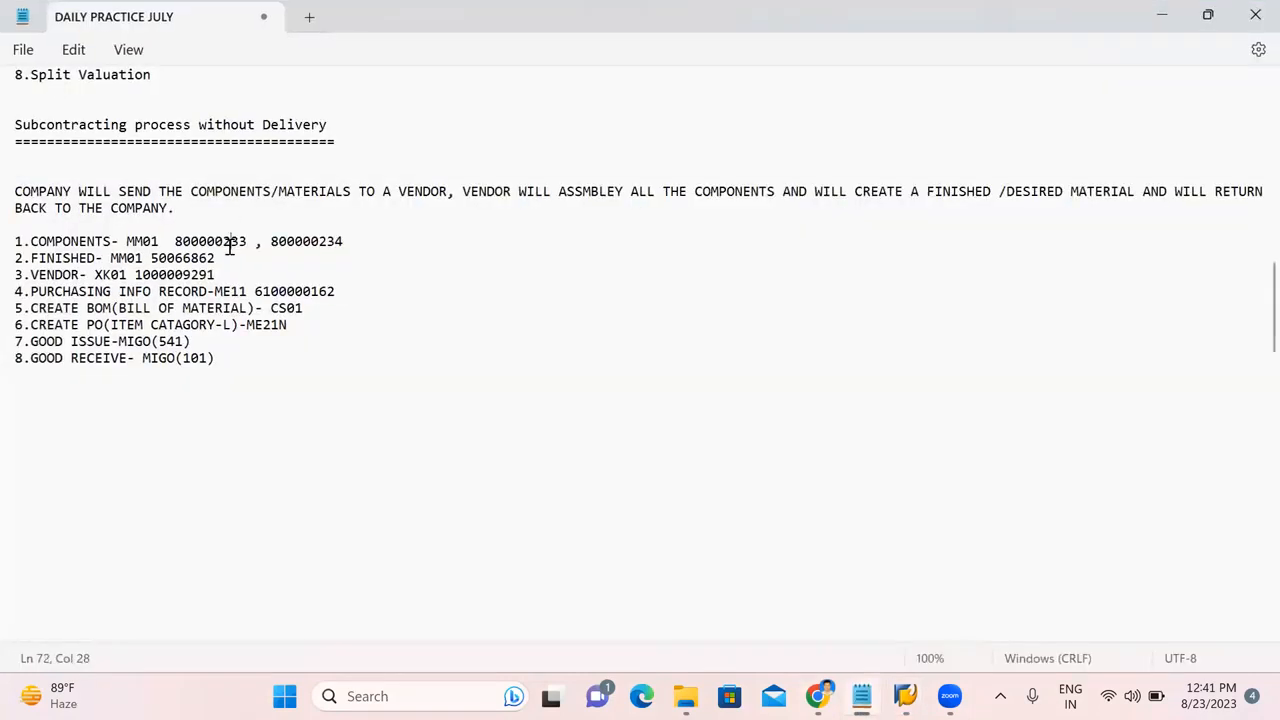
double_click(229, 243)
key("ctrl+c")
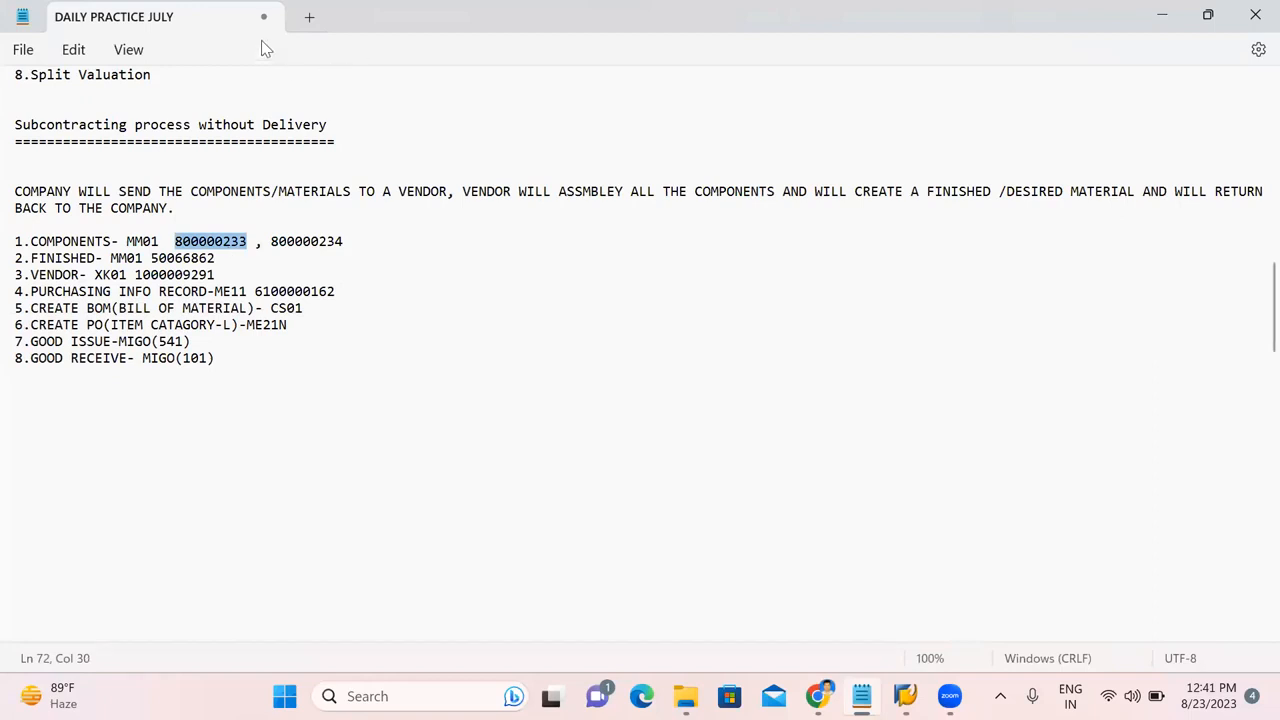
left_click(1209, 16)
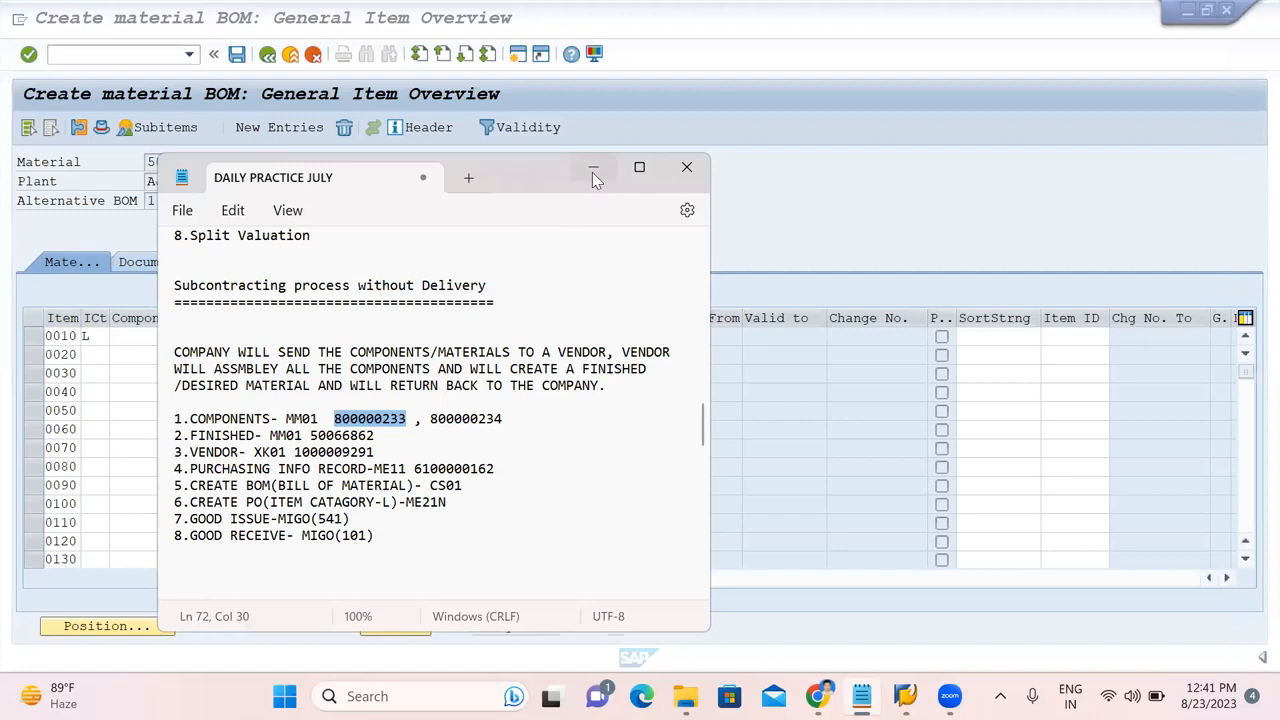
left_click(592, 172)
left_click(197, 335)
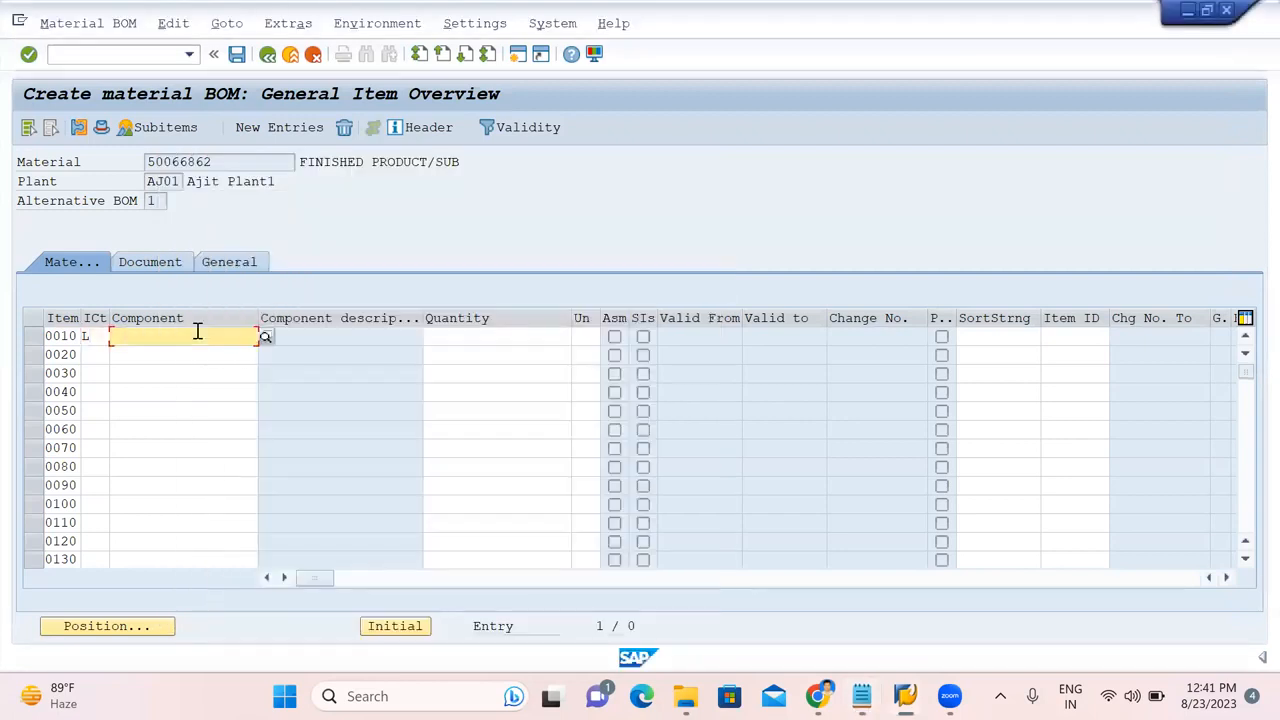
key("ctrl+v")
left_click(476, 339)
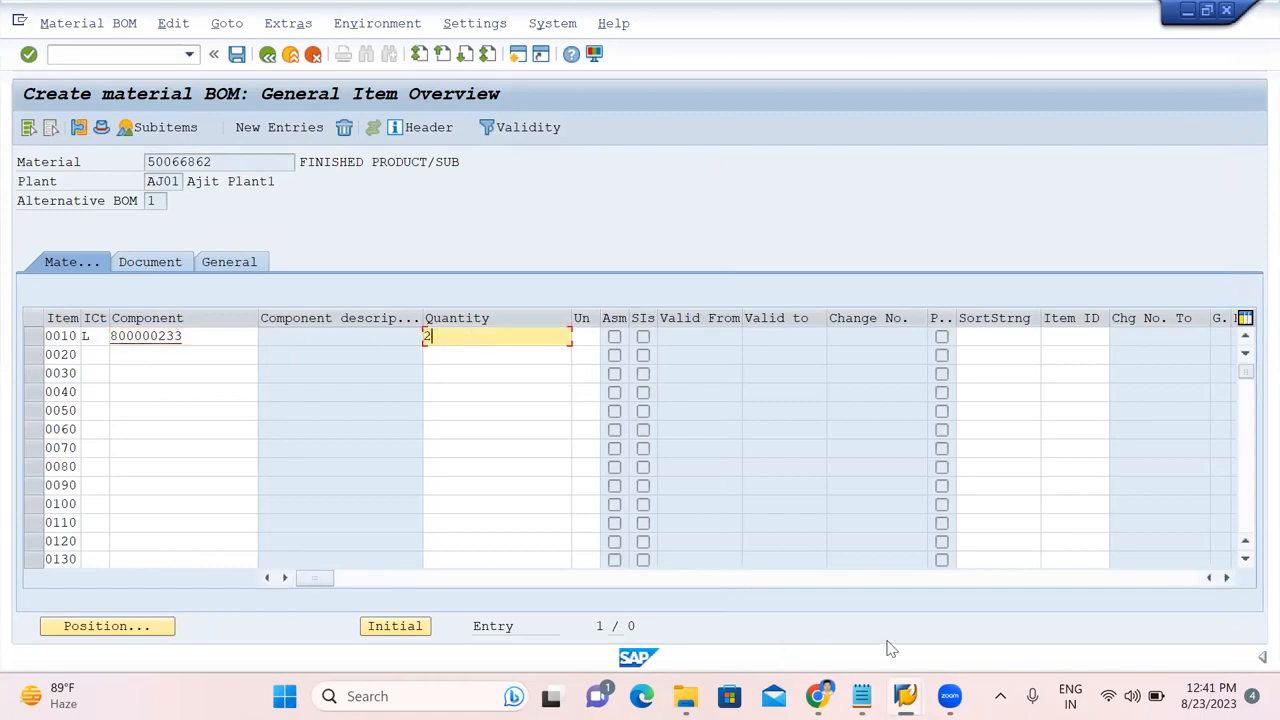
Add item 0020 with component 800000234, quantity 3, confirm the items and save the BOM.
left_click(861, 696)
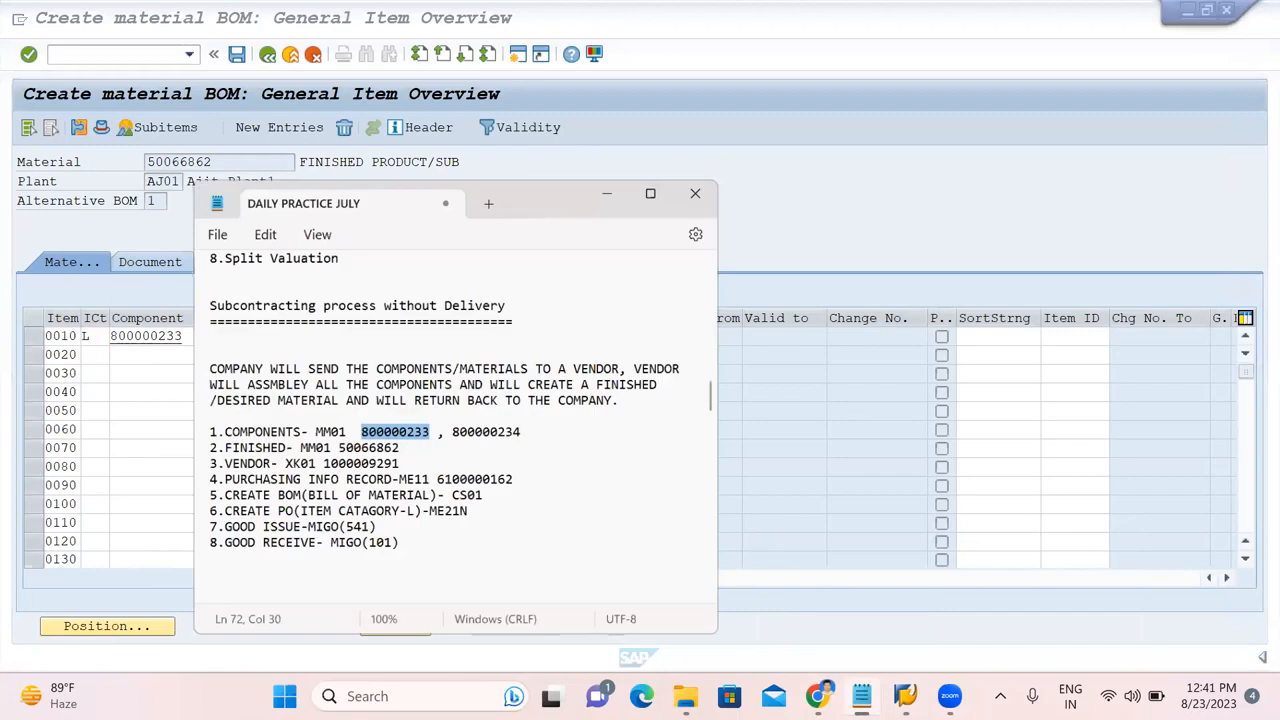
double_click(478, 425)
key("ctrl+c")
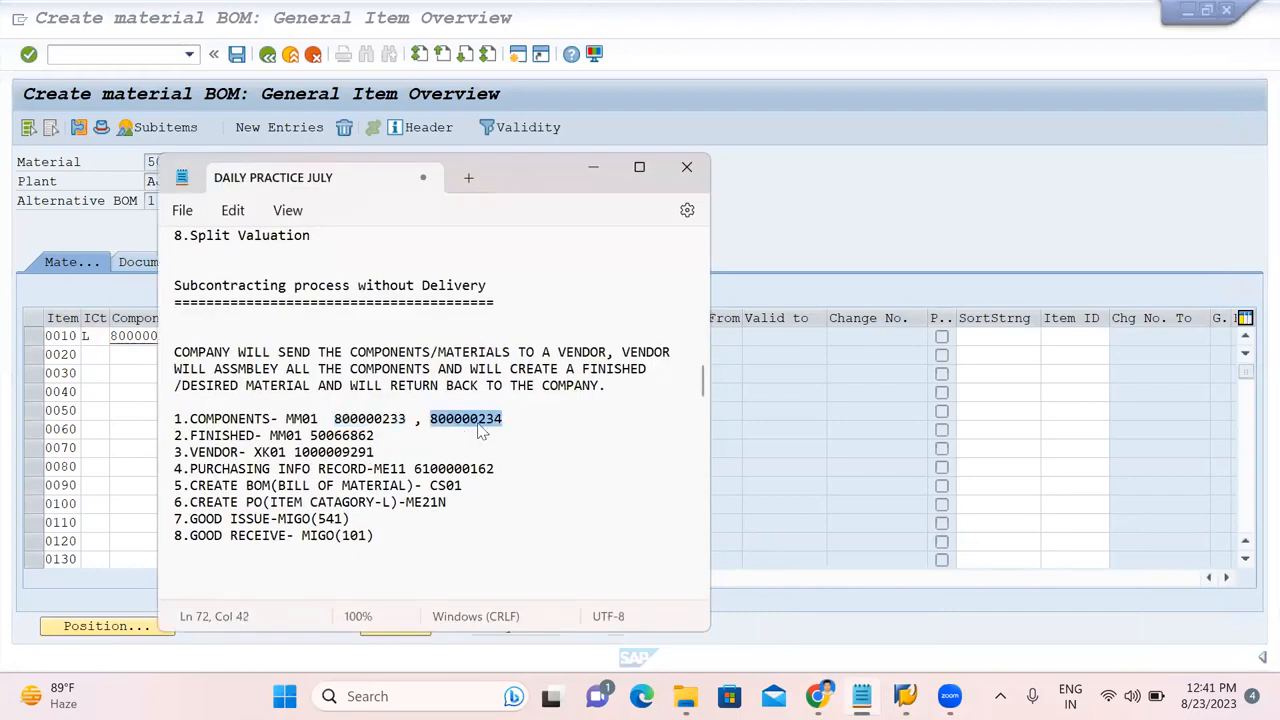
left_click(880, 209)
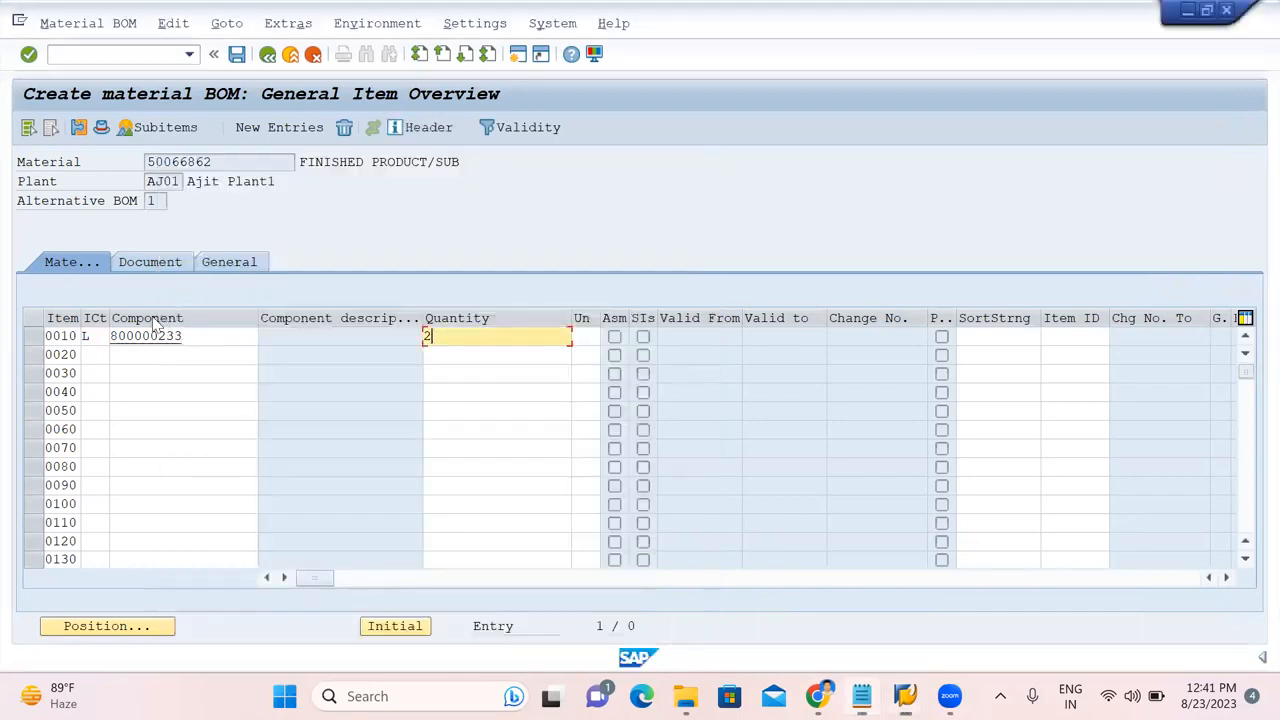
left_click(95, 356)
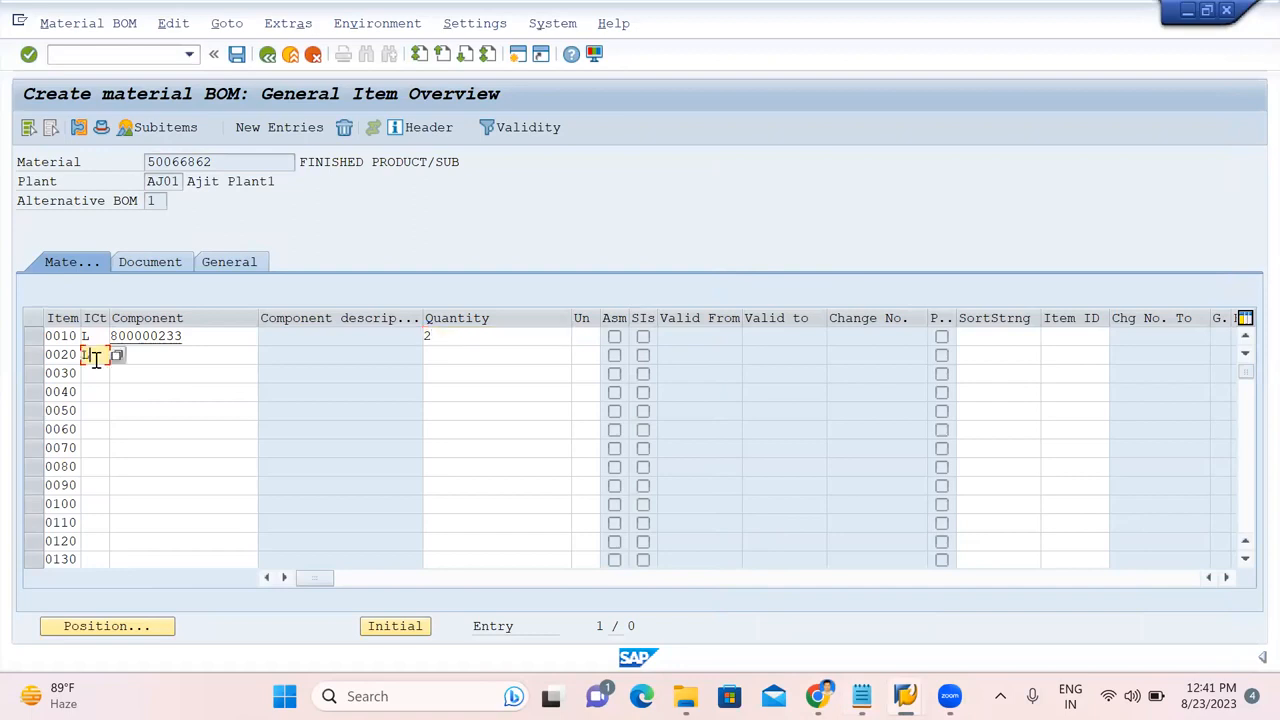
left_click(195, 357)
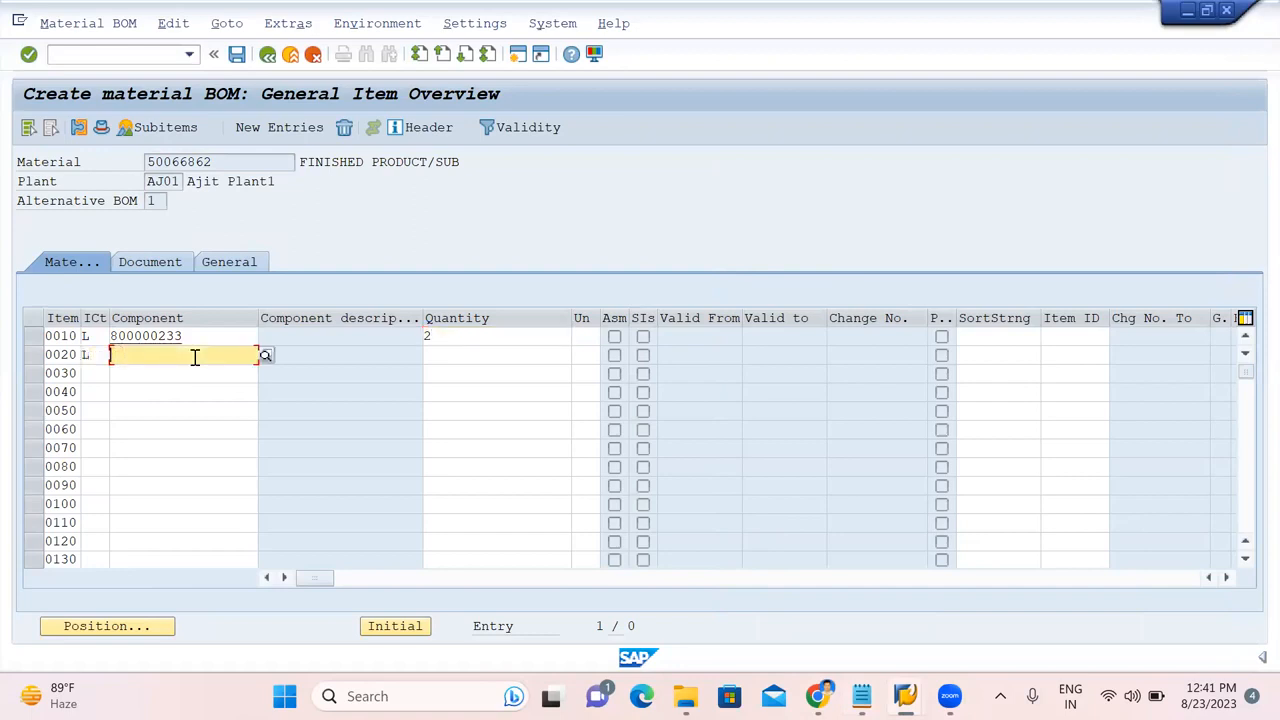
key("ctrl+v")
left_click(444, 357)
type("3")
key("Return")
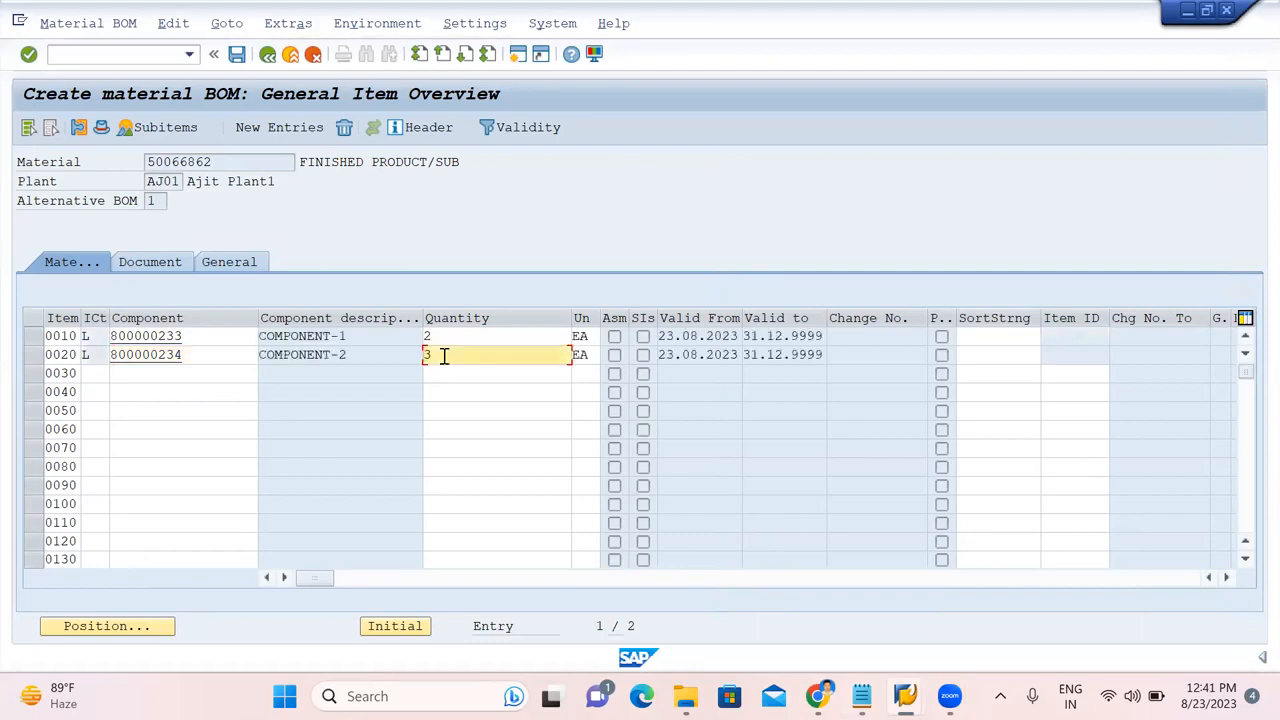
left_click(237, 55)
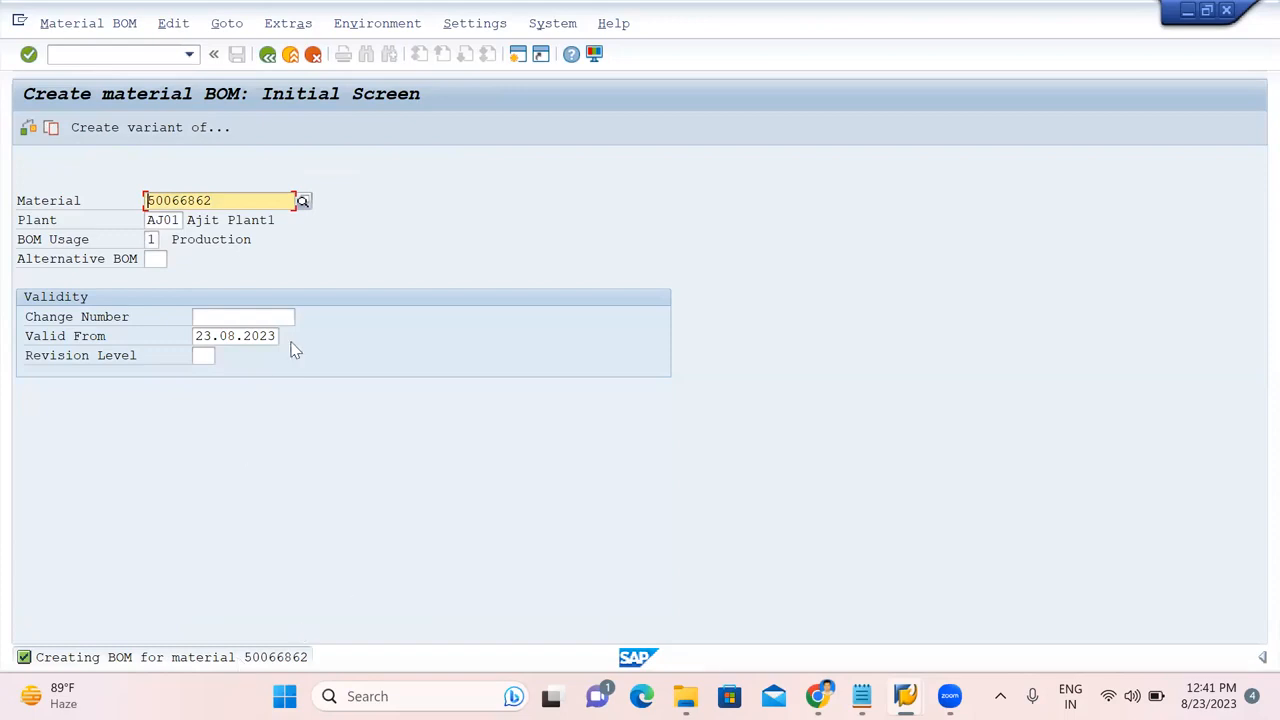
left_click(139, 57)
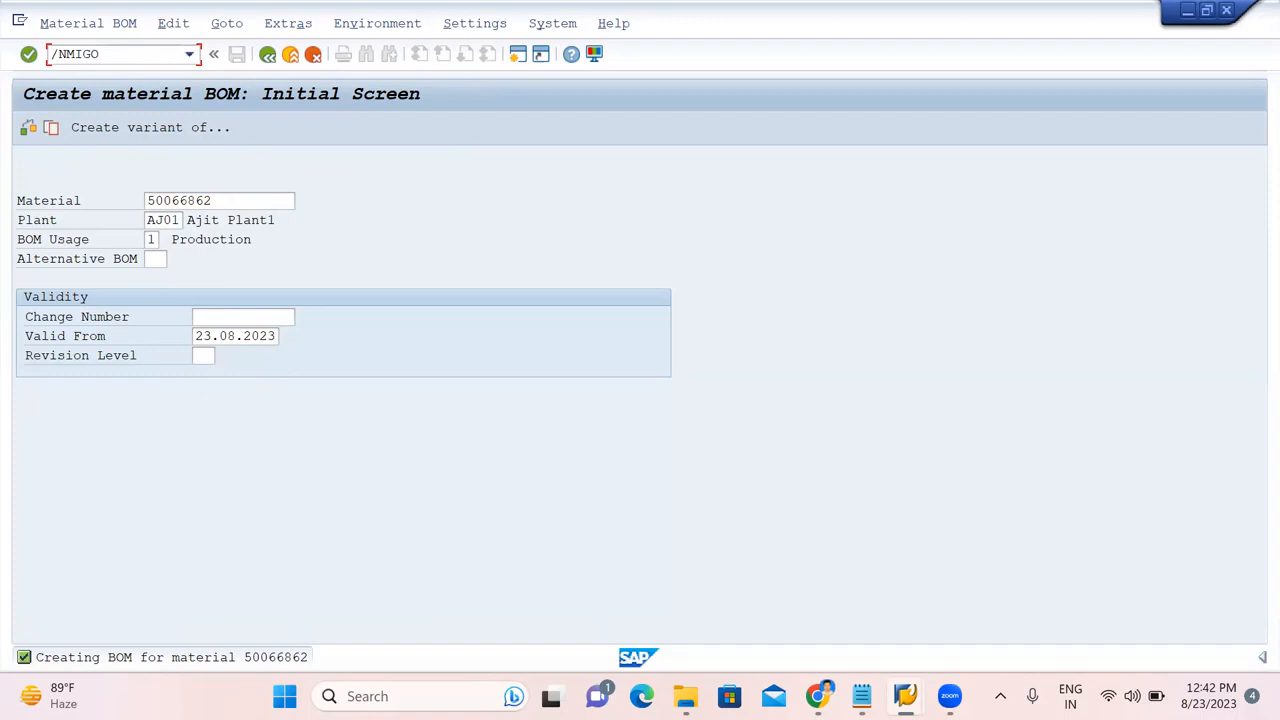
Open MIGO as a Goods Receipt with reference Other.
key("Return")
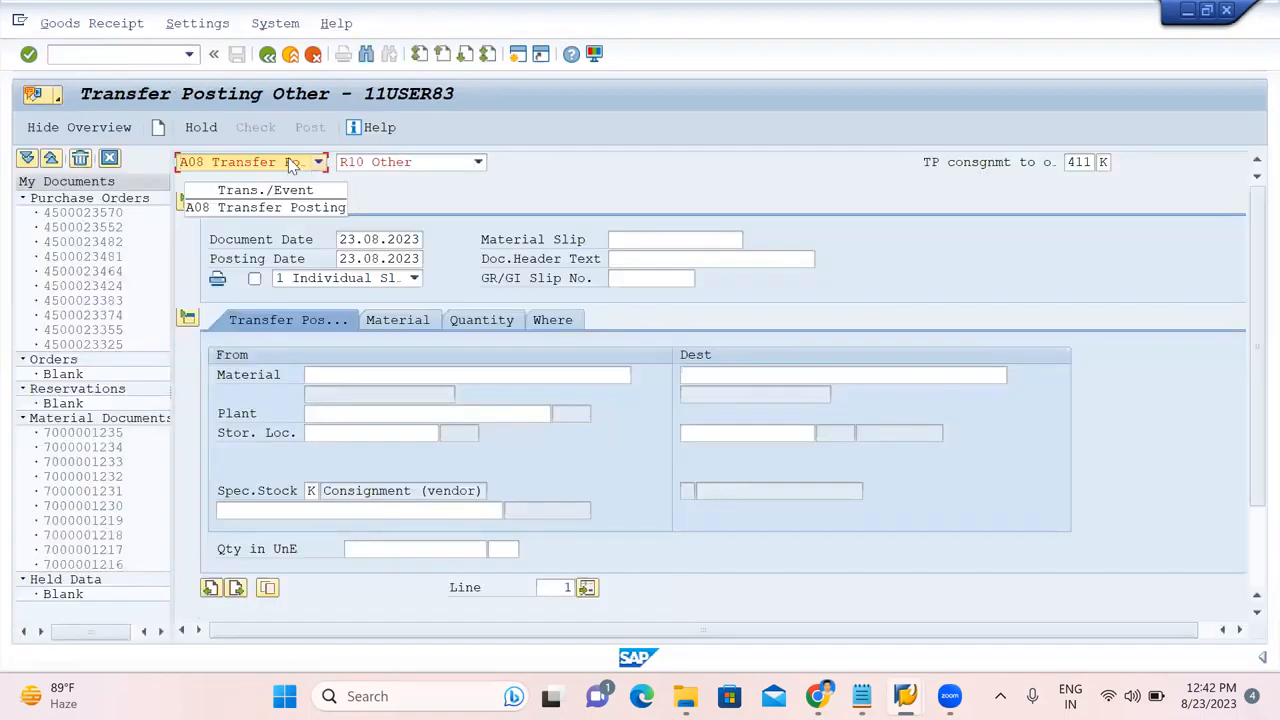
left_click(290, 163)
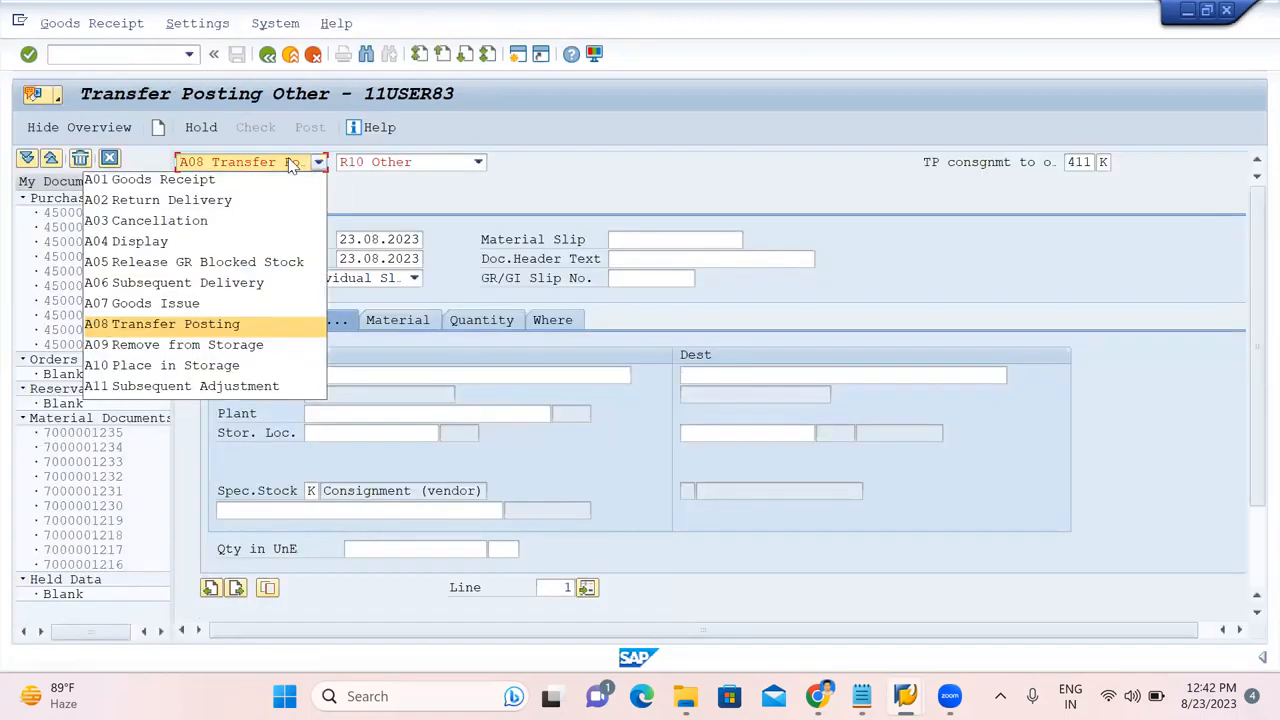
left_click(228, 185)
left_click(410, 164)
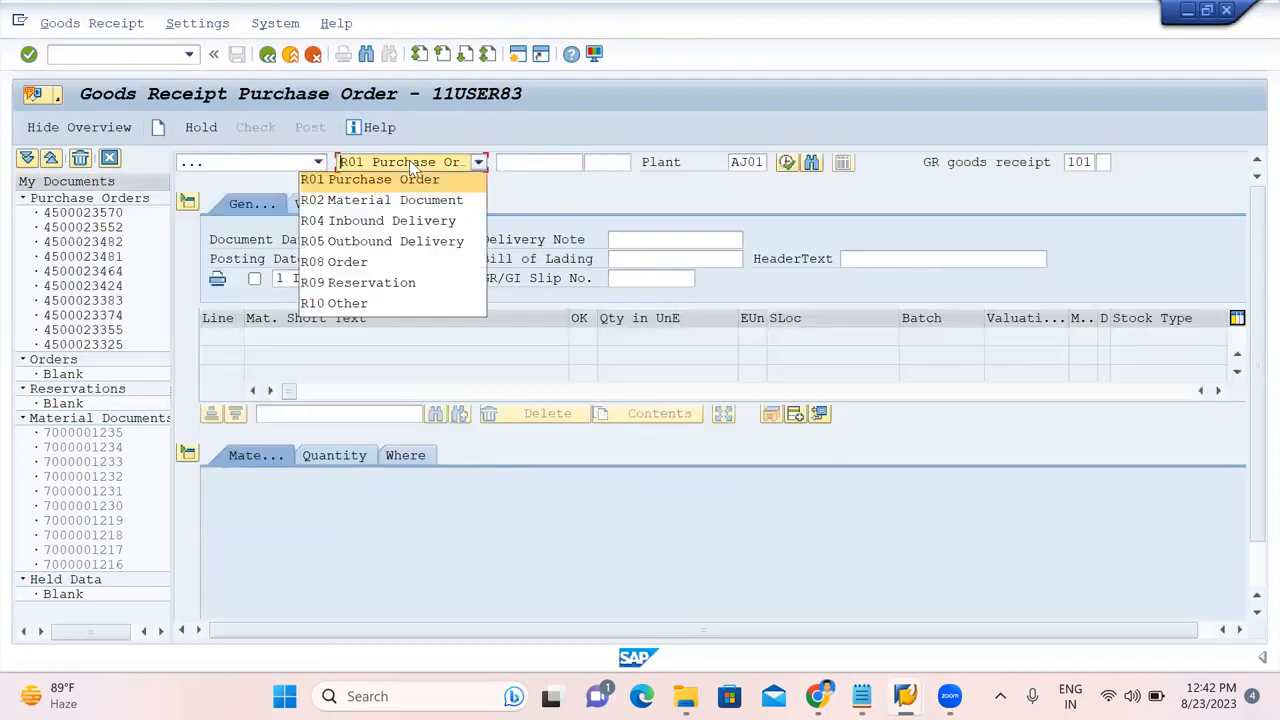
left_click(336, 304)
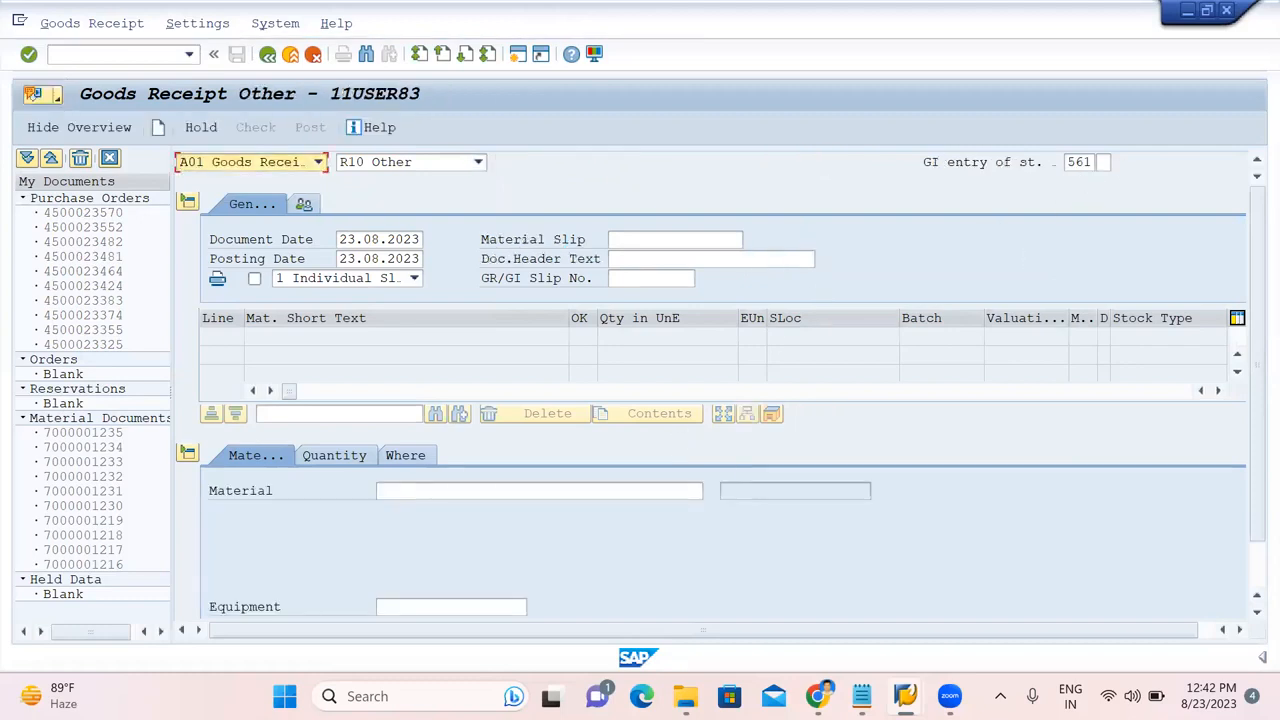
Add component 800000233 (COMPONENT-1) from the practice notes with quantity 200.
left_click(861, 696)
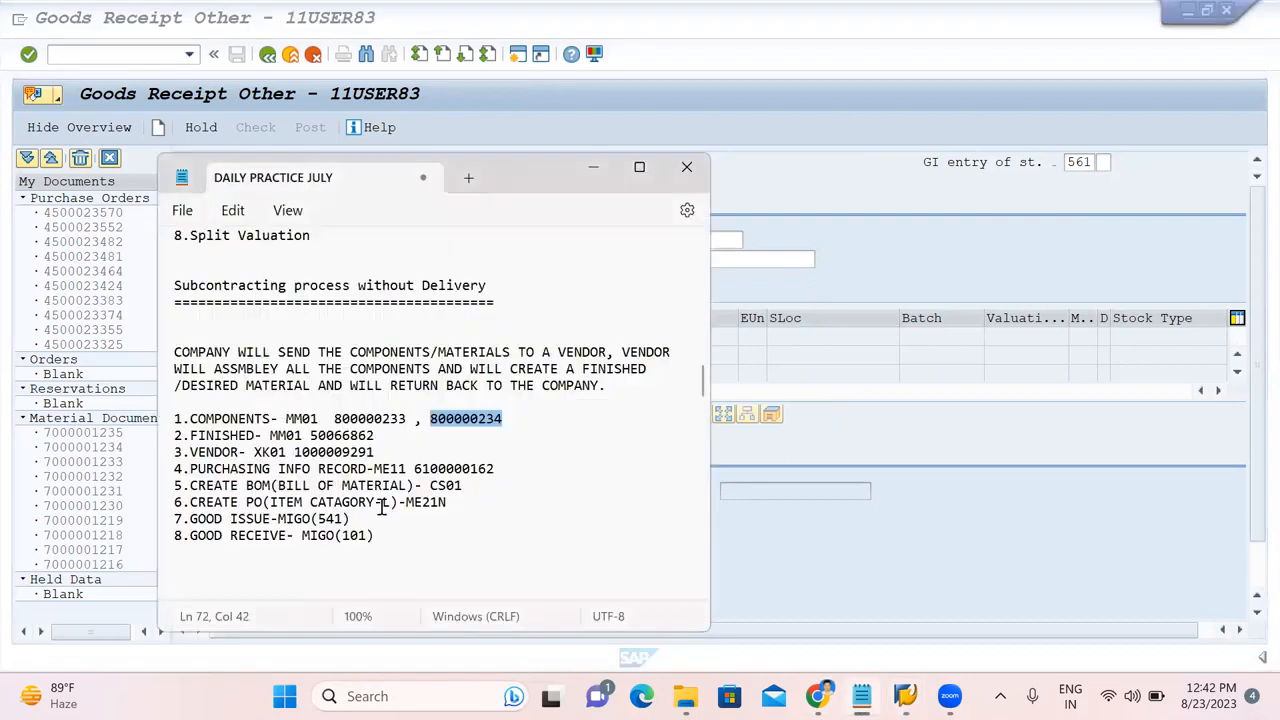
double_click(355, 419)
key("ctrl+c")
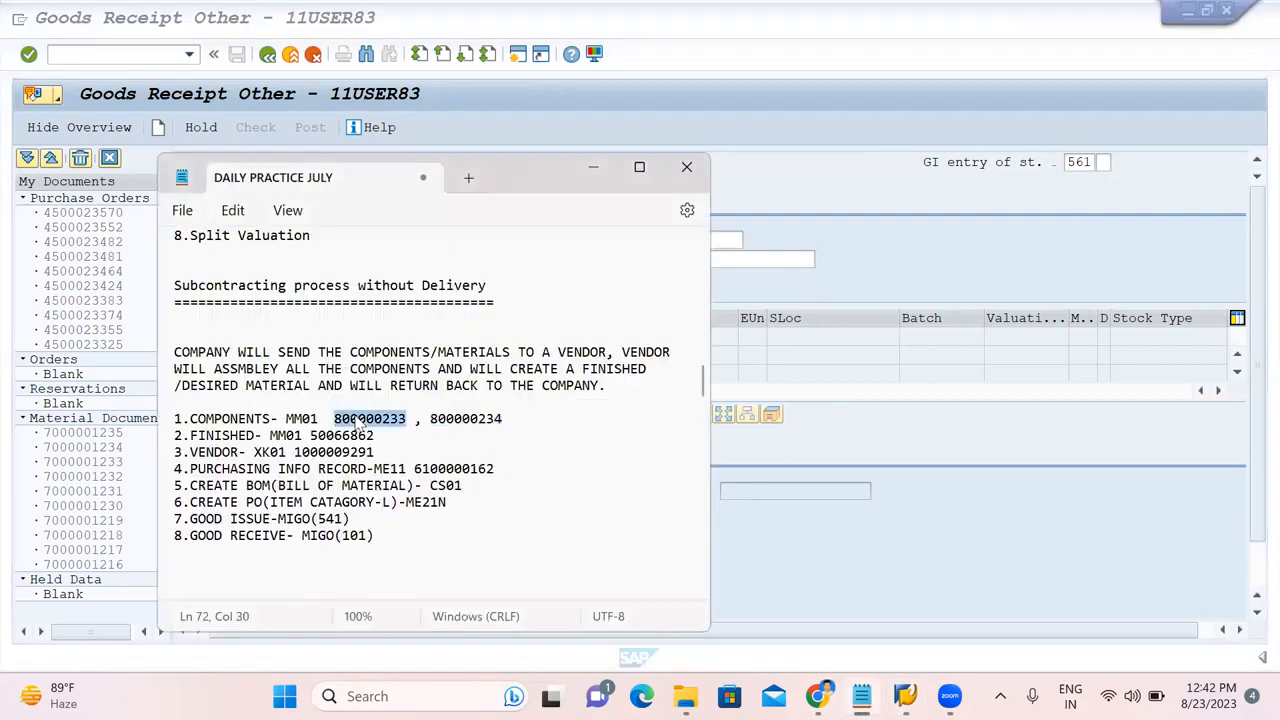
left_click(869, 279)
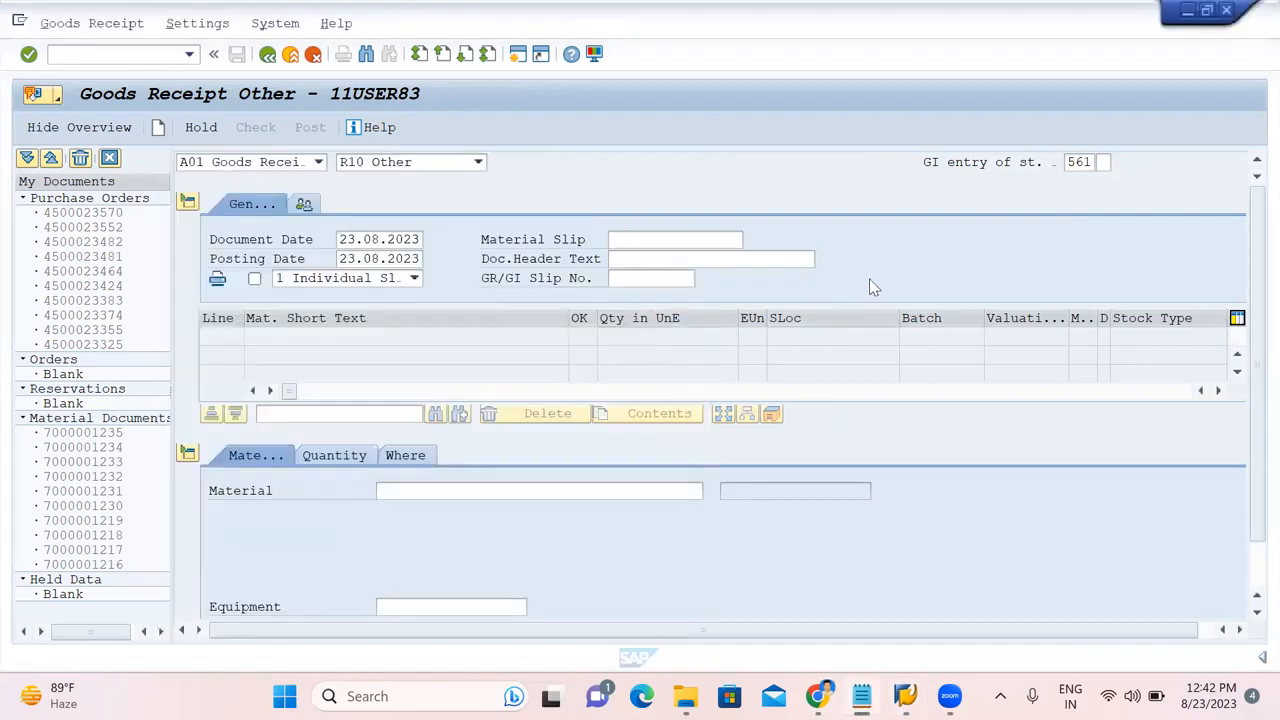
left_click(392, 490)
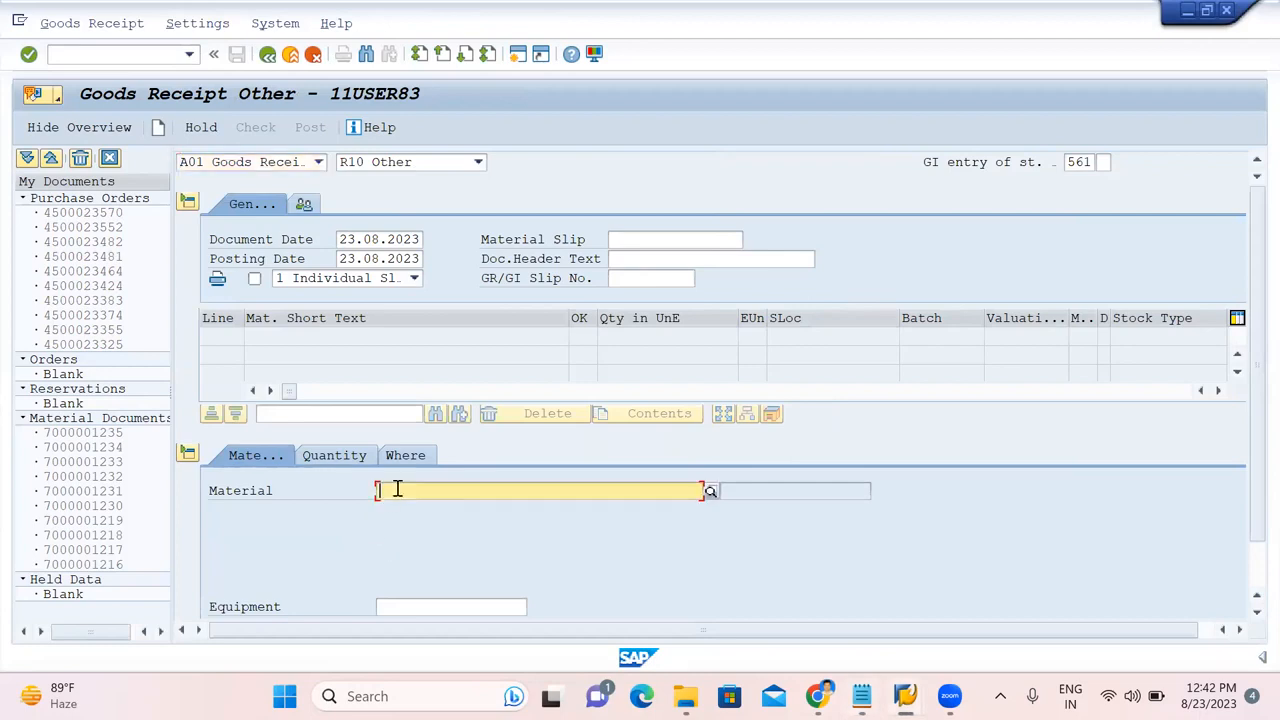
key("ctrl+v")
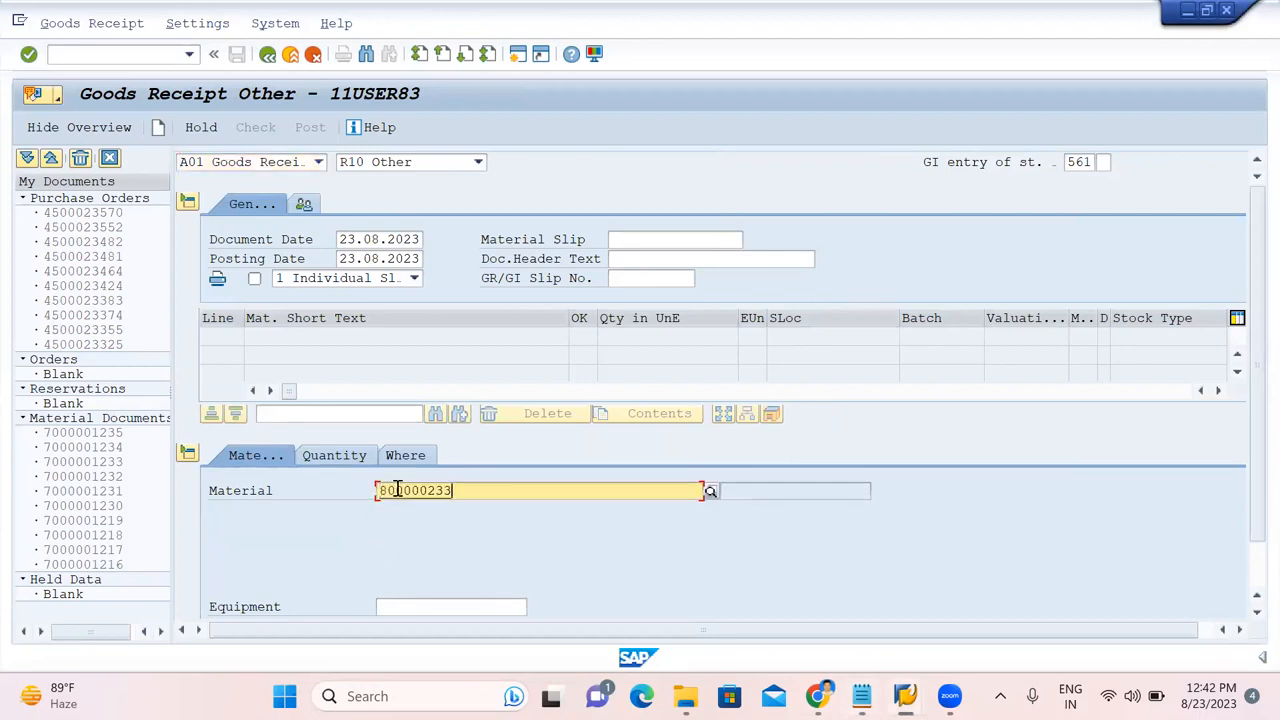
key("Return")
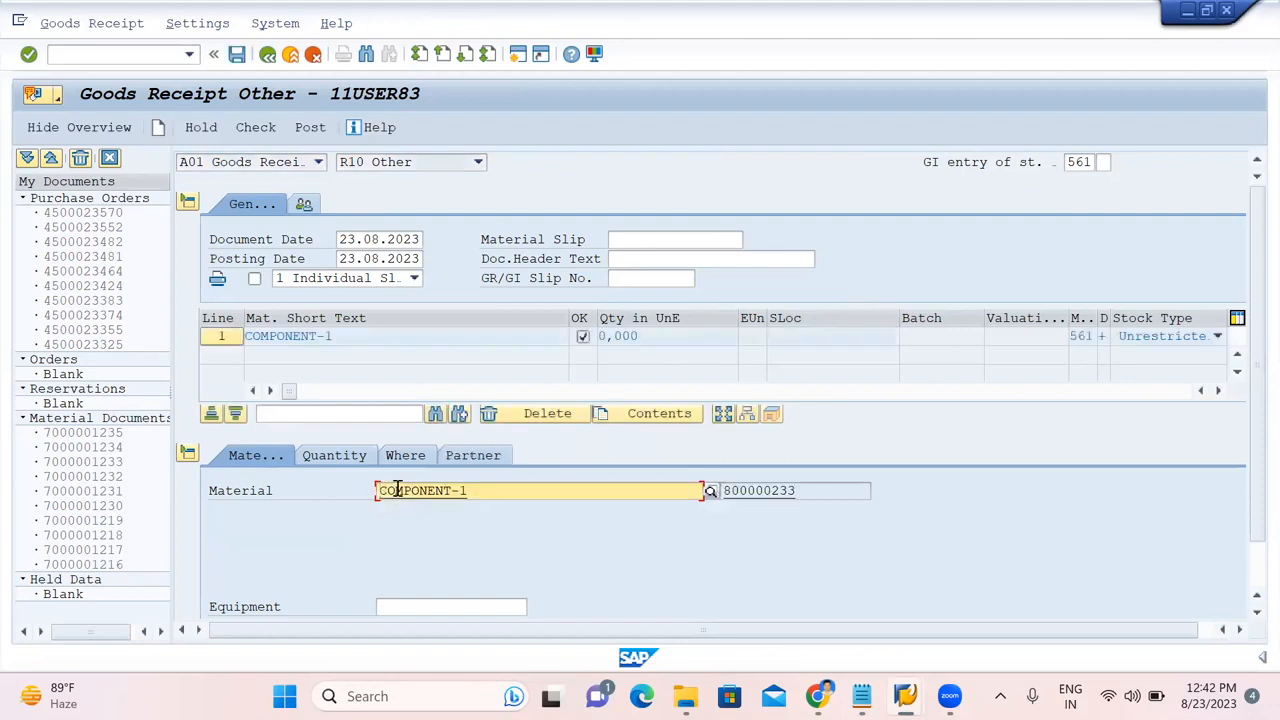
left_click(334, 456)
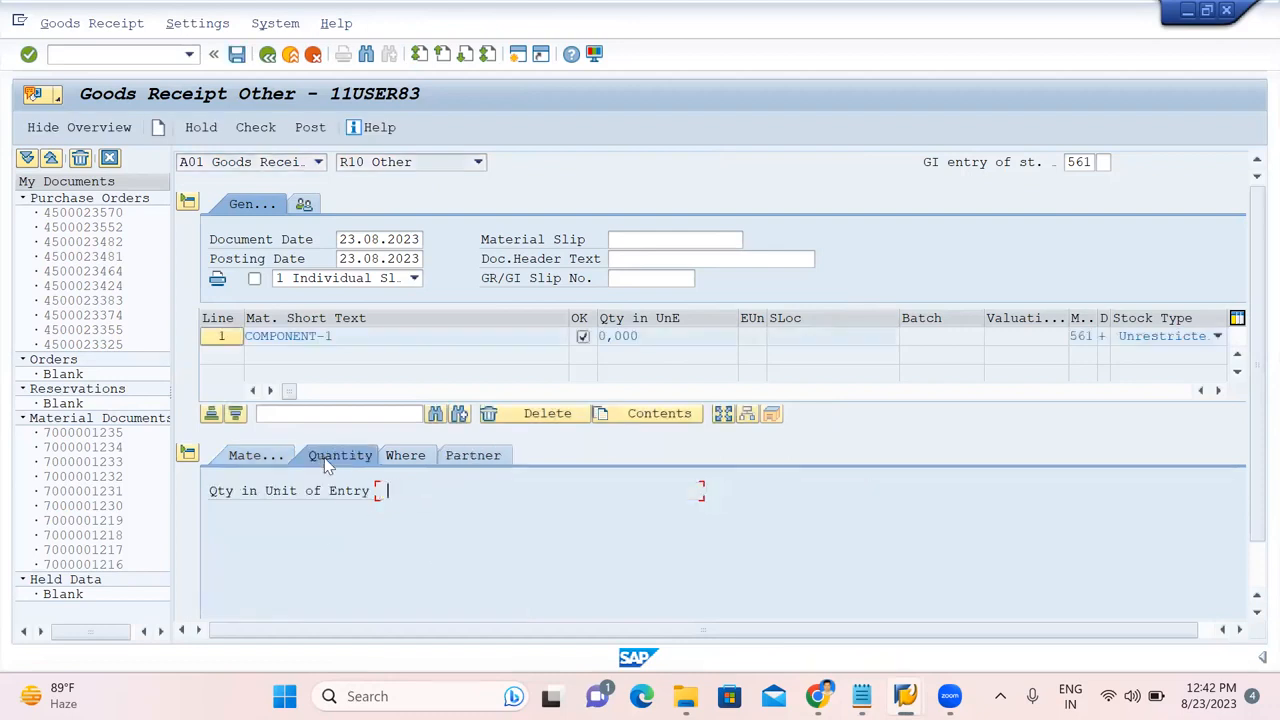
type("200")
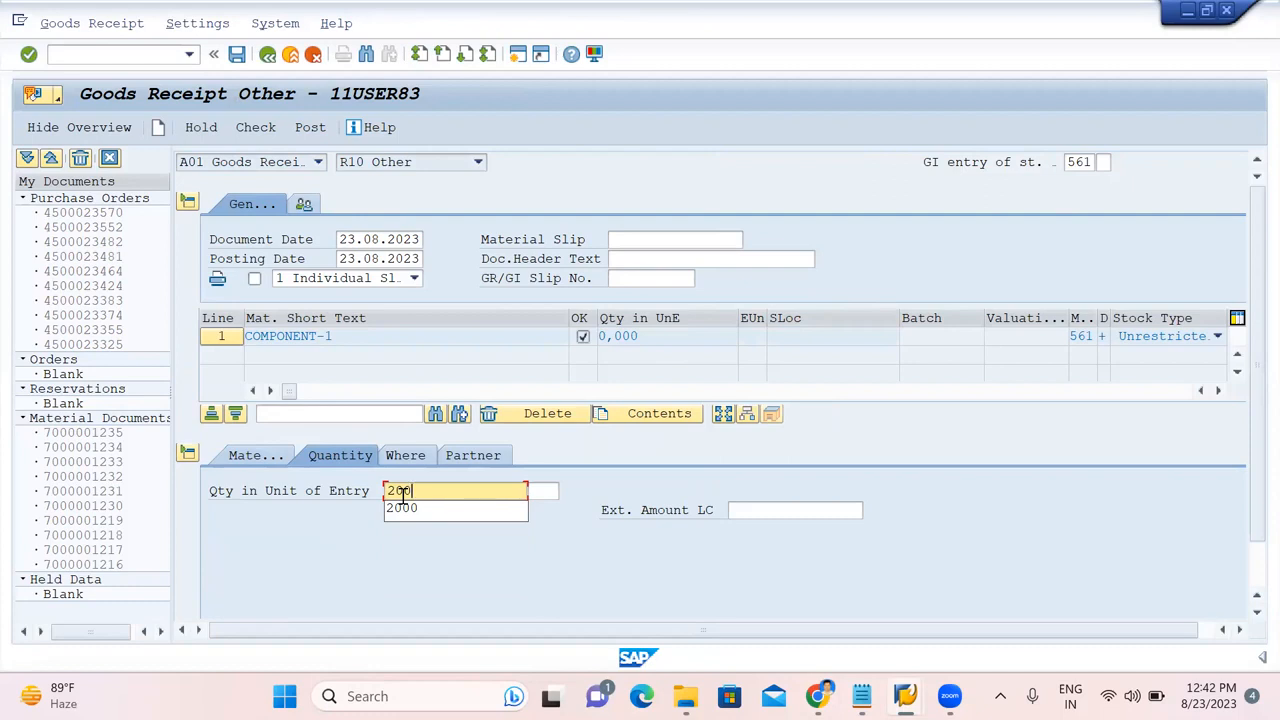
key("Return")
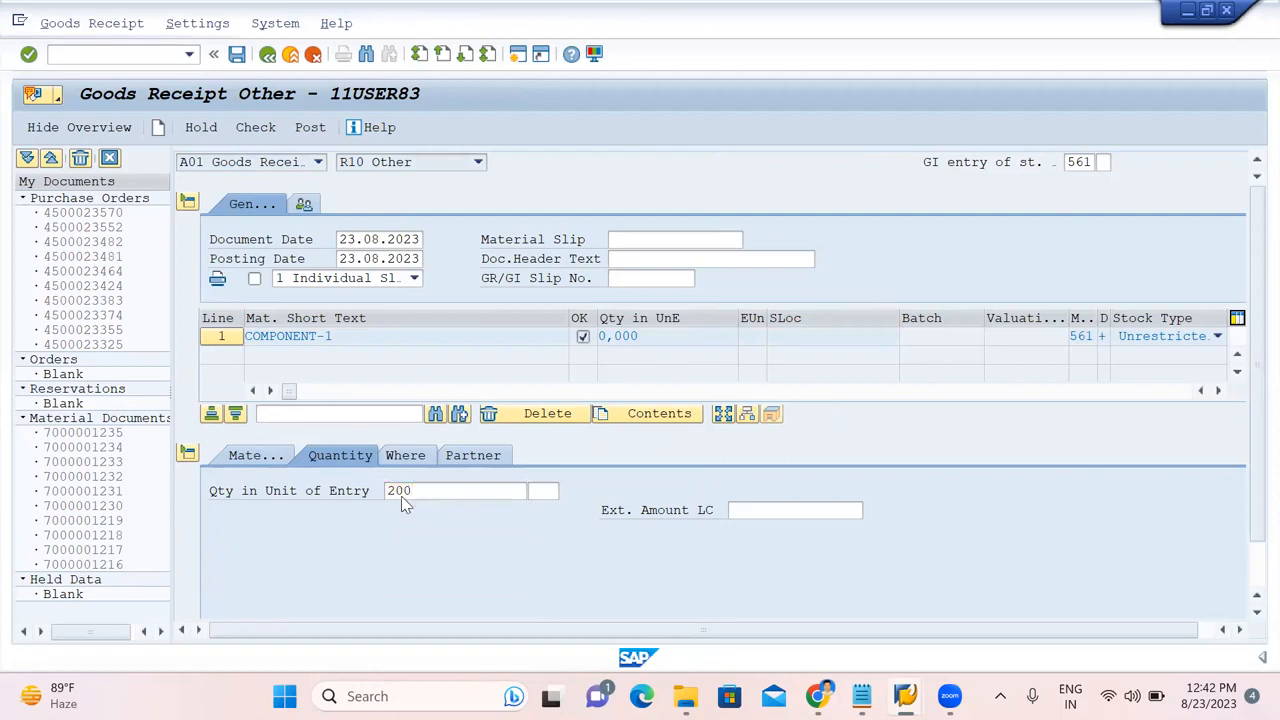
Enter plant AJ01 and storage location 1000, then check and post the receipt.
left_click(416, 462)
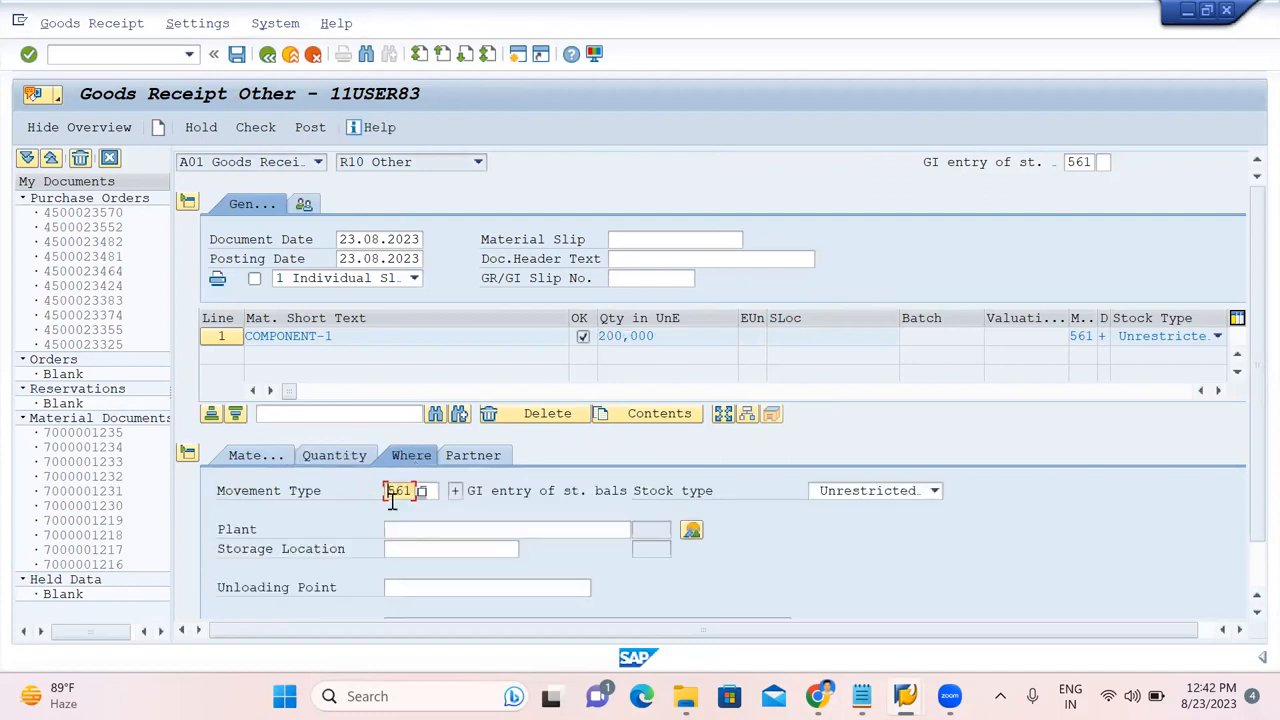
left_click(394, 528)
type("AJ01")
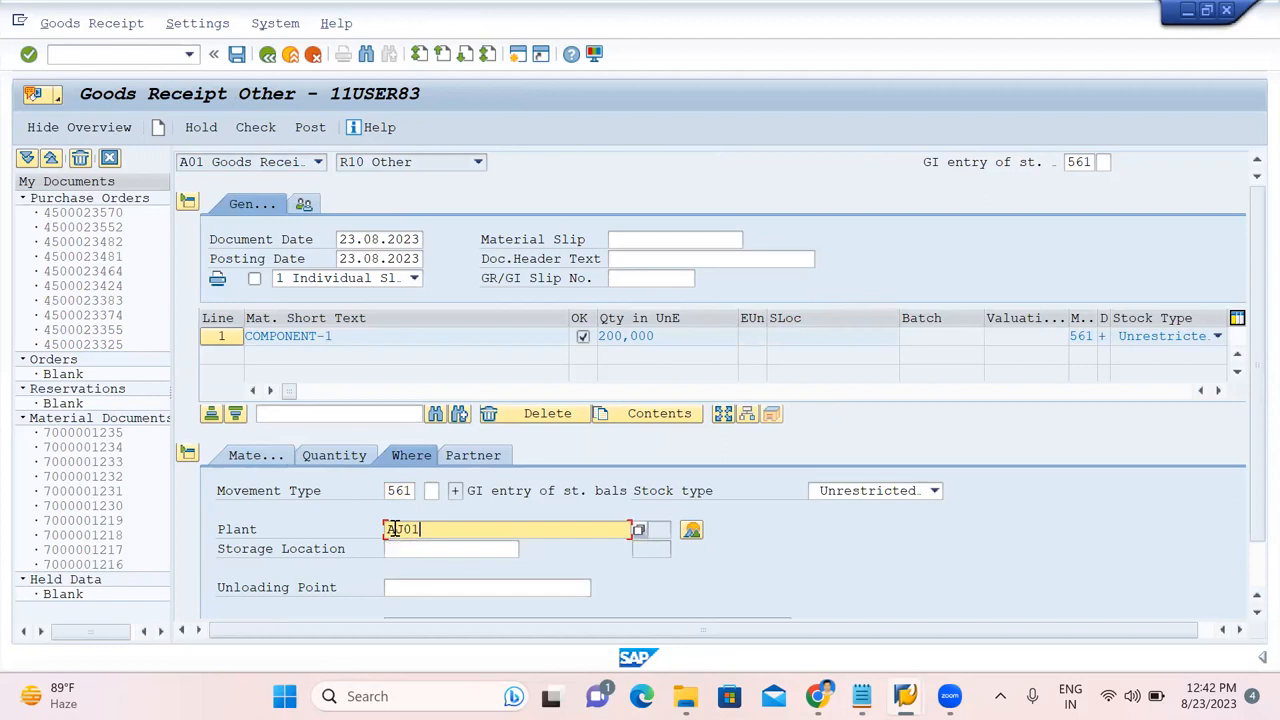
left_click(400, 548)
type("1000")
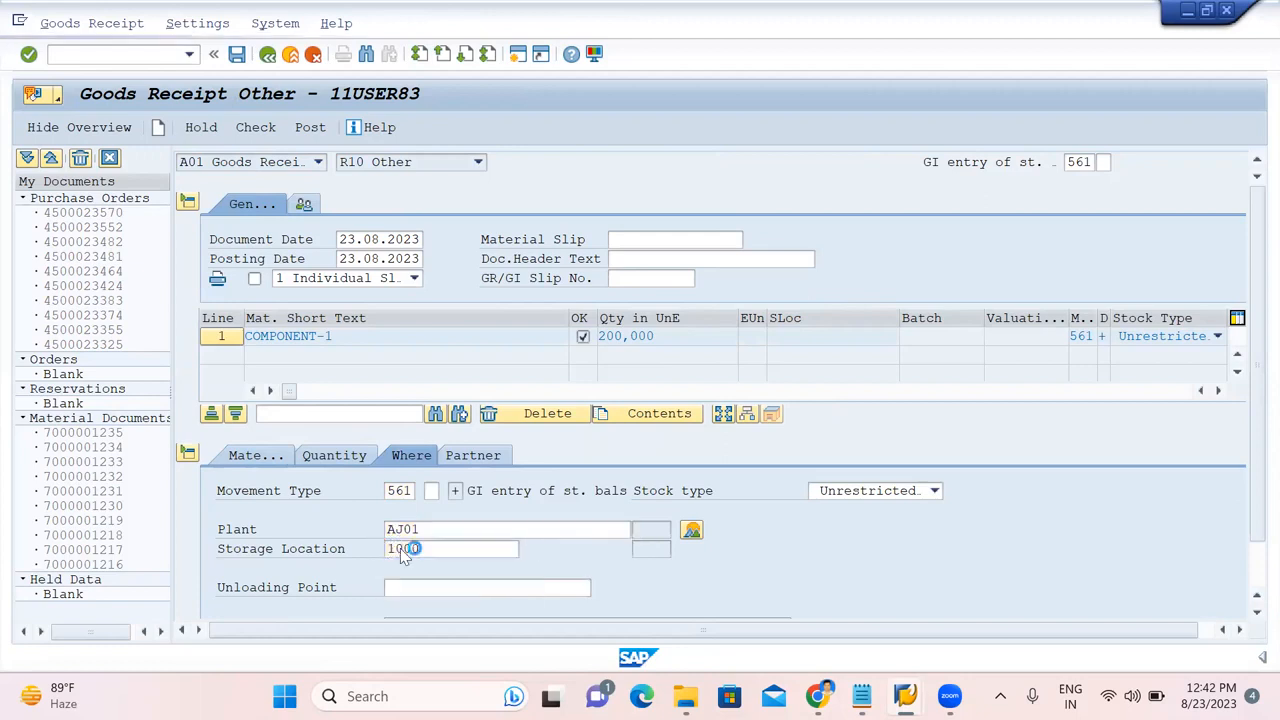
key("Return")
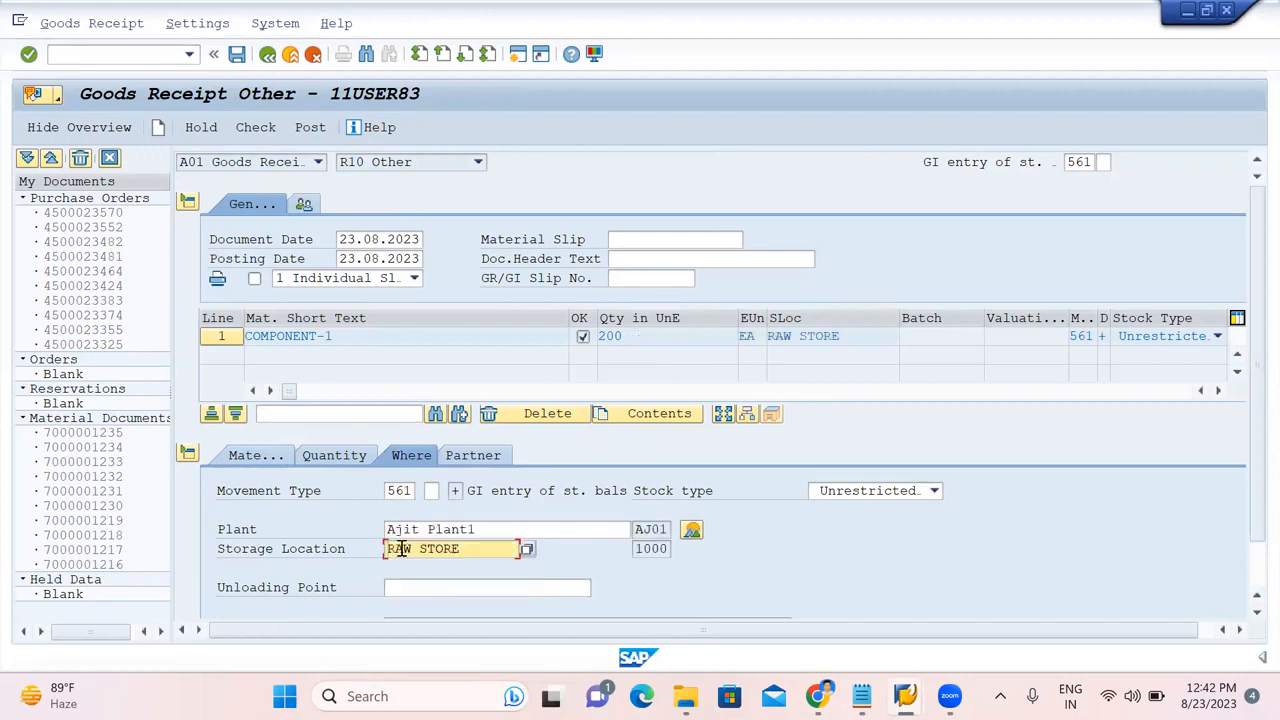
left_click(255, 127)
left_click(308, 130)
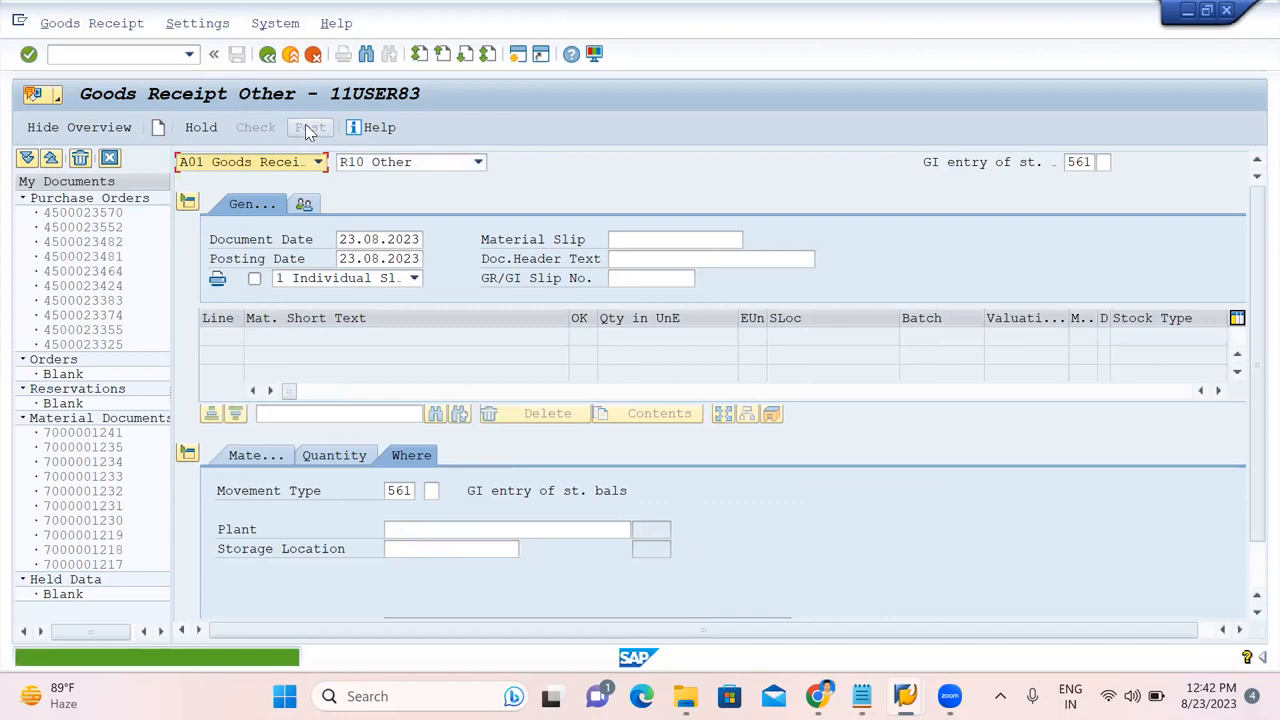
Add component 800000234 (COMPONENT-2) from the notes with quantity 300.
mouse_move(950, 696)
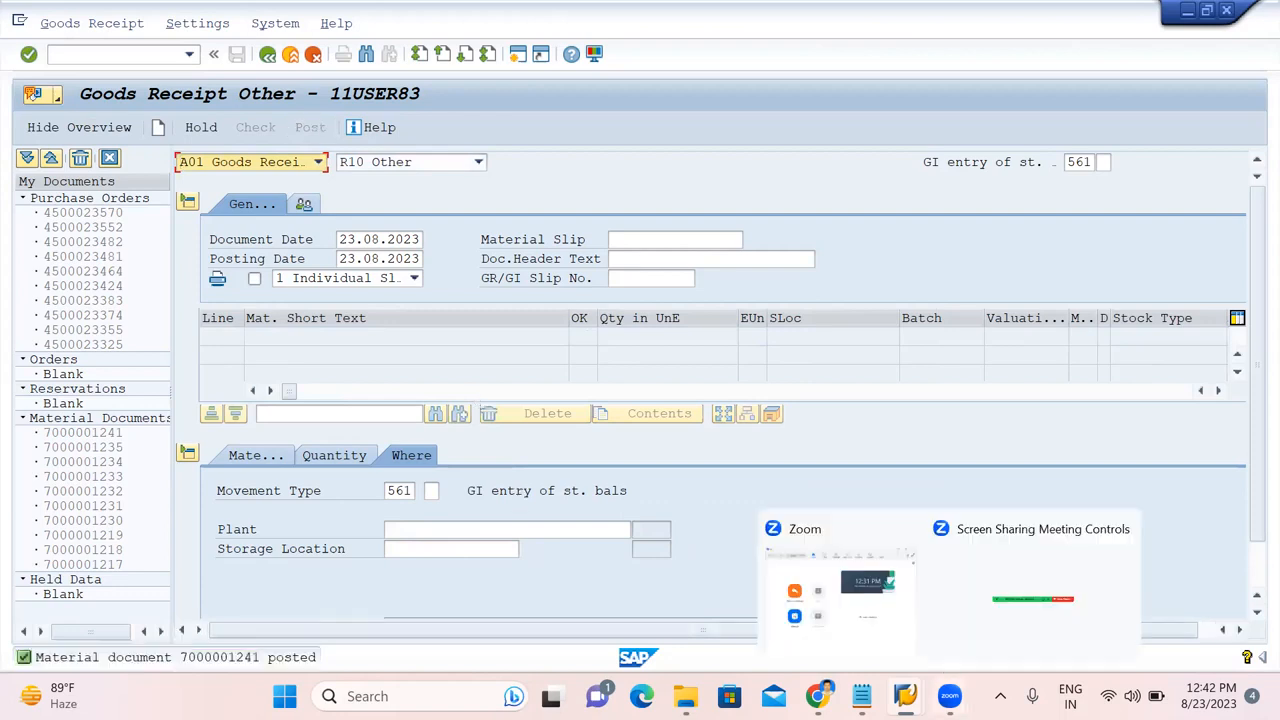
left_click(861, 696)
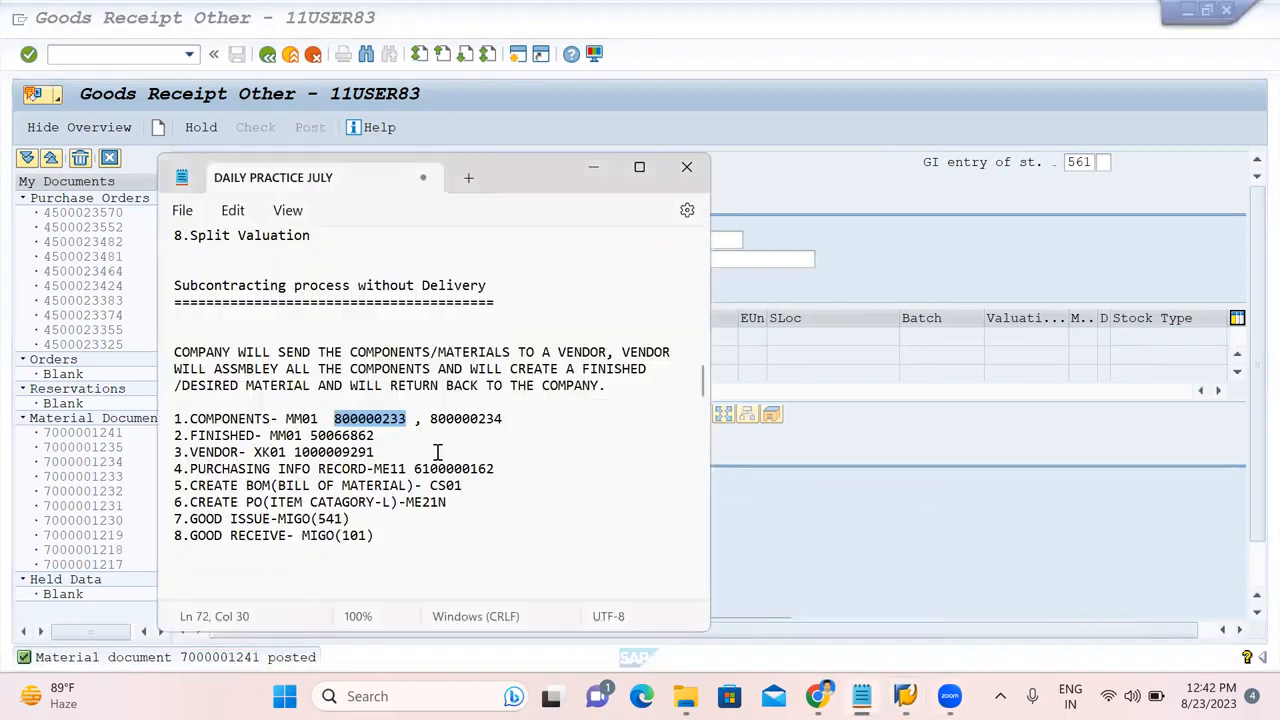
double_click(458, 421)
key("ctrl+c")
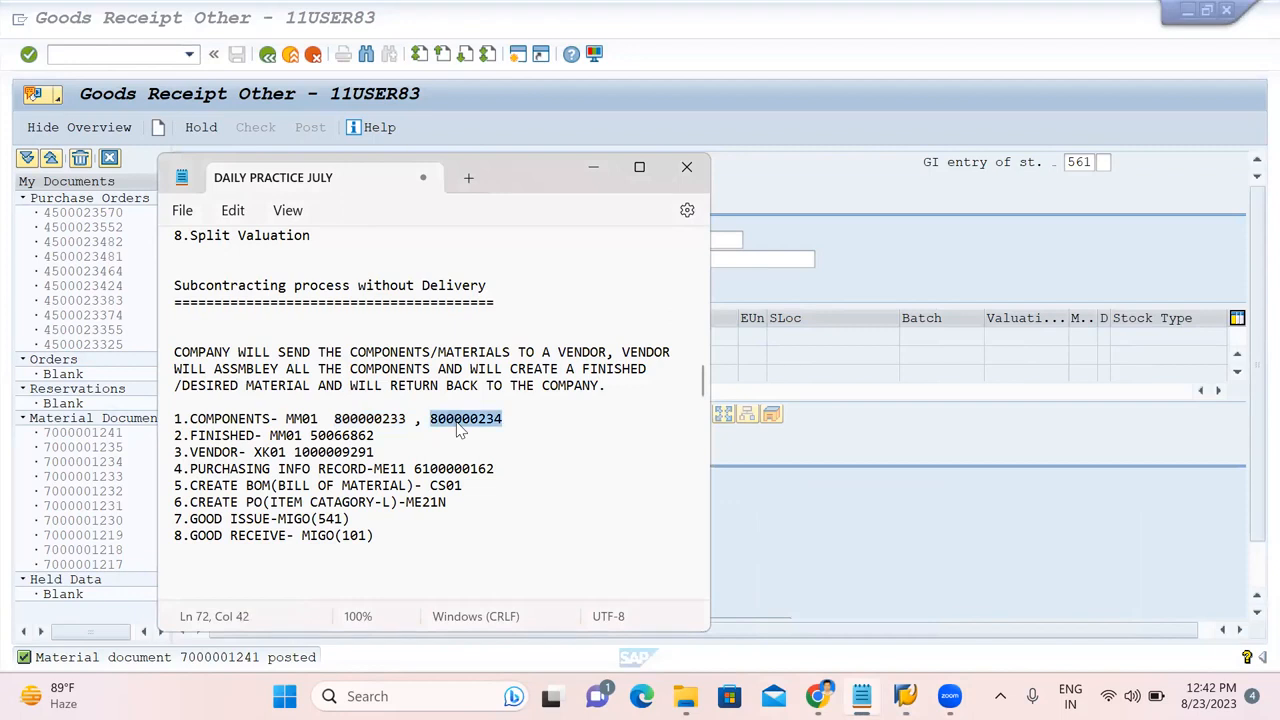
left_click(956, 520)
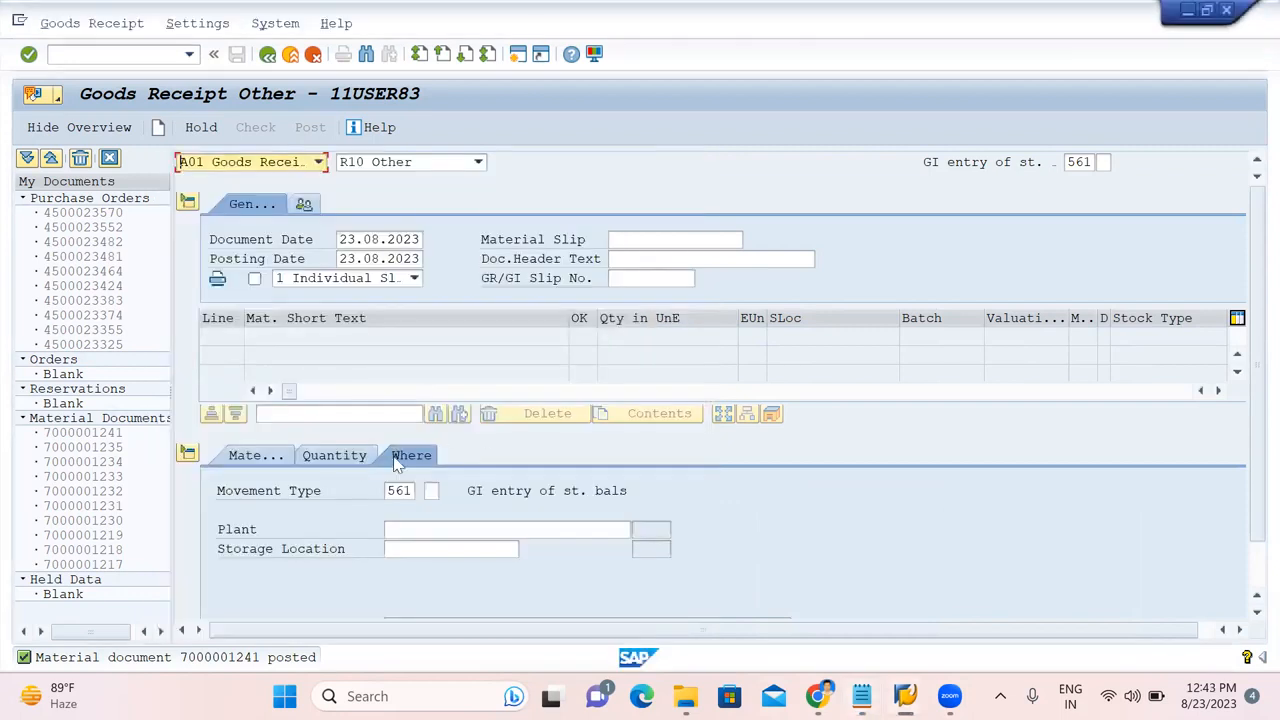
left_click(258, 455)
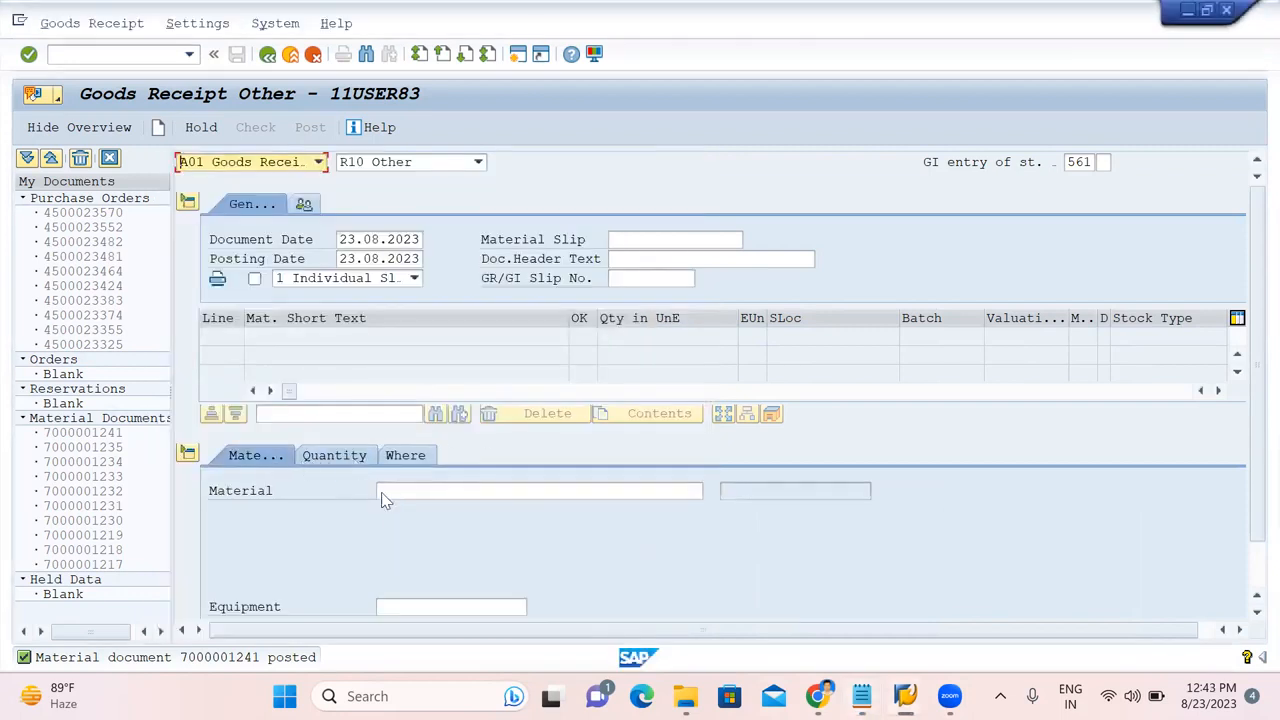
left_click(389, 491)
key("ctrl+v")
key("Return")
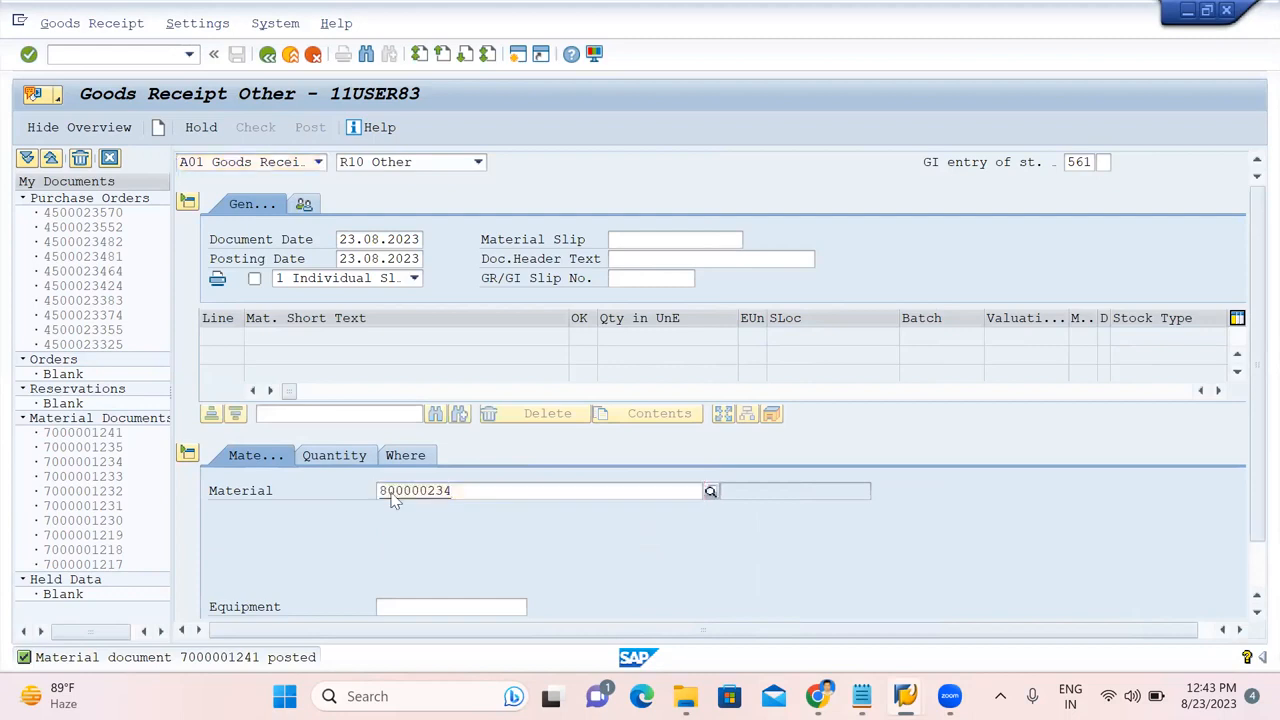
left_click(336, 455)
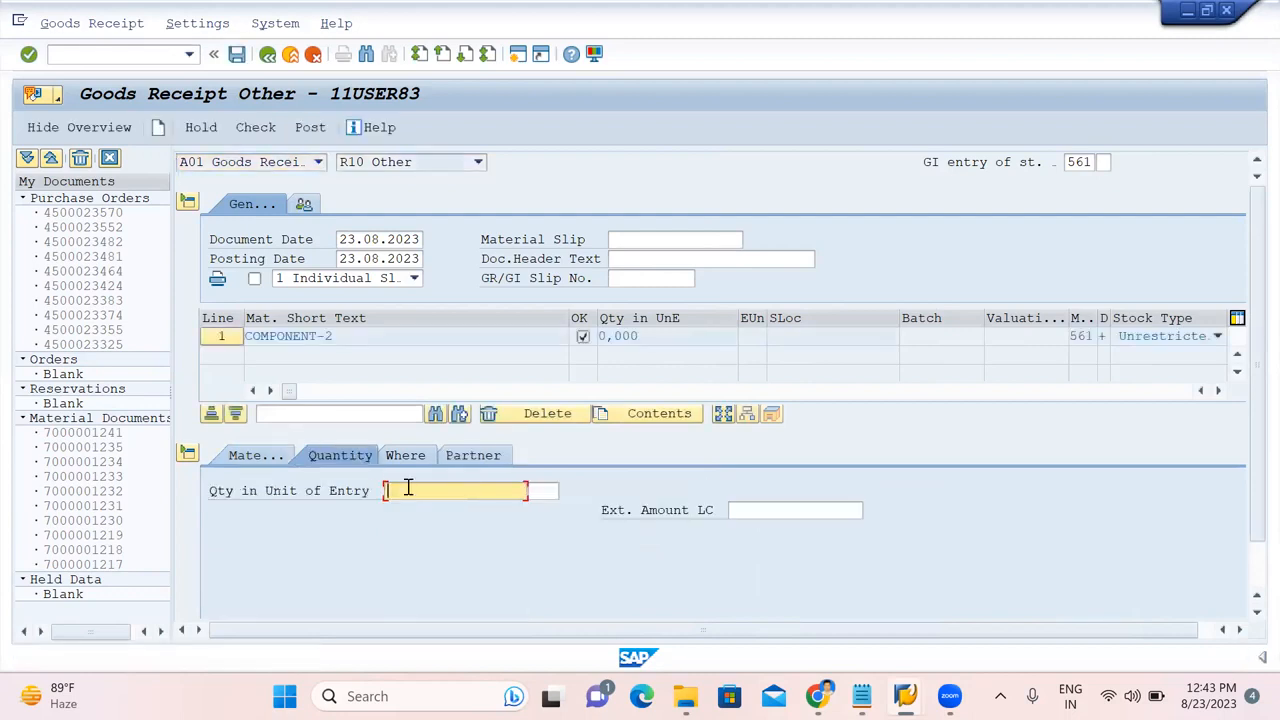
type("3000")
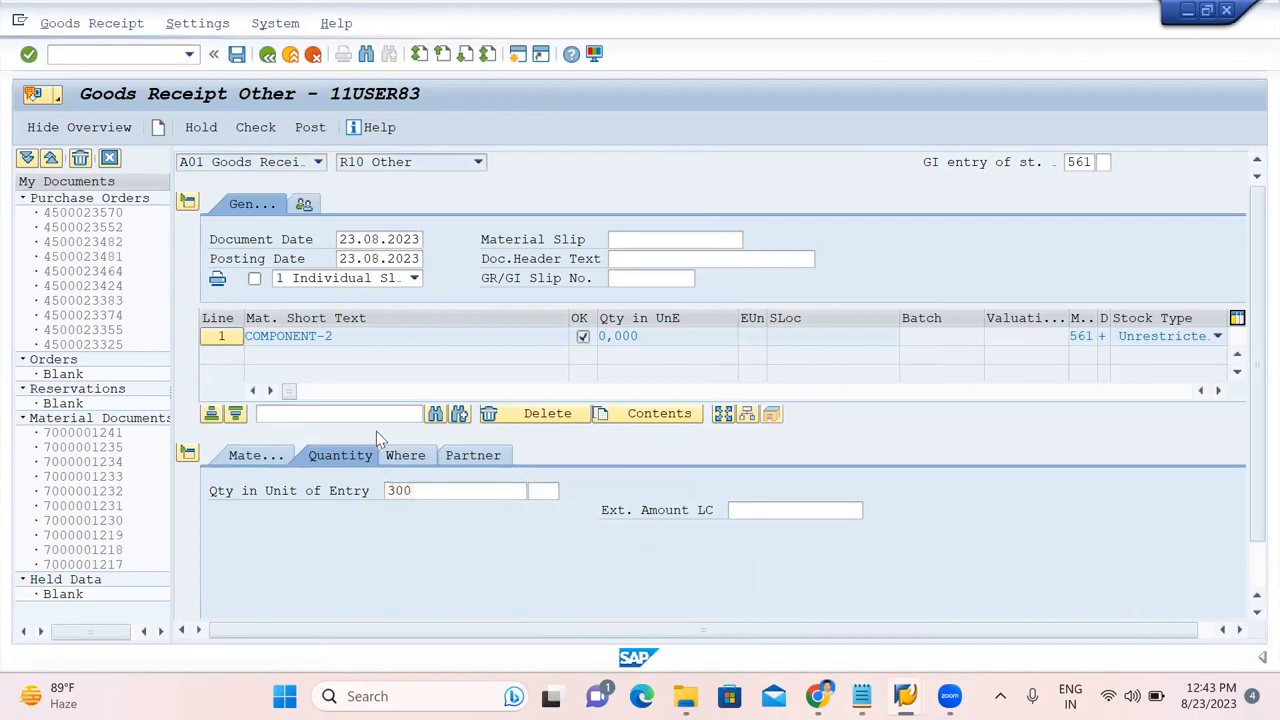
key("Return")
Correct the item's movement type to 561.
left_click(416, 463)
type("AJ0")
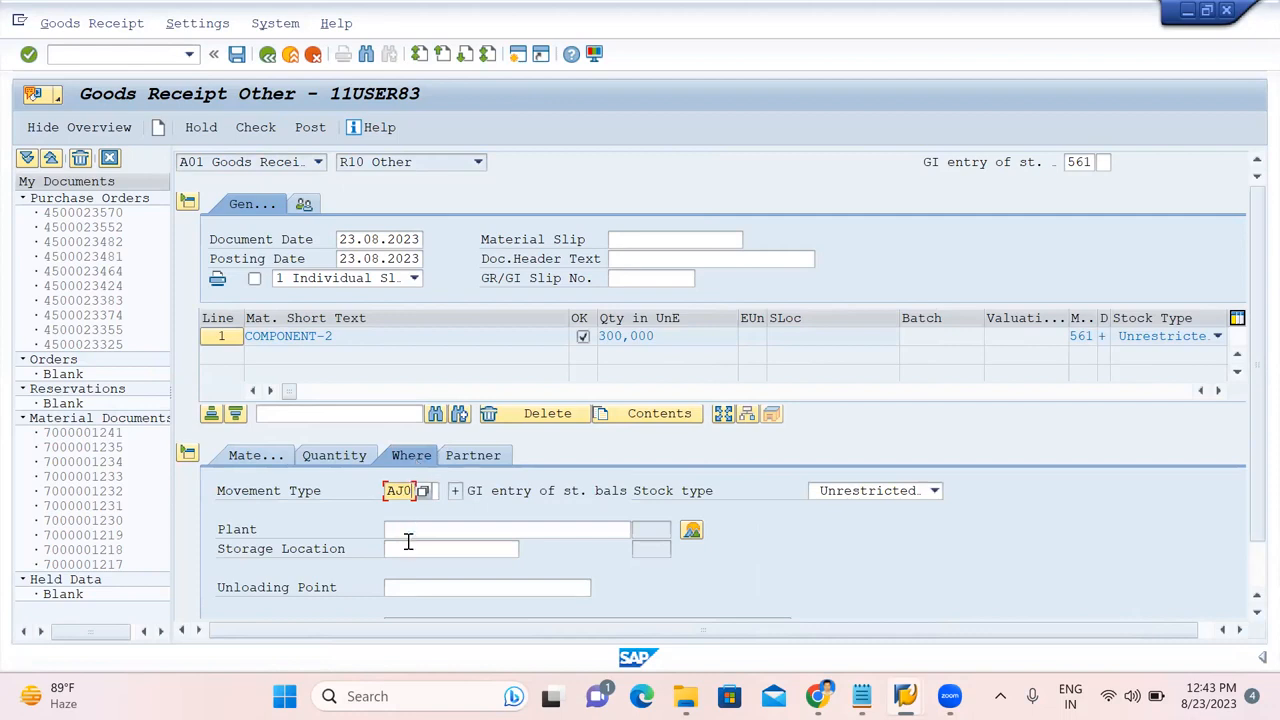
key("BackSpace")
key("BackSpace")
key("BackSpace")
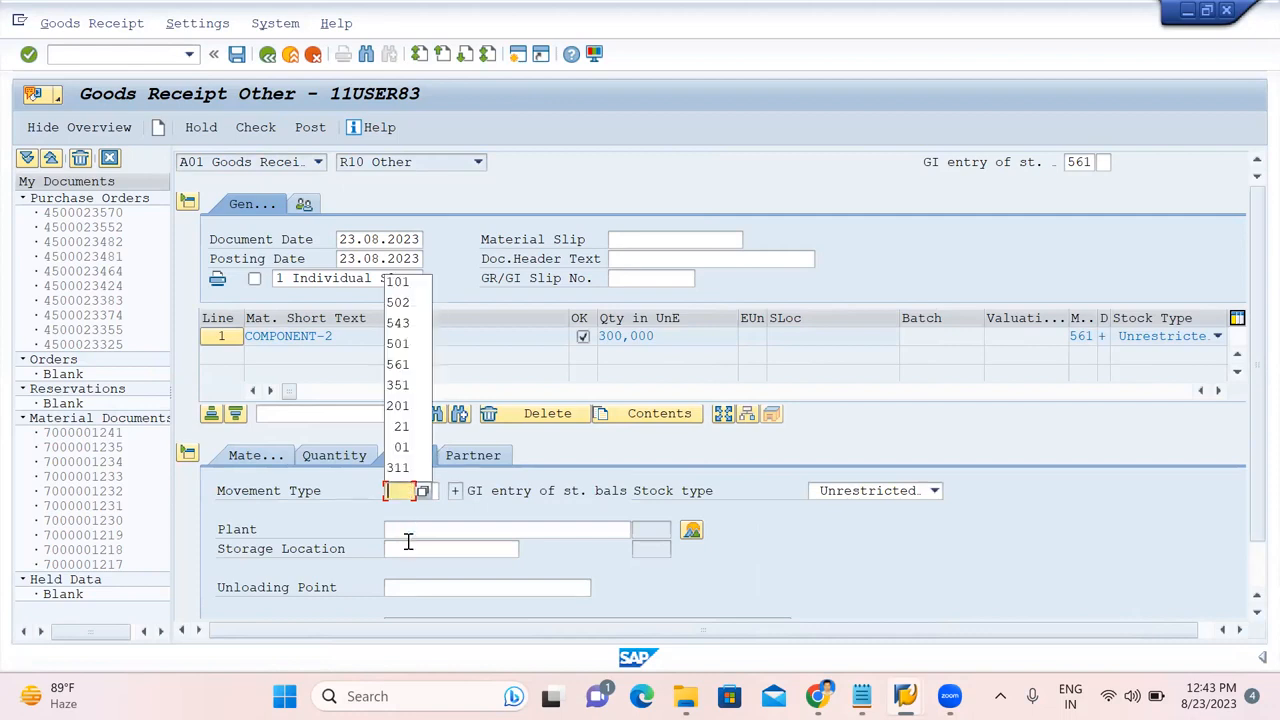
type("5")
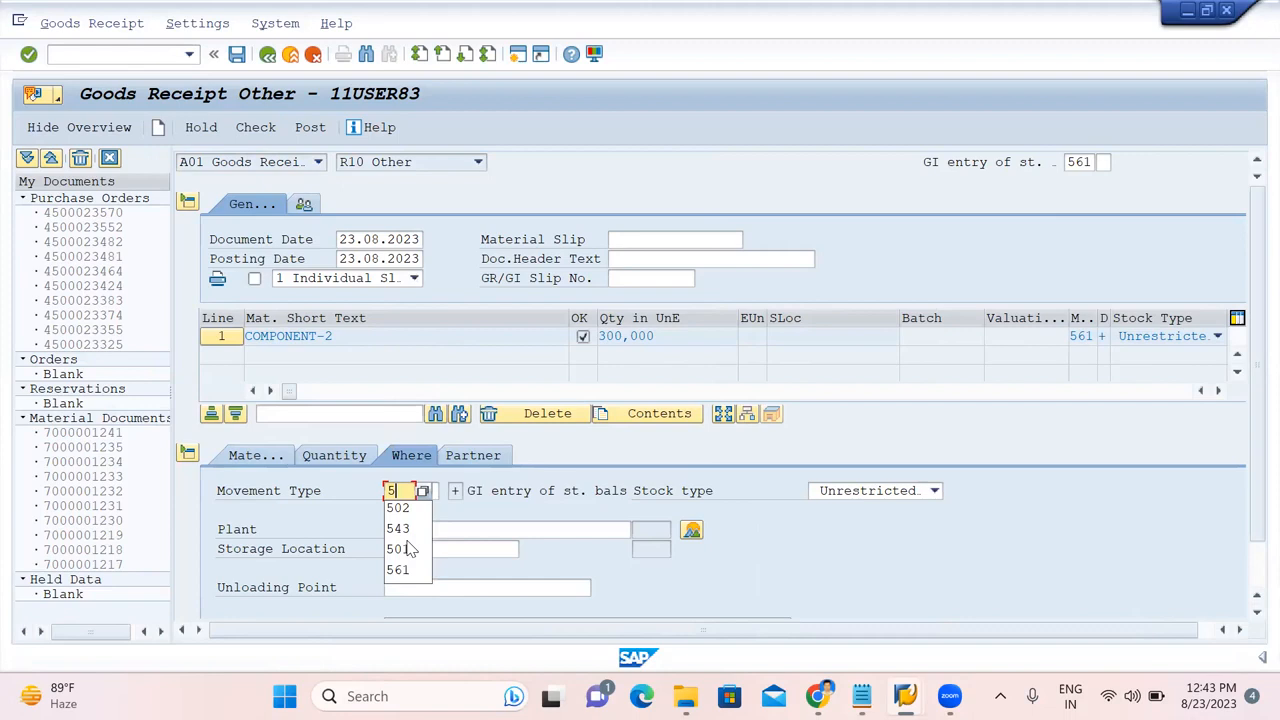
type("61")
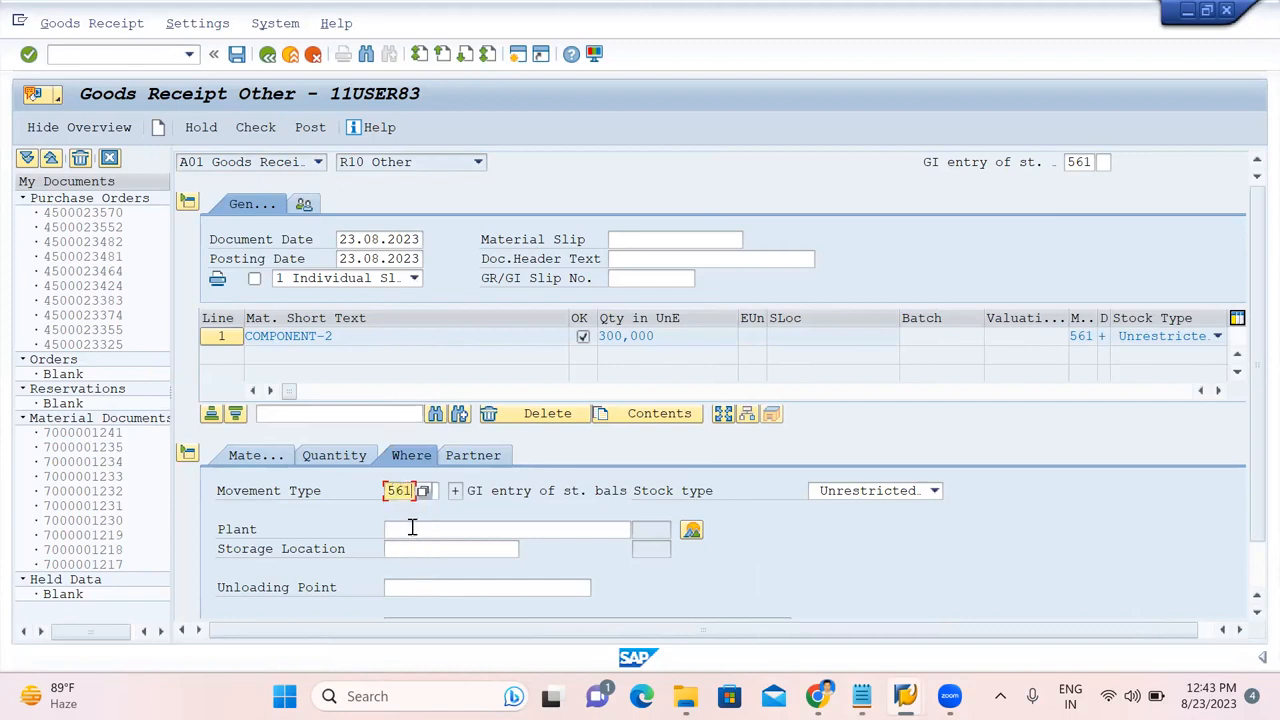
Set plant AJ01 and storage location 1000, then check and post the entry.
left_click(411, 527)
type("AJ")
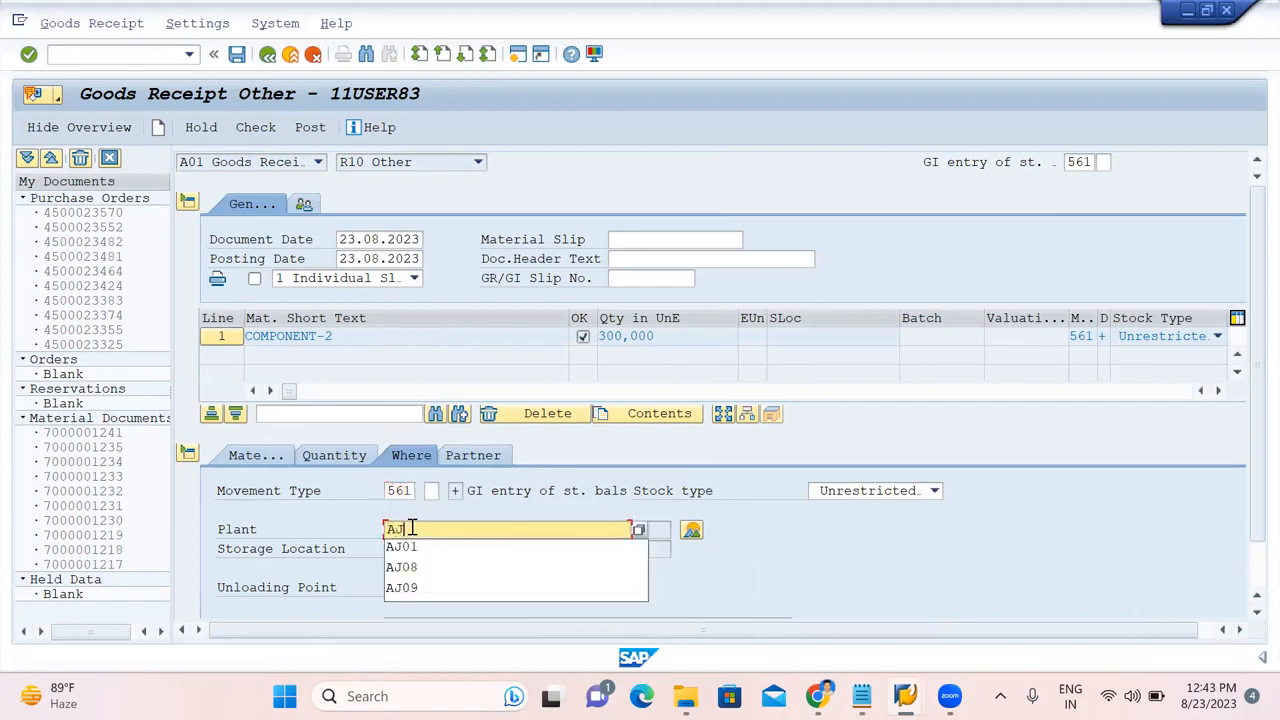
type("01")
left_click(405, 552)
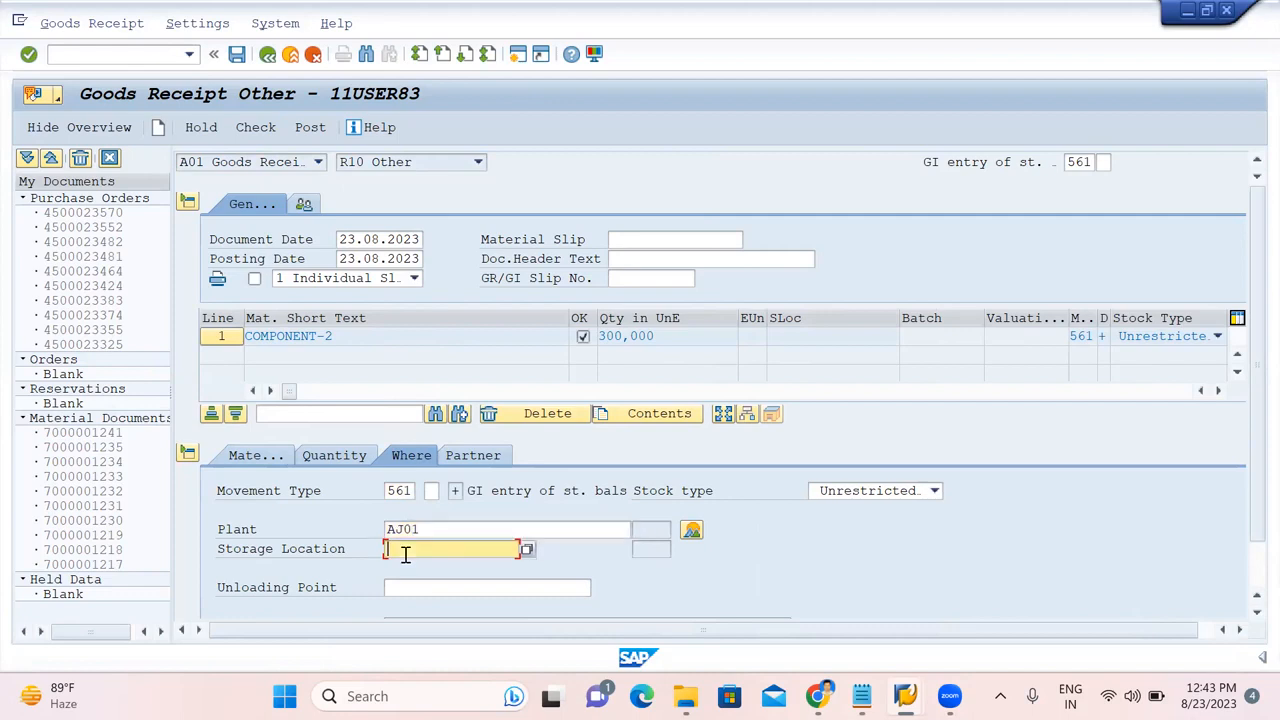
type("1000")
key("Return")
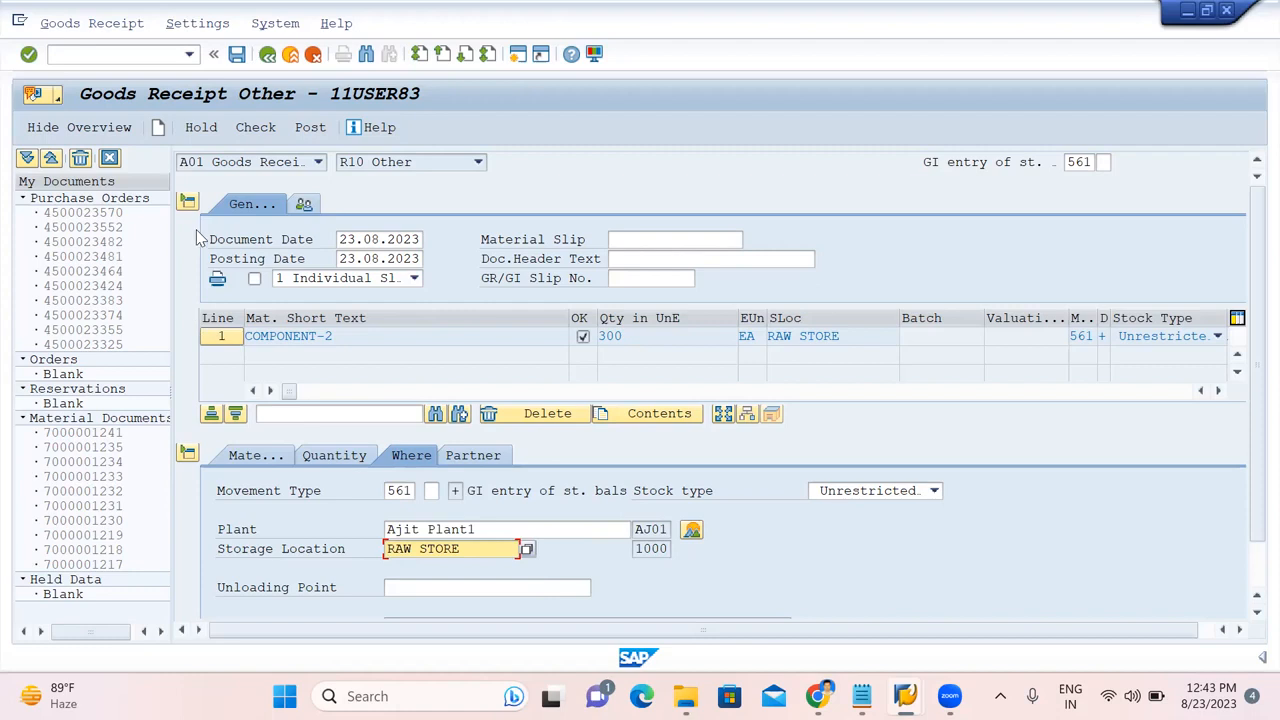
left_click(256, 132)
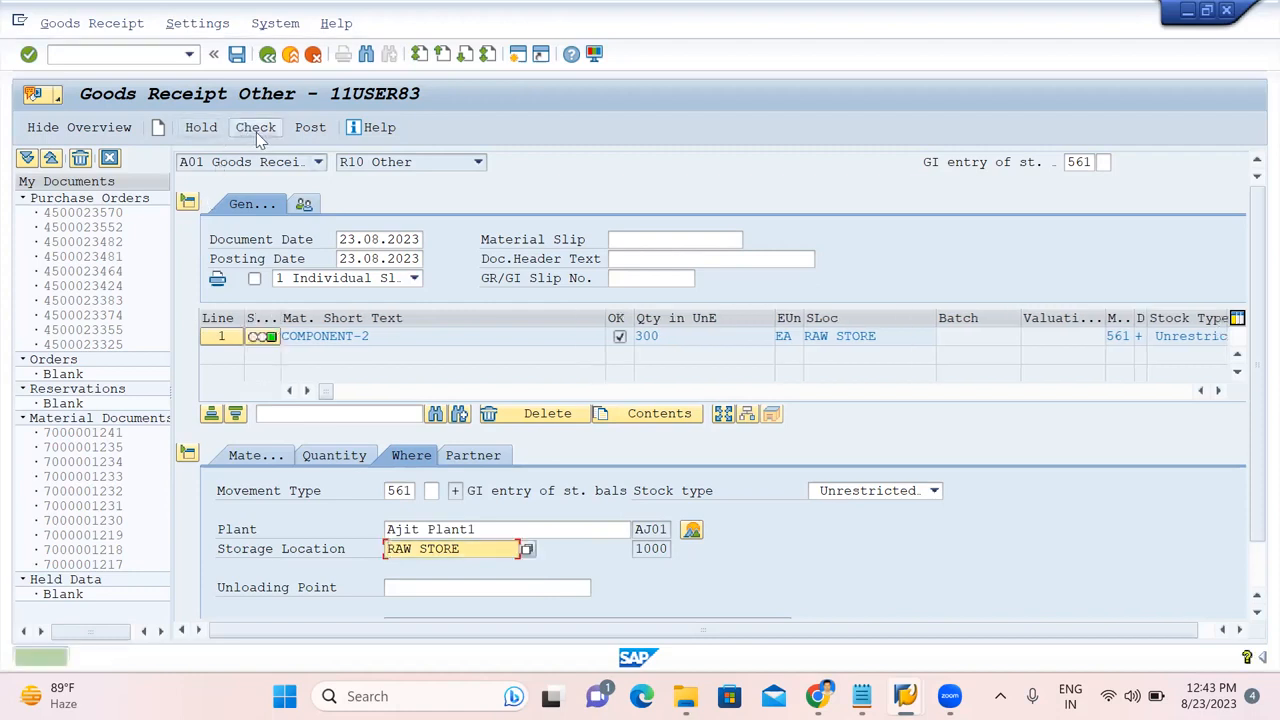
left_click(310, 132)
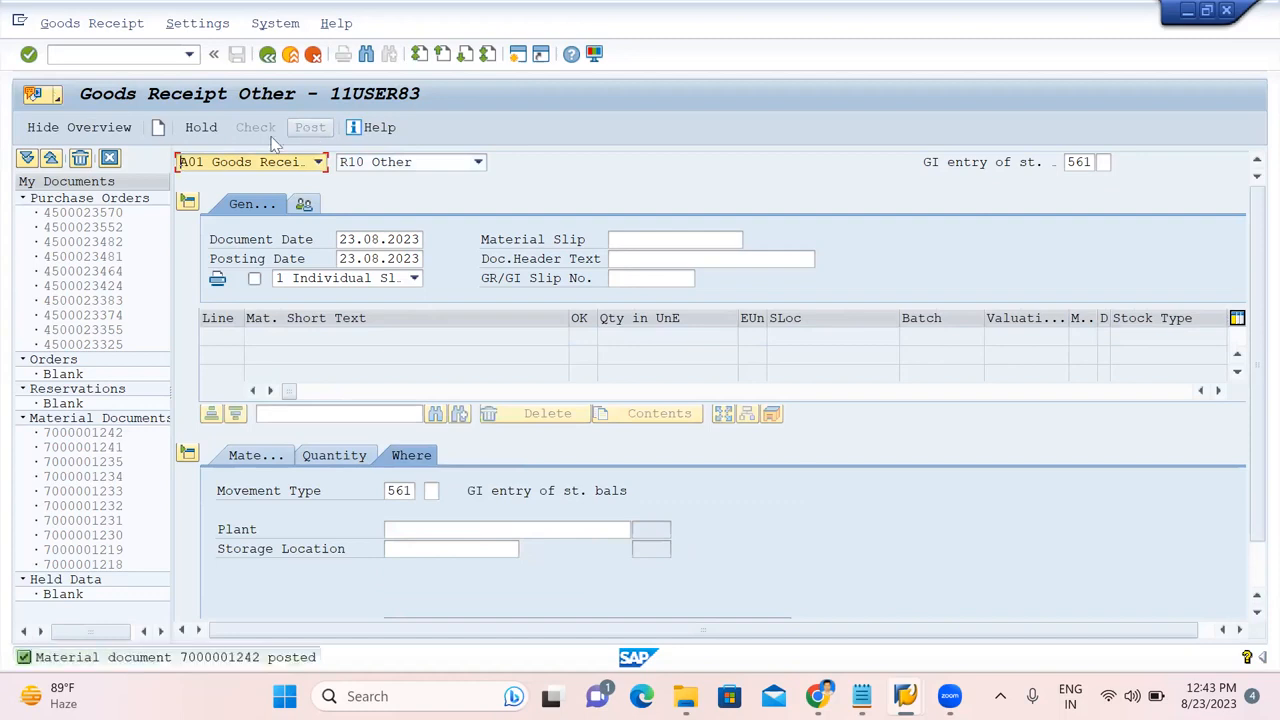
left_click(124, 55)
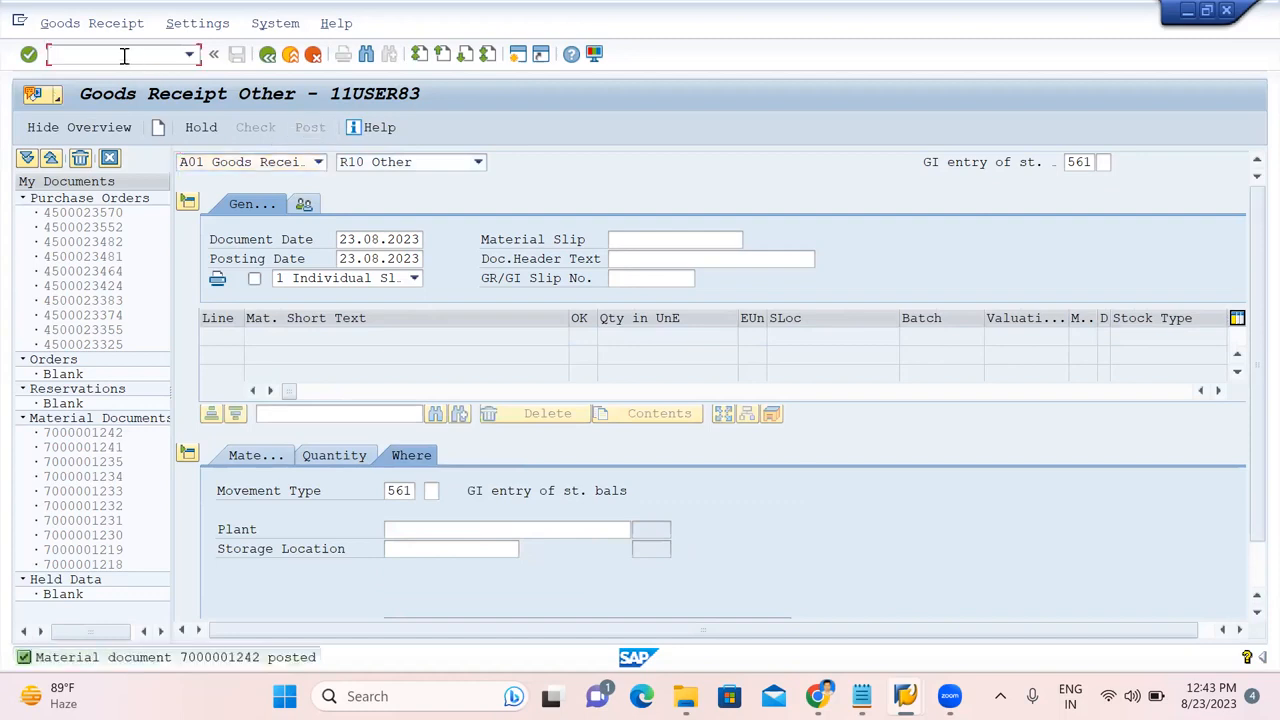
Run the MMBE stock overview for material 50066862, which shows no stock.
type("/NMMB")
key("Return")
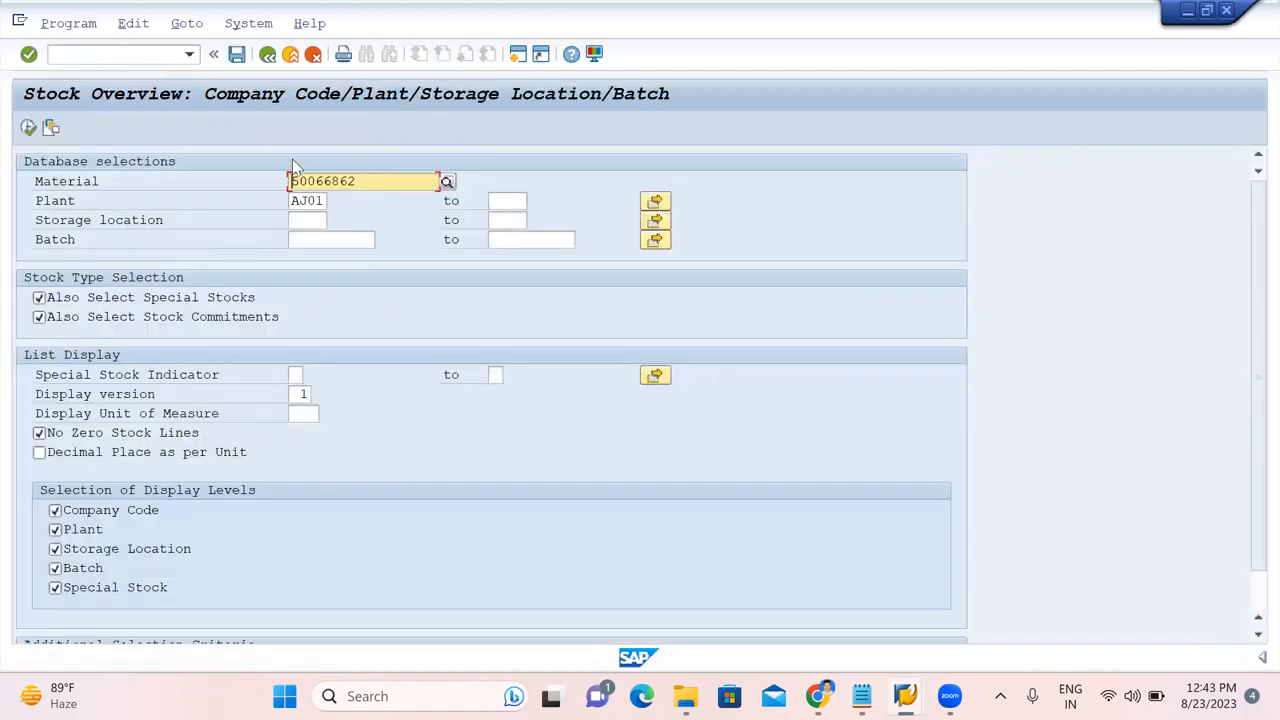
left_click(28, 128)
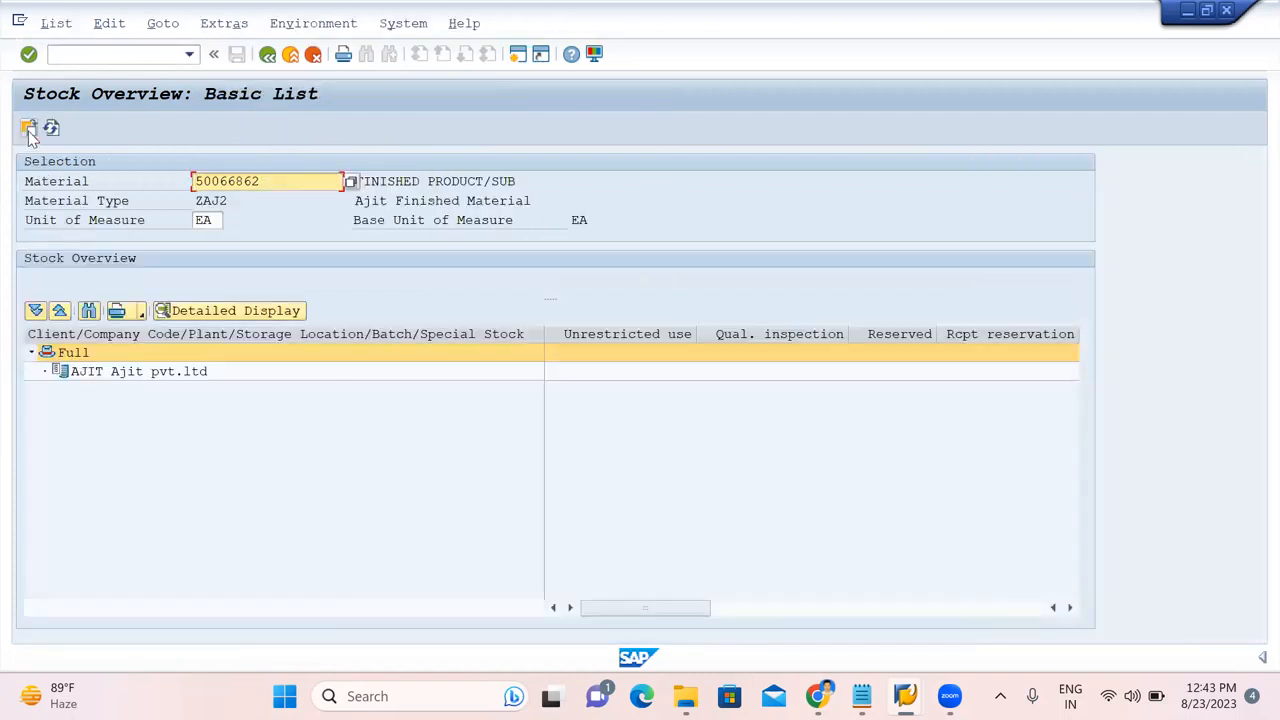
left_click(268, 55)
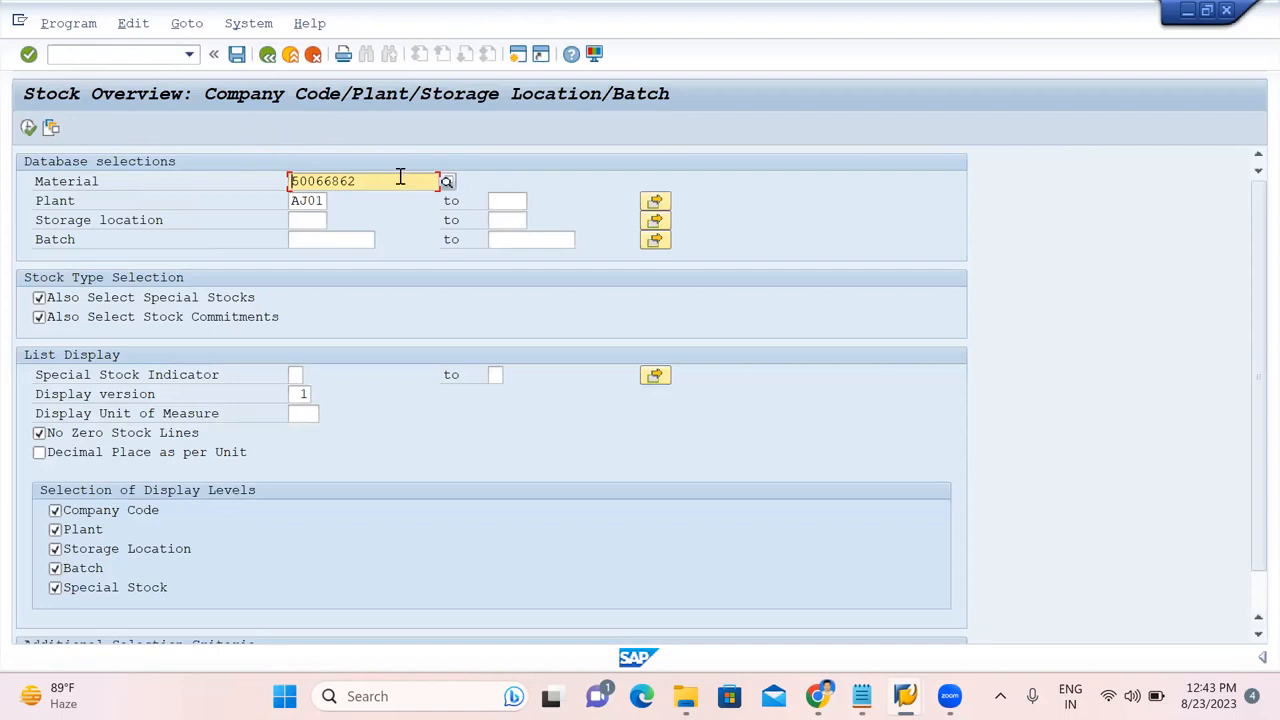
Rerun the stock overview for 800000234, confirming 300 unrestricted in RAW STORE.
left_click_drag(400, 177, 237, 195)
key("BackSpace")
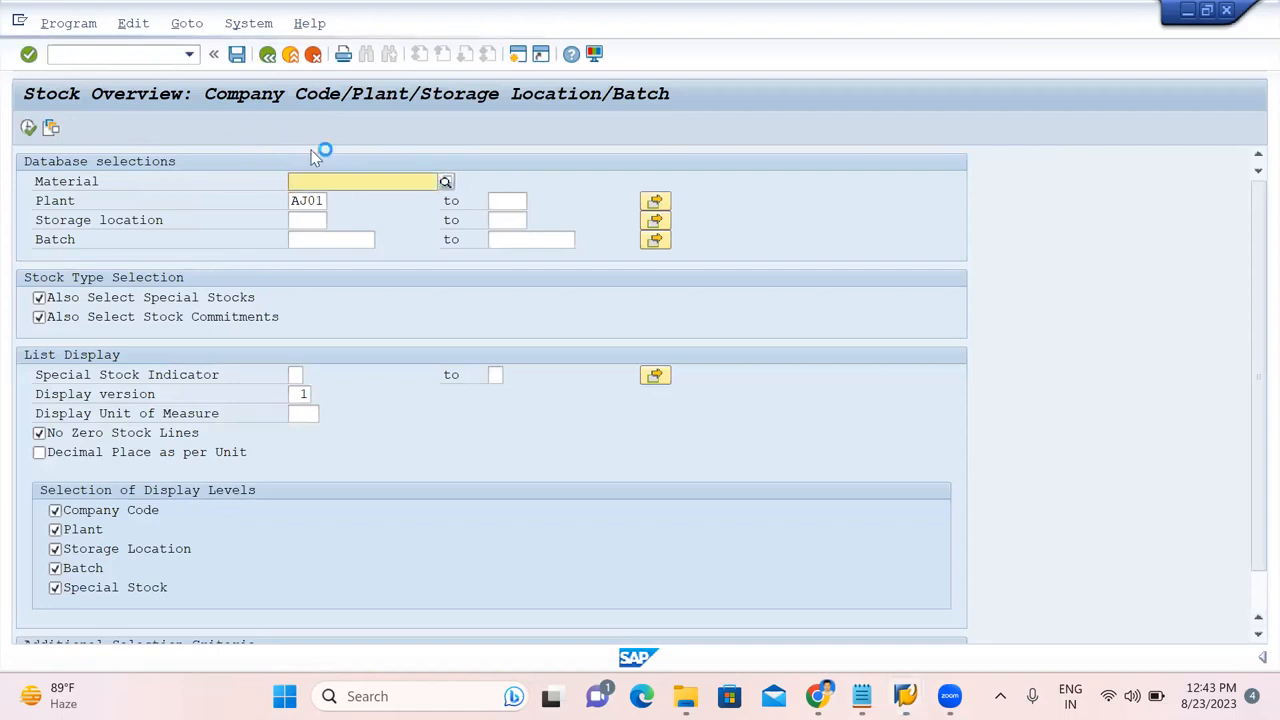
key("F4")
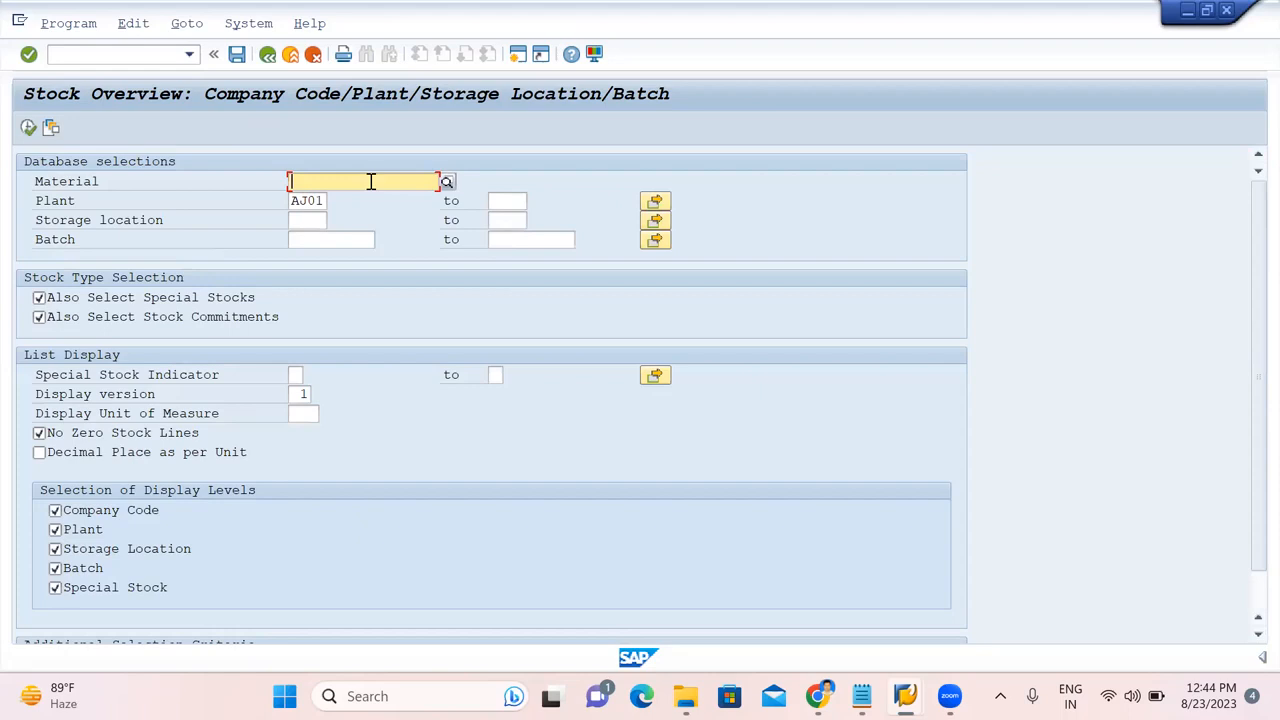
type("800000234")
left_click(28, 128)
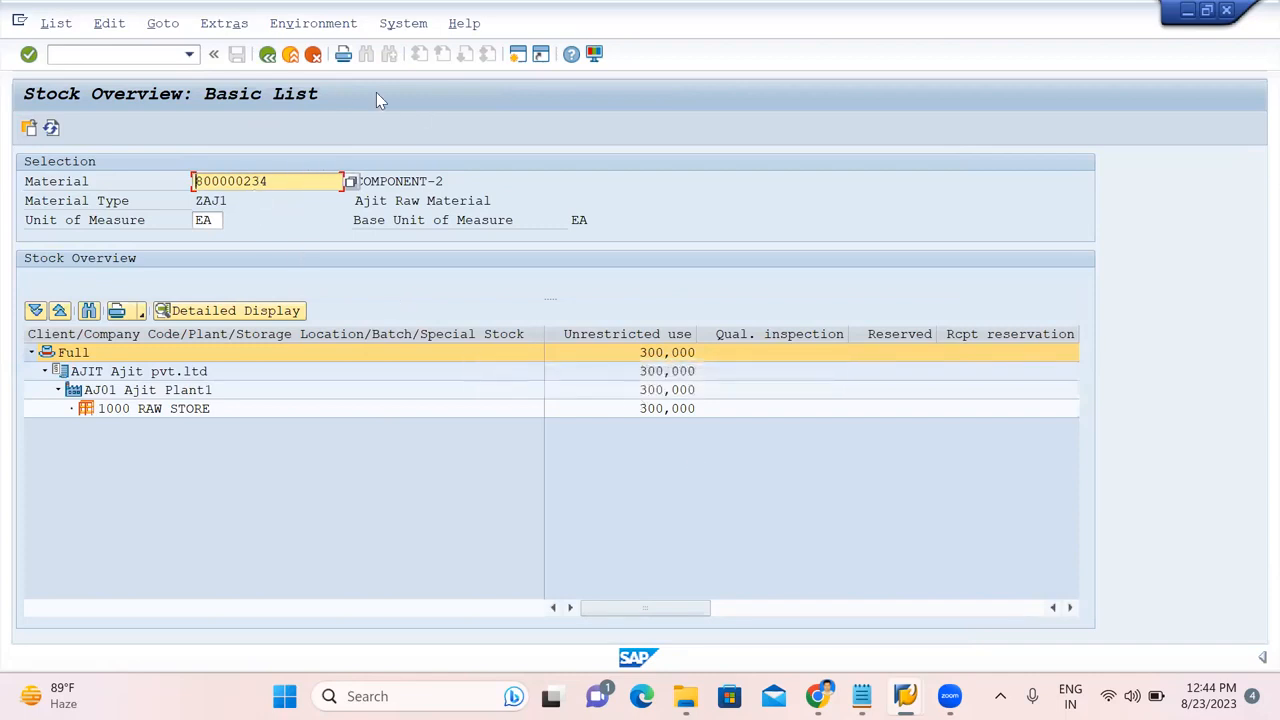
left_click(268, 56)
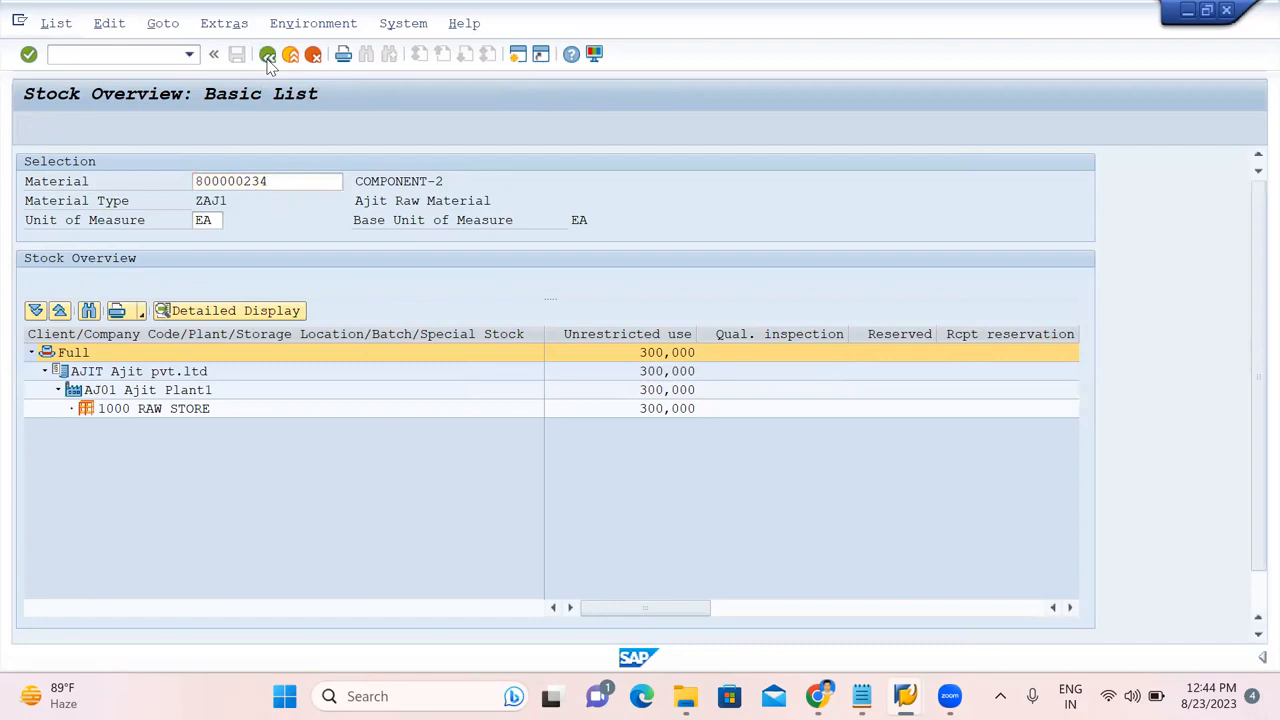
left_click(149, 55)
Start a new purchase order via /OME21N with the subcontracting vendor from the notes.
type("/oME21N")
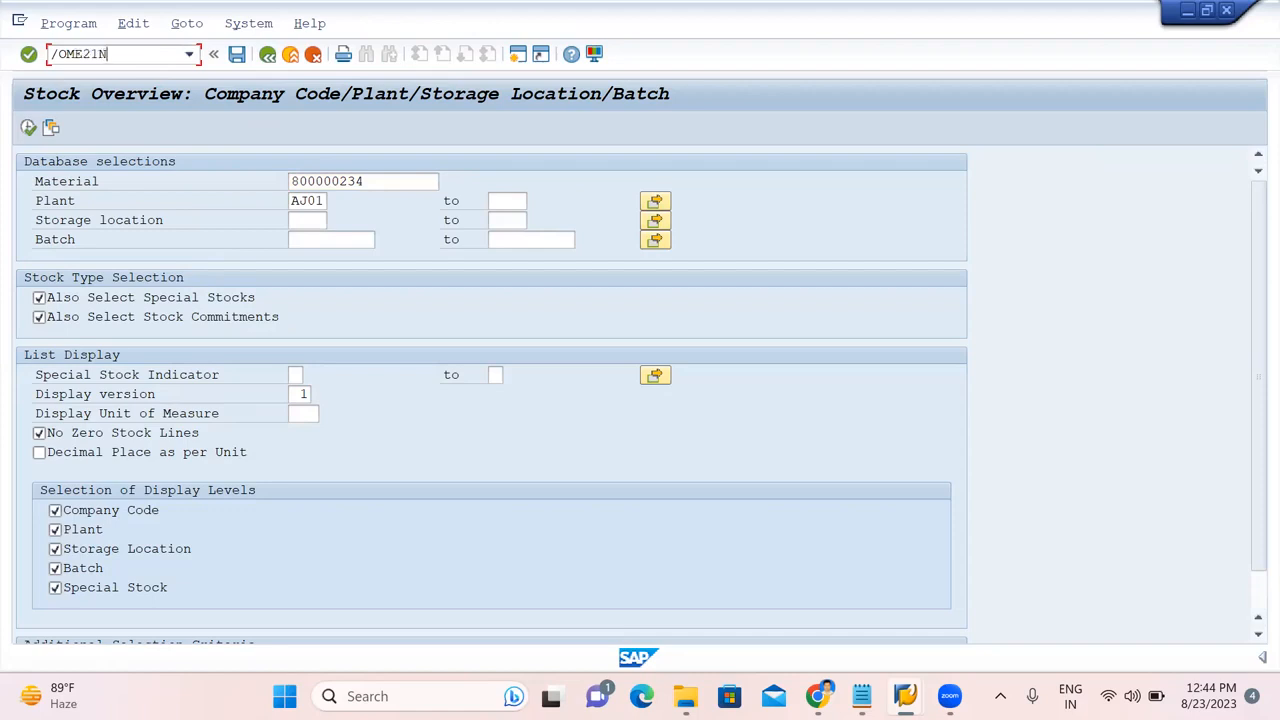
key("Return")
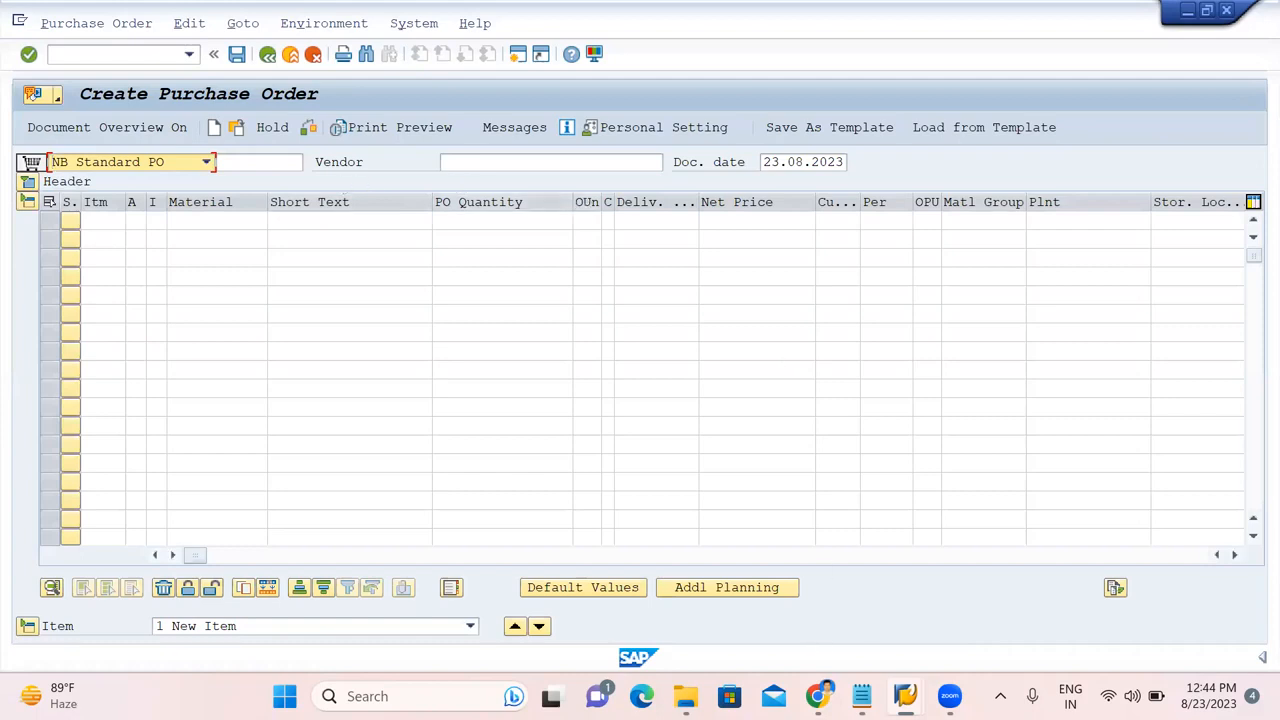
left_click(861, 696)
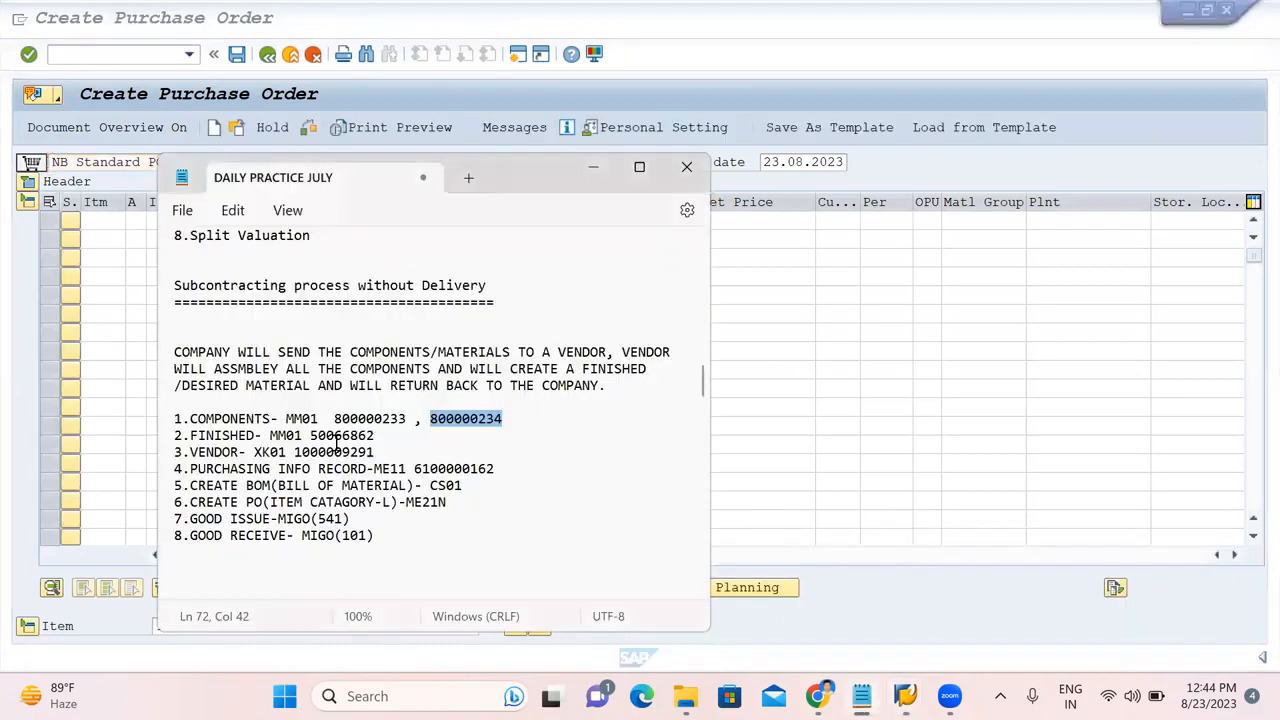
double_click(327, 454)
key("ctrl+c")
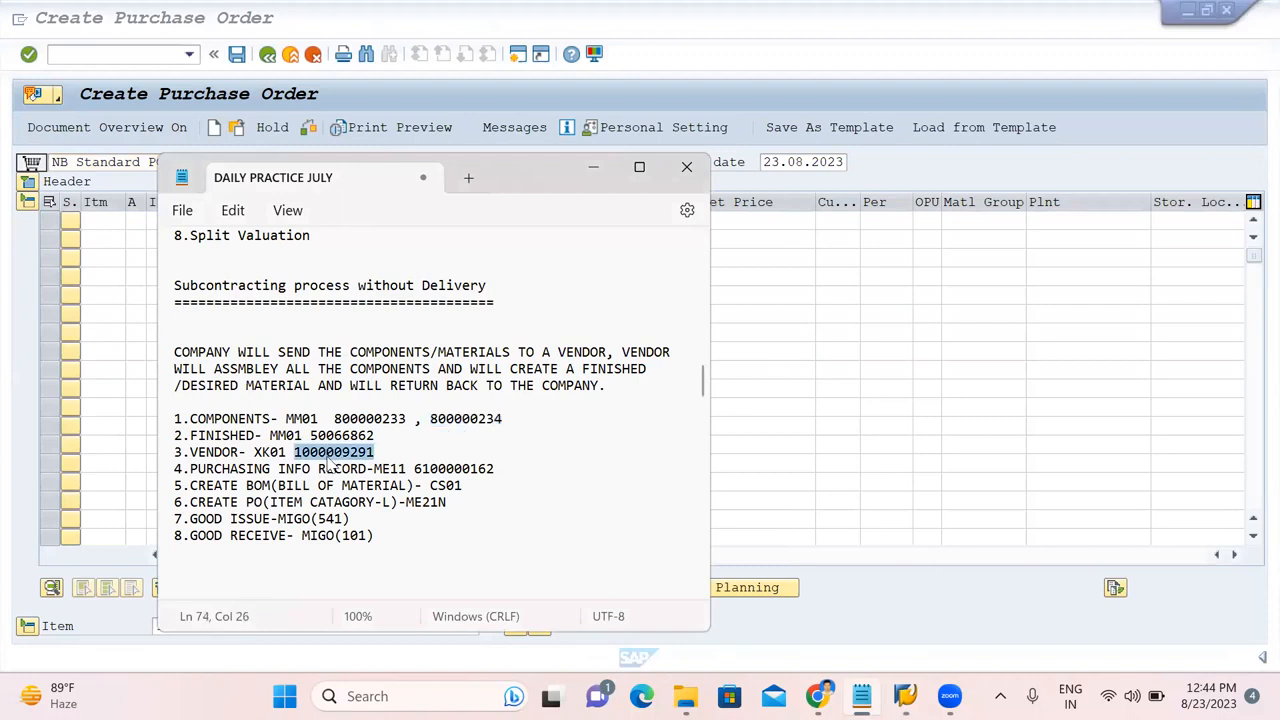
left_click(841, 179)
left_click(550, 161)
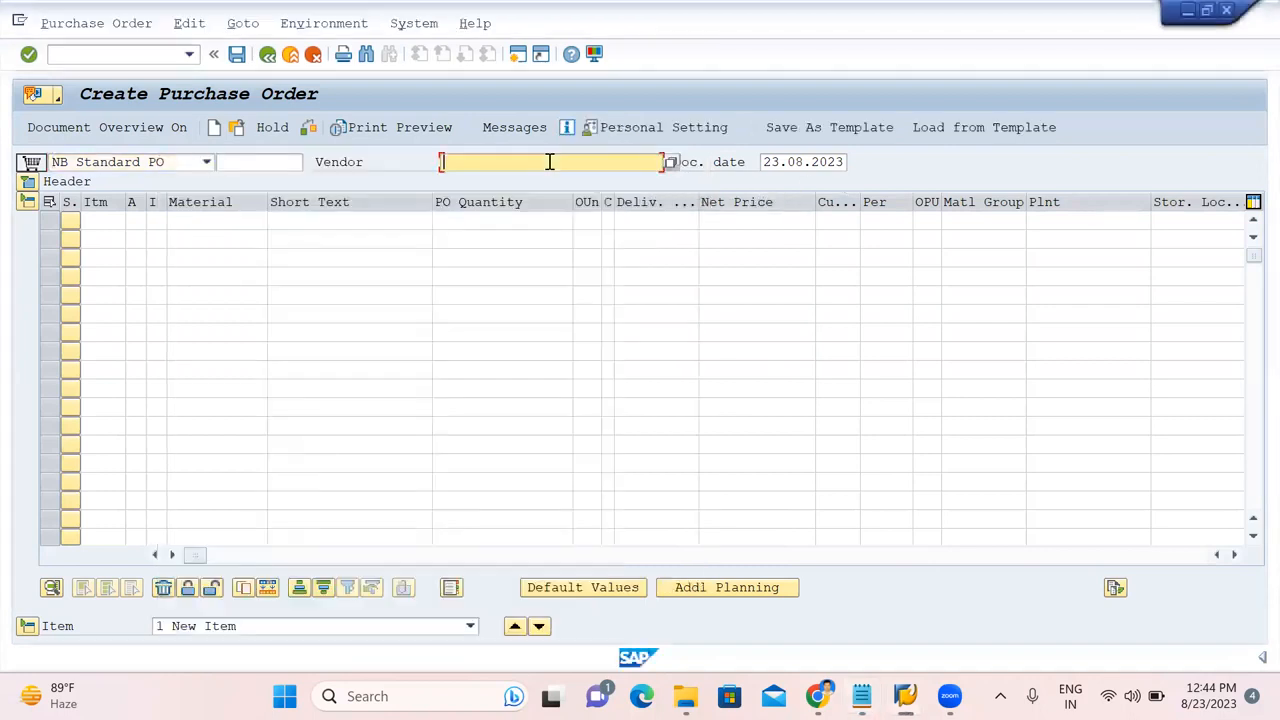
type("v")
key("BackSpace")
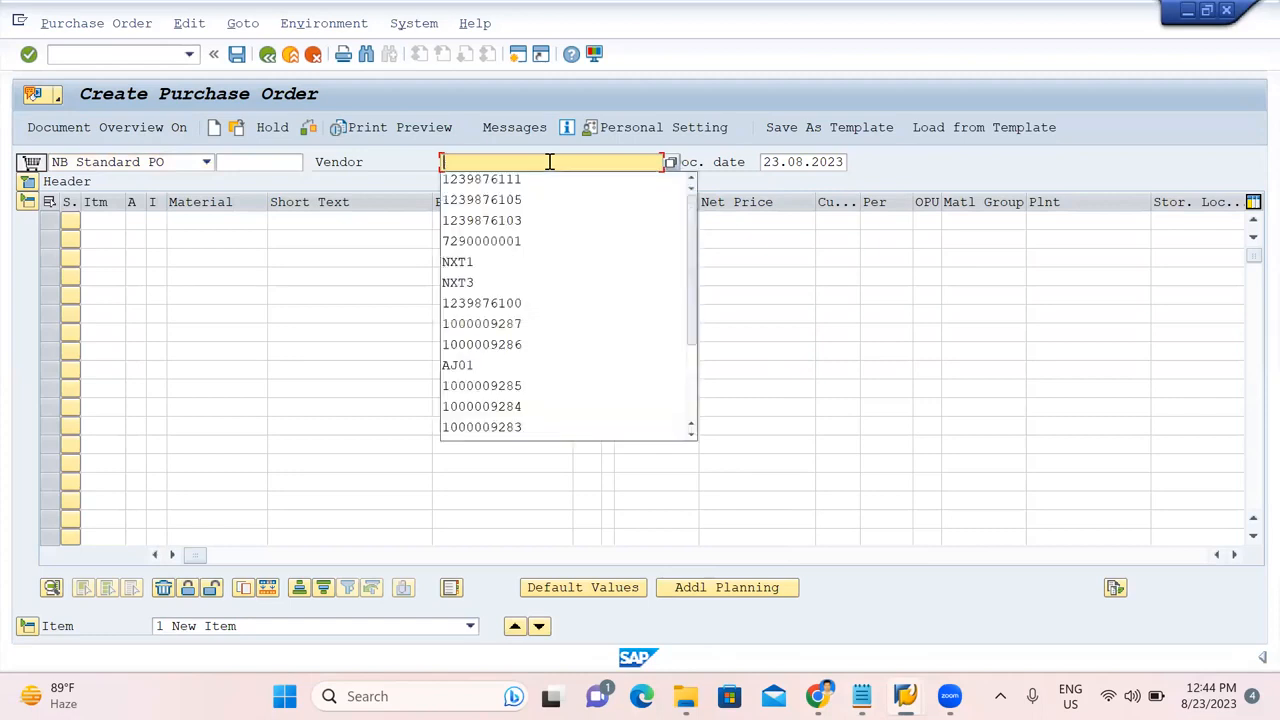
key("ctrl+v")
key("Return")
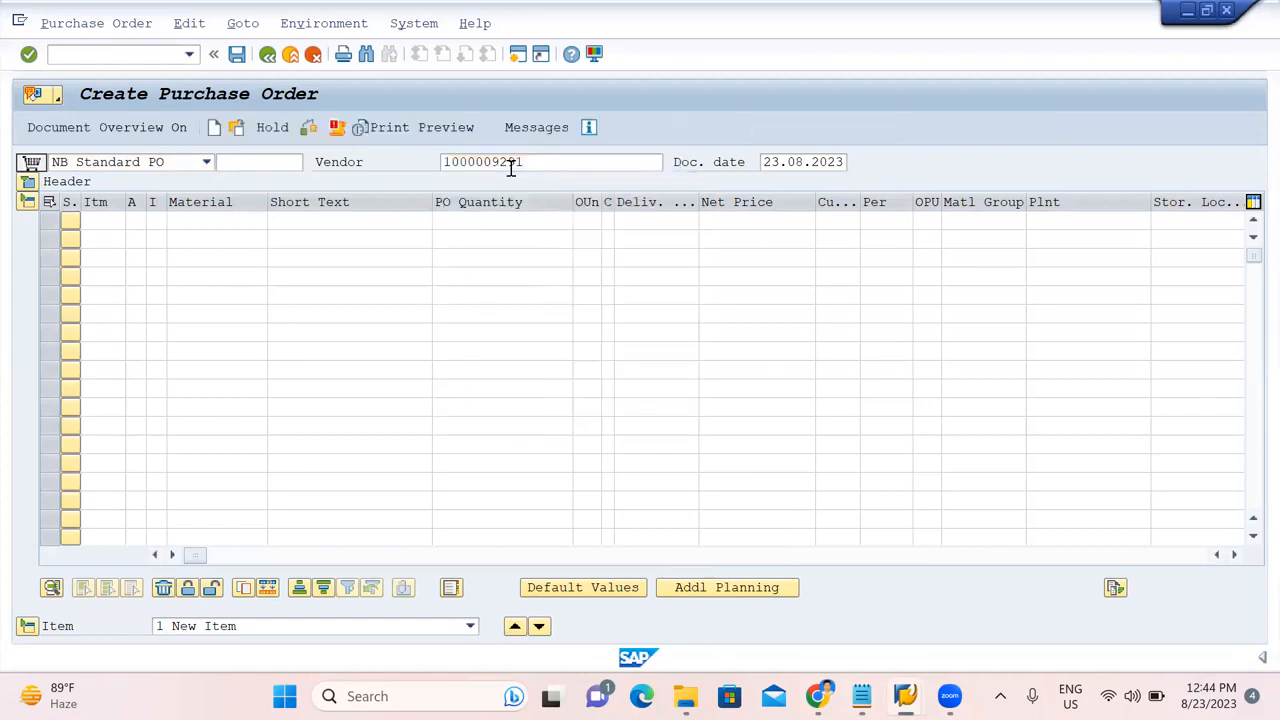
Fill in purchasing organisation AJIT, purchasing group AJ and company code AJIT.
left_click(191, 220)
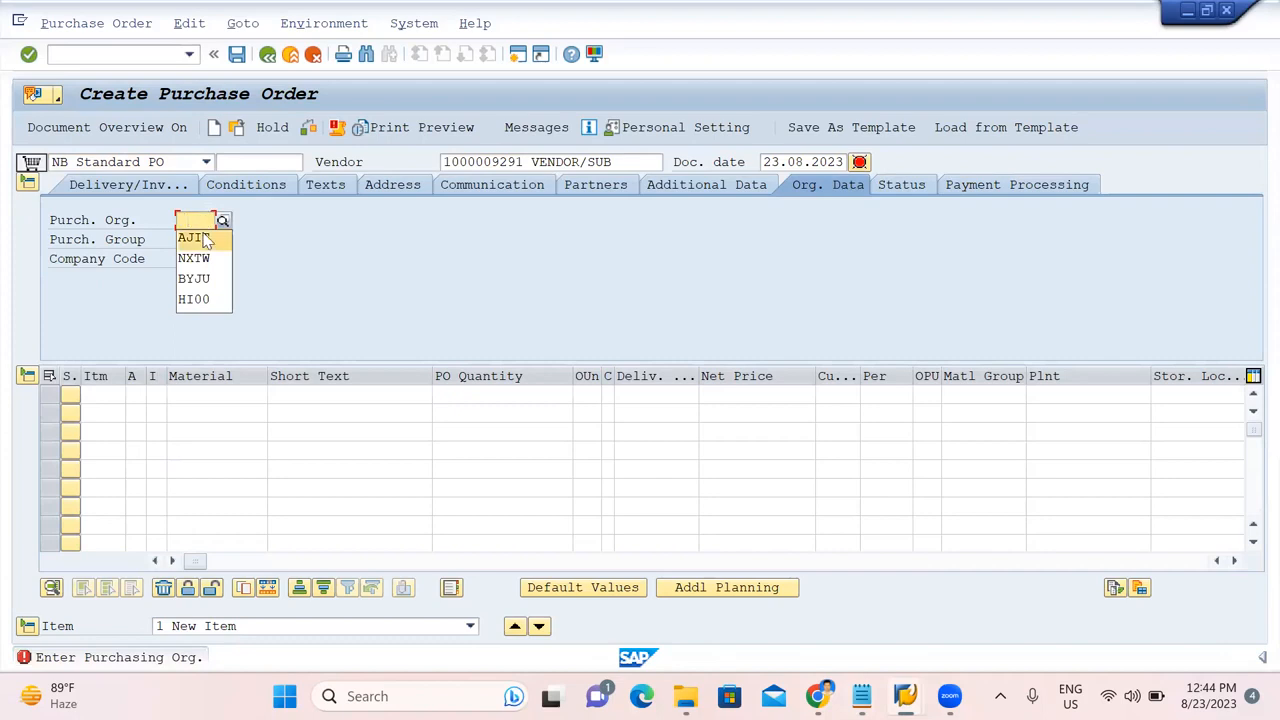
left_click(200, 231)
left_click(201, 238)
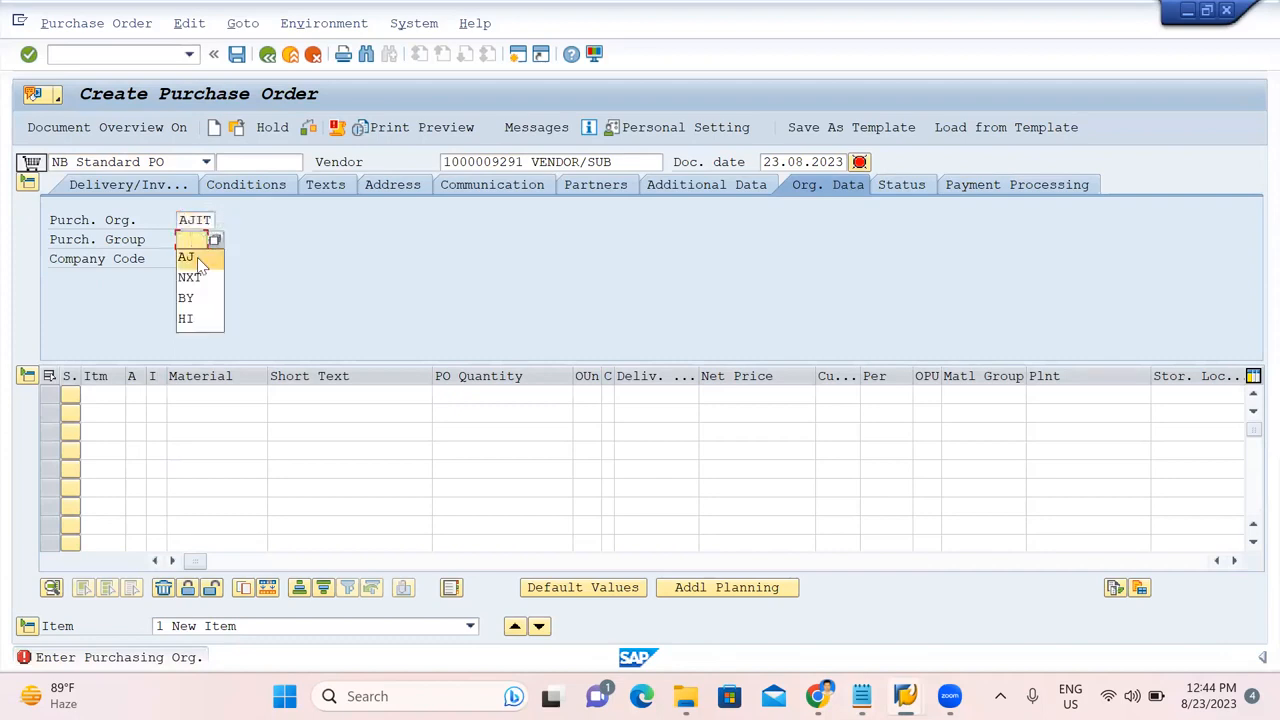
left_click(198, 256)
left_click(198, 259)
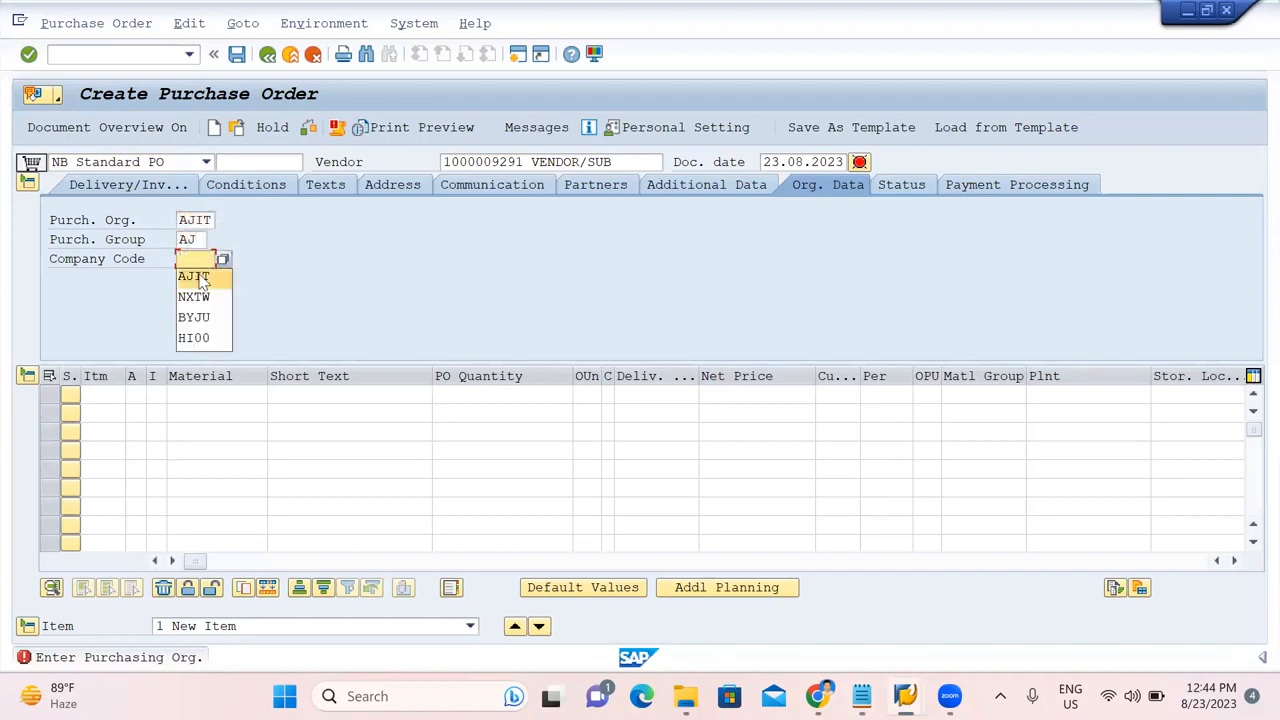
left_click(194, 277)
key("Return")
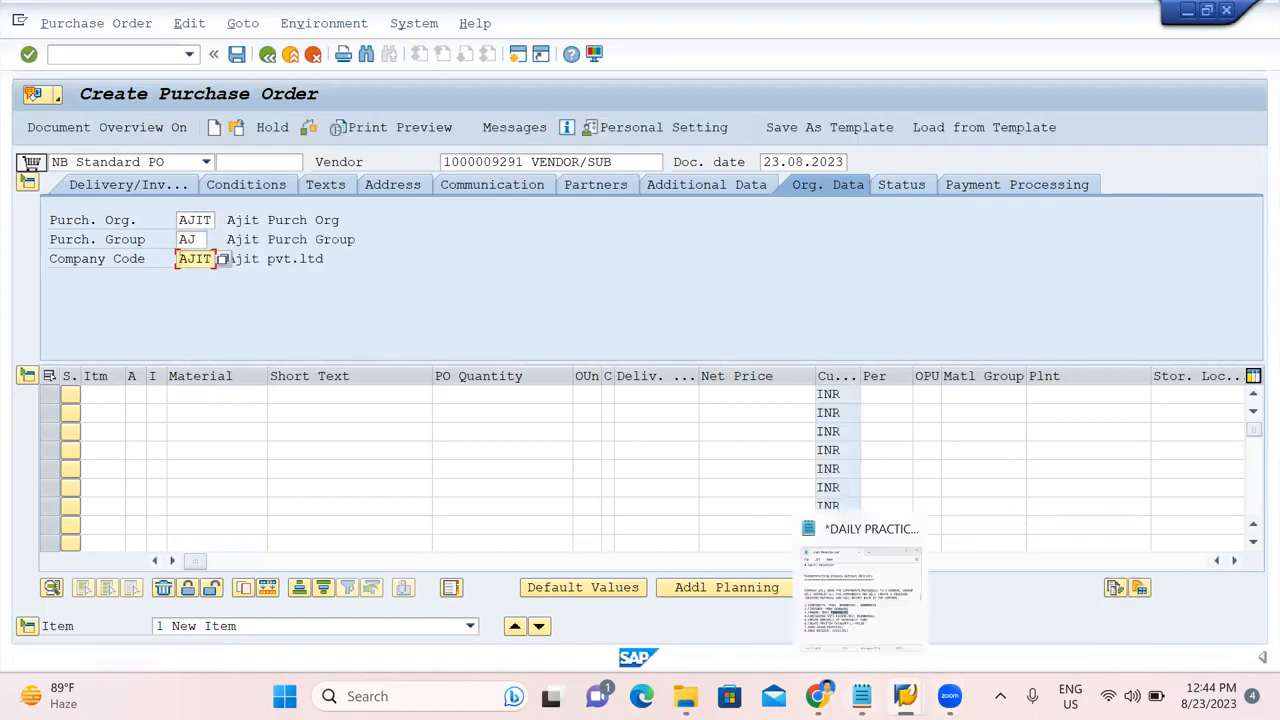
Copy finished material 50066862 from the notes for the first item.
left_click(861, 696)
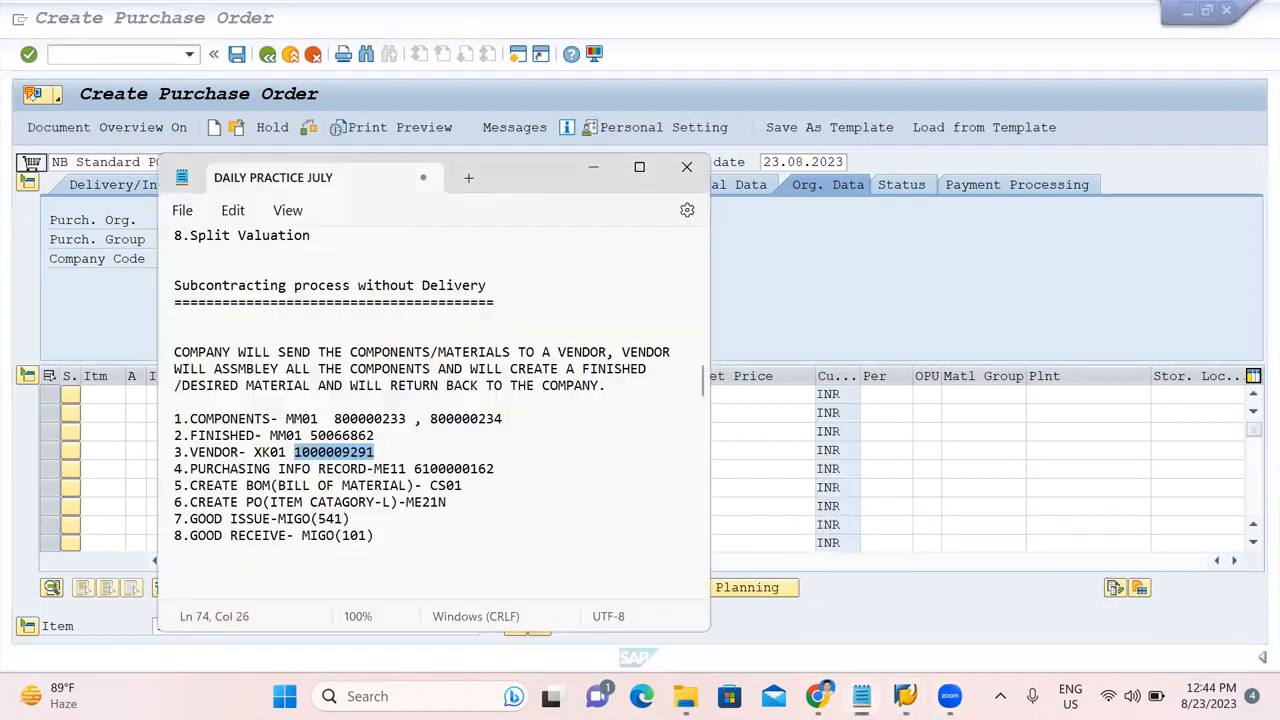
double_click(331, 440)
key("ctrl+c")
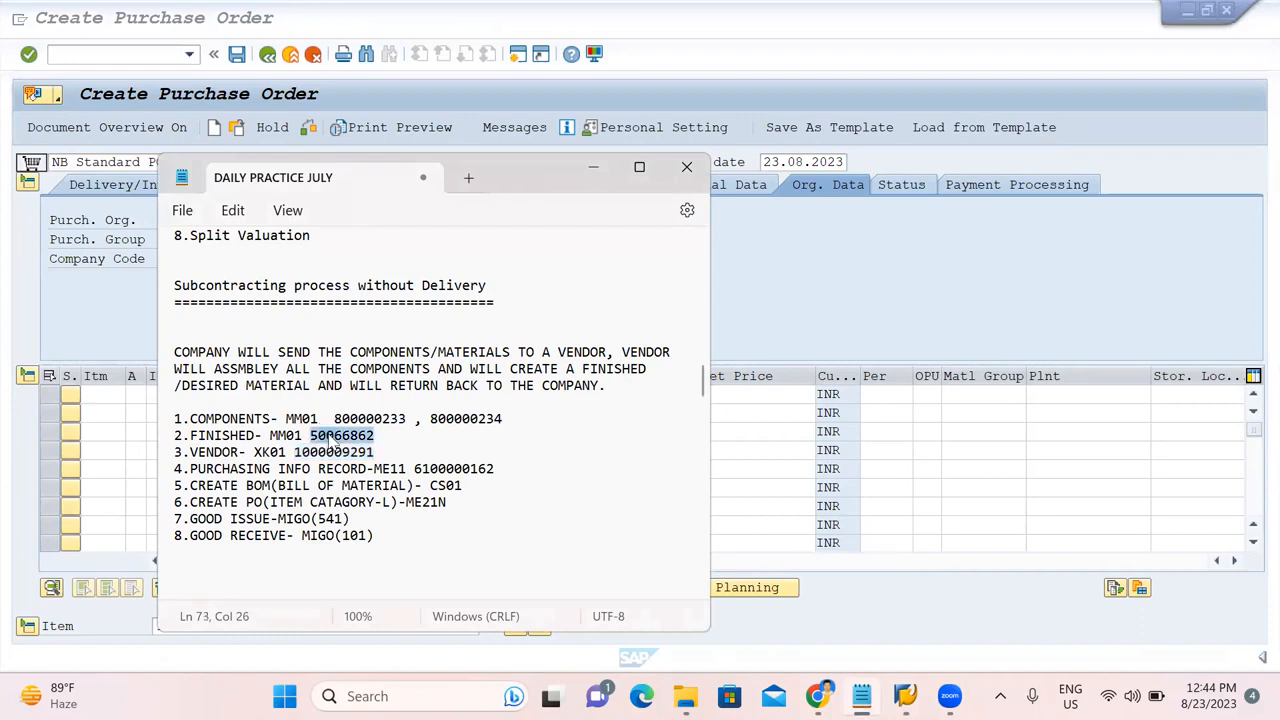
left_click(786, 302)
left_click(214, 410)
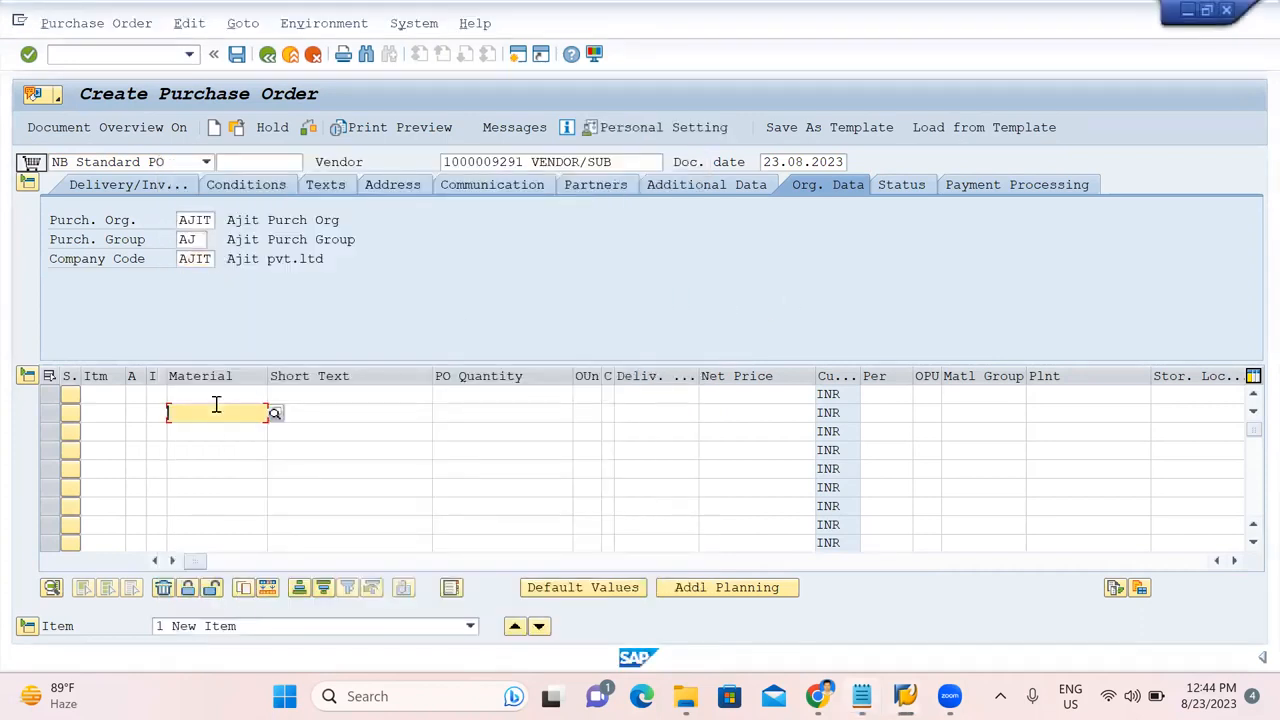
Set item 10 to Subcontracting category with material 50066862, quantity 50.
left_click(158, 394)
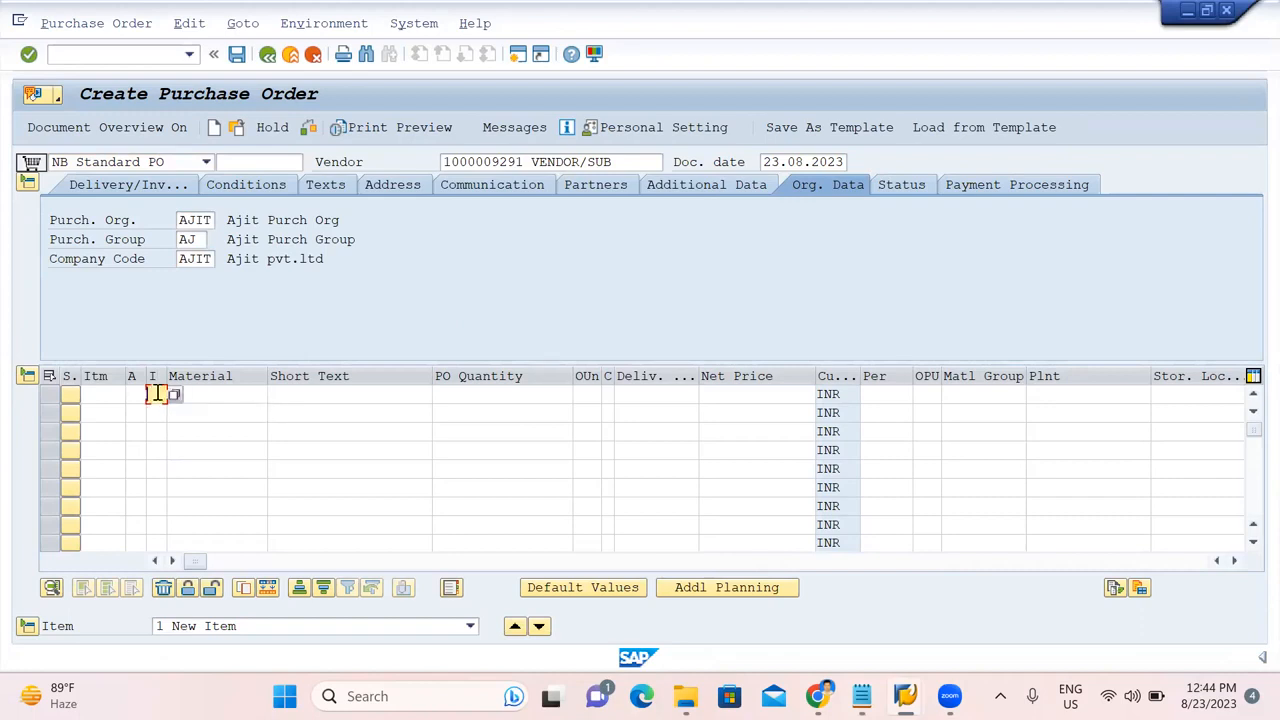
left_click(173, 395)
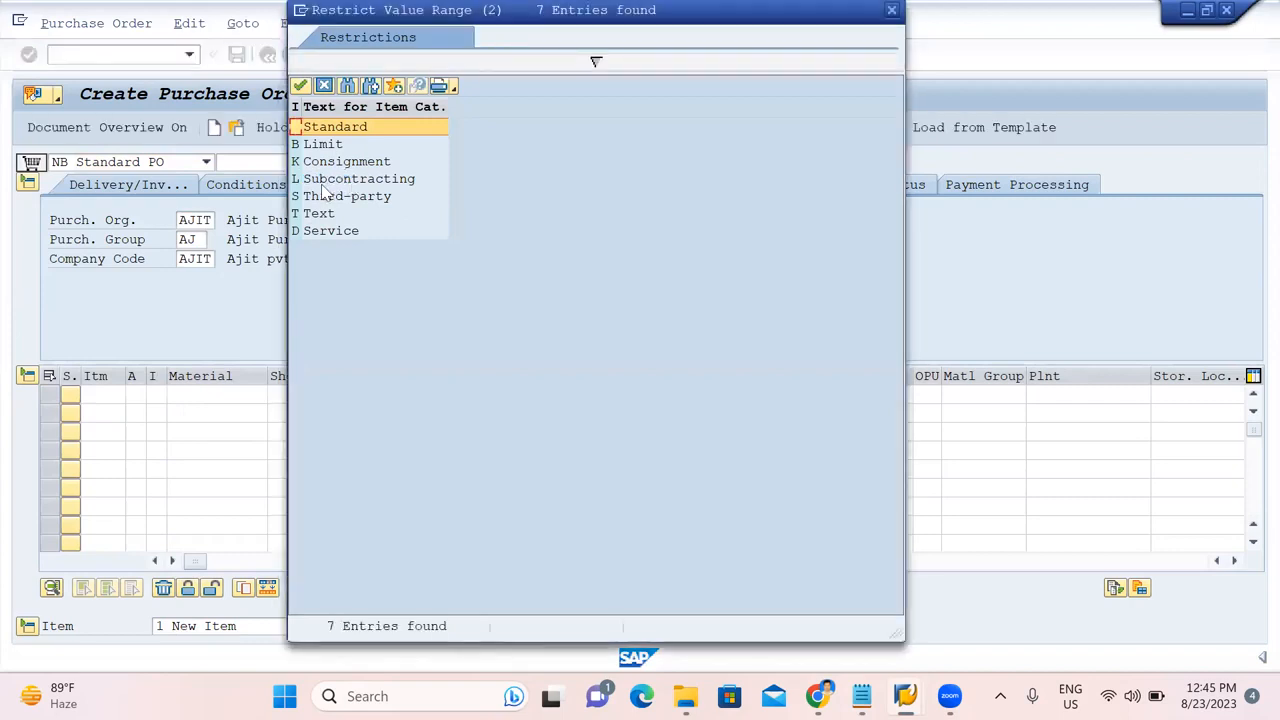
double_click(322, 185)
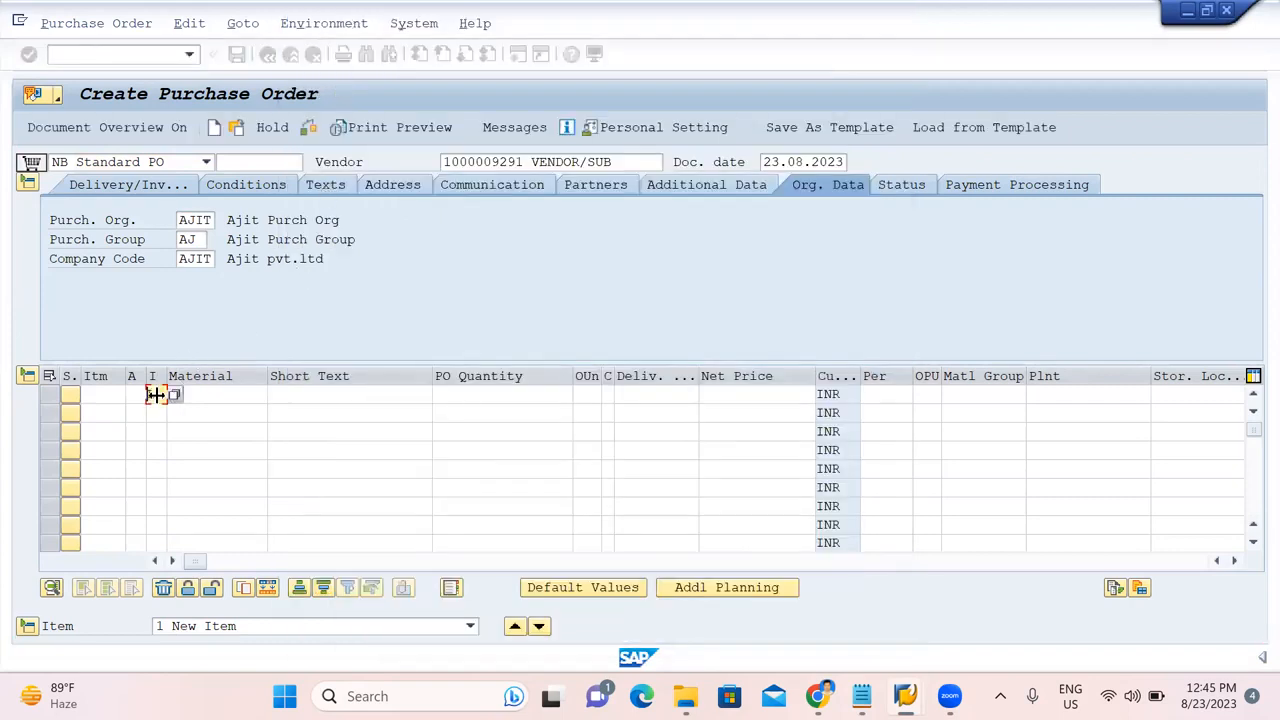
left_click(210, 393)
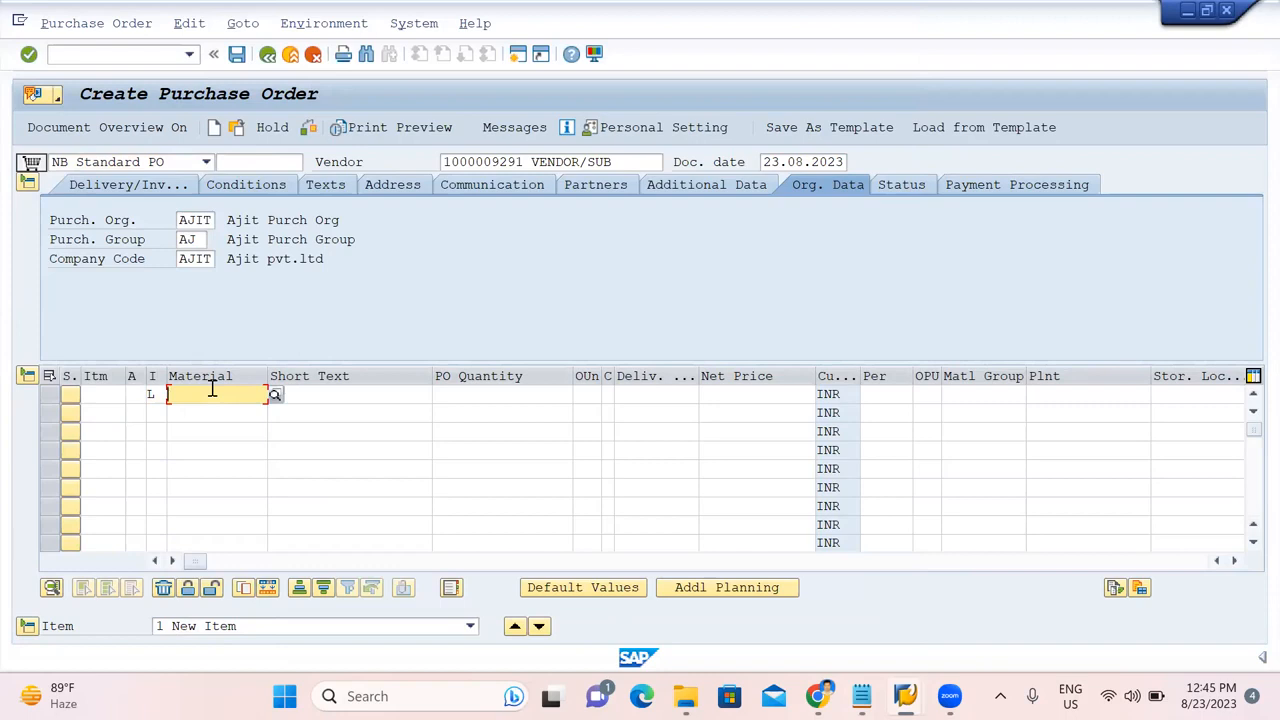
key("ctrl+v")
left_click(458, 396)
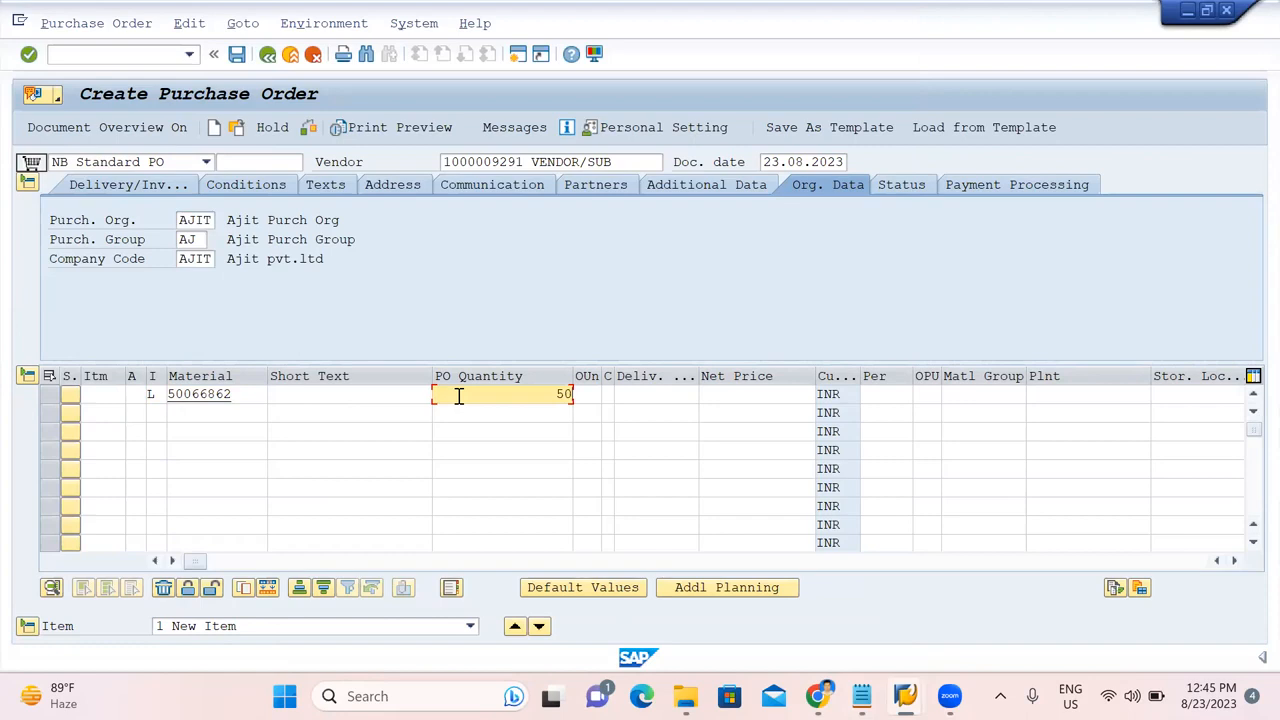
Give the item delivery date 30.10.2023, plant AJ01 and storage location 1000.
left_click(644, 392)
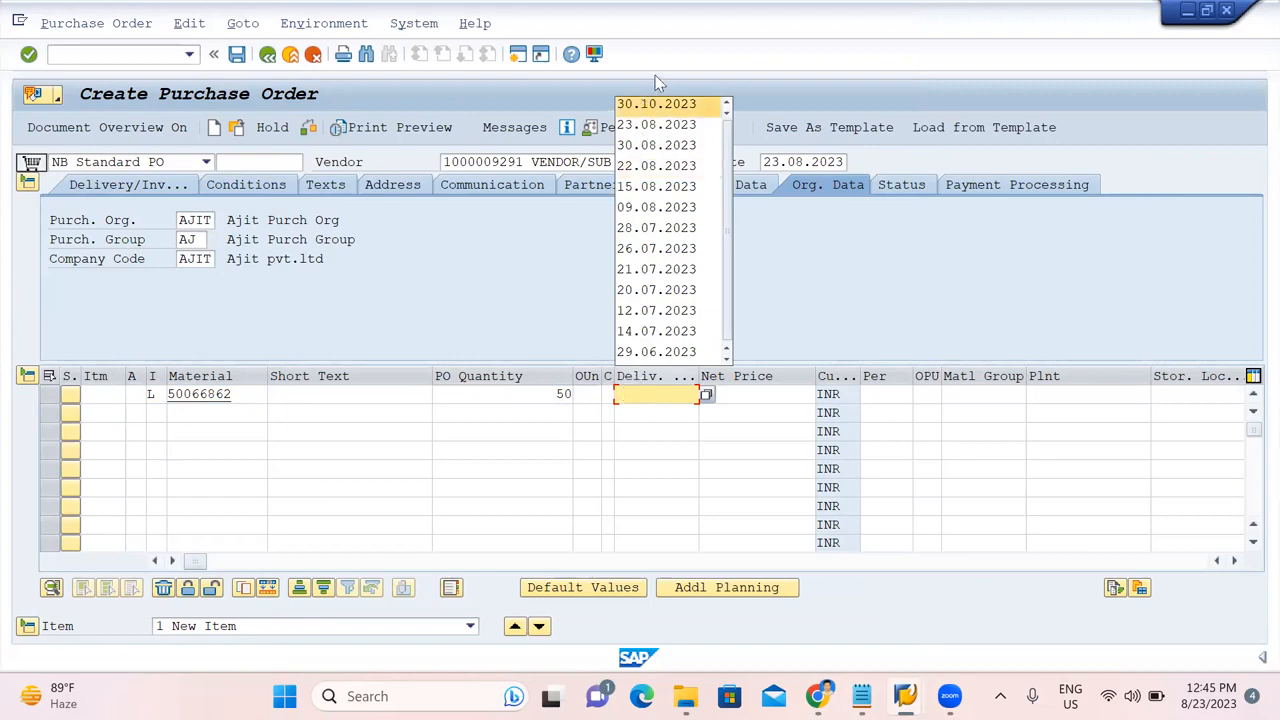
left_click(656, 108)
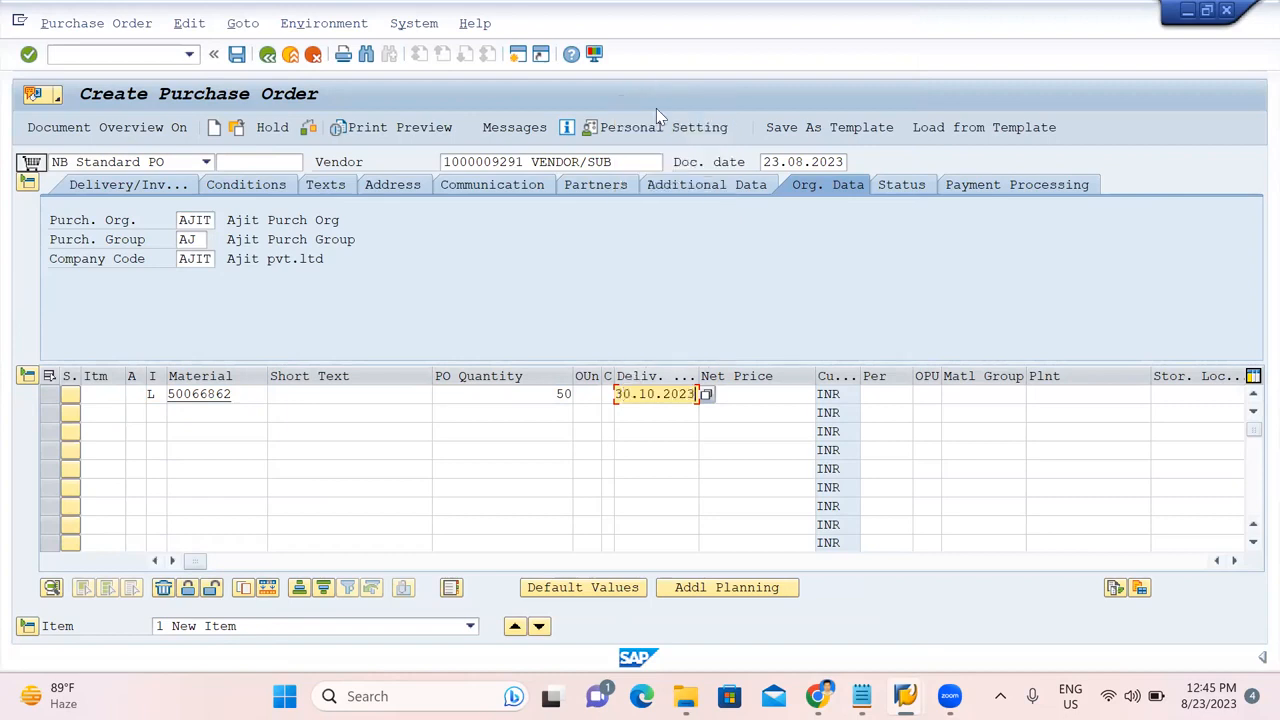
left_click(748, 395)
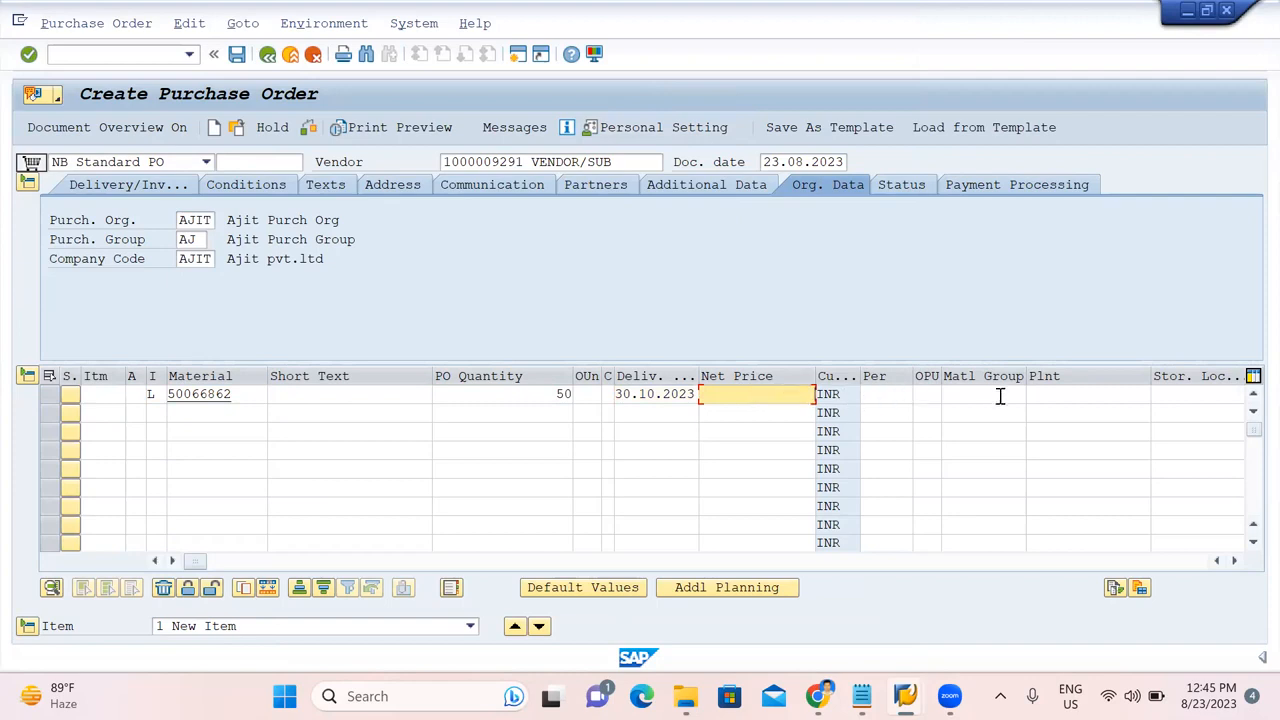
left_click(1064, 399)
type("AJ01")
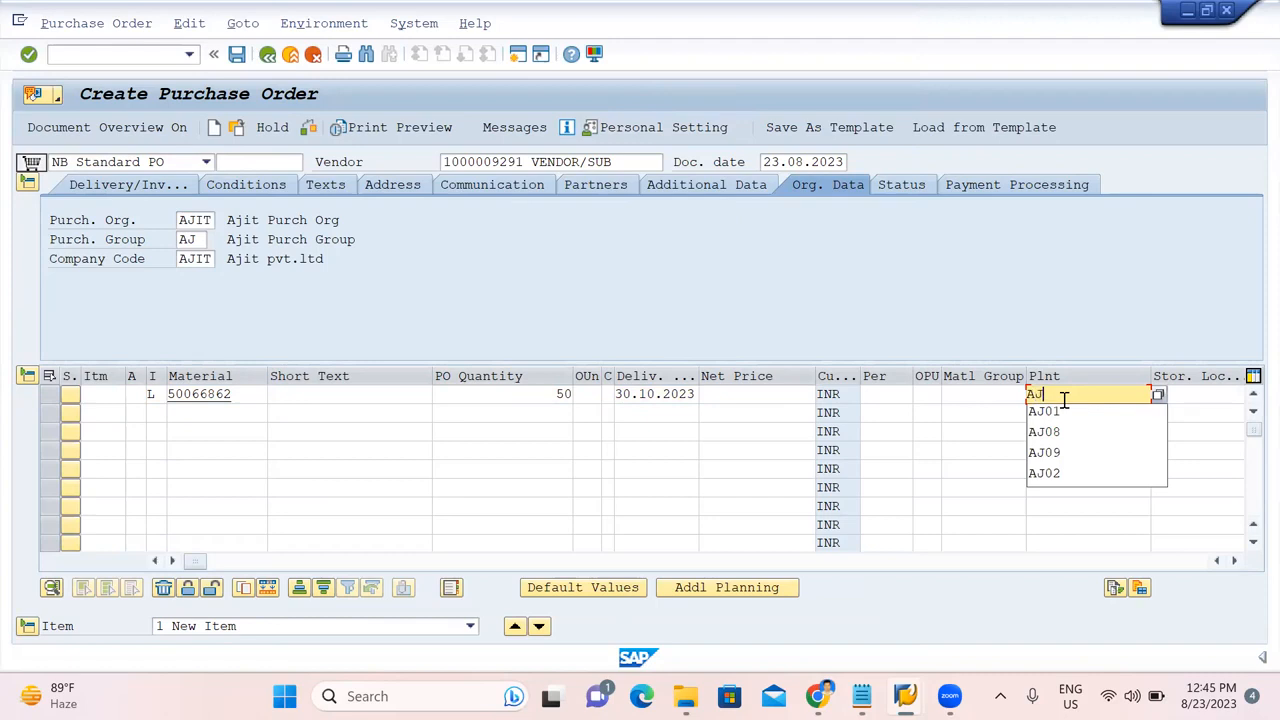
left_click(1184, 396)
type("1")
left_click(1182, 411)
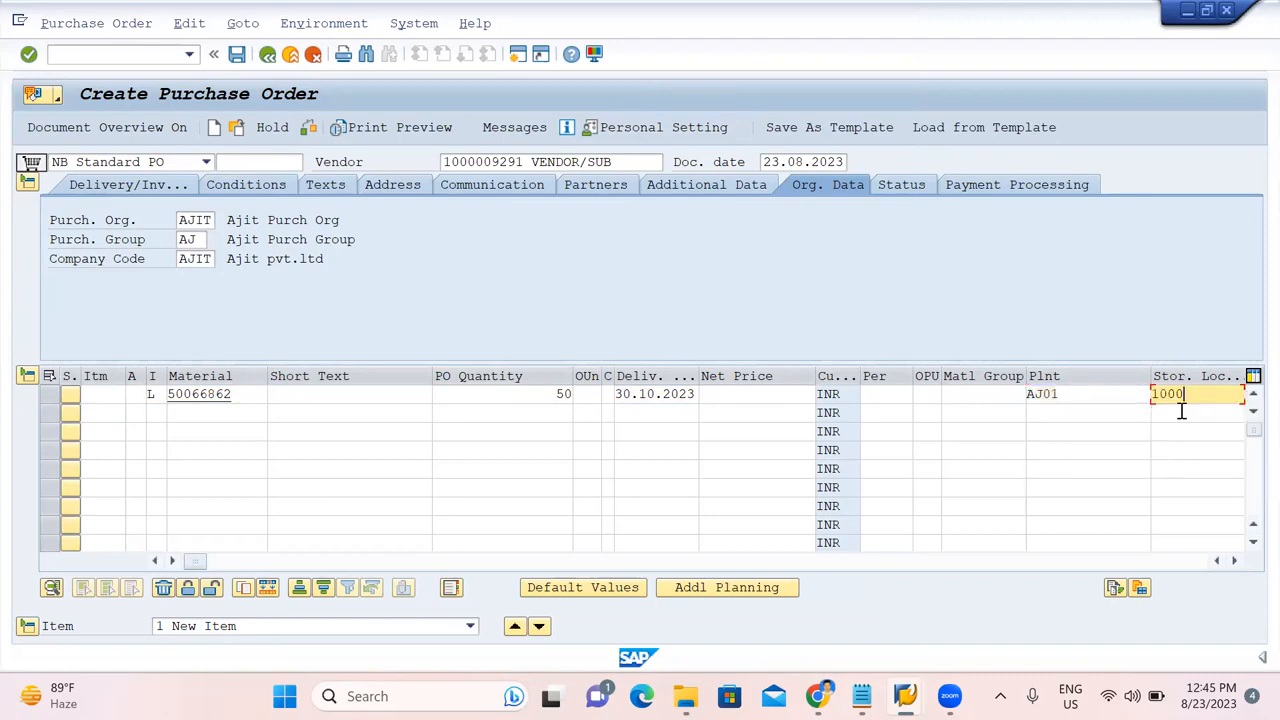
key("Return")
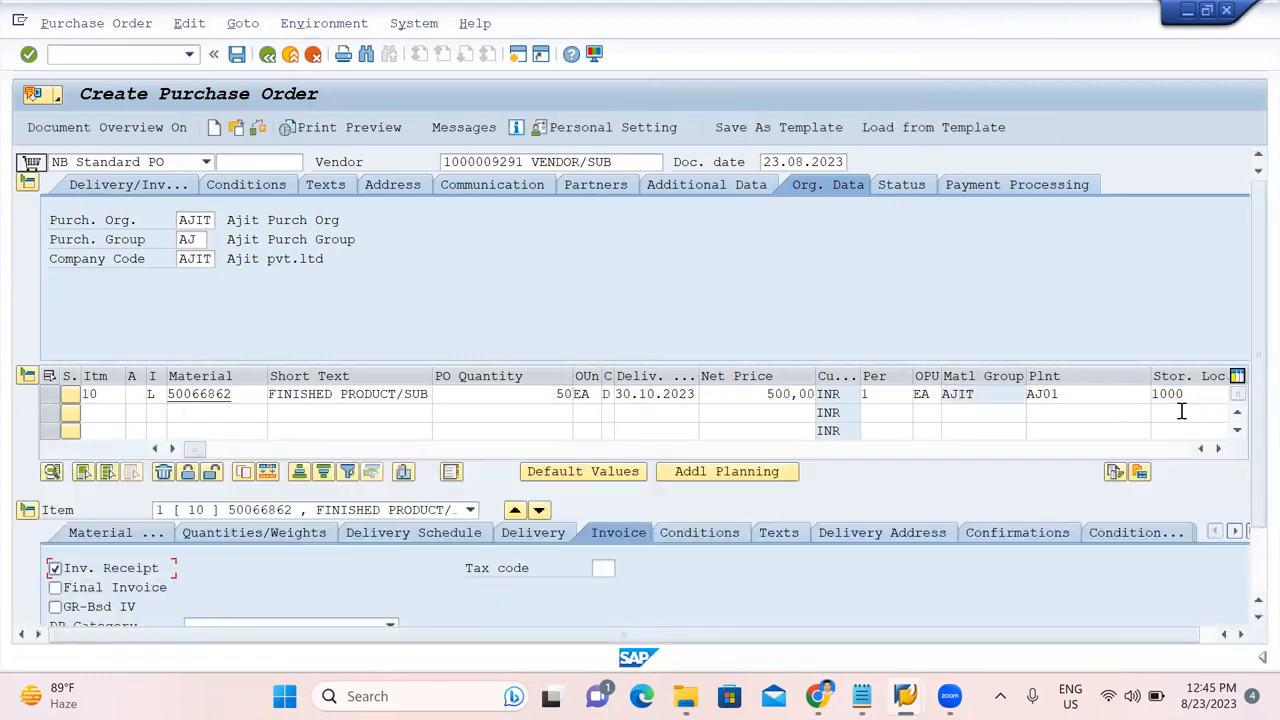
Enter tax code AB and tick GR-based invoice verification for item 10.
scroll(683, 580, "down", 1)
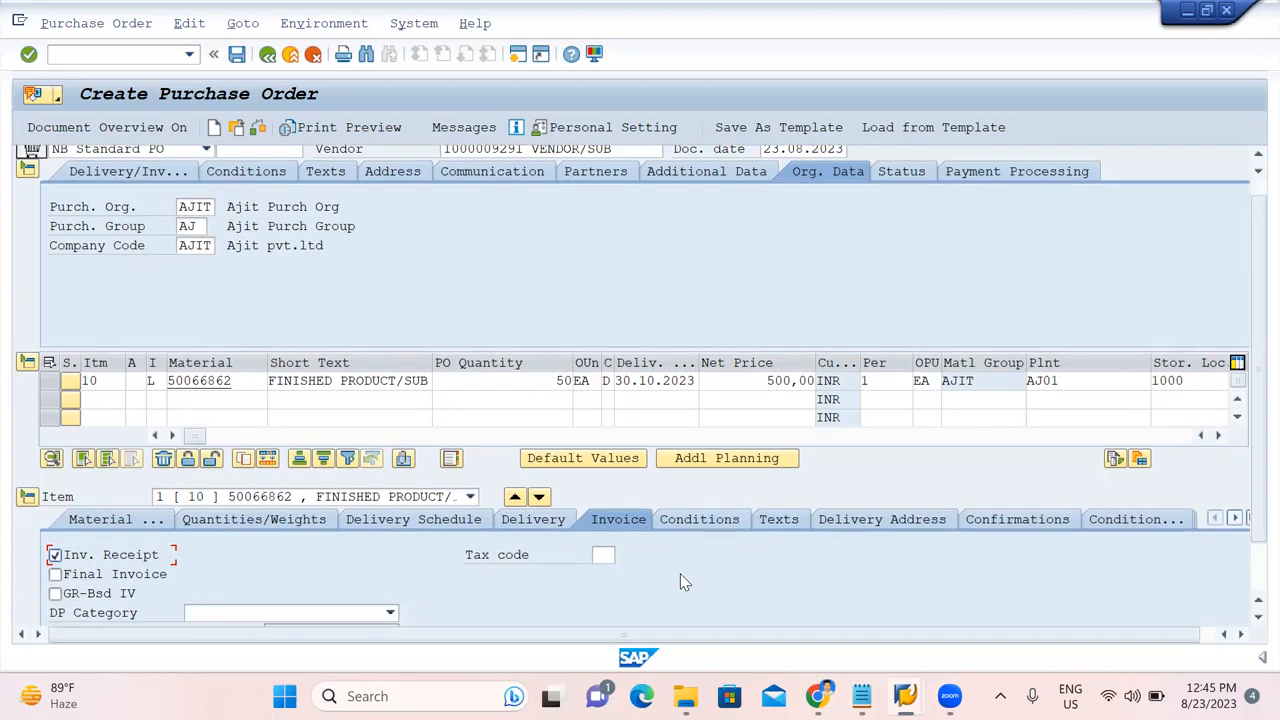
scroll(680, 576, "down", 3)
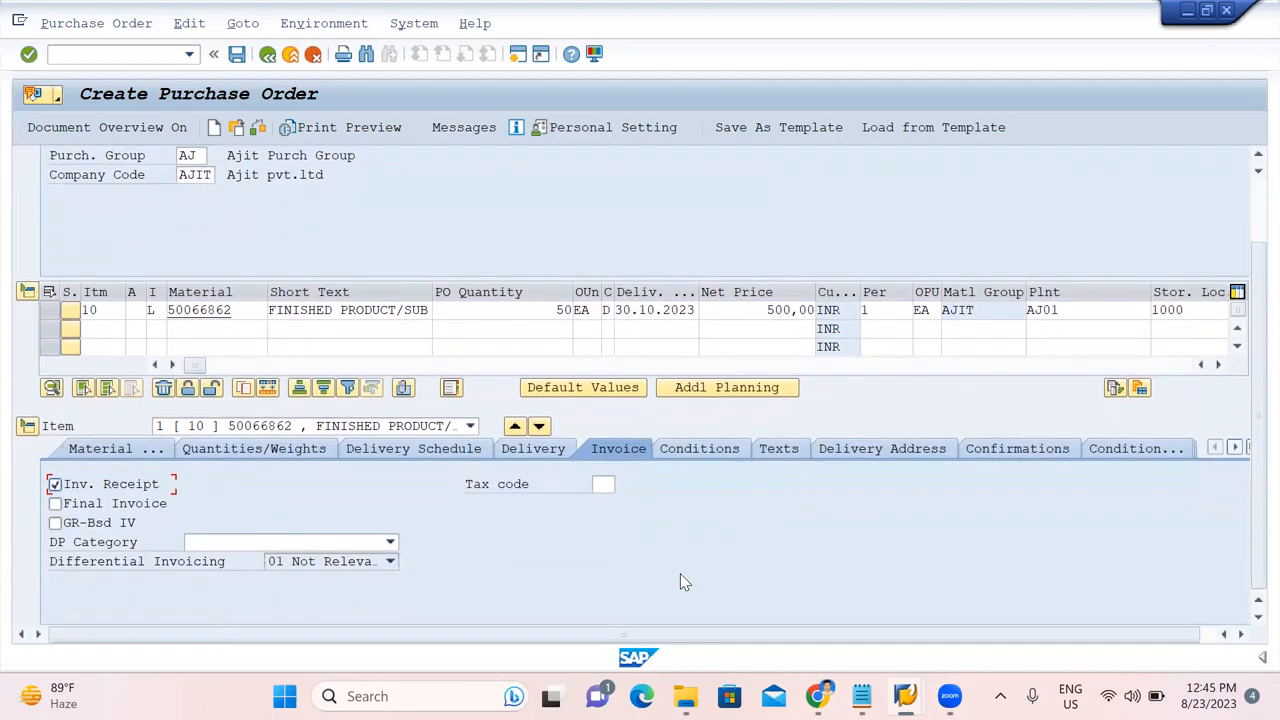
left_click(602, 486)
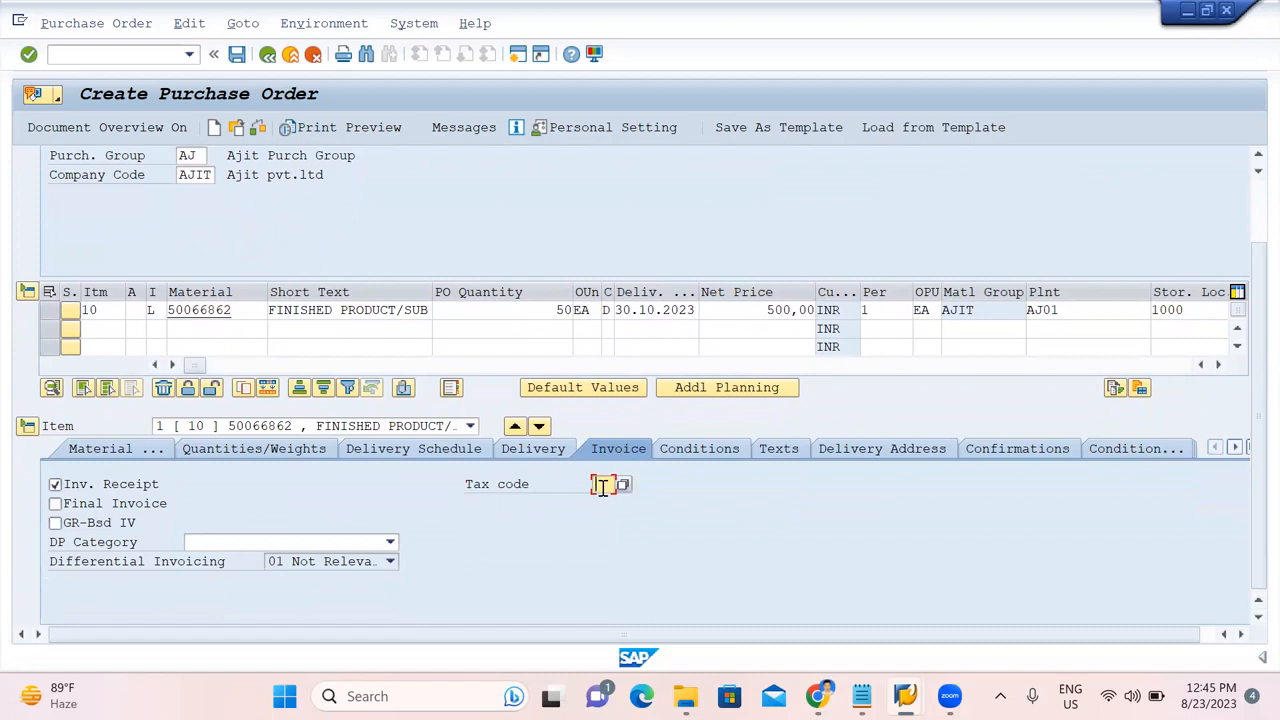
type("AP")
key("BackSpace")
type("B")
left_click(55, 523)
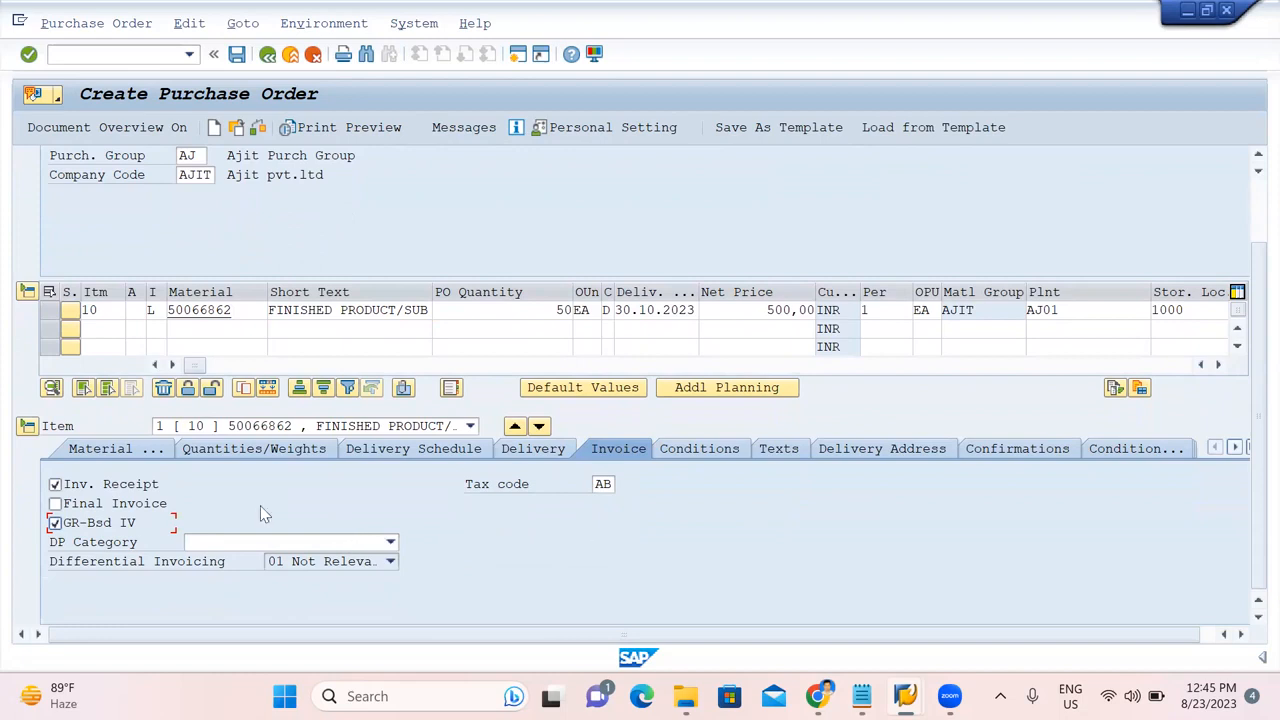
Review item 10's components: COMPONENT-1 at 100 EA and COMPONENT-2 at 150 EA.
left_click(107, 449)
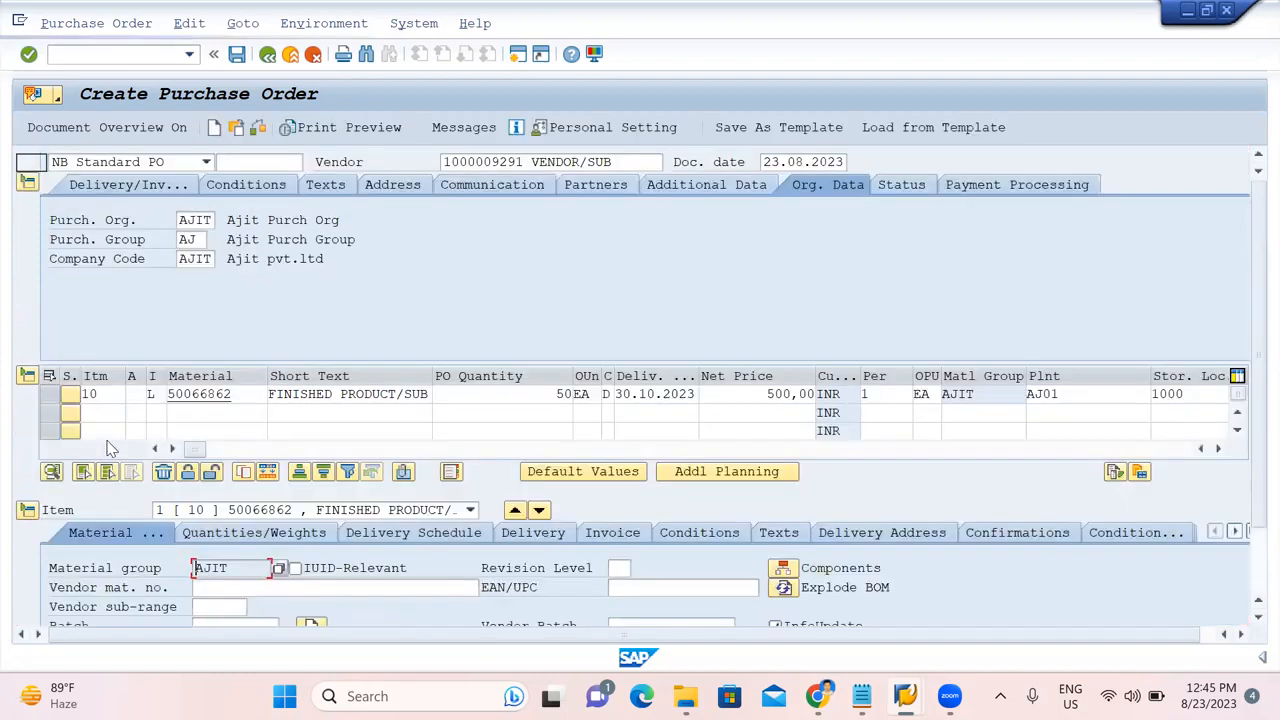
scroll(398, 453, "down", 2)
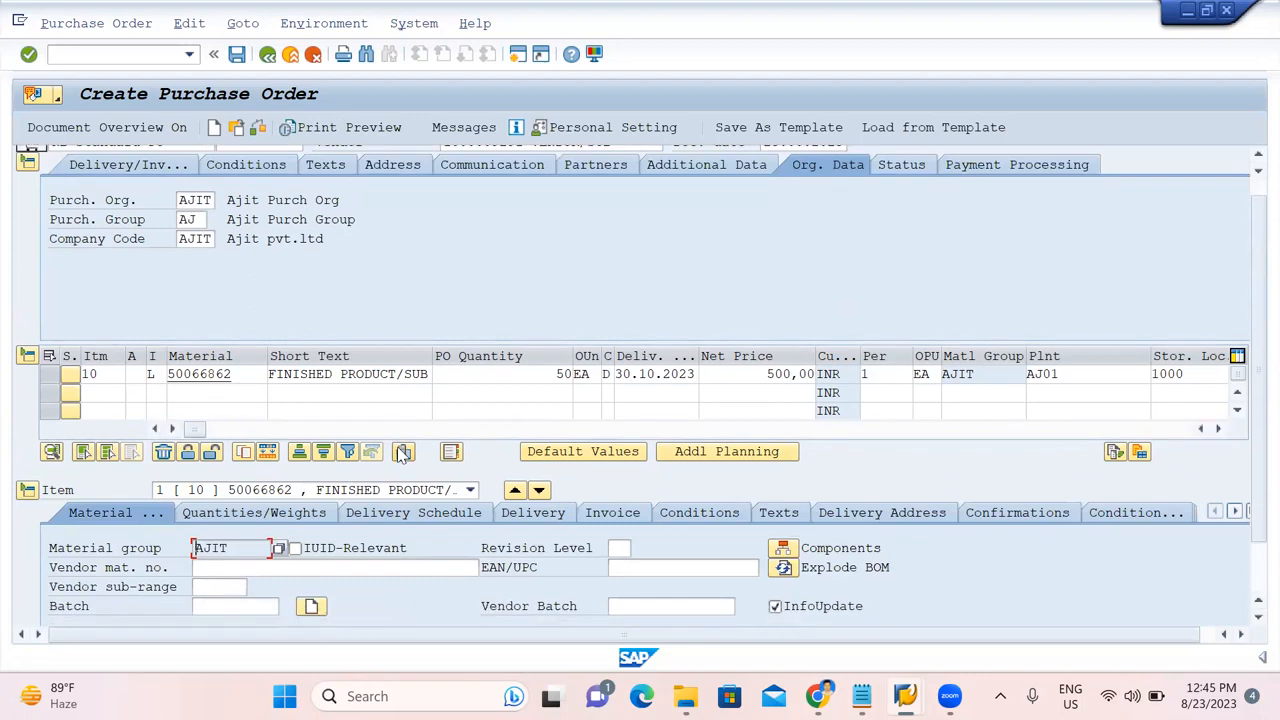
scroll(398, 453, "down", 1)
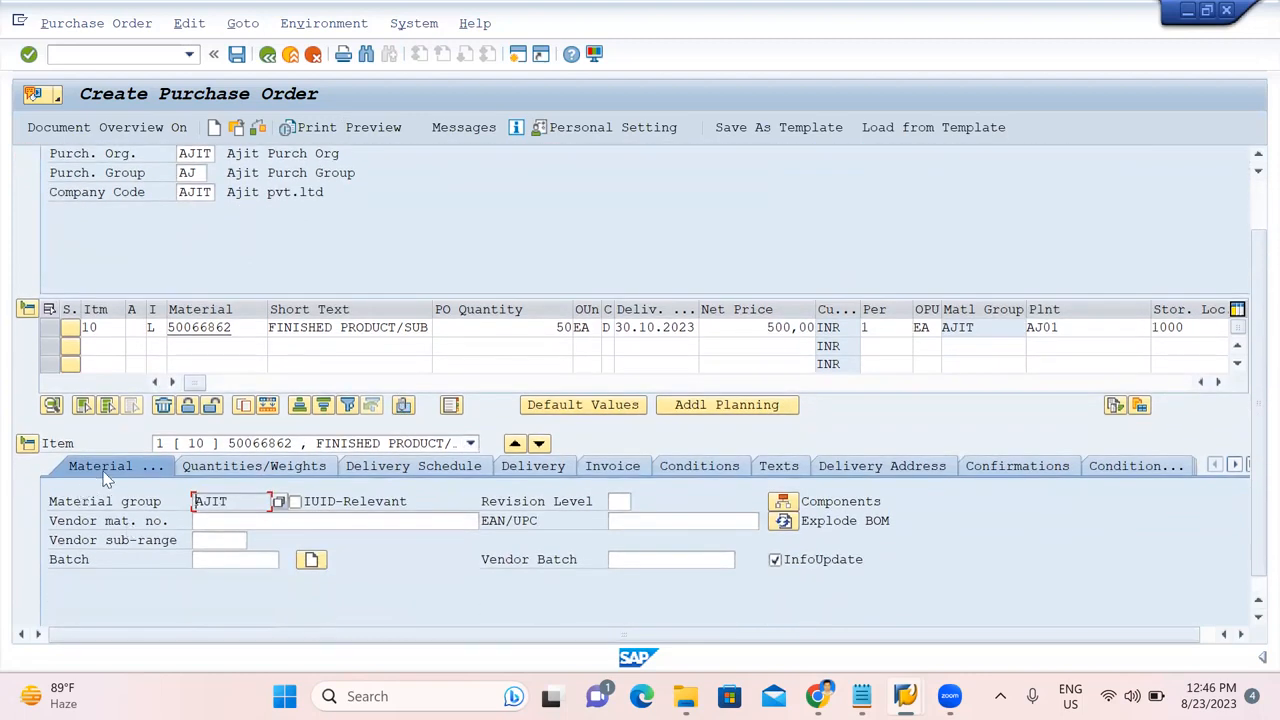
scroll(584, 507, "down", 1)
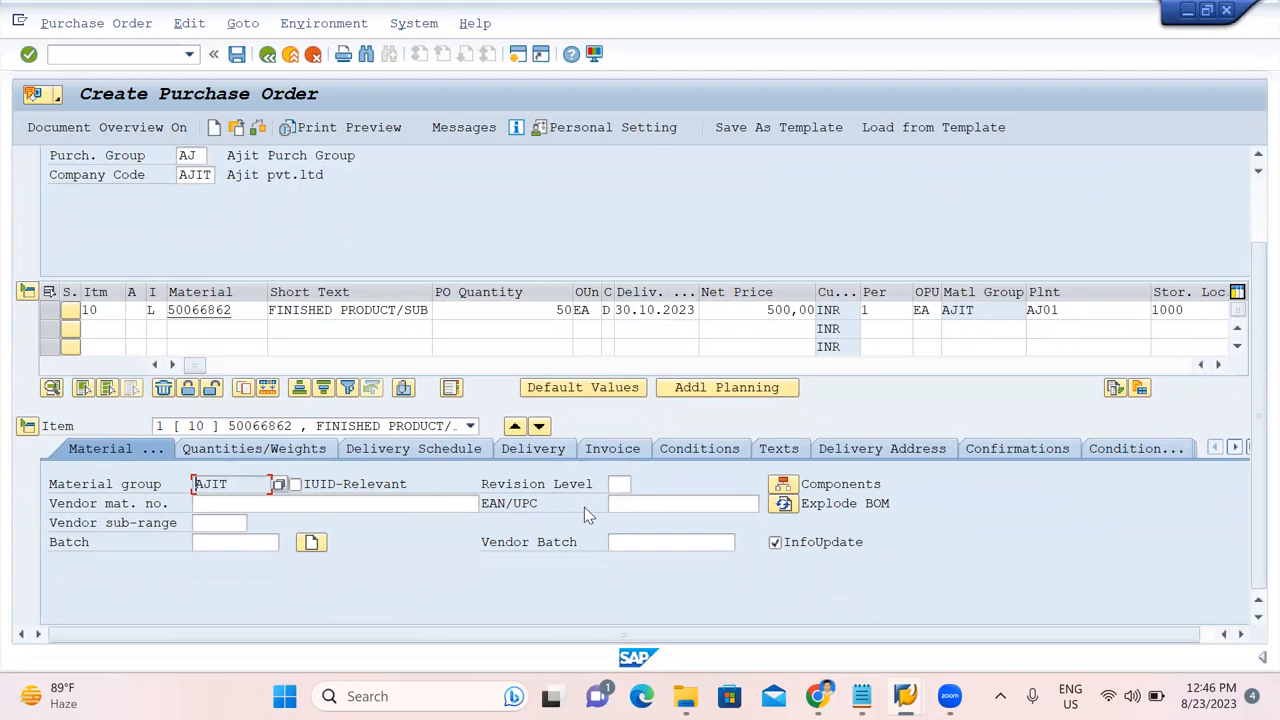
left_click(783, 487)
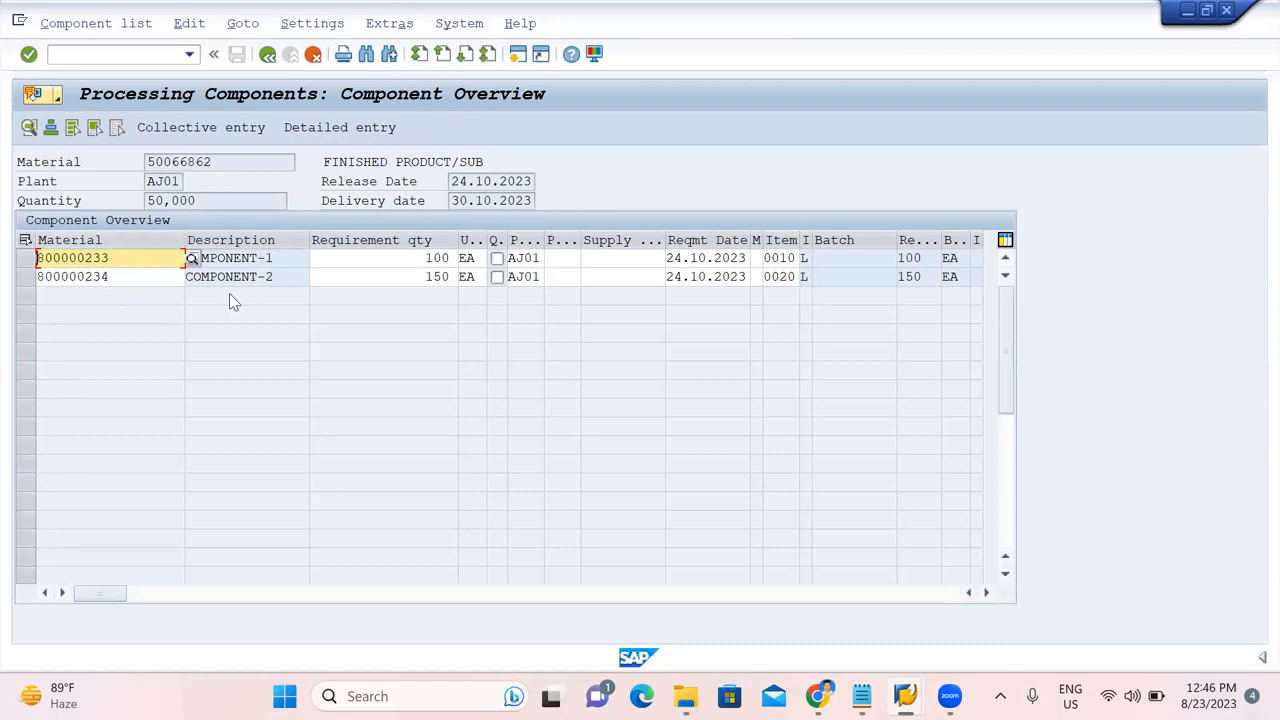
left_click(268, 56)
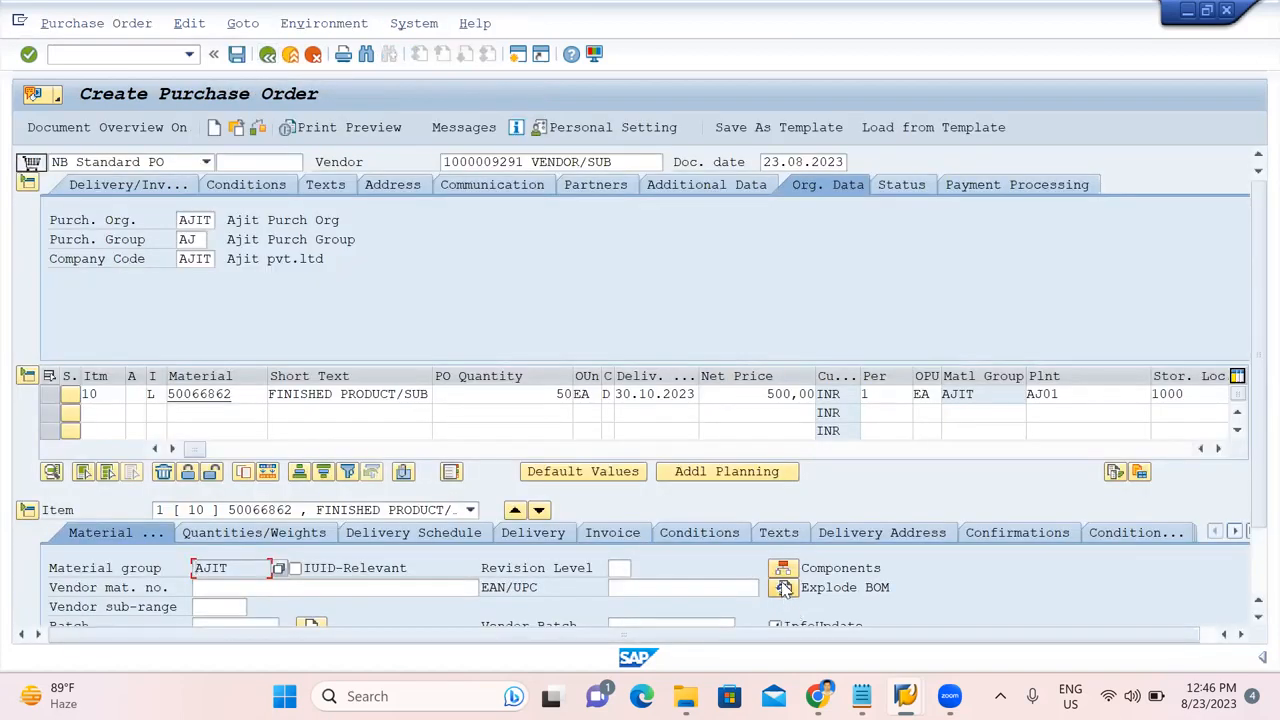
left_click(784, 588)
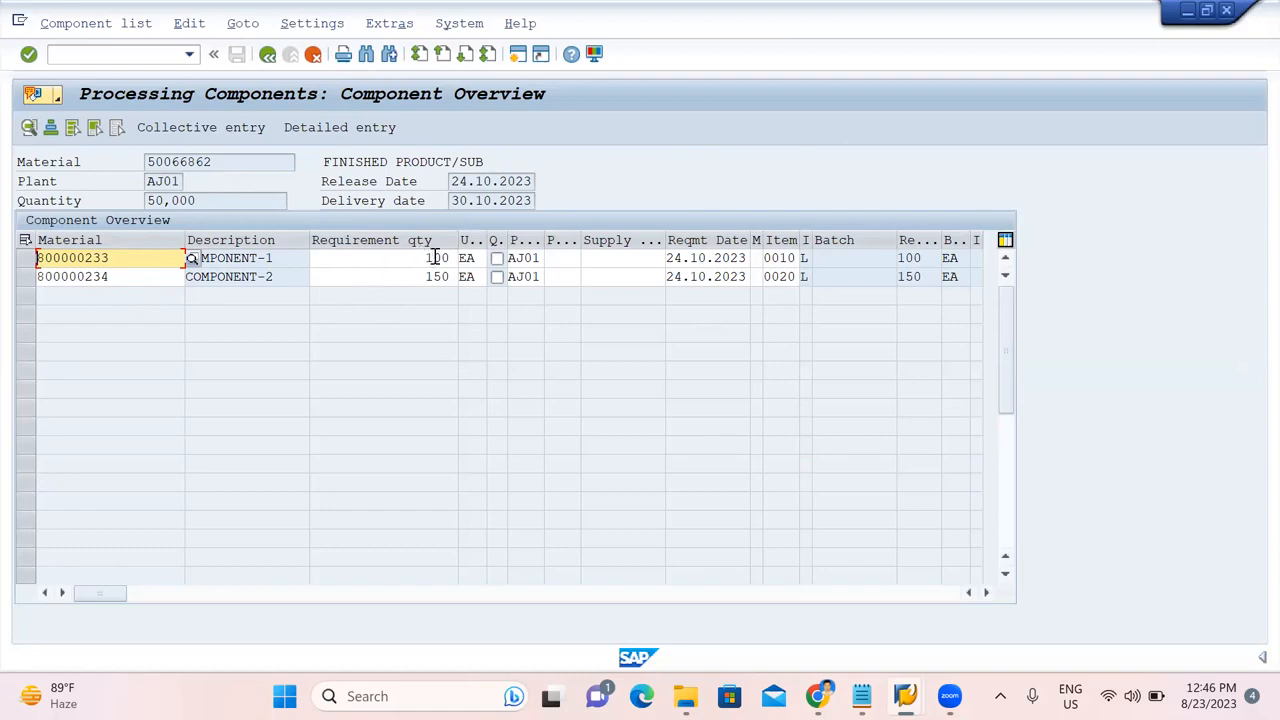
left_click(268, 54)
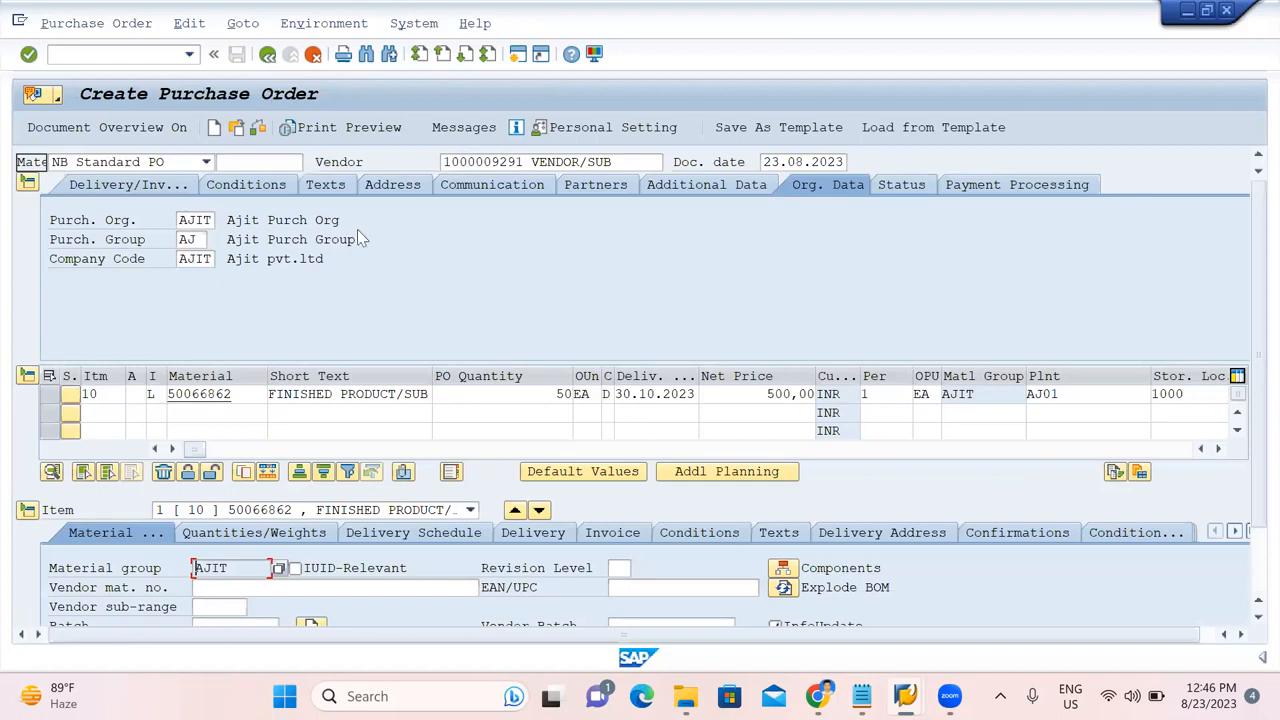
Check the subcontracting purchase order and confirm no messages are issued.
left_click(259, 129)
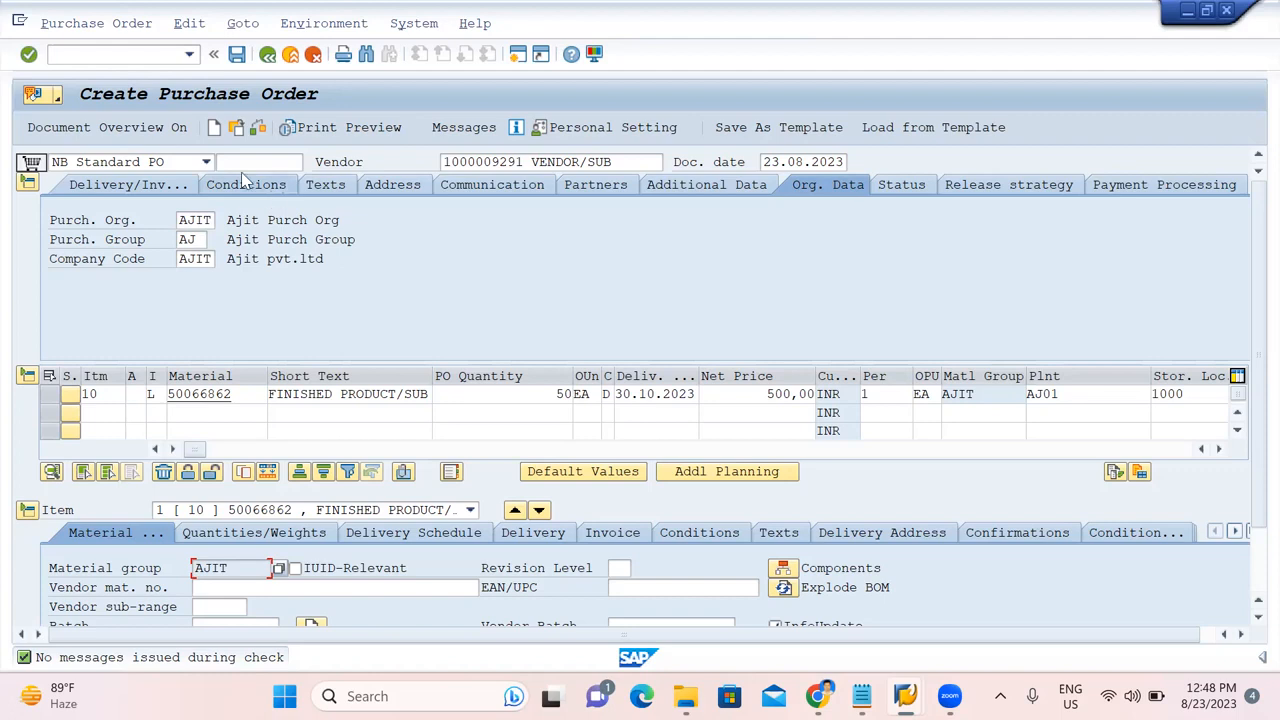
Save the PO and paste its new number after the ME21N line in the notes.
left_click(237, 55)
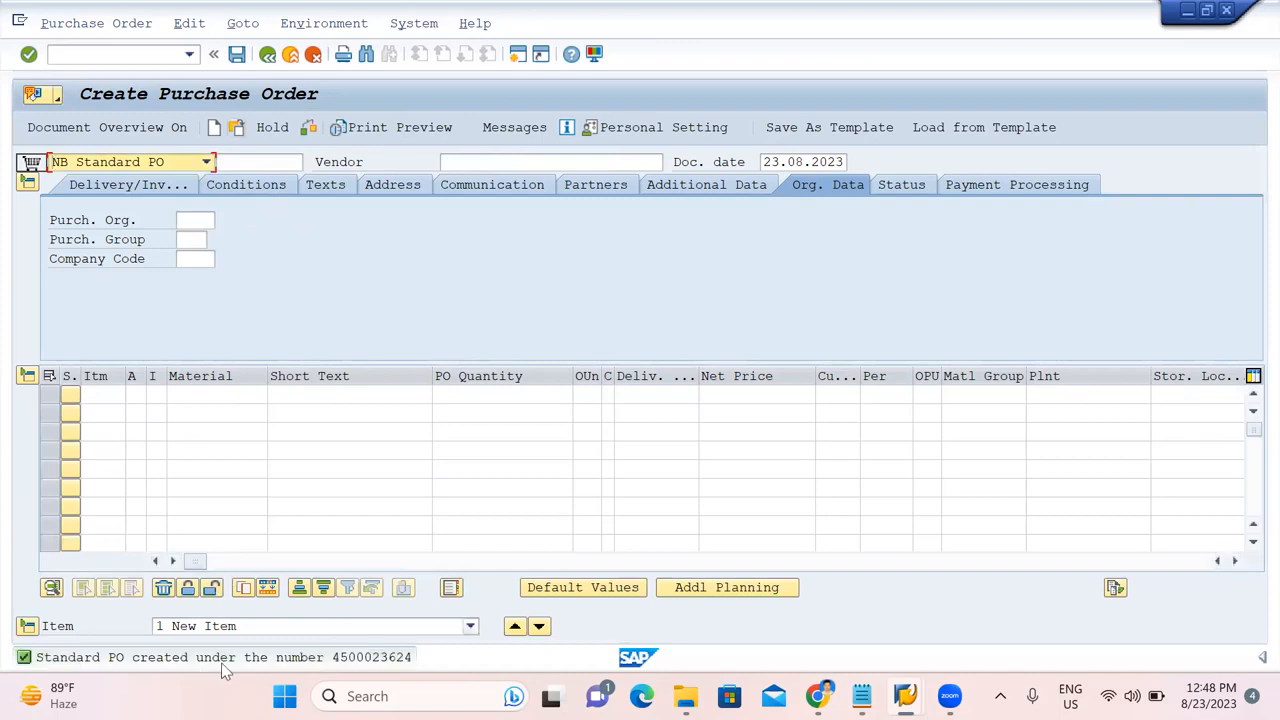
double_click(224, 660)
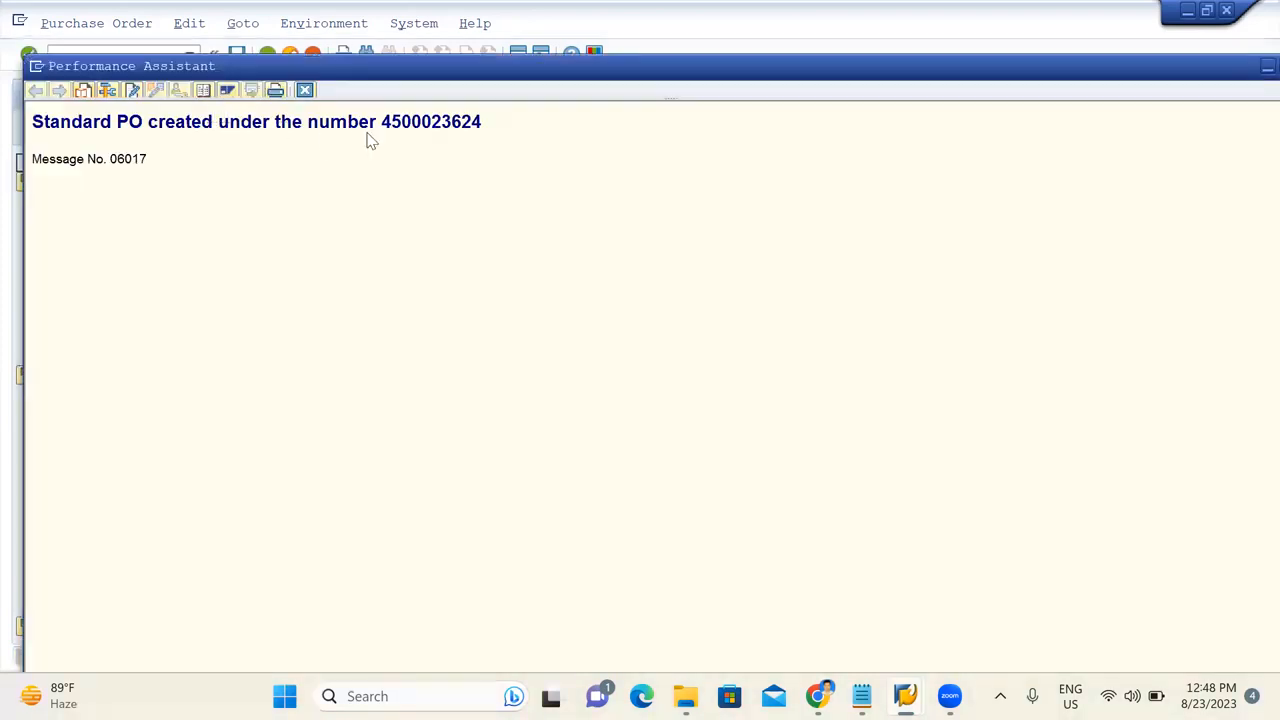
double_click(416, 130)
key("ctrl+c")
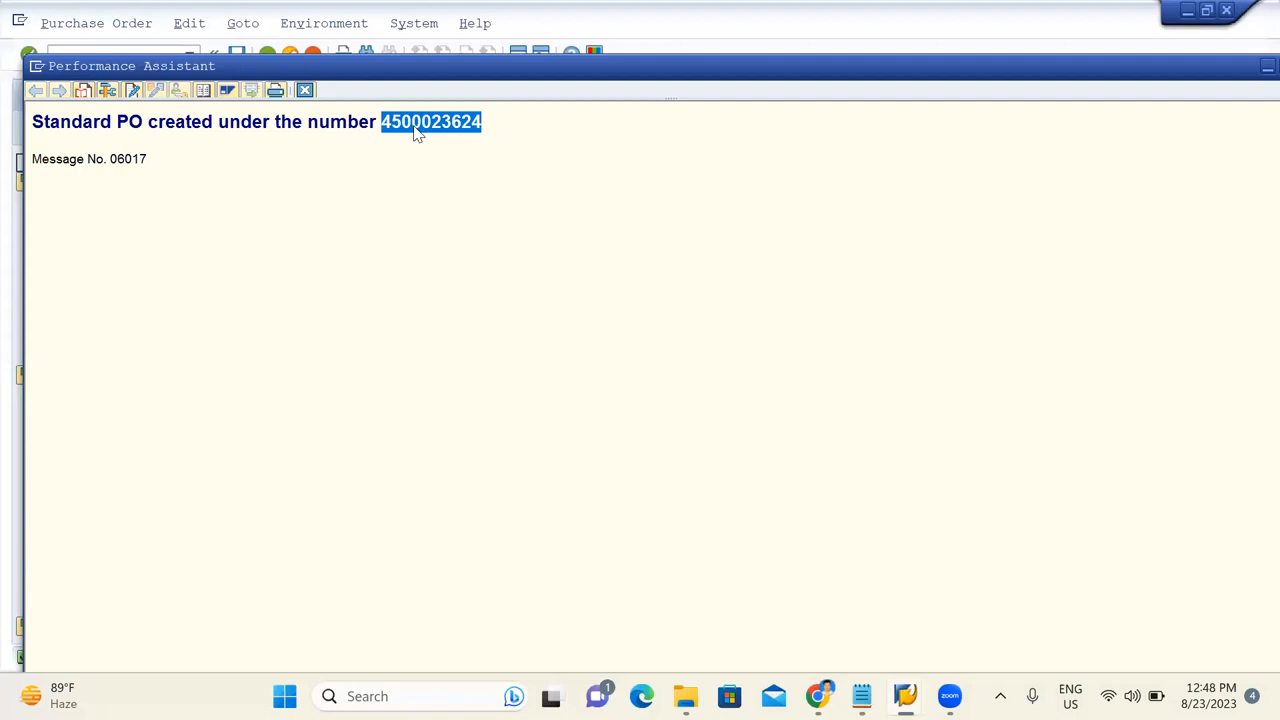
left_click(861, 697)
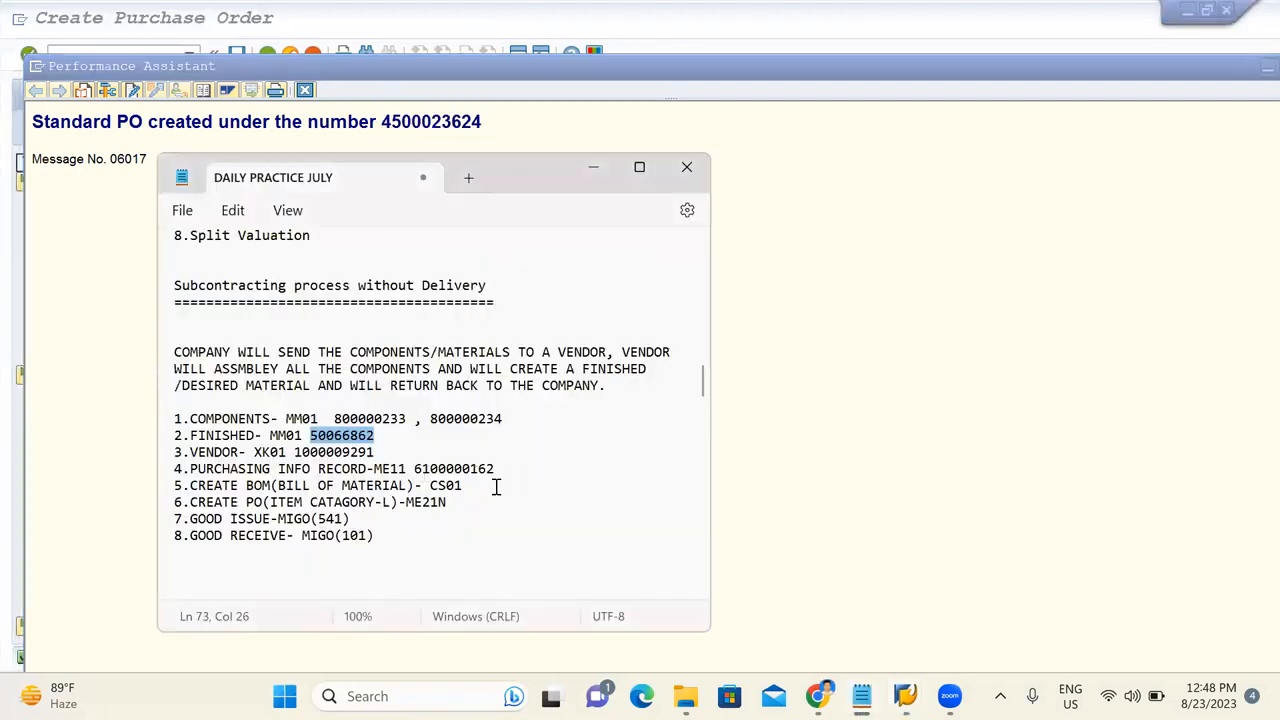
left_click(496, 487)
left_click(490, 502)
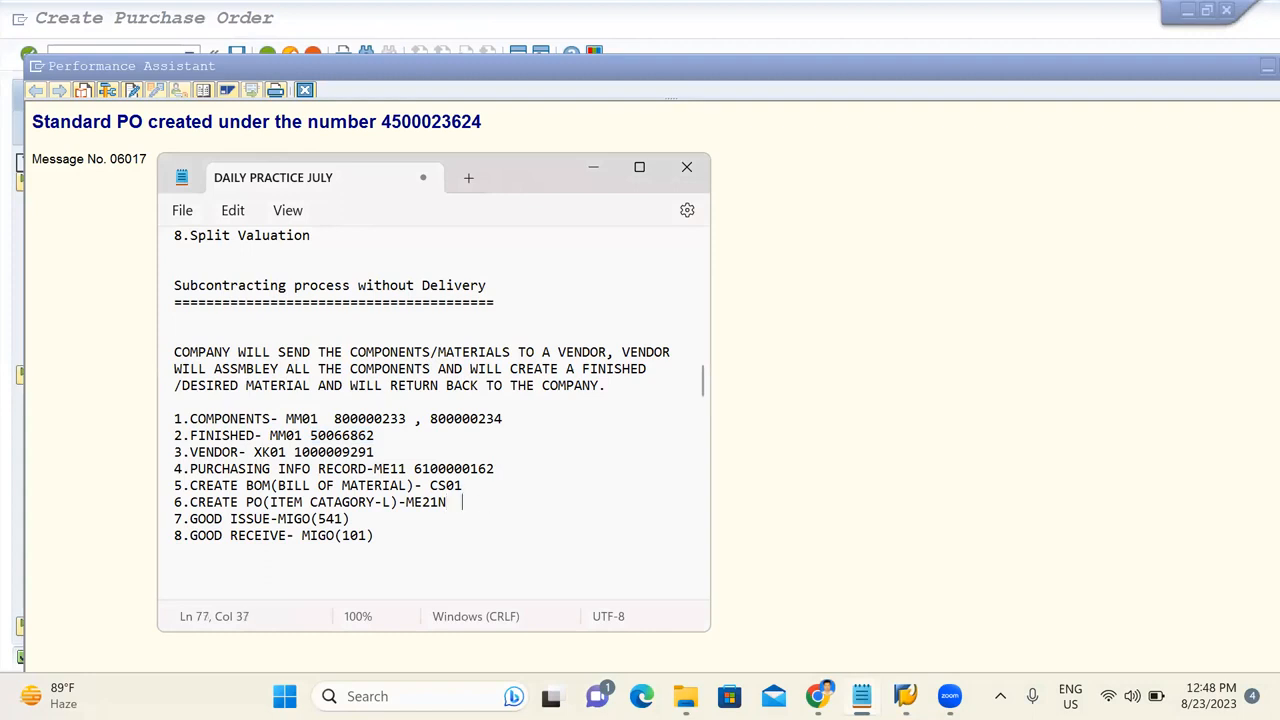
key("ctrl+v")
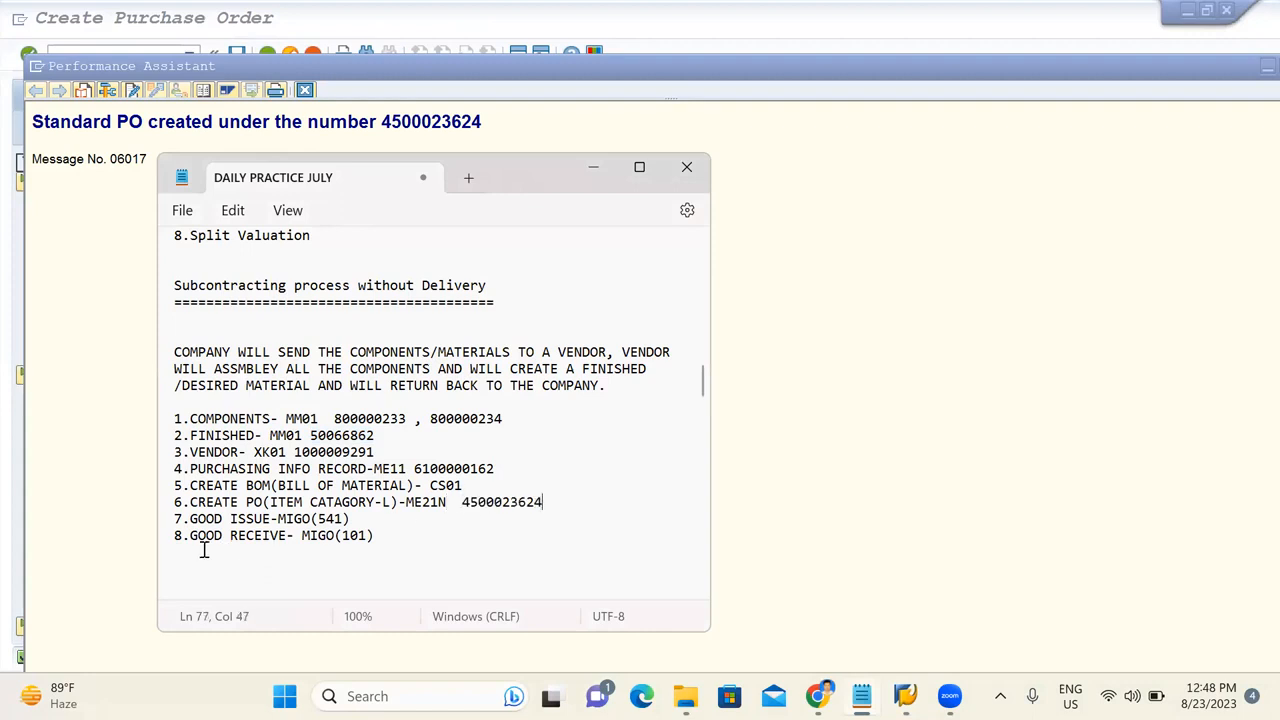
Close the notes and message window, then launch MIGO.
left_click(598, 168)
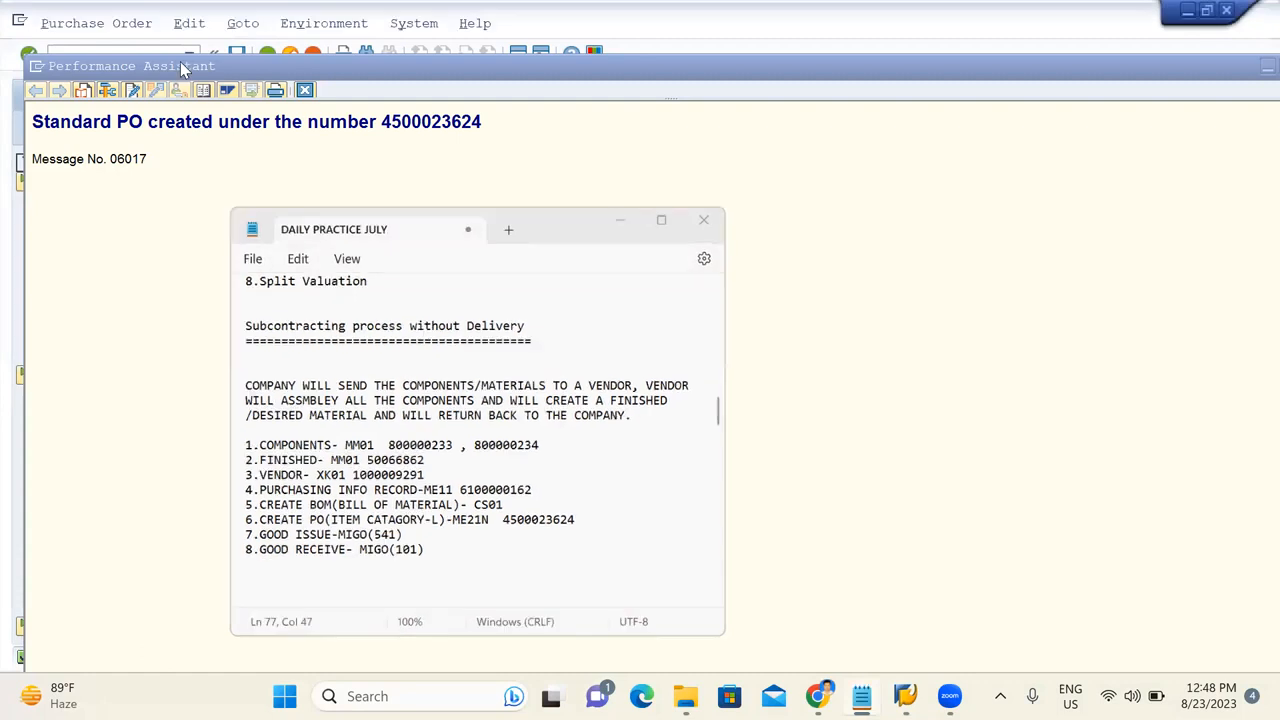
left_click(305, 90)
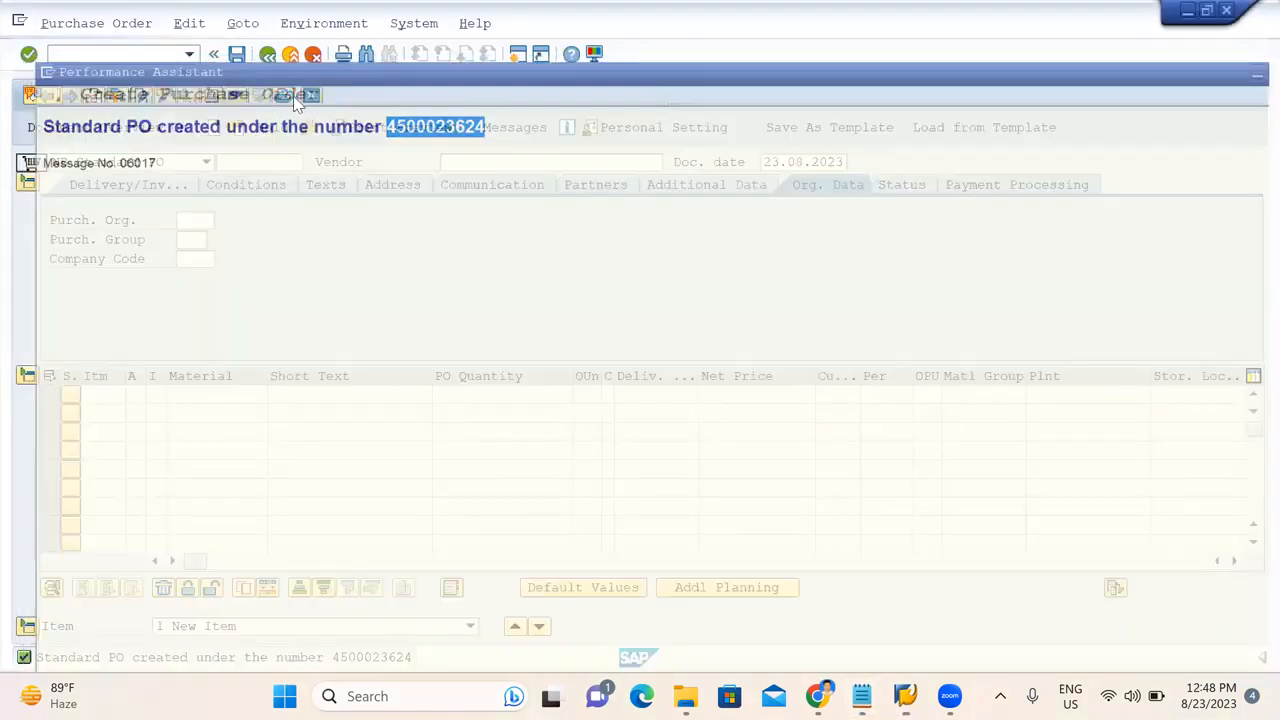
type("/NMIGO")
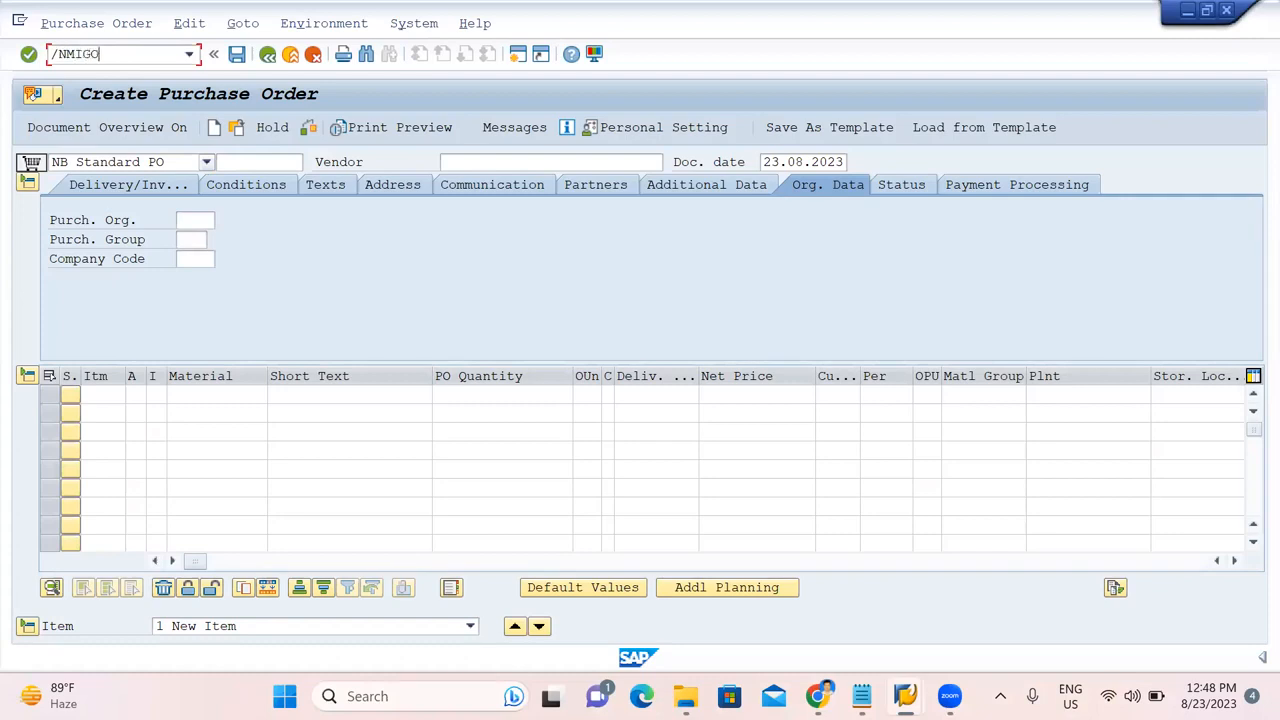
key("Return")
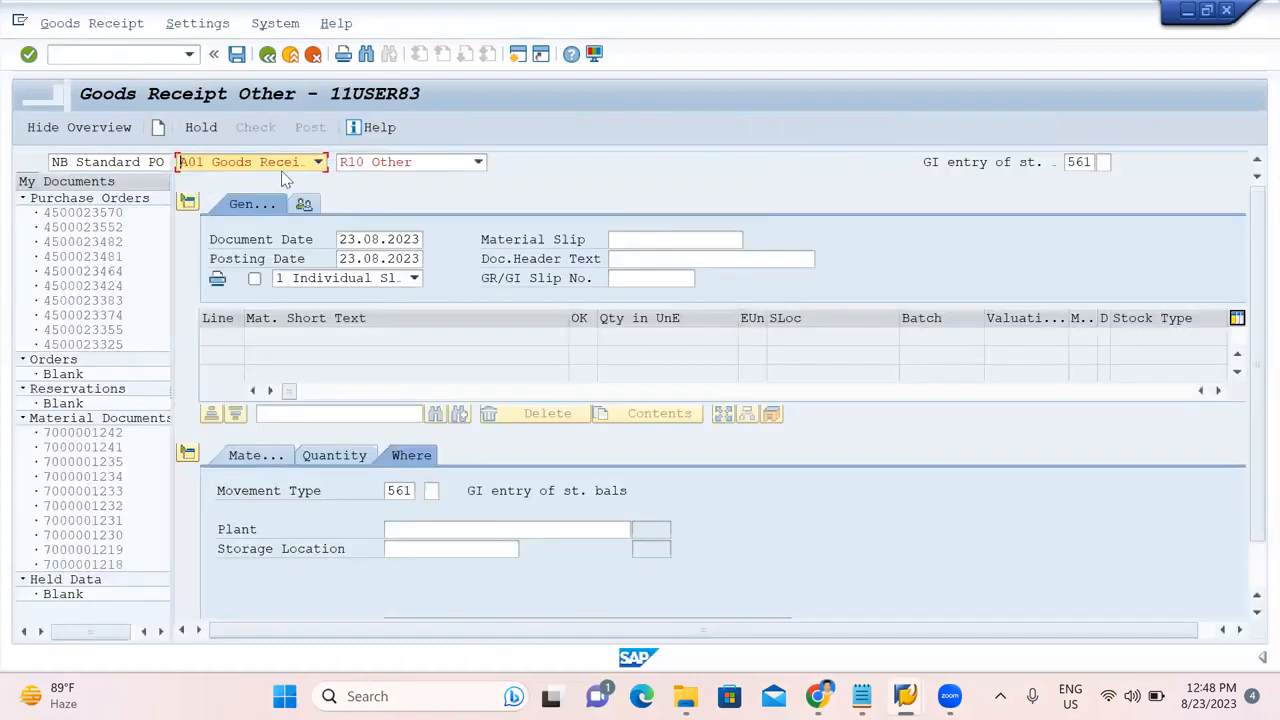
Set MIGO to Goods Issue against a Purchase Order and browse the movement types.
left_click(300, 164)
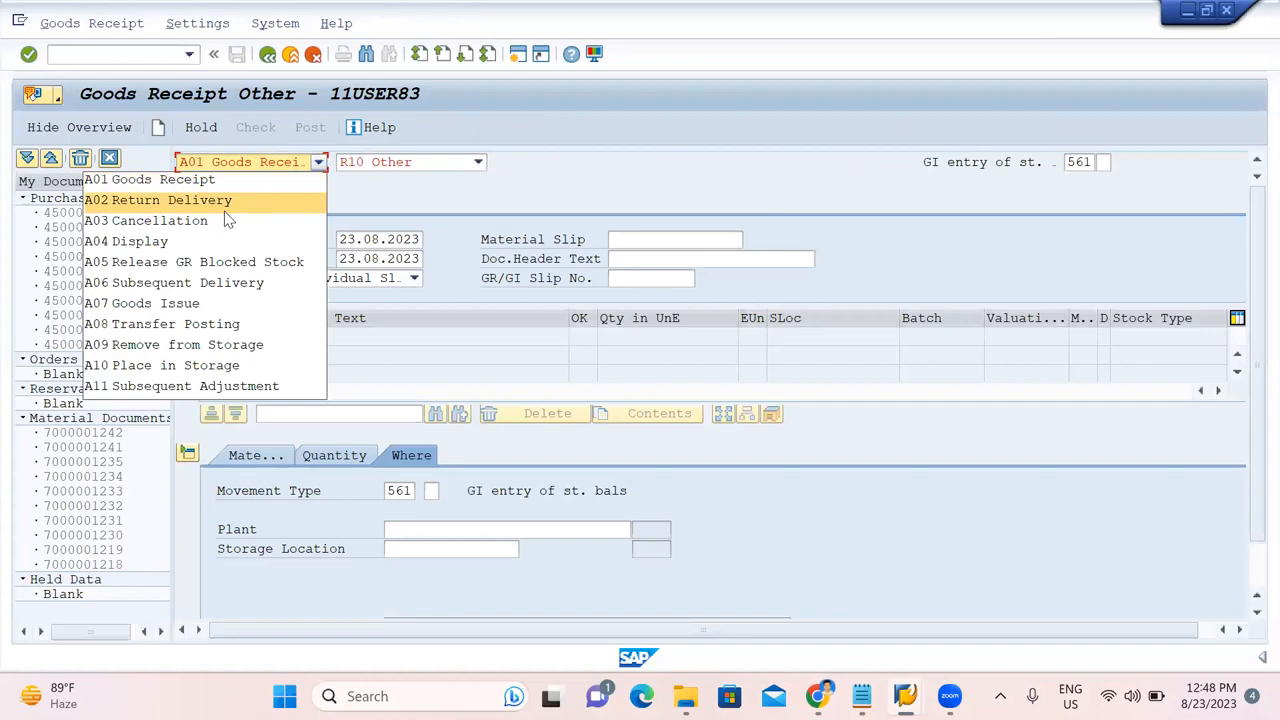
left_click(200, 303)
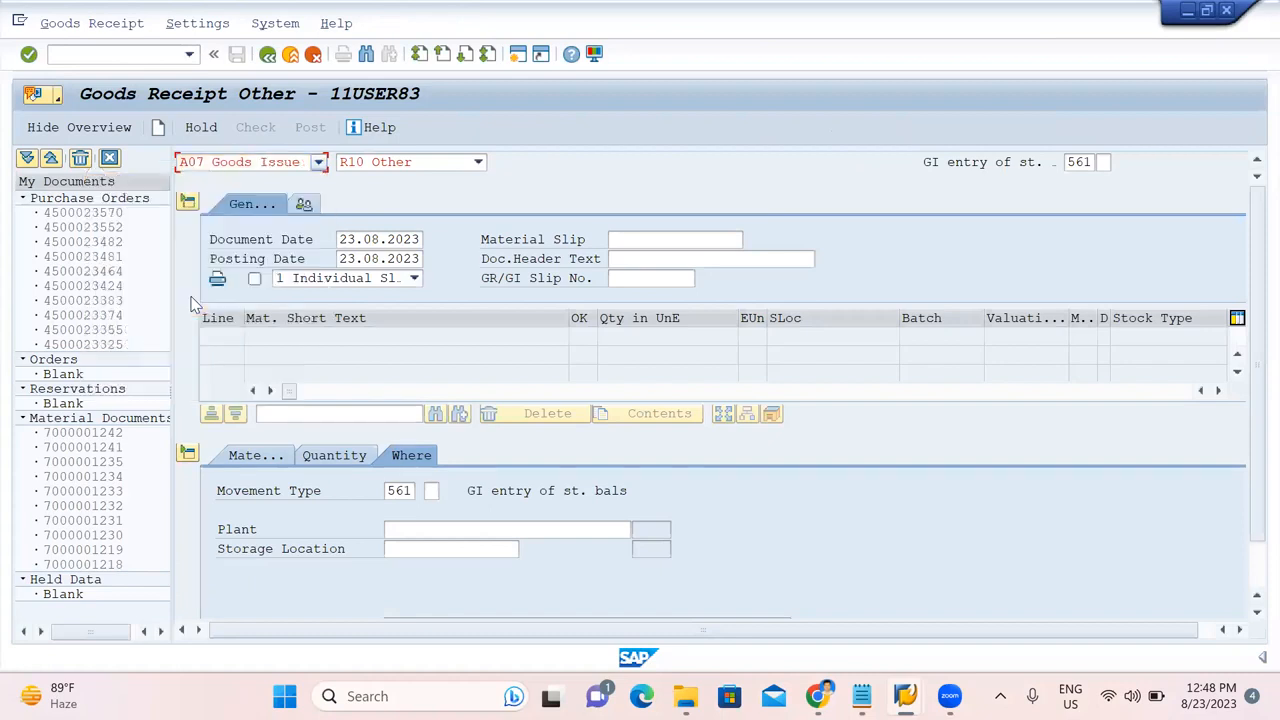
left_click(432, 164)
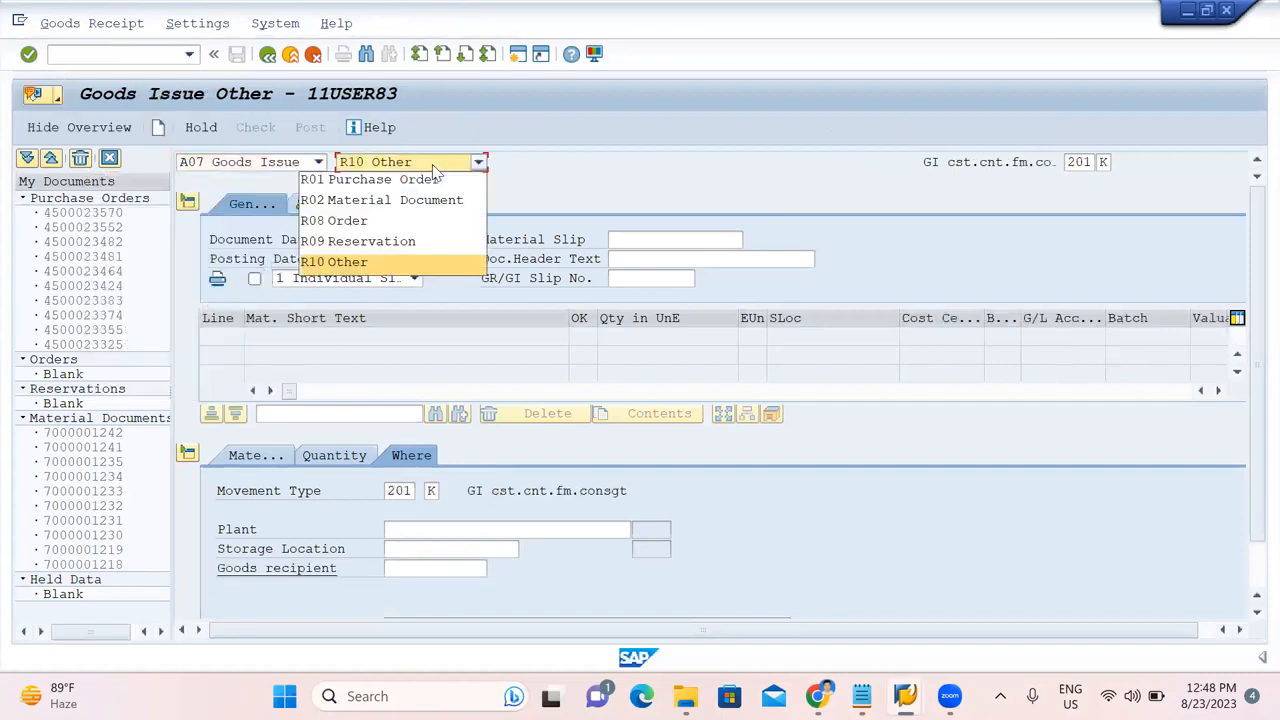
left_click(414, 180)
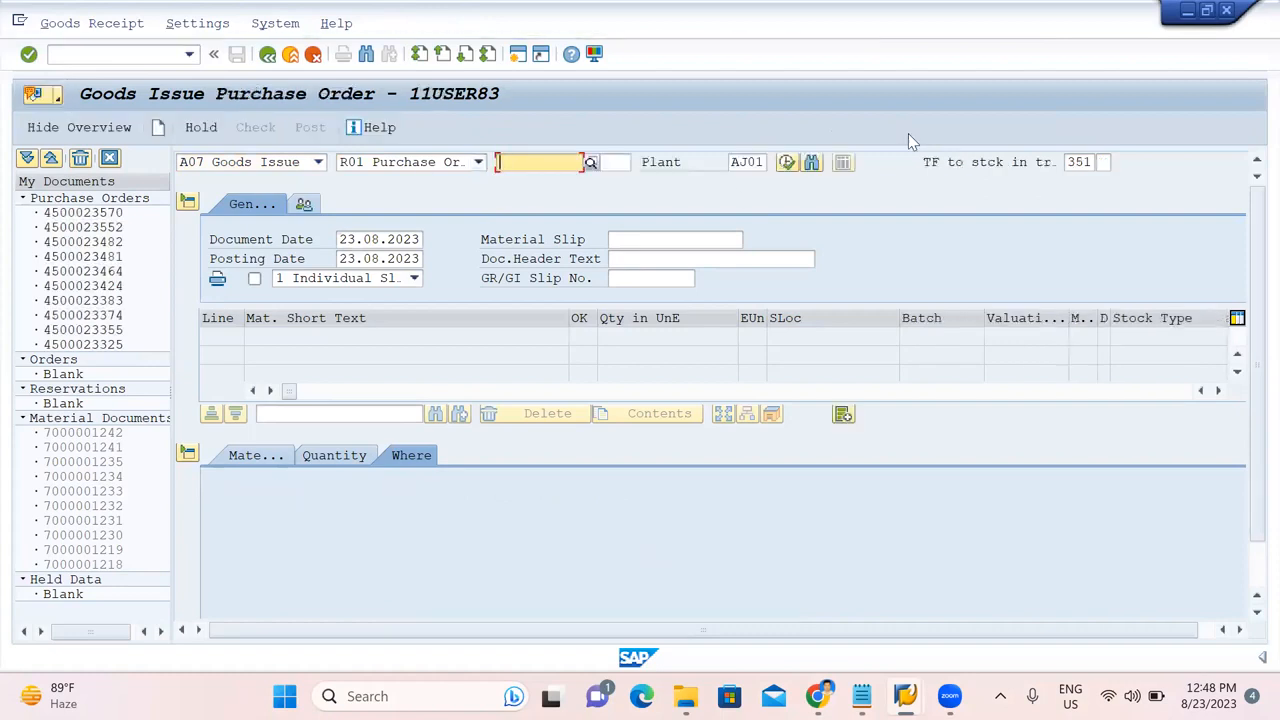
left_click(1082, 162)
left_click(1103, 162)
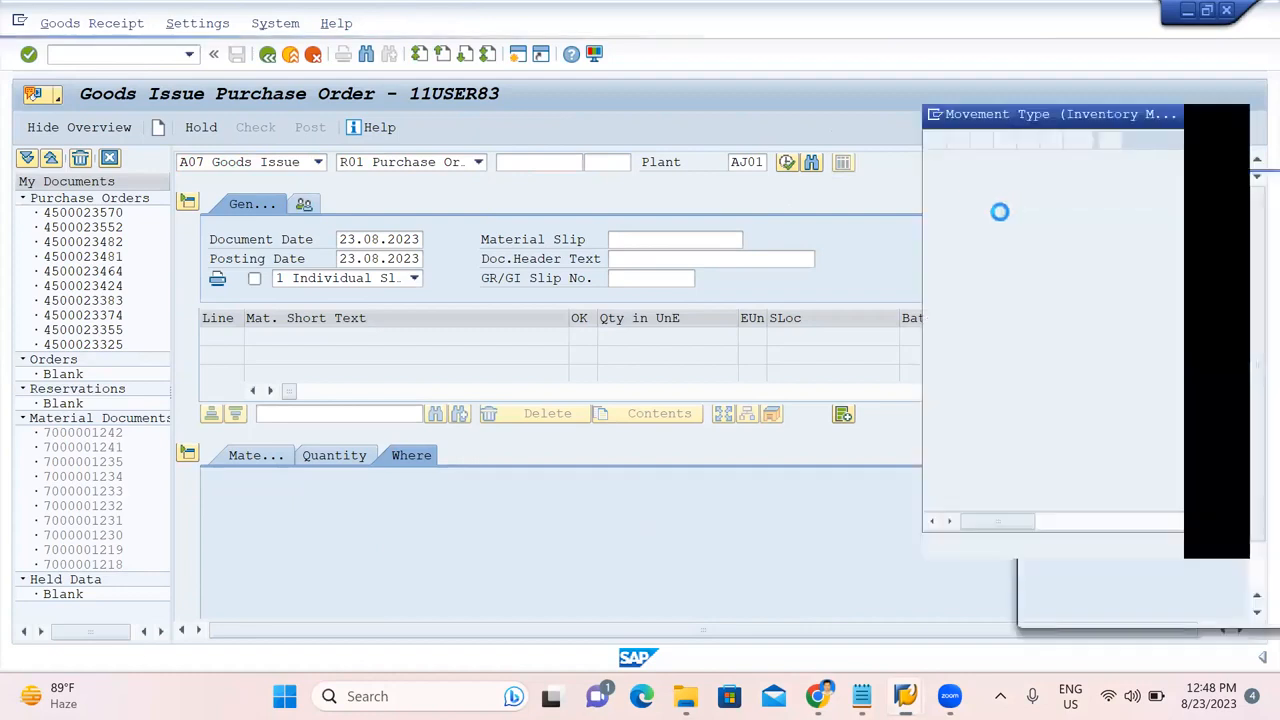
left_click(985, 410)
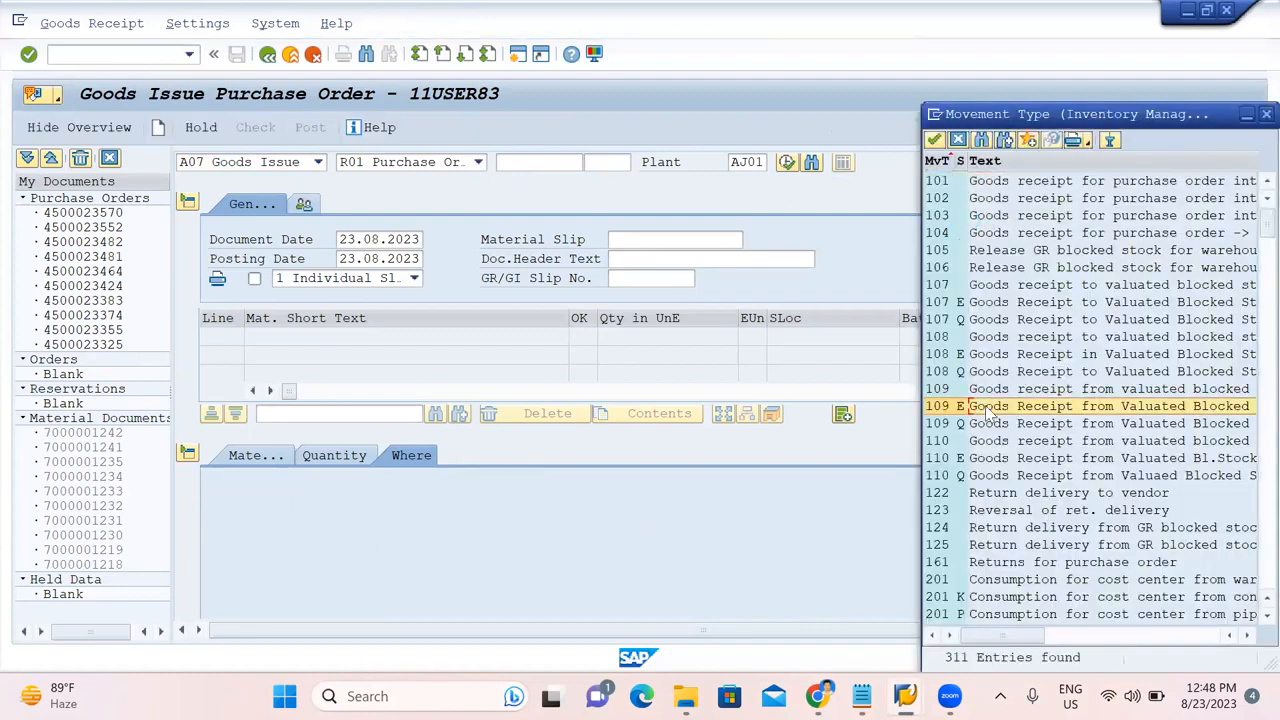
scroll(987, 412, "down", 20)
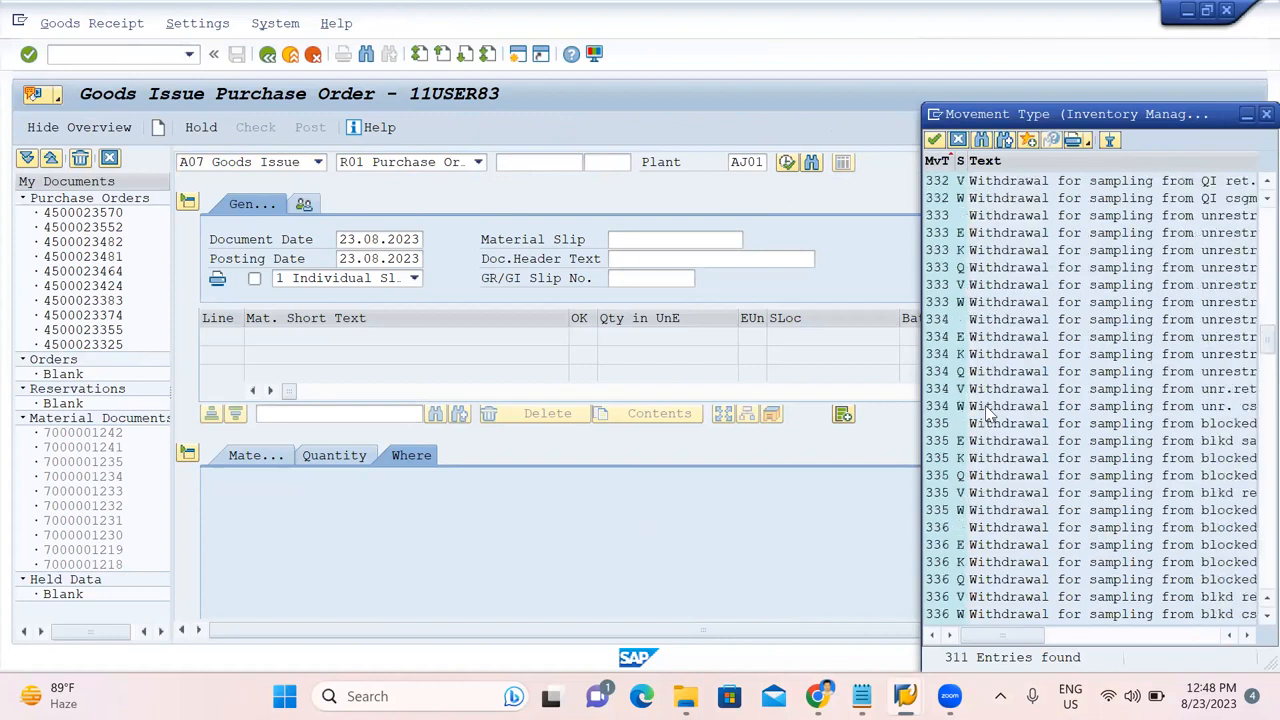
scroll(987, 412, "down", 20)
scroll(1008, 512, "down", 15)
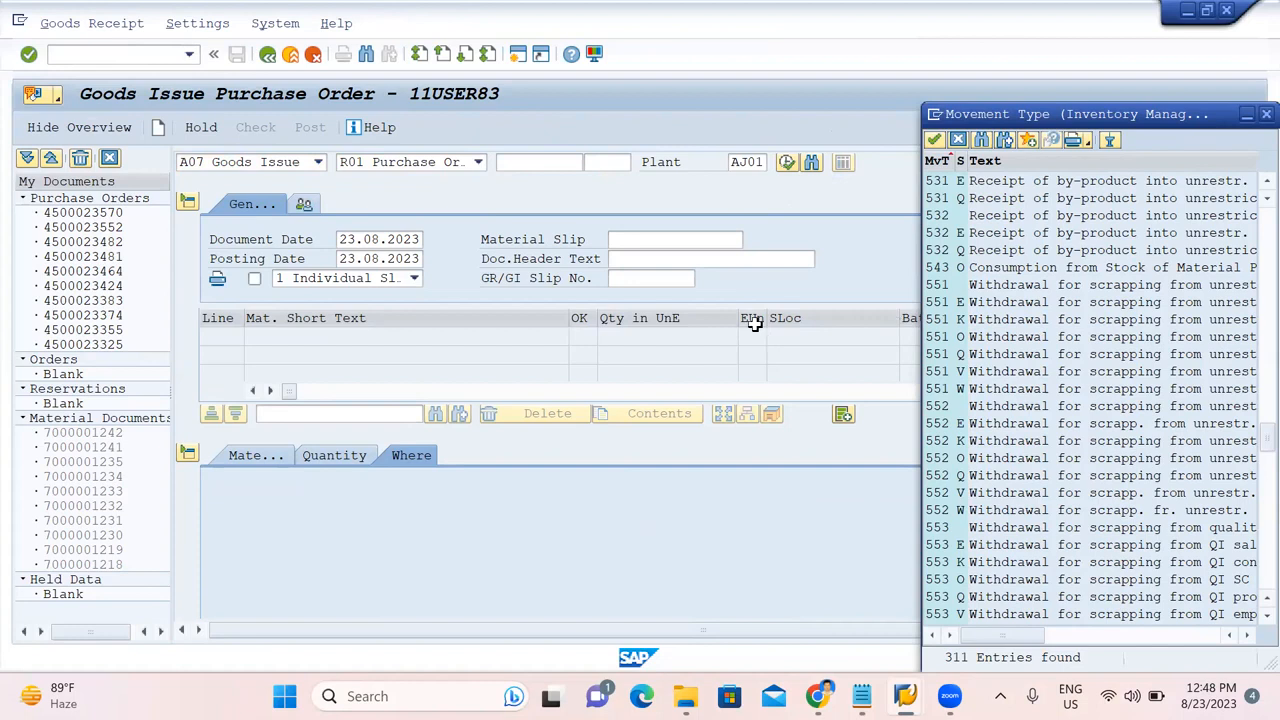
Switch the action to Transfer Posting and close the movement type list.
left_click(318, 163)
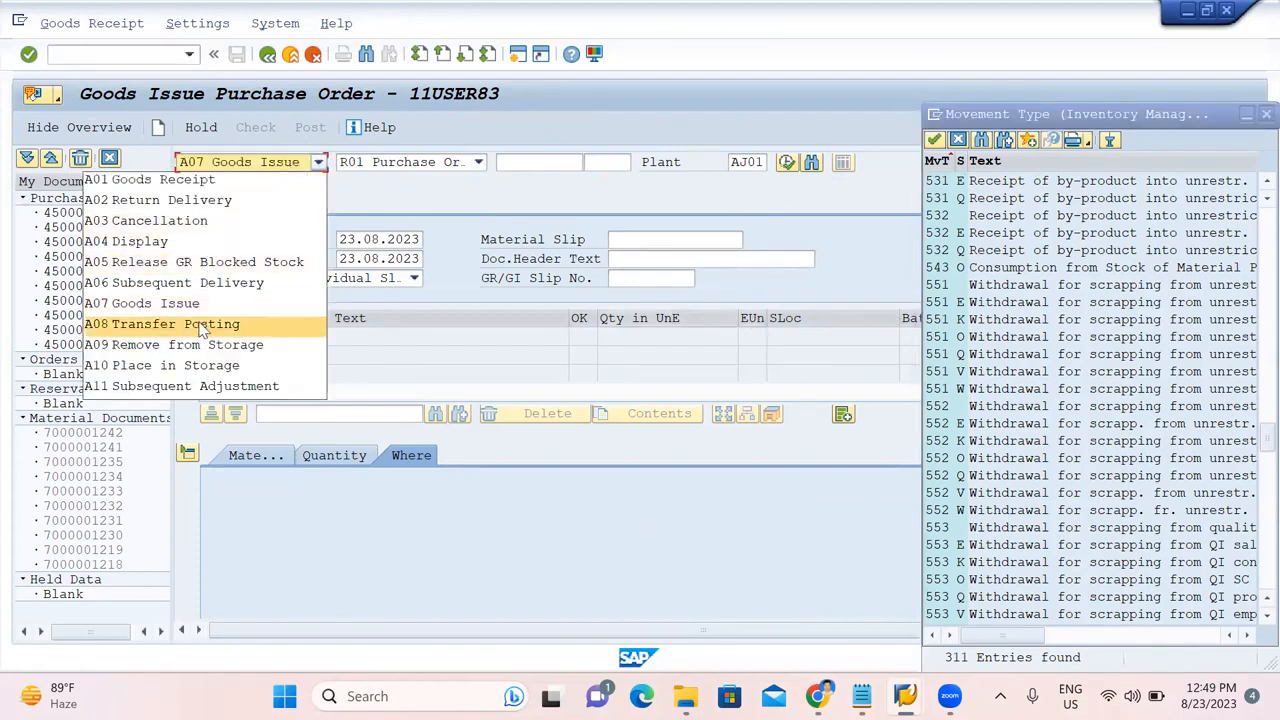
left_click(203, 324)
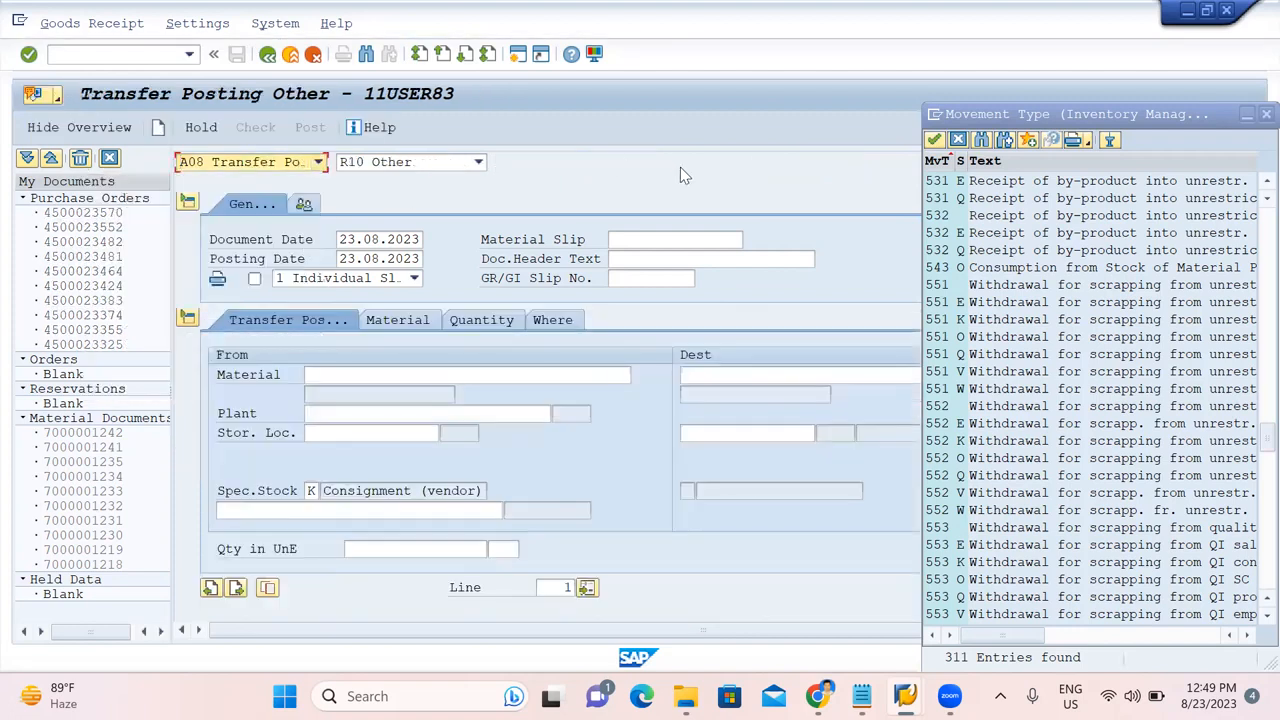
left_click(959, 139)
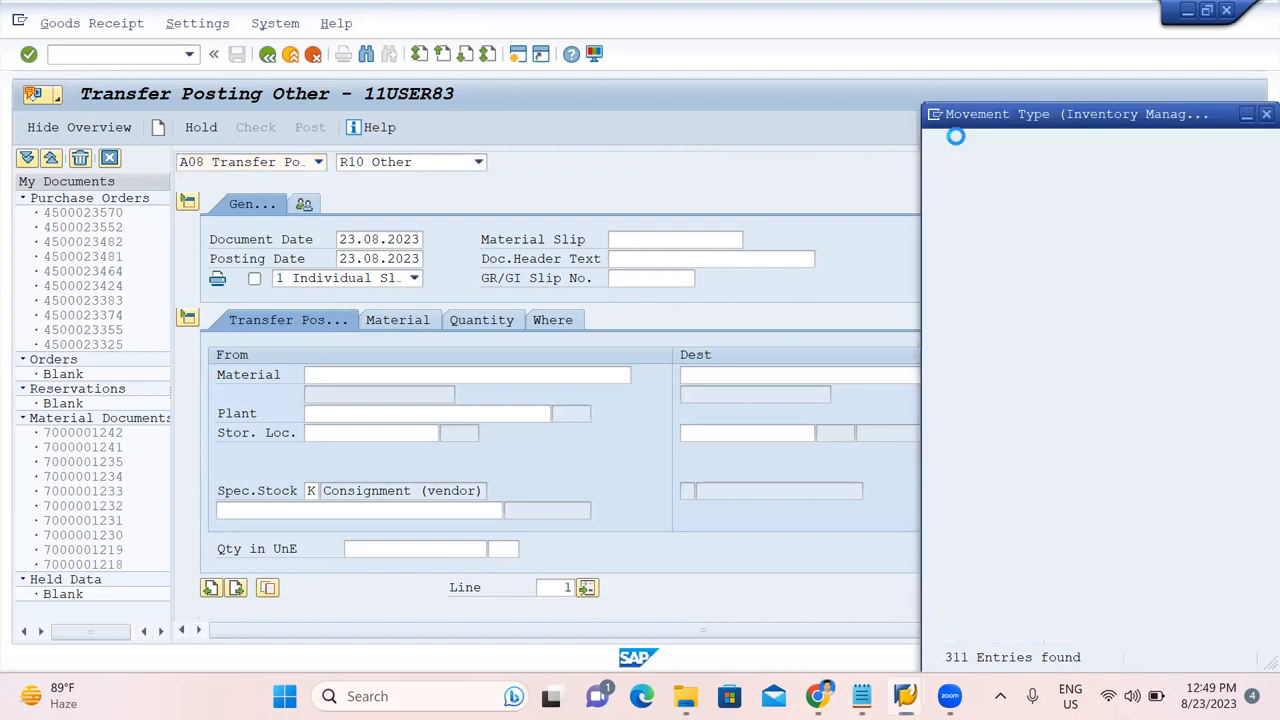
Pick movement type 541, transfer to subcontractor stock, from the movement type list.
left_click(1090, 163)
left_click(1104, 163)
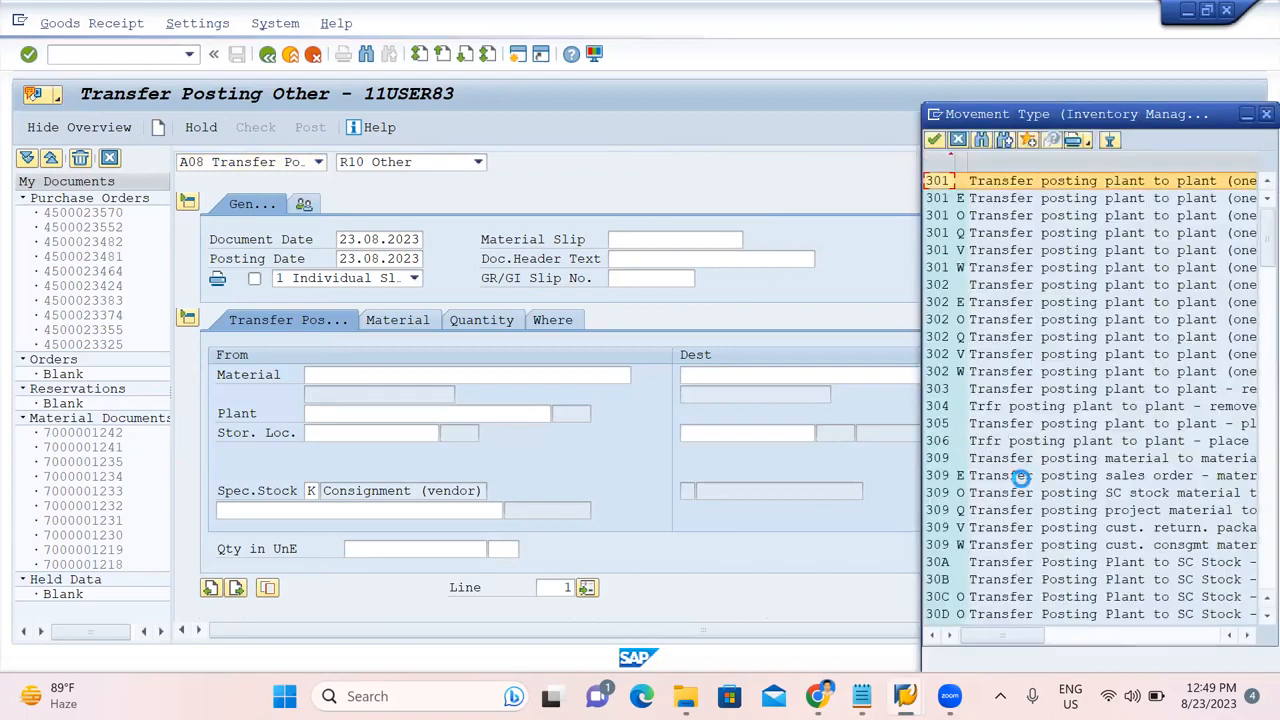
scroll(1020, 480, "down", 20)
scroll(1022, 484, "down", 5)
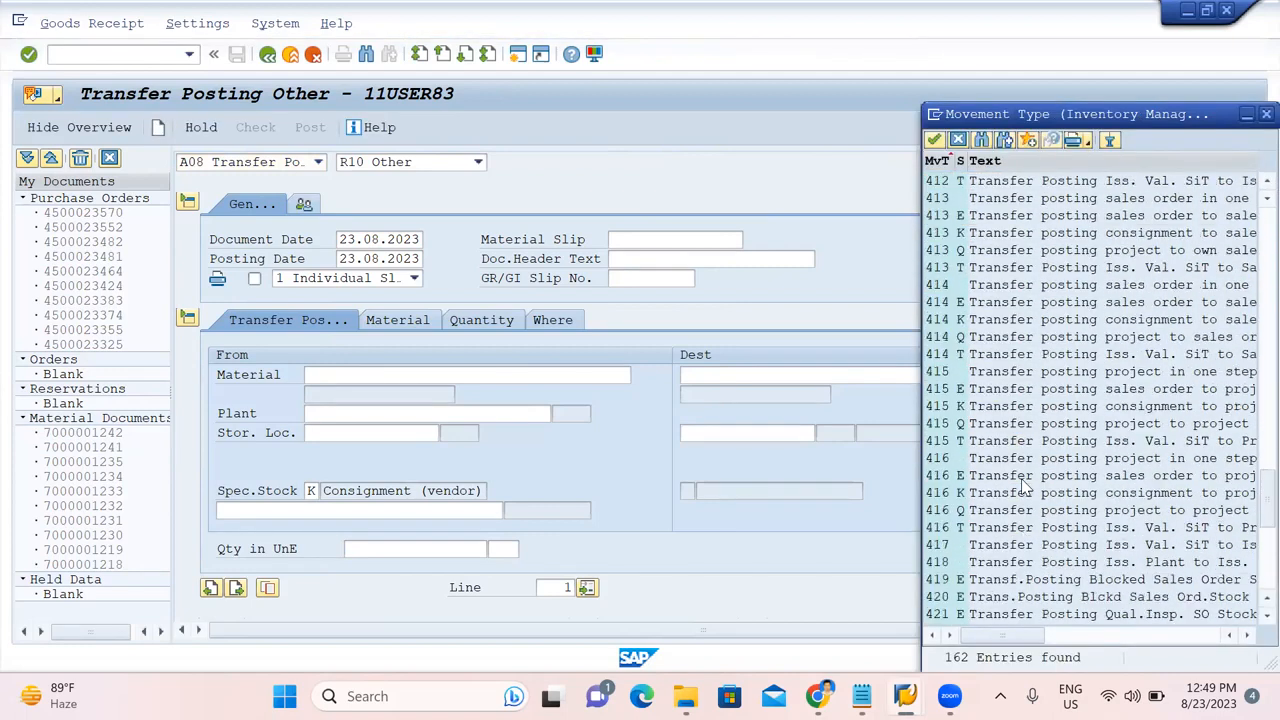
left_click(1003, 528)
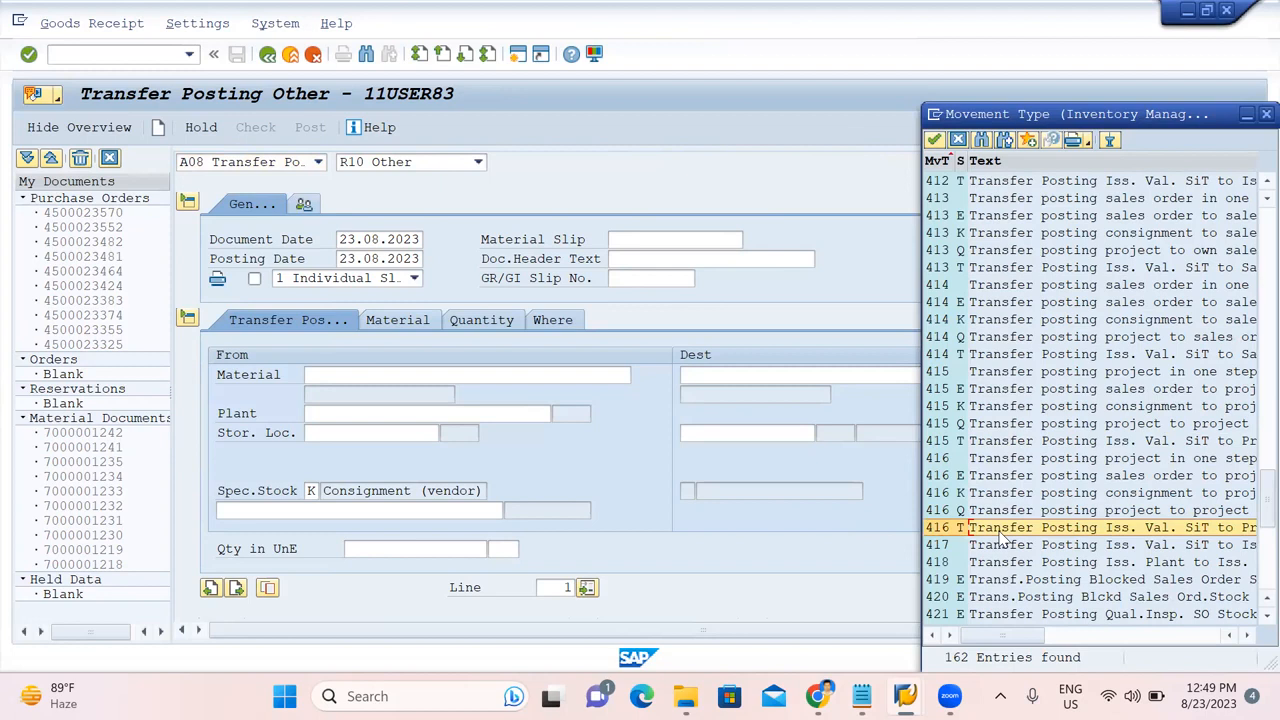
scroll(1003, 538, "down", 7)
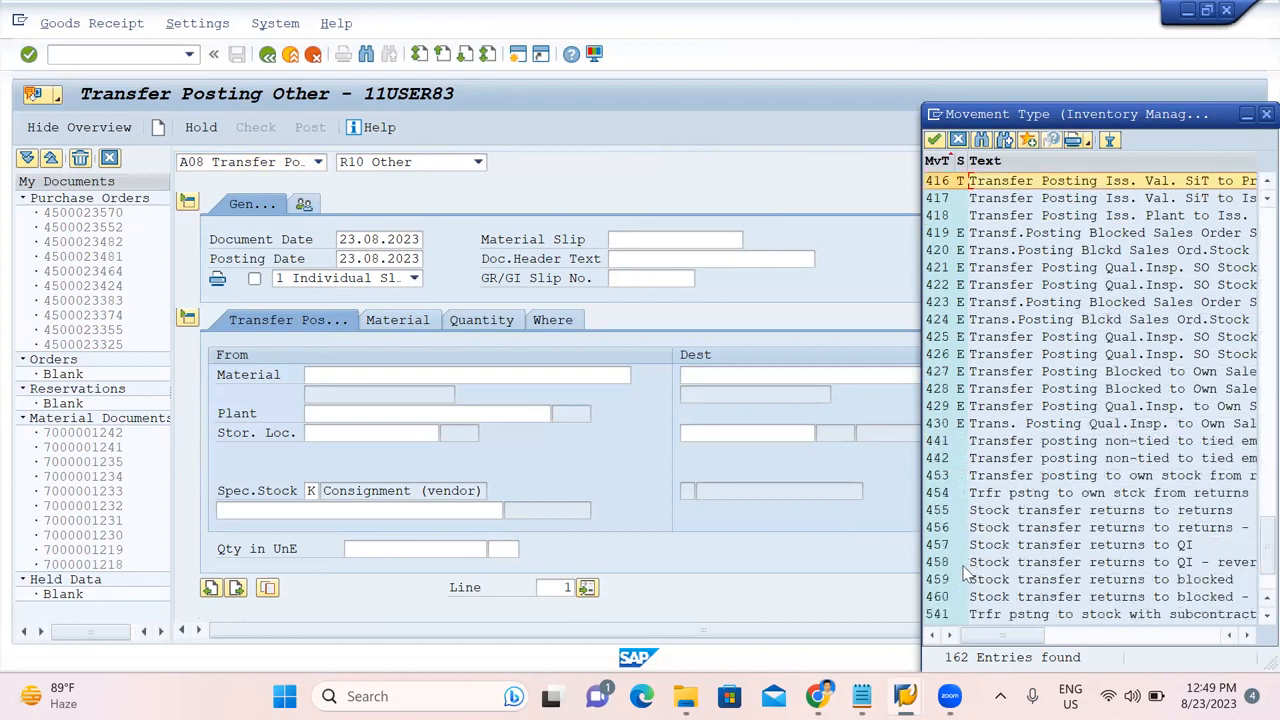
scroll(958, 580, "down", 1)
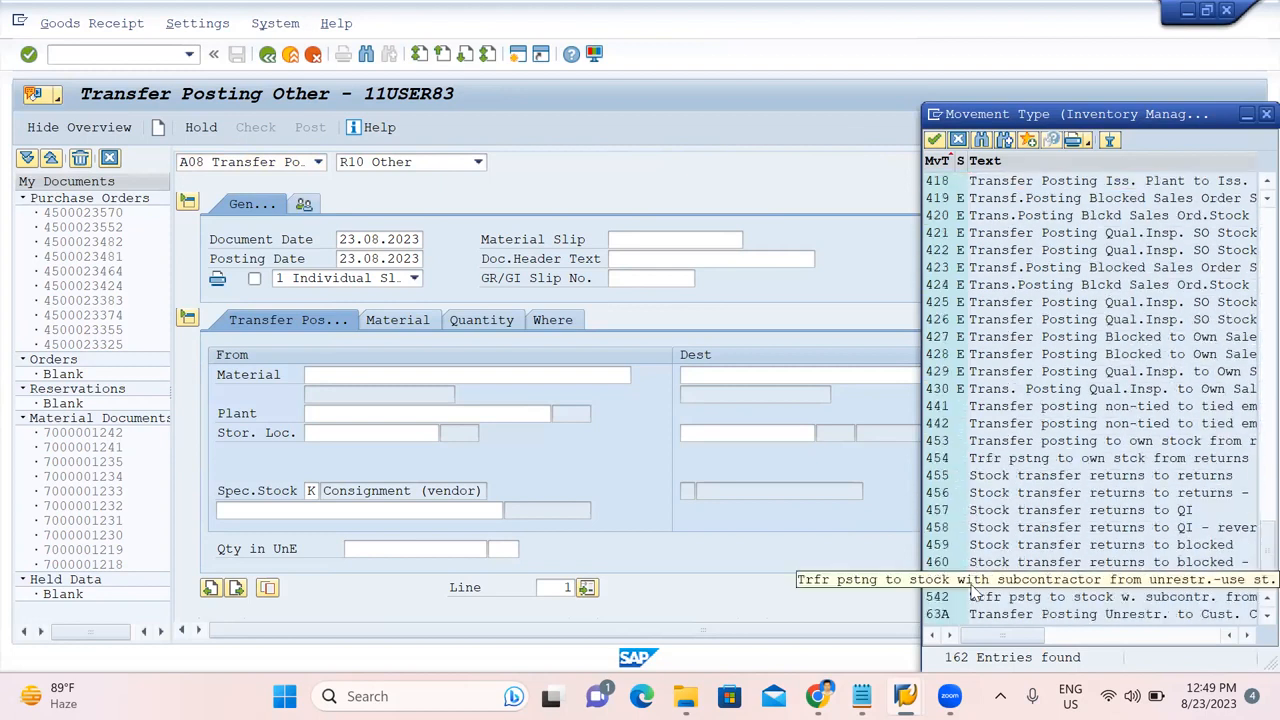
left_click(1012, 582)
double_click(1048, 582)
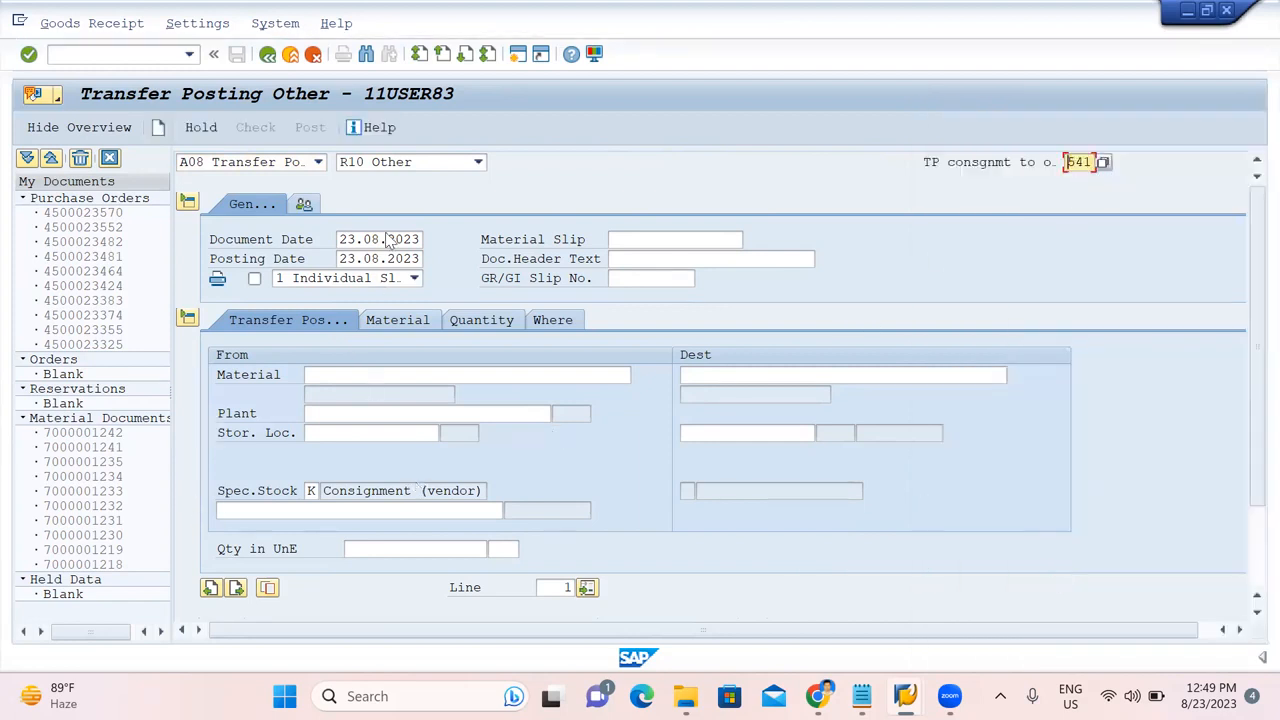
Load the subcontracting purchase order's components and set COMPONENT-1's storage location to 1000 (RAW STORE).
left_click(430, 162)
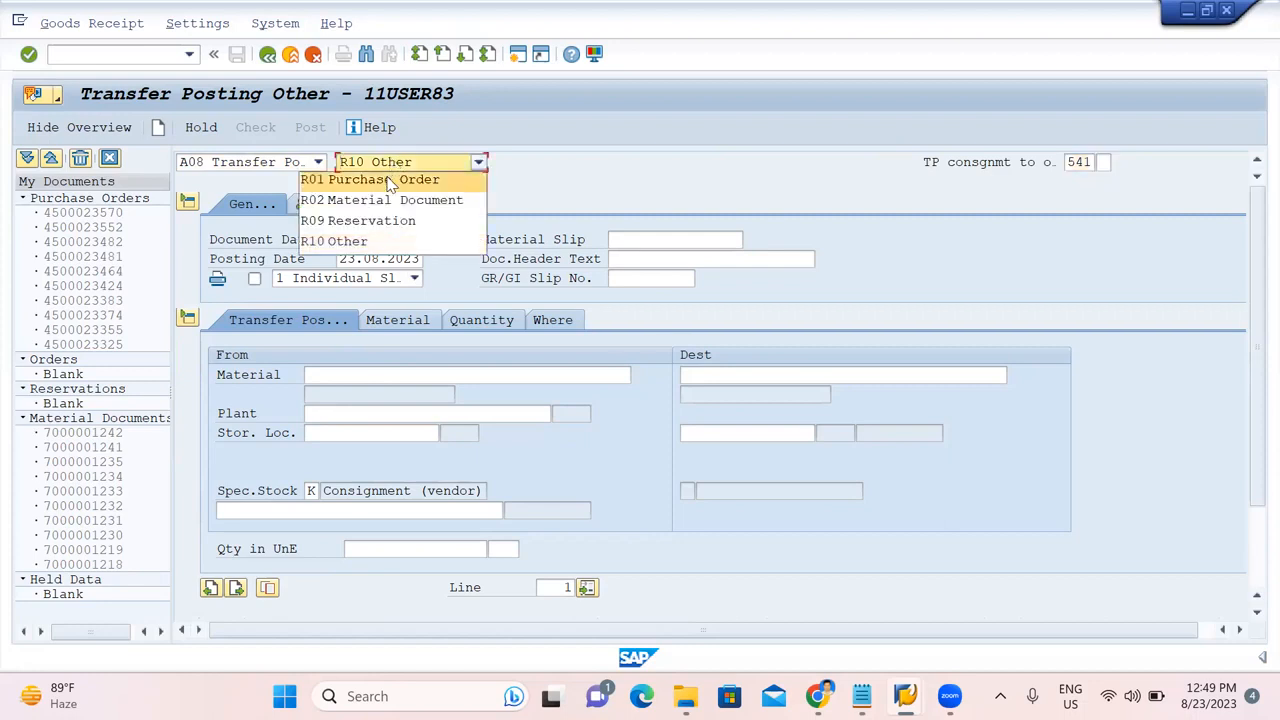
left_click(390, 181)
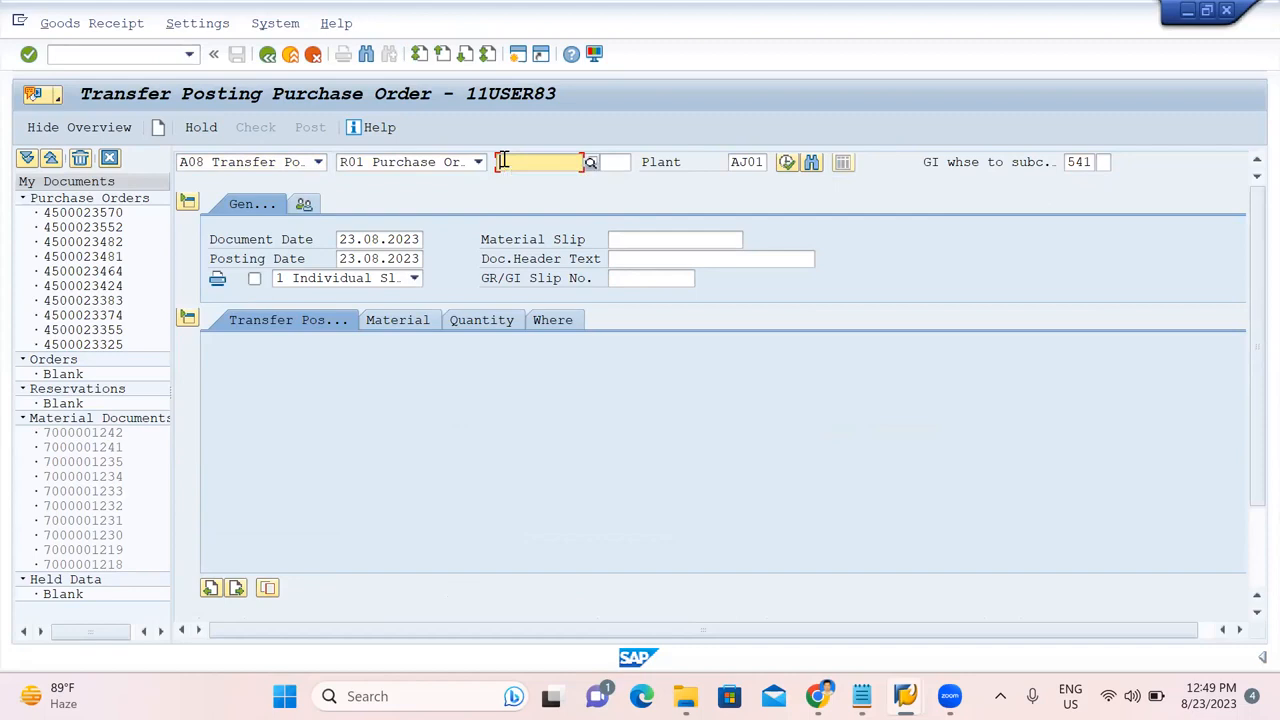
key("ctrl+v")
key("Return")
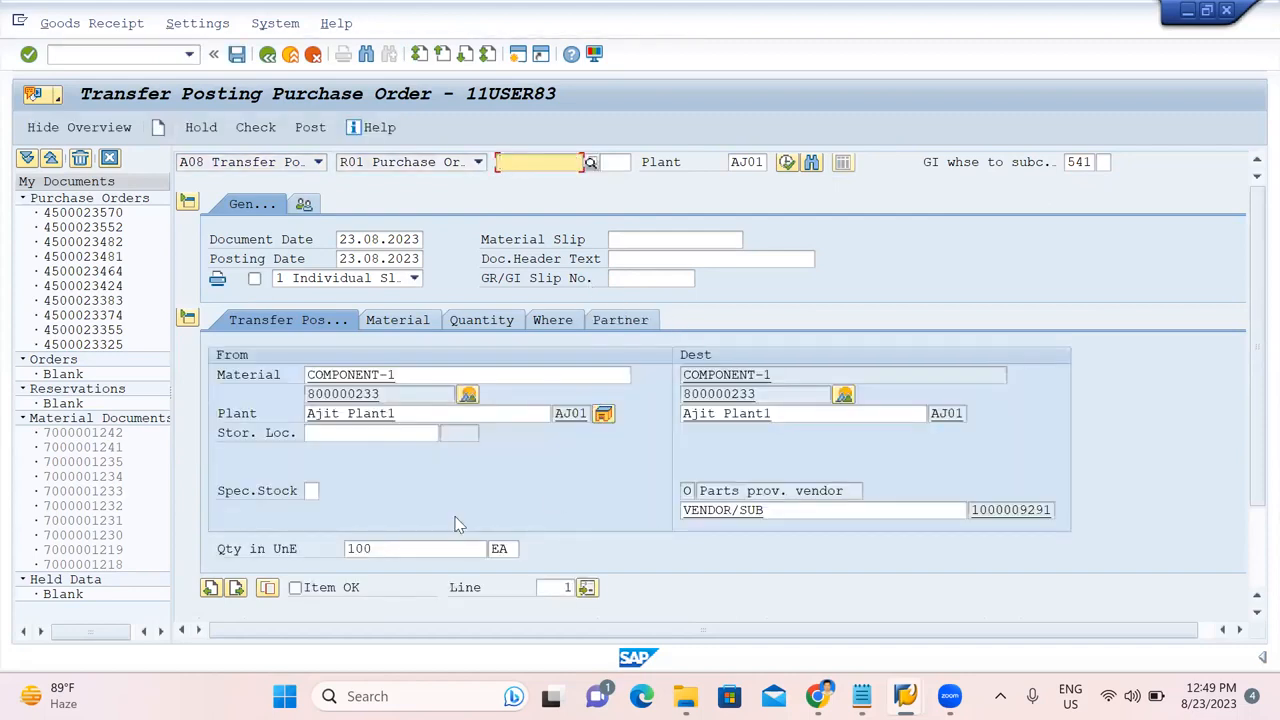
left_click(364, 432)
type("100")
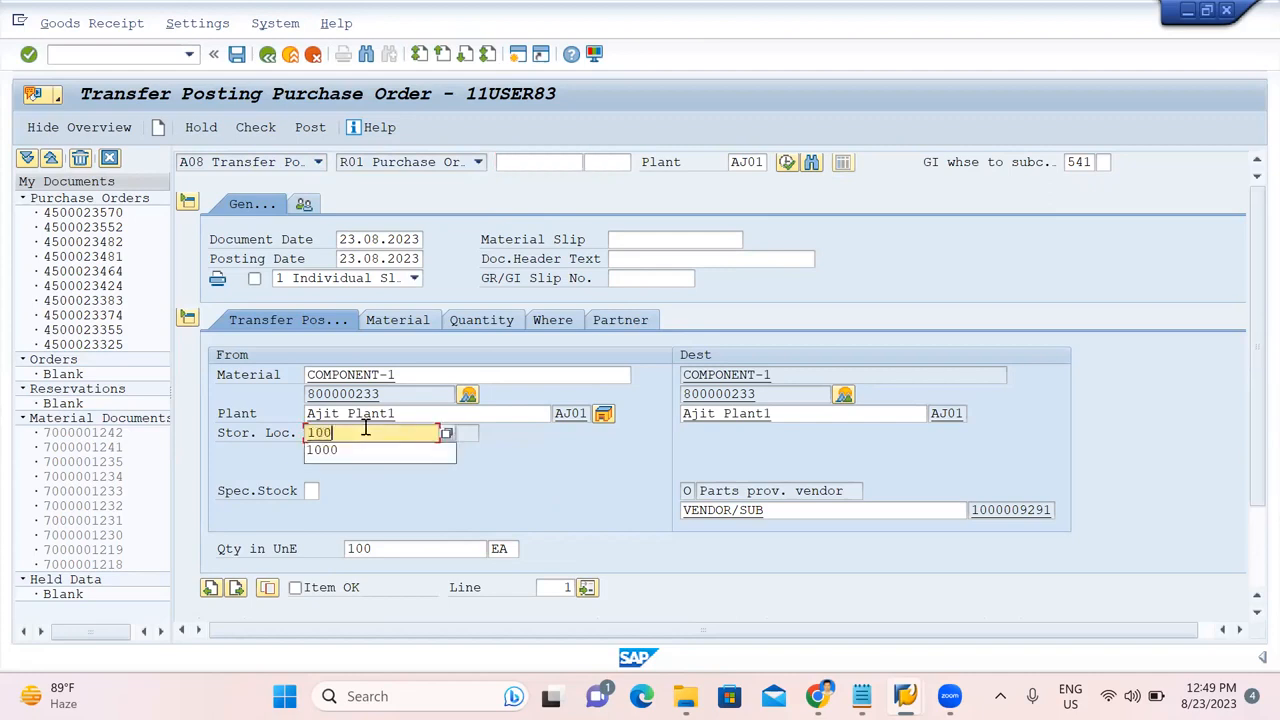
type("0")
key("Return")
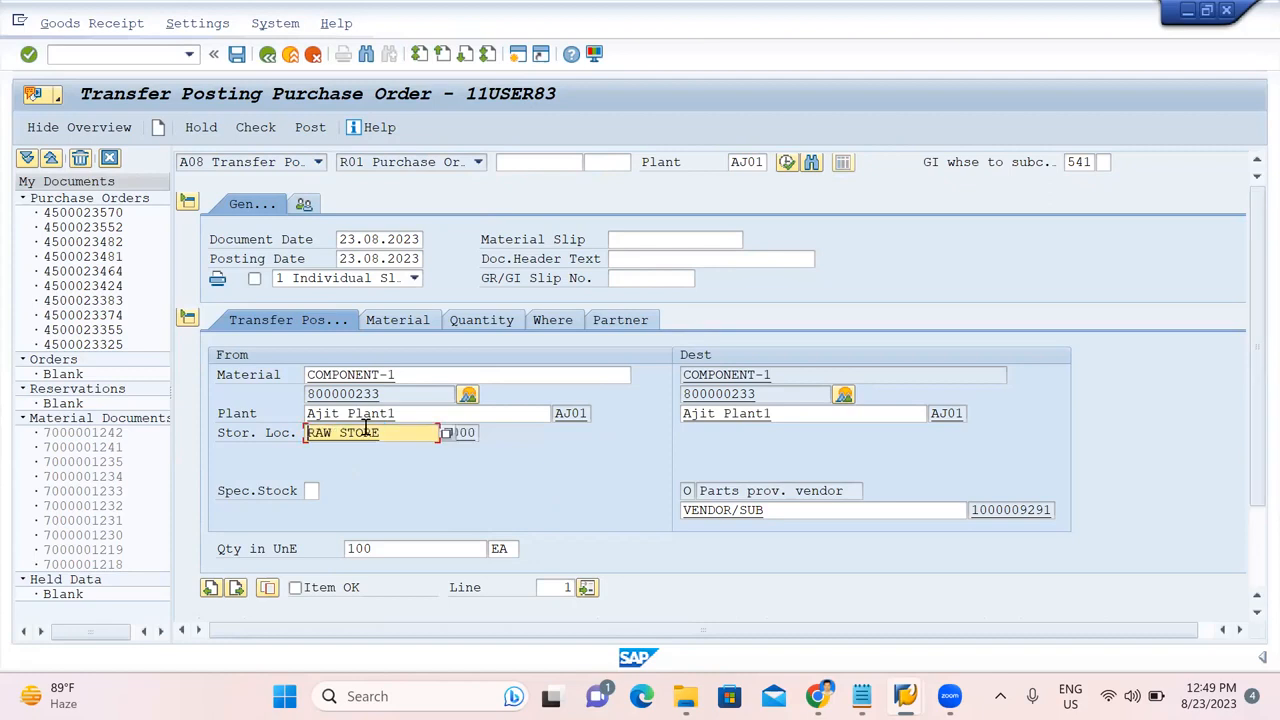
Review the item's material and quantity details, then mark COMPONENT-2 as OK.
left_click(414, 323)
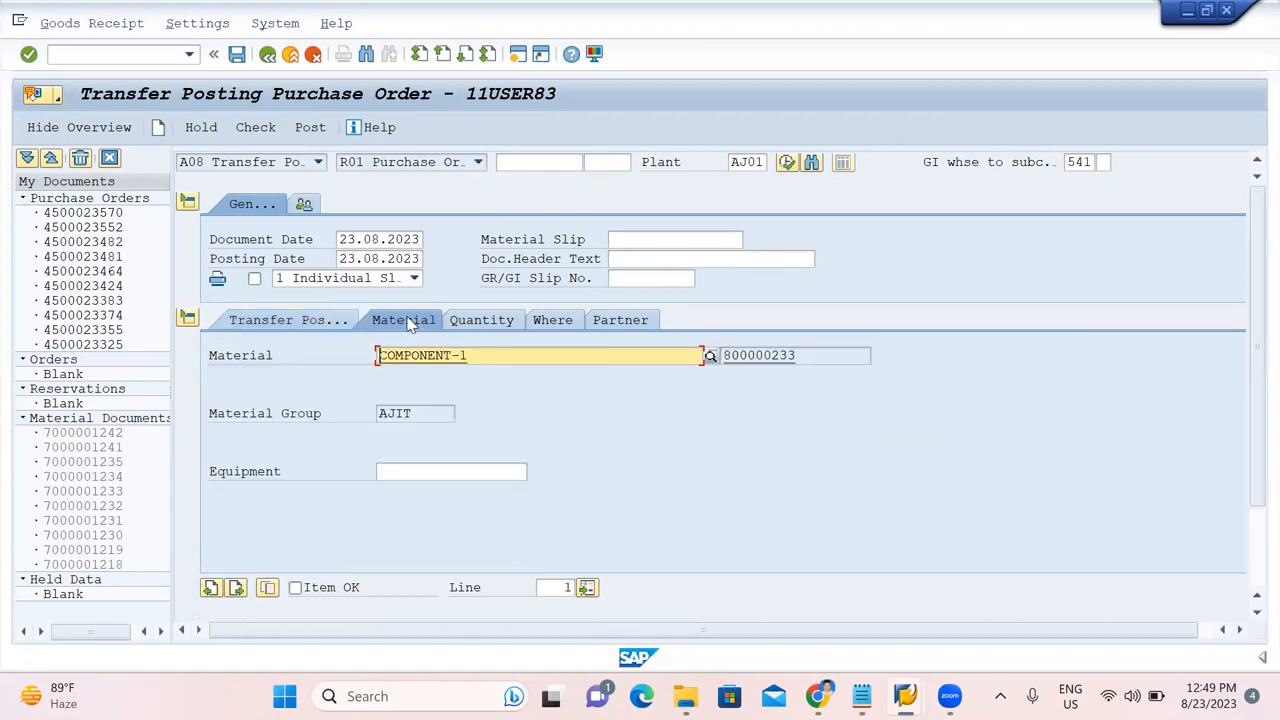
left_click(468, 323)
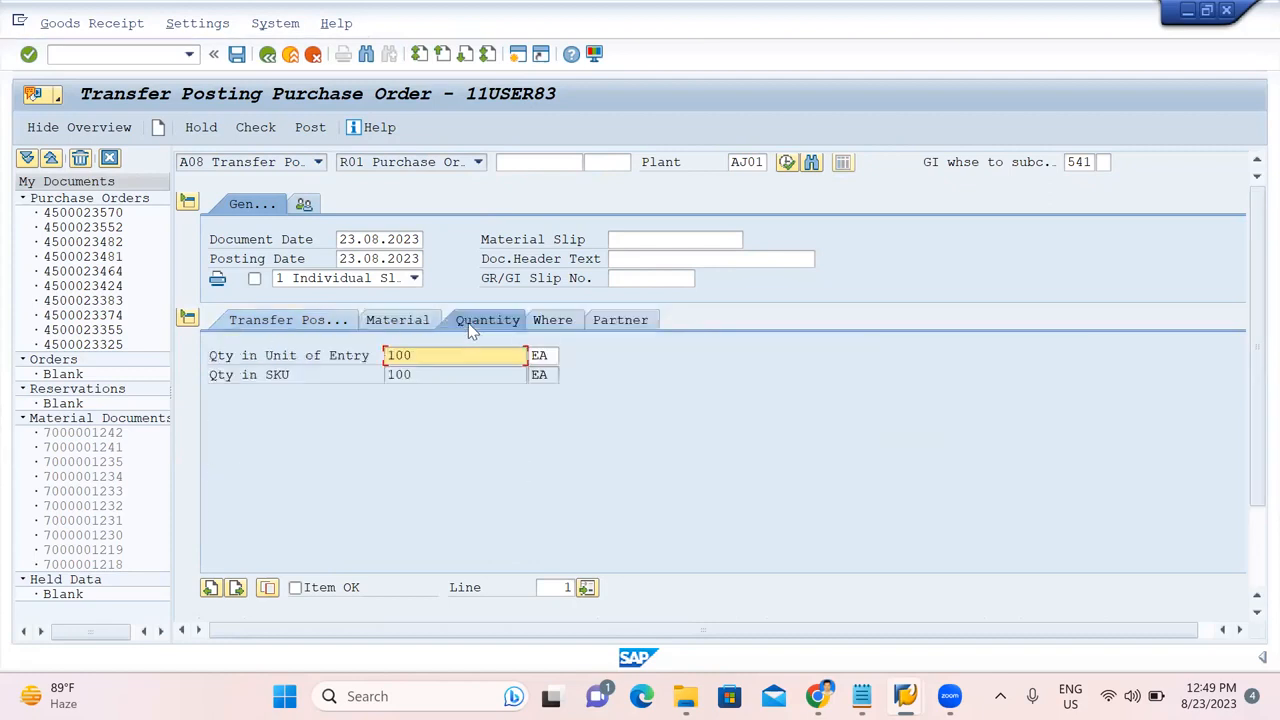
scroll(450, 490, "down", 2)
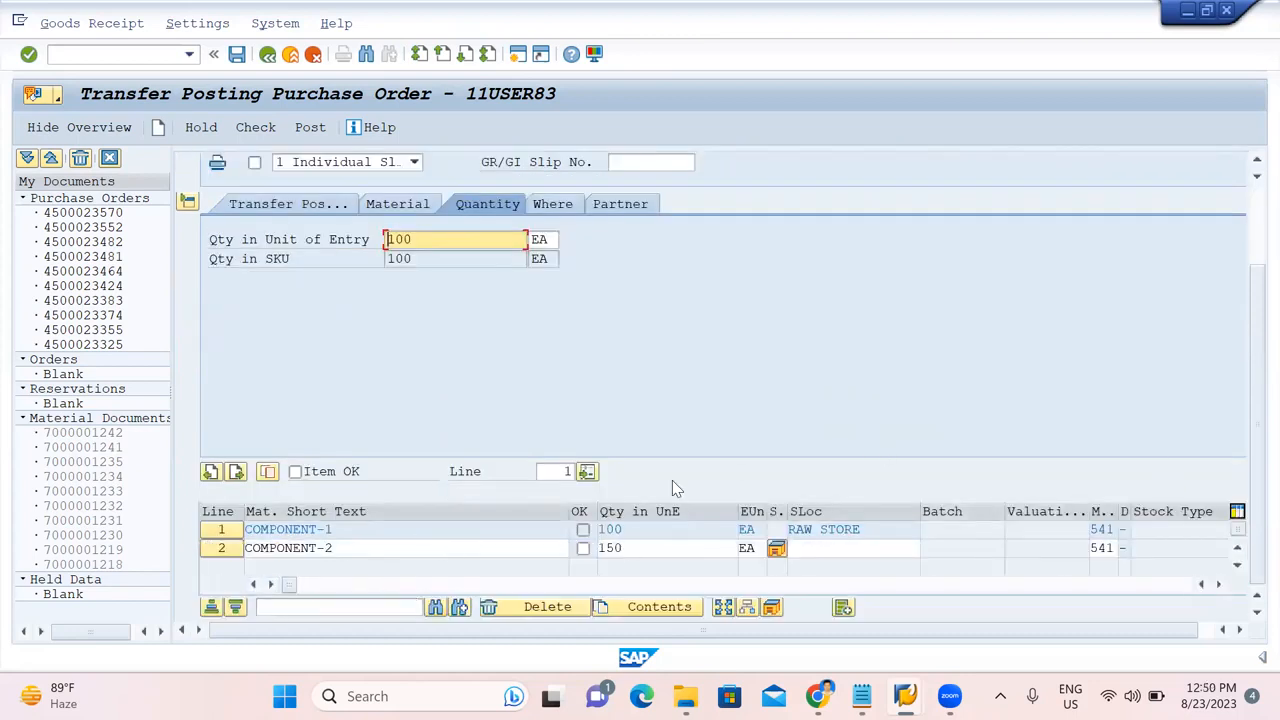
left_click(583, 531)
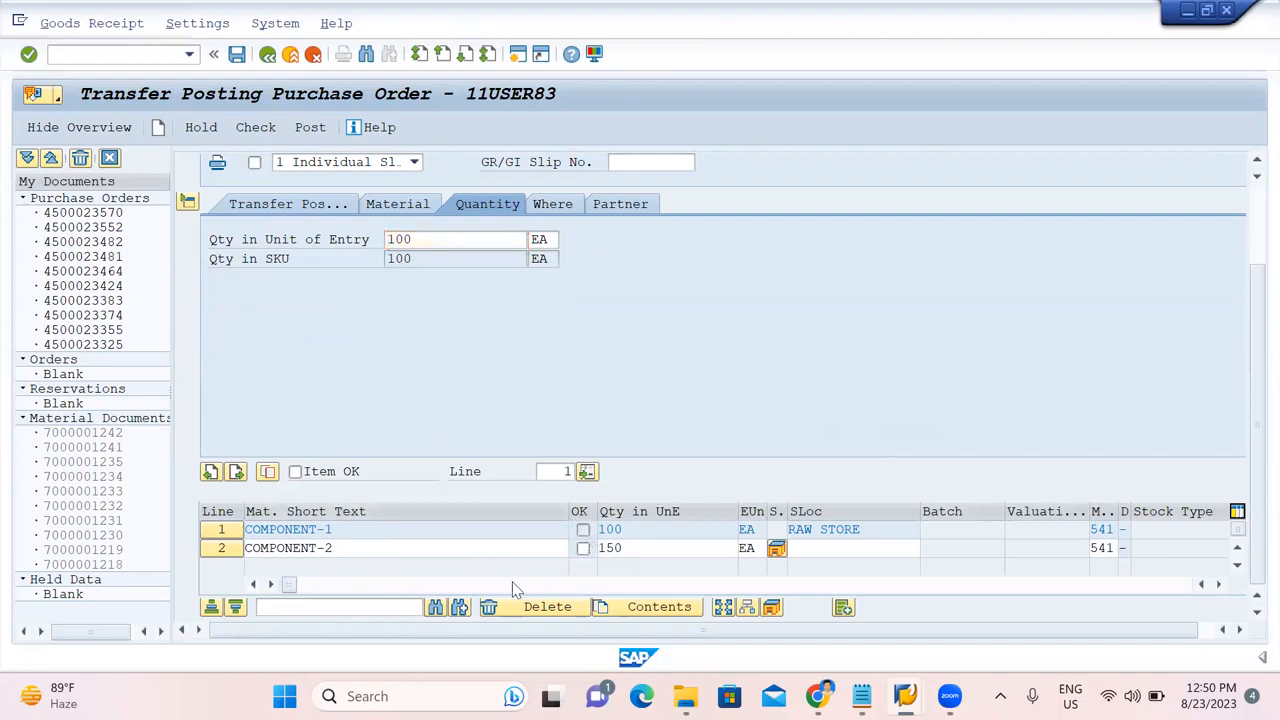
scroll(505, 586, "down", 1)
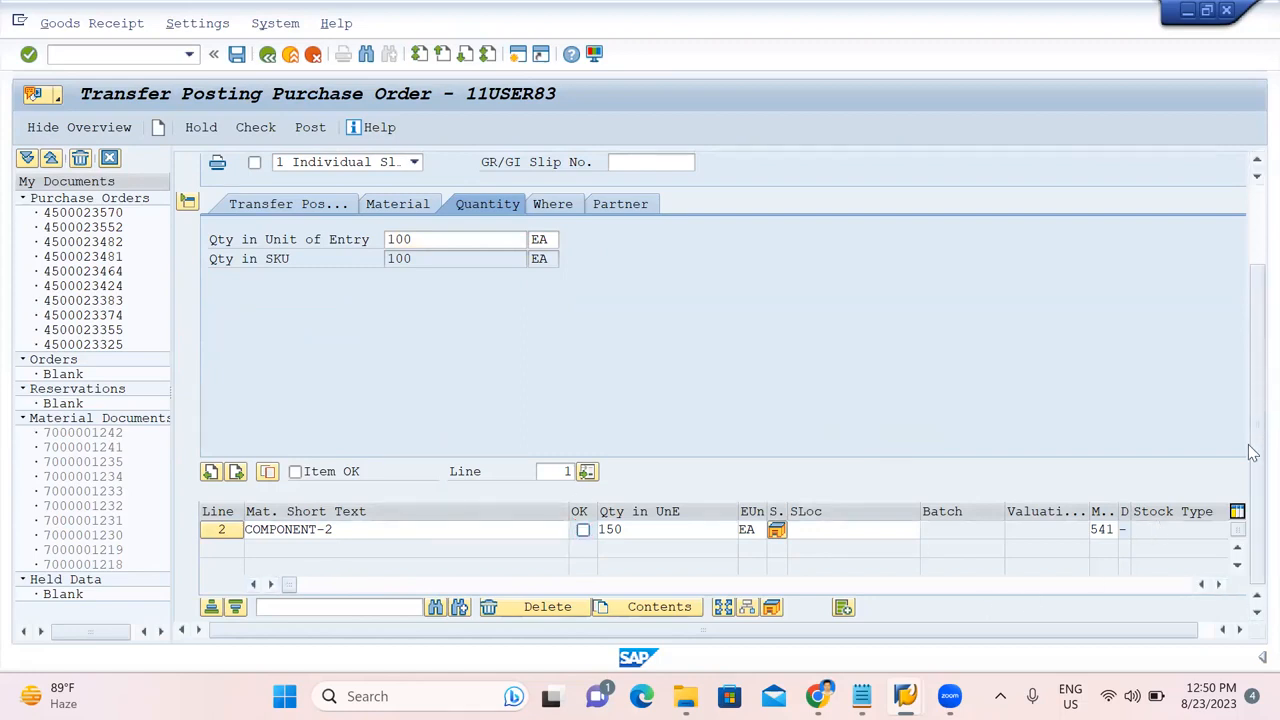
scroll(567, 470, "up", 1)
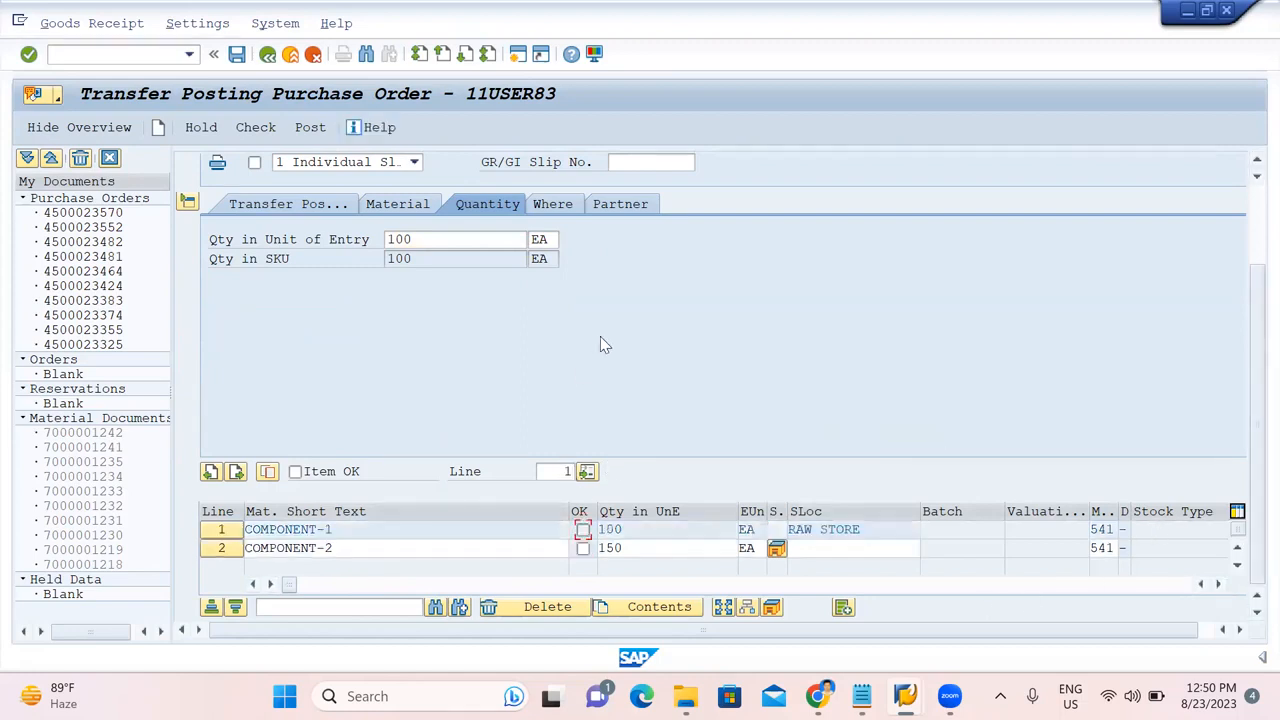
left_click(290, 204)
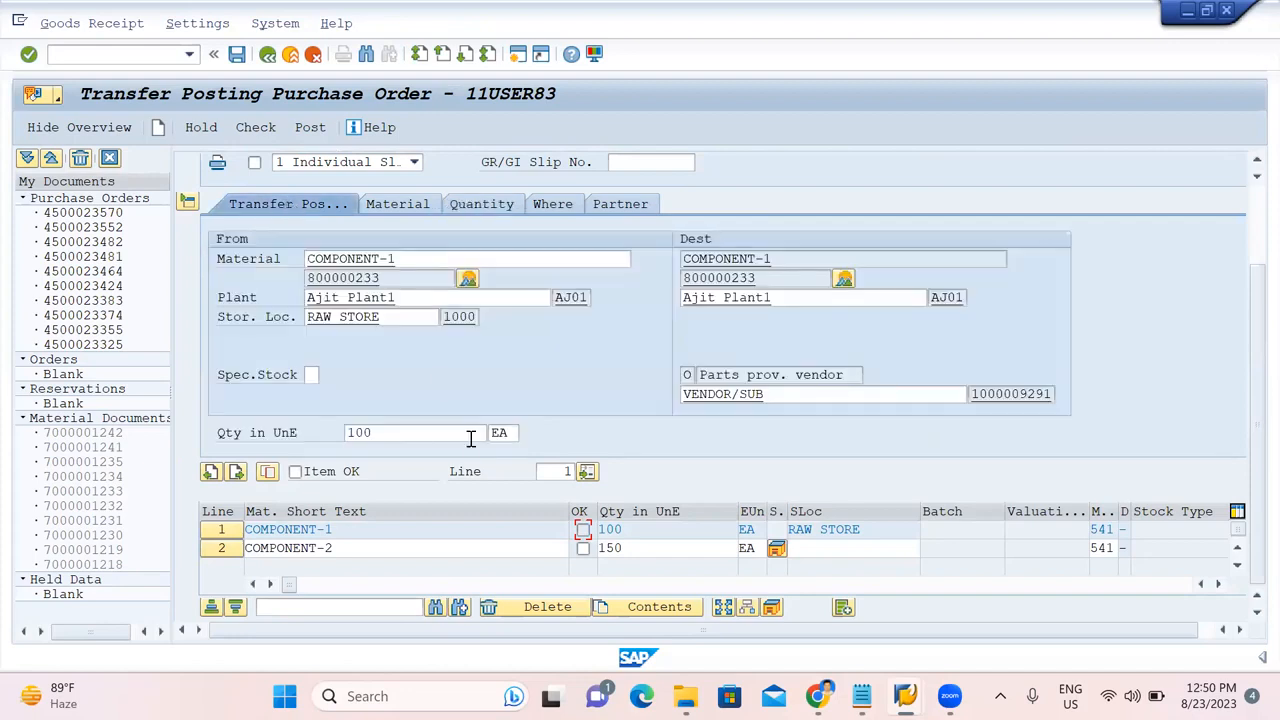
scroll(583, 533, "down", 1)
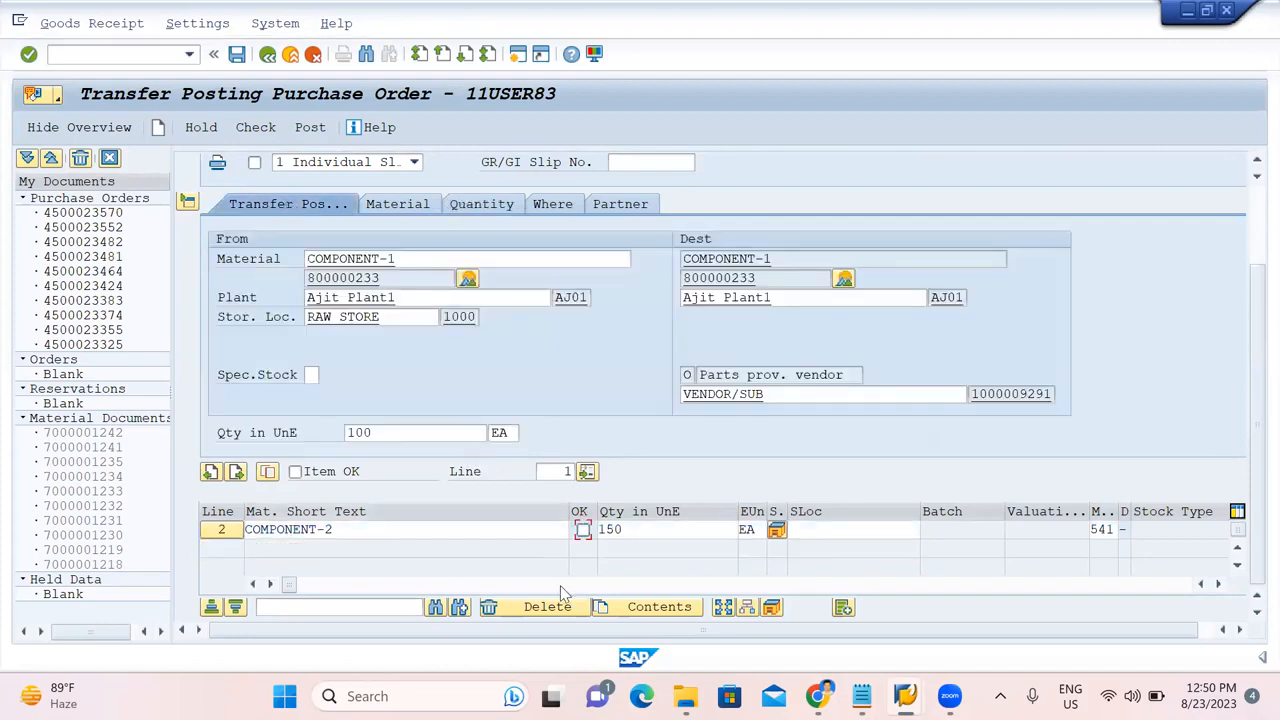
left_click(583, 531)
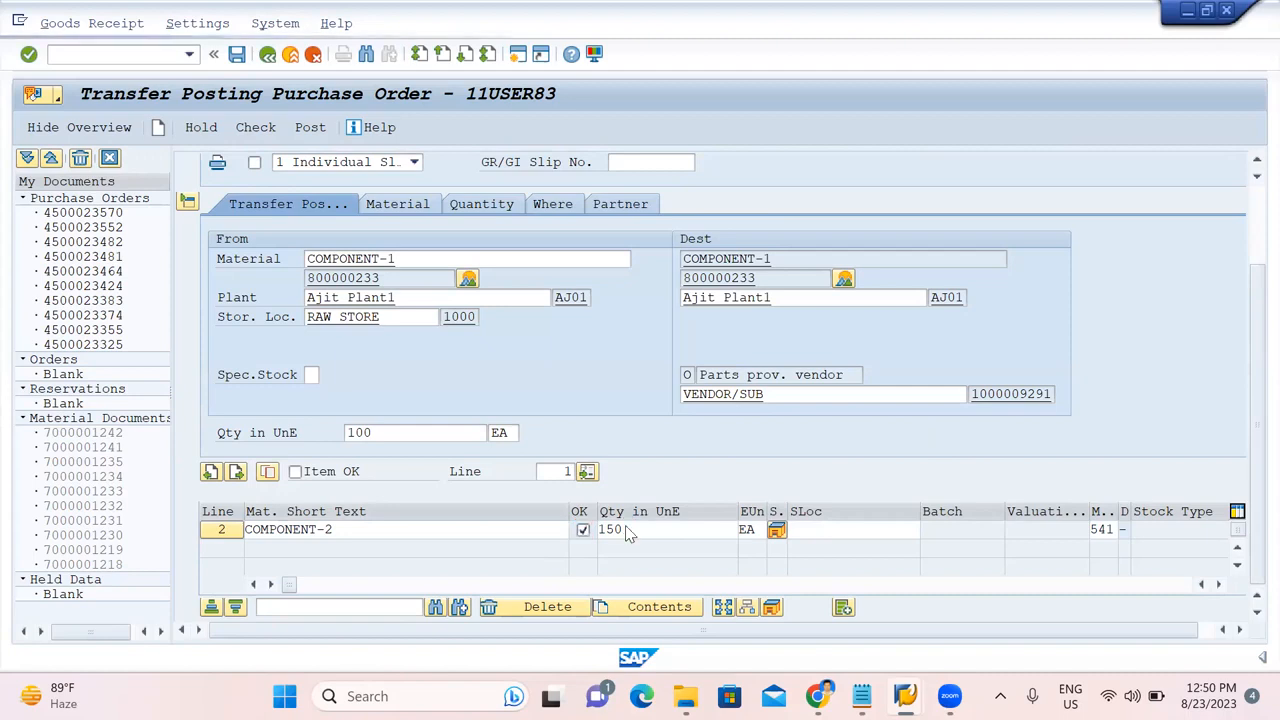
left_click(209, 532)
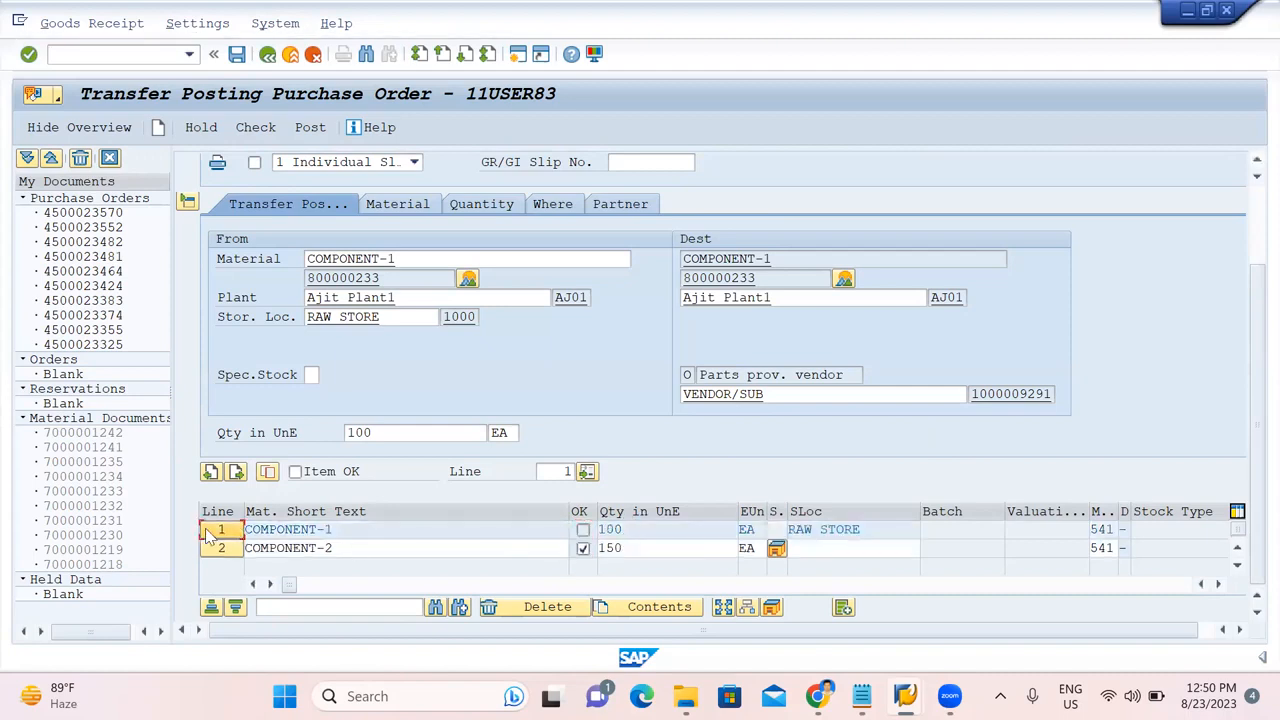
left_click(586, 530)
Check the transfer, dismiss the missing-vendor log, and copy the subcontracting vendor's number from the practice notes.
left_click(256, 128)
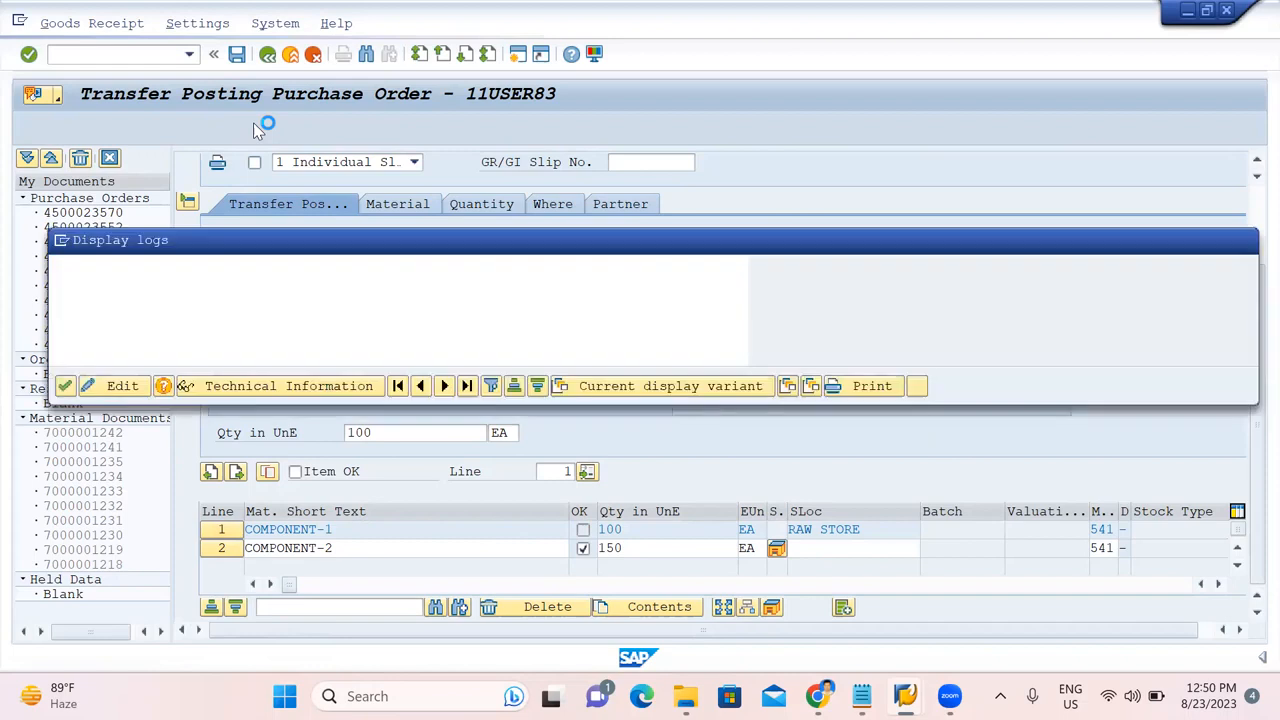
left_click(64, 387)
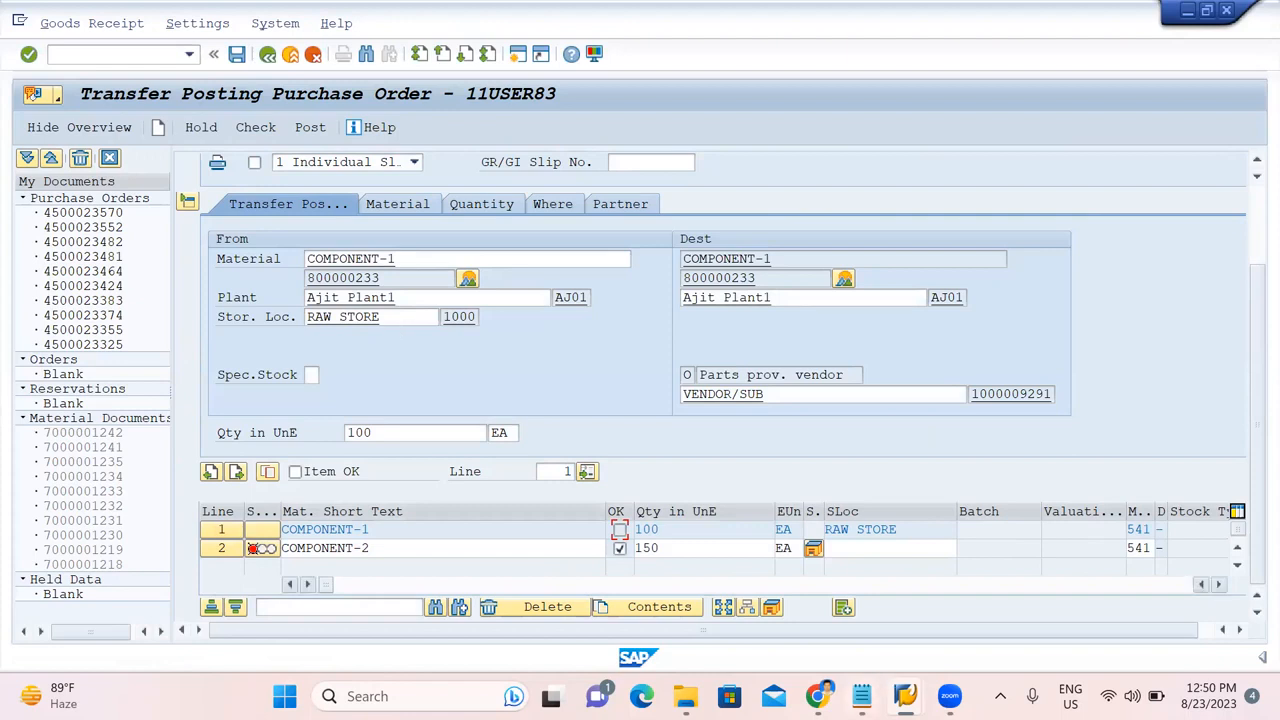
left_click(861, 696)
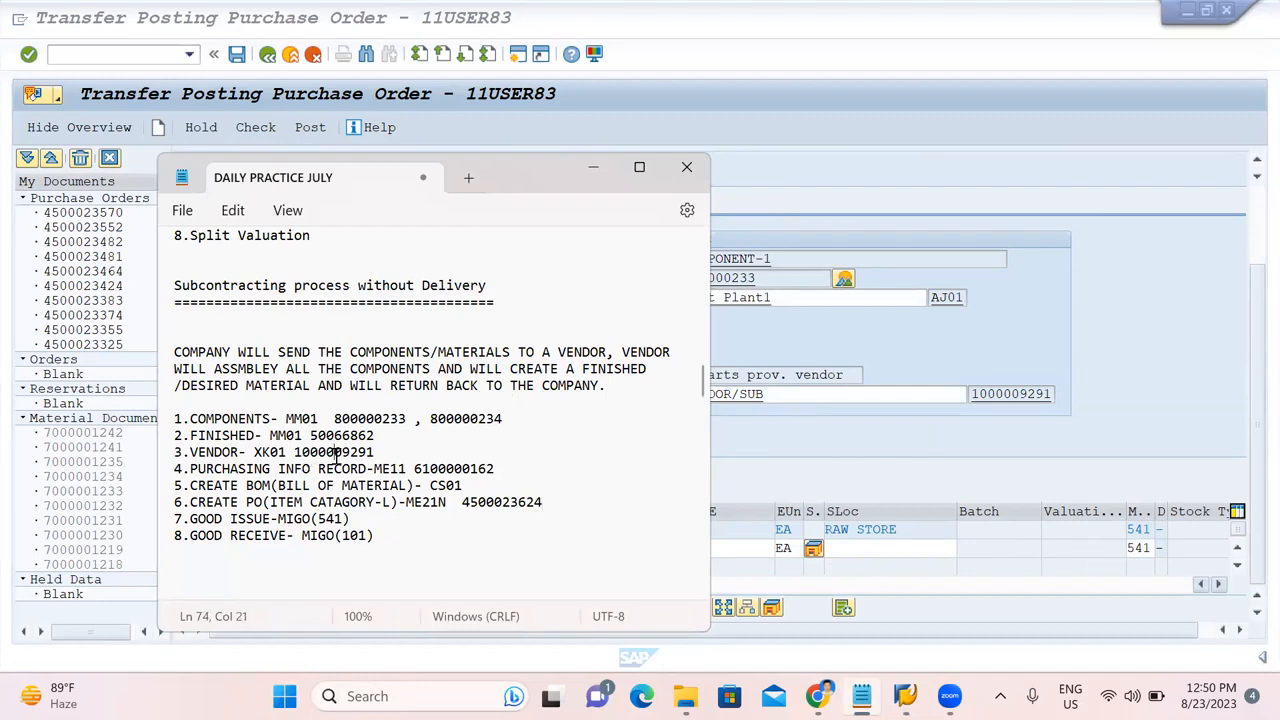
double_click(336, 452)
key("ctrl+c")
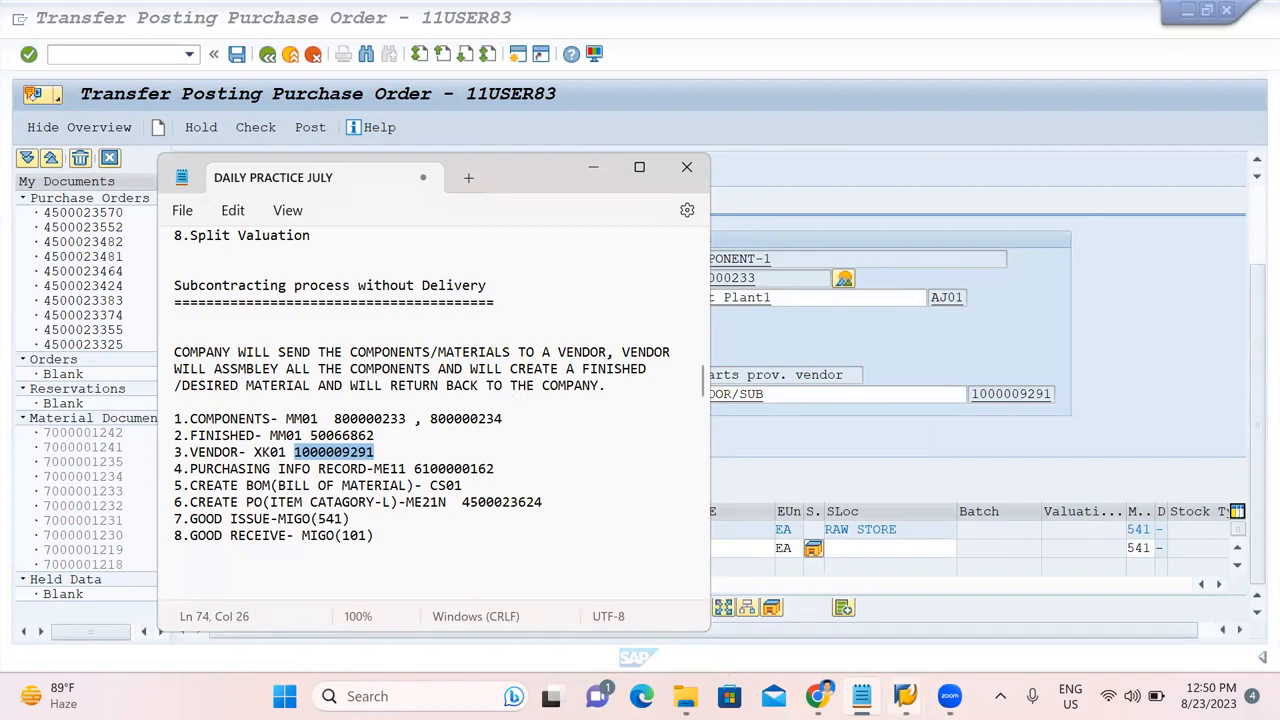
mouse_move(905, 696)
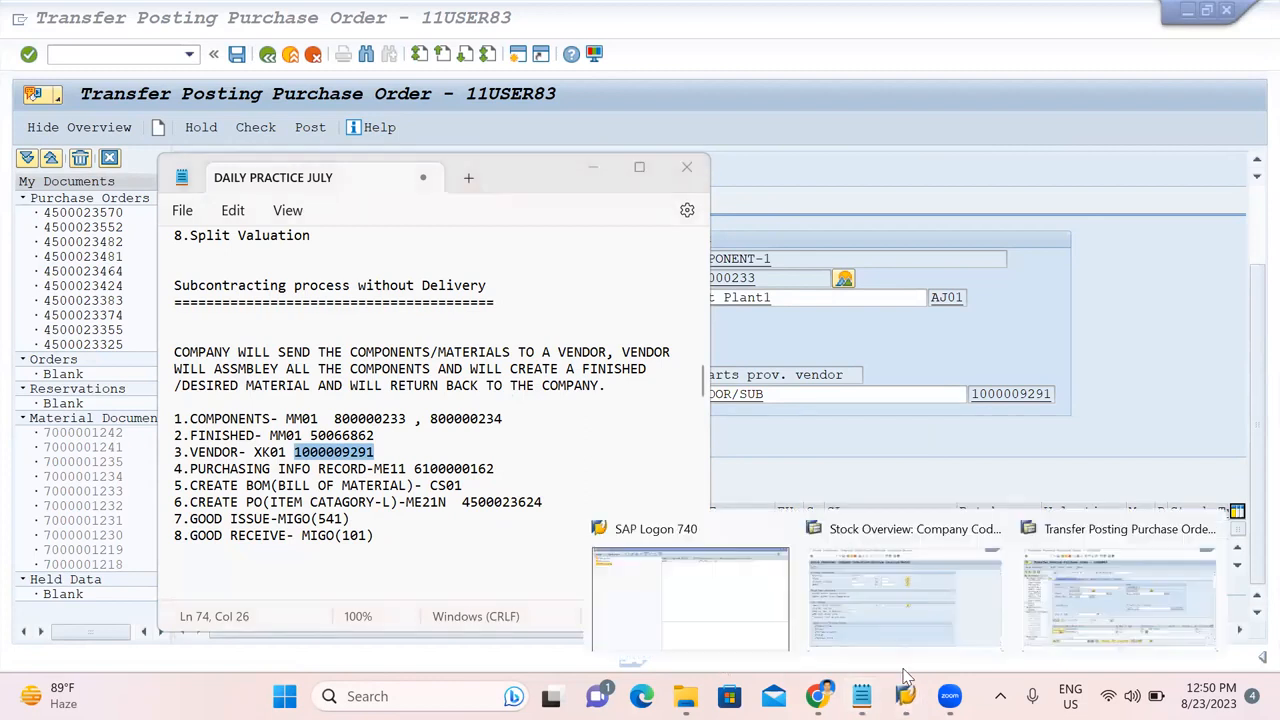
left_click(1068, 612)
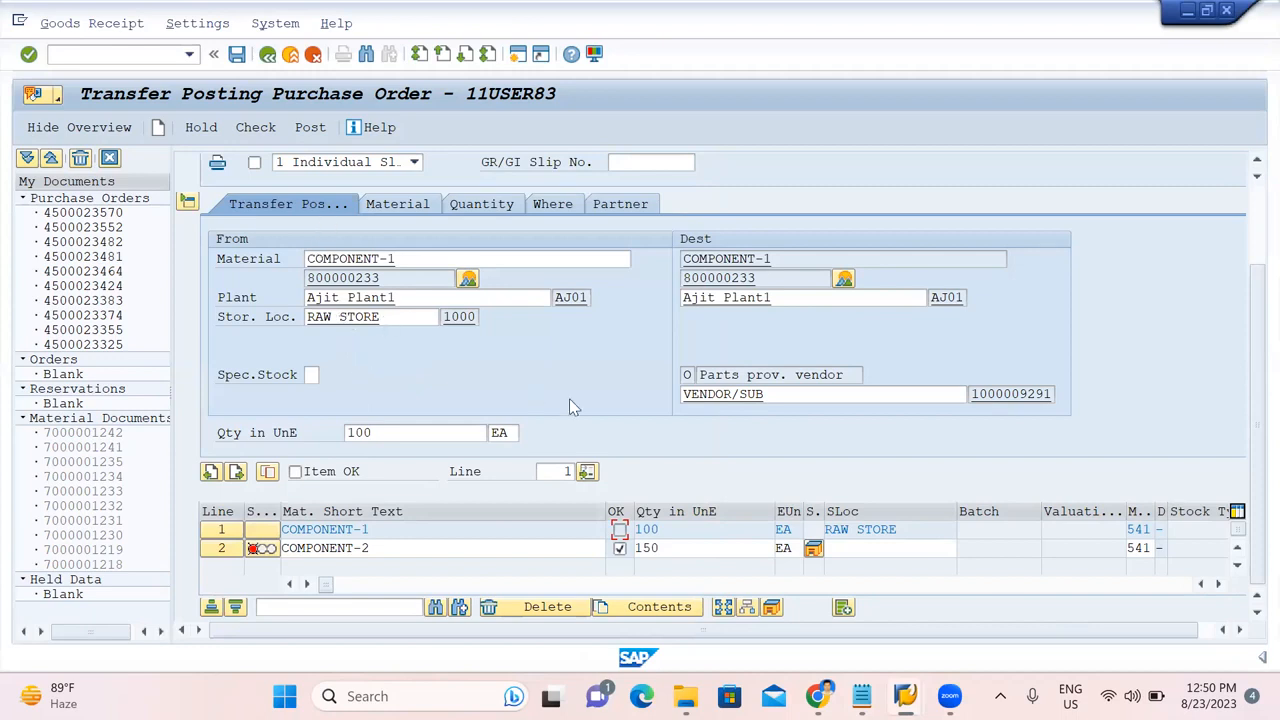
Enter the subcontracting vendor on the Partner tab for lines 1 and 2, mark line 1 OK, and recheck.
left_click(397, 207)
left_click(616, 210)
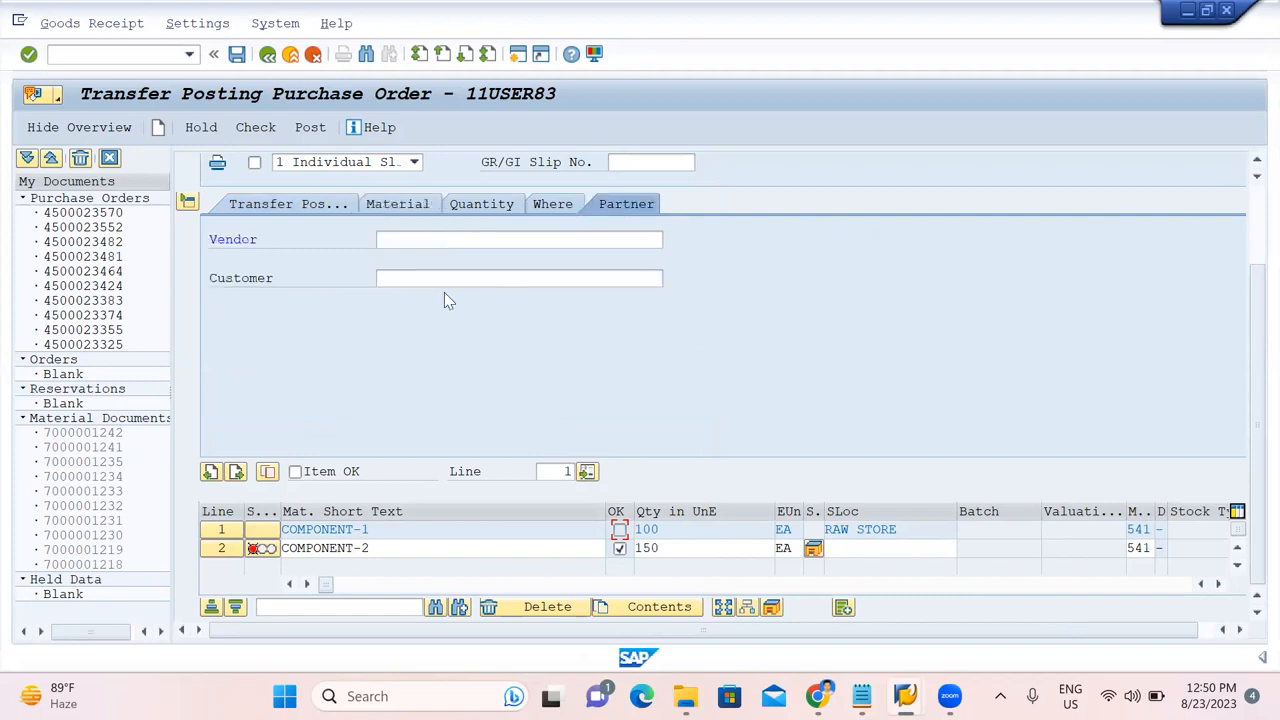
left_click(439, 239)
key("ctrl+v")
key("Return")
left_click(227, 551)
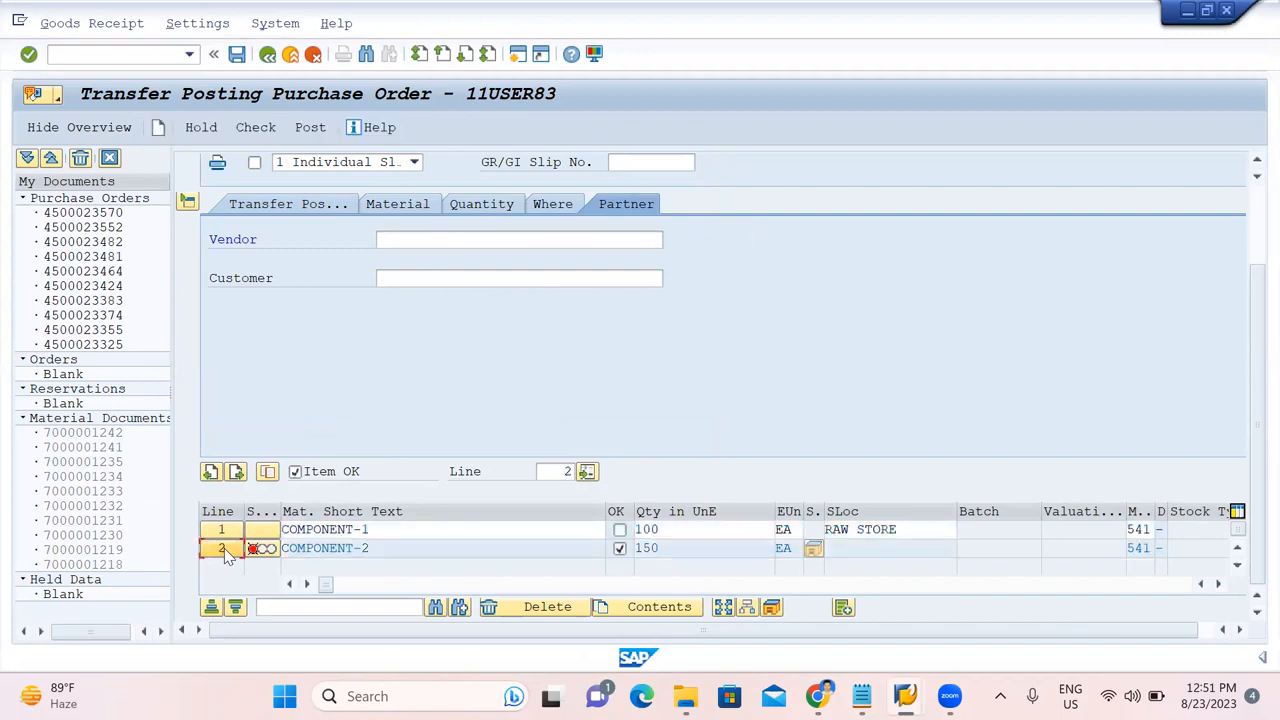
left_click(477, 239)
key("ctrl+v")
key("Return")
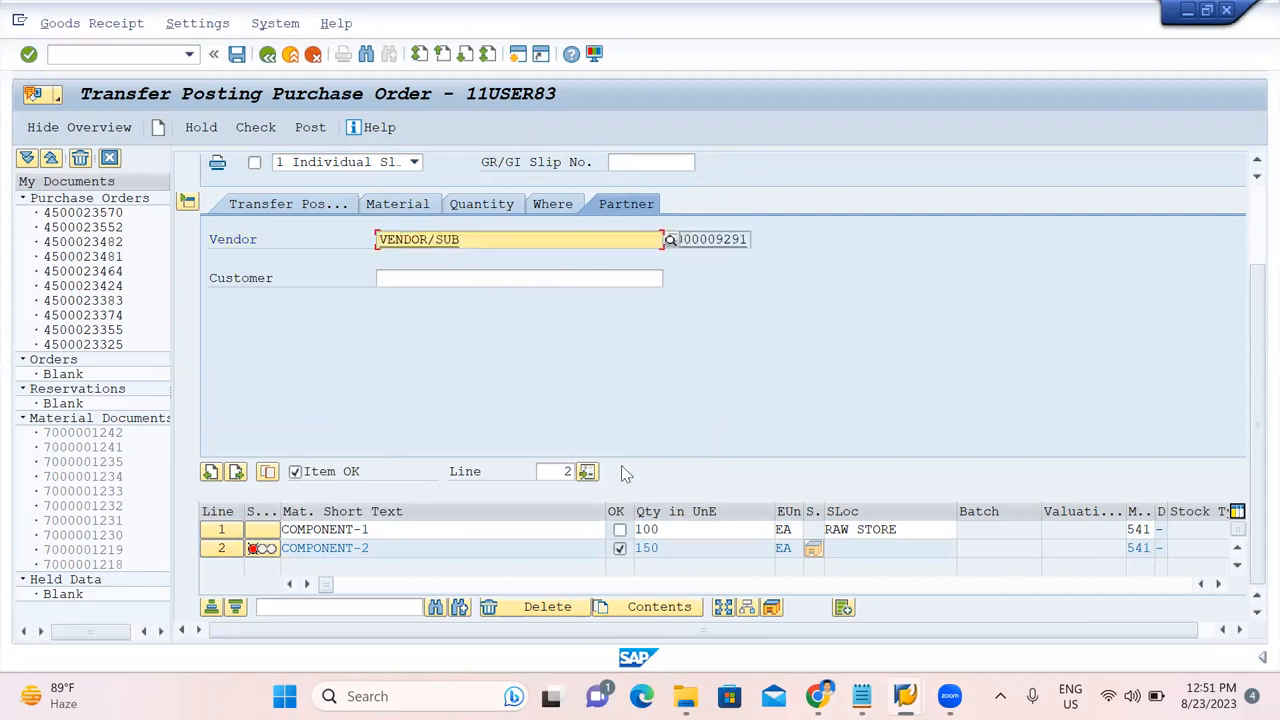
left_click(620, 531)
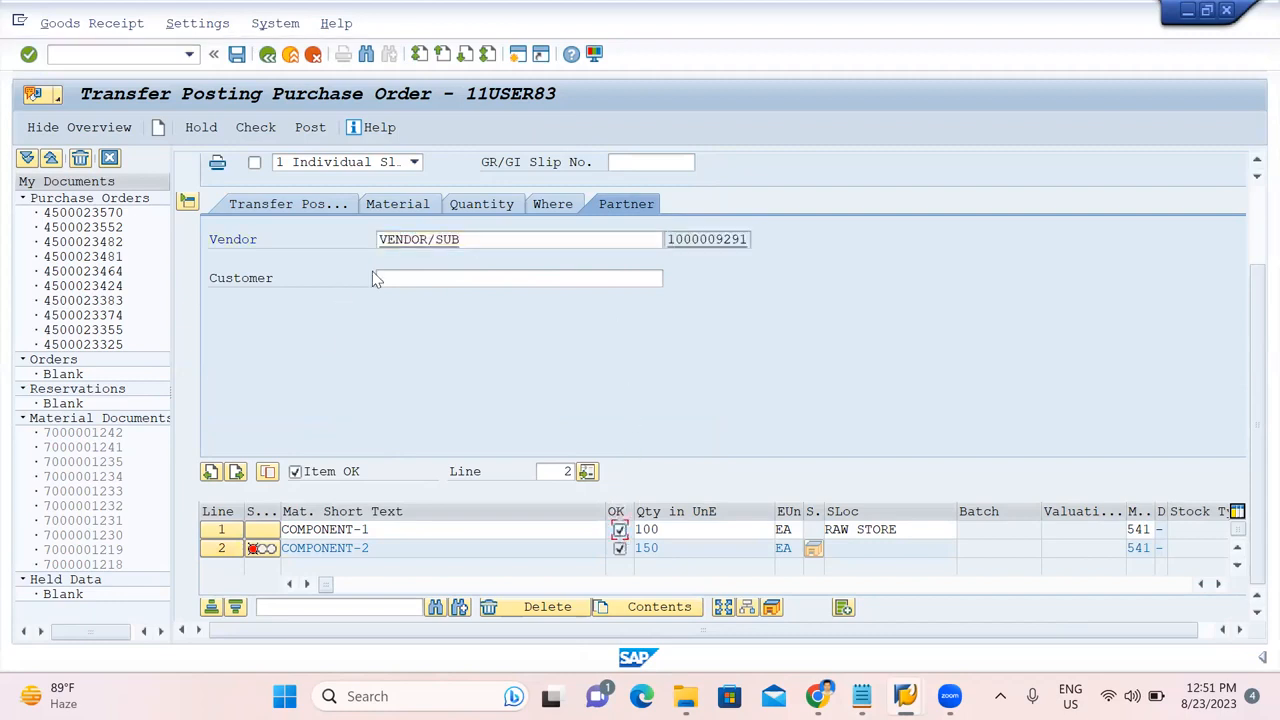
left_click(255, 135)
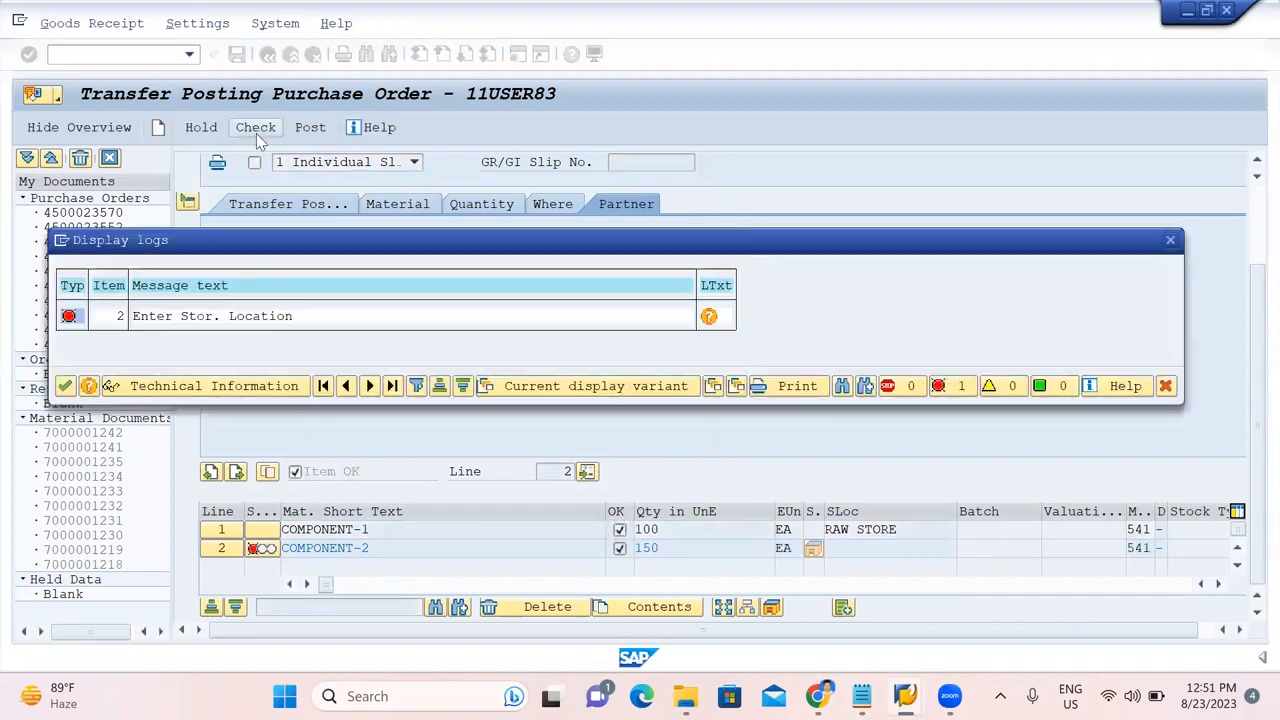
Set COMPONENT-2's storage location to 1000, recheck, and post the 541 transfer.
left_click(64, 386)
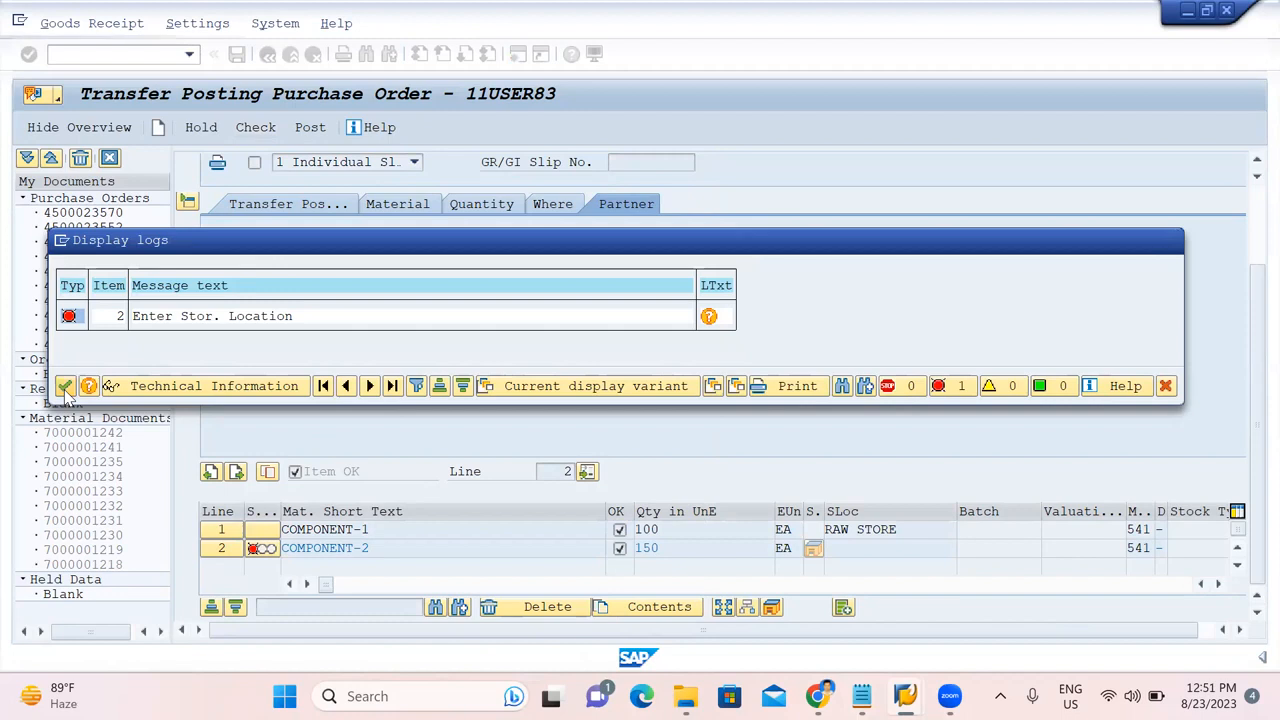
left_click(309, 209)
left_click(370, 318)
type("1000")
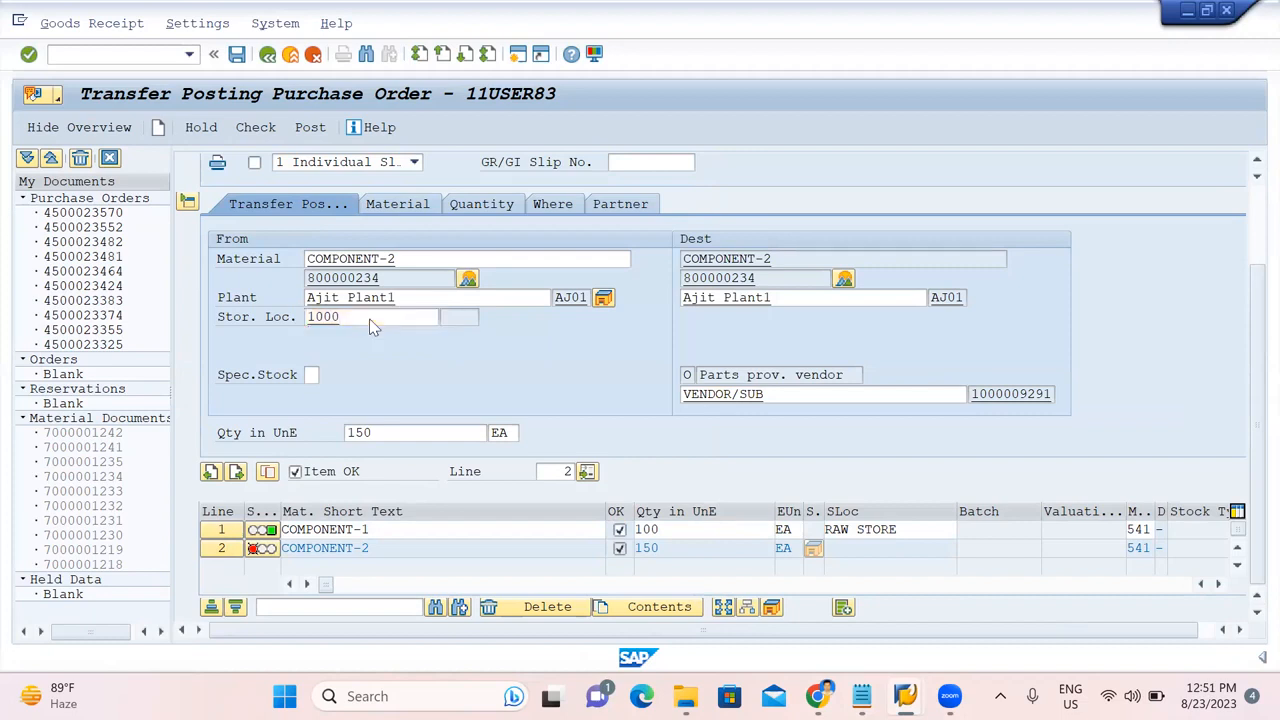
key("Return")
left_click(278, 128)
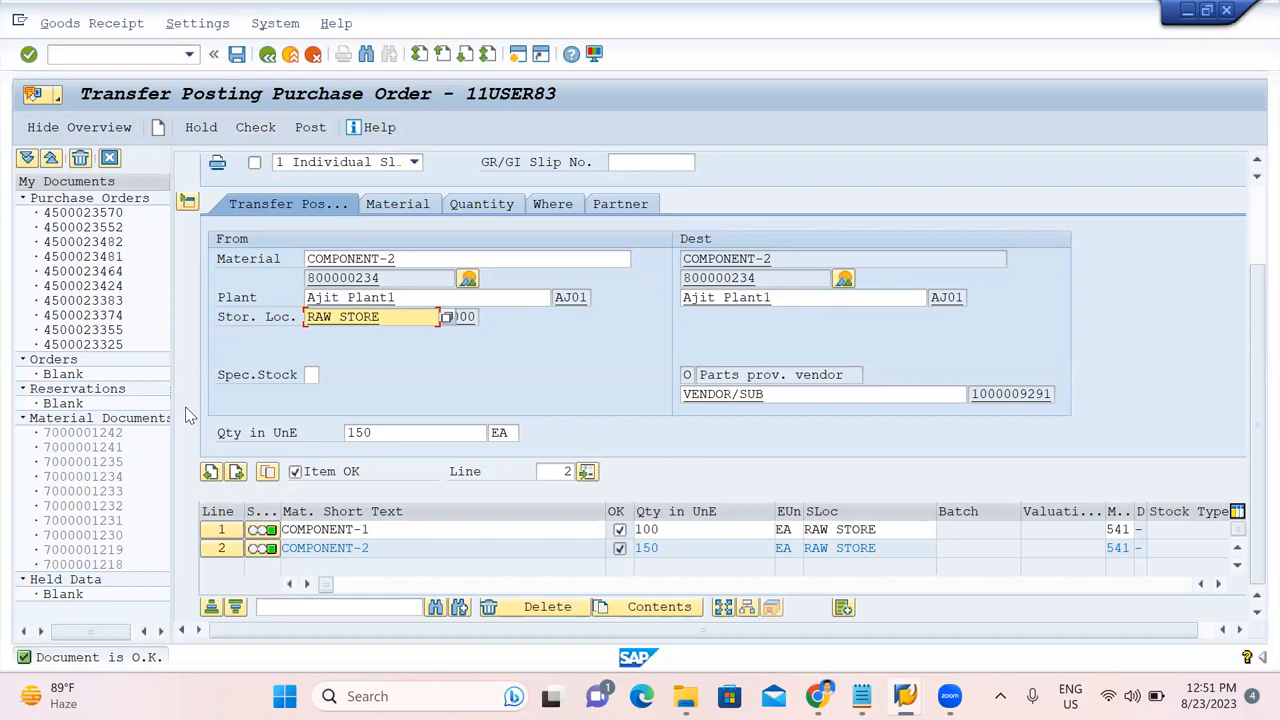
left_click(310, 128)
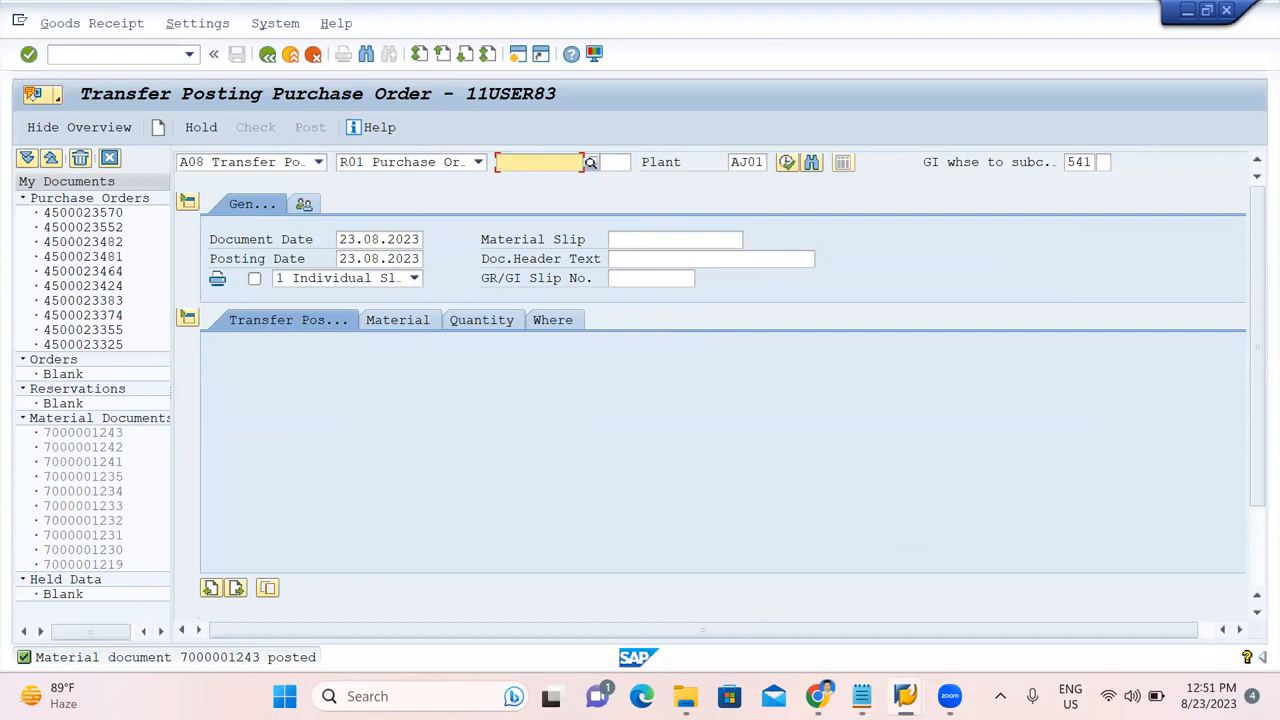
double_click(200, 657)
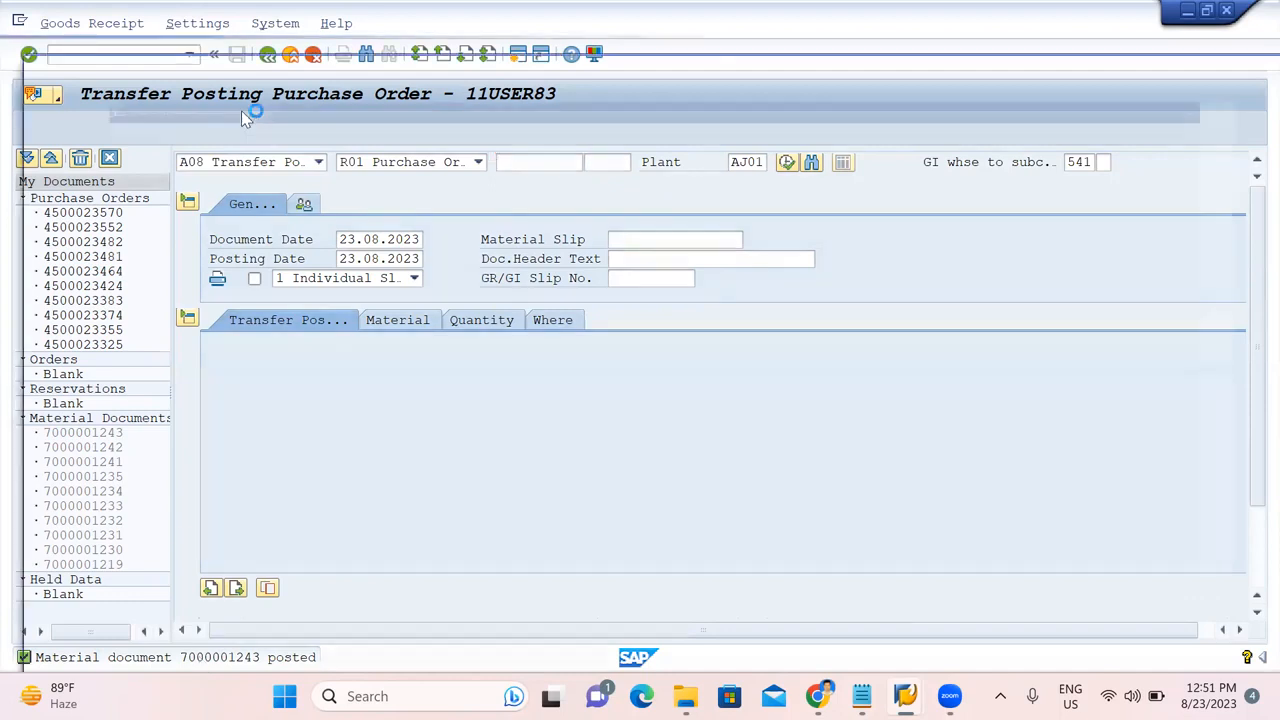
double_click(249, 121)
key("ctrl+c")
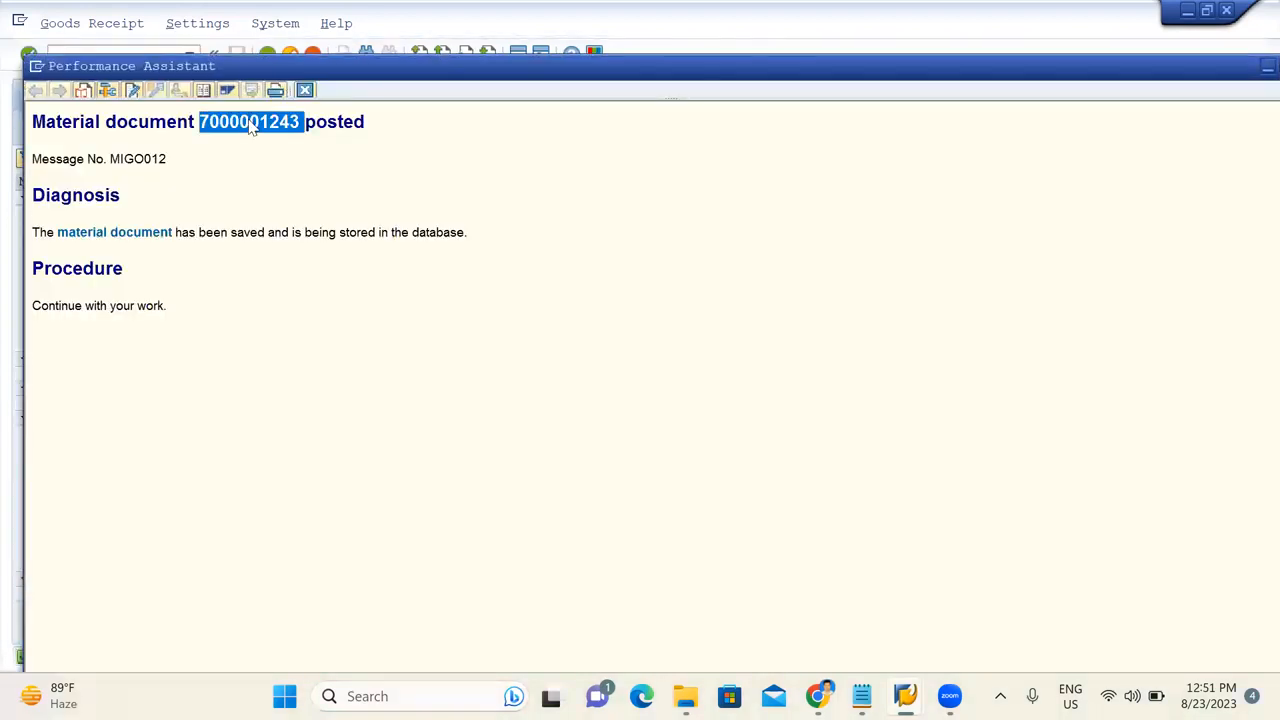
left_click(861, 696)
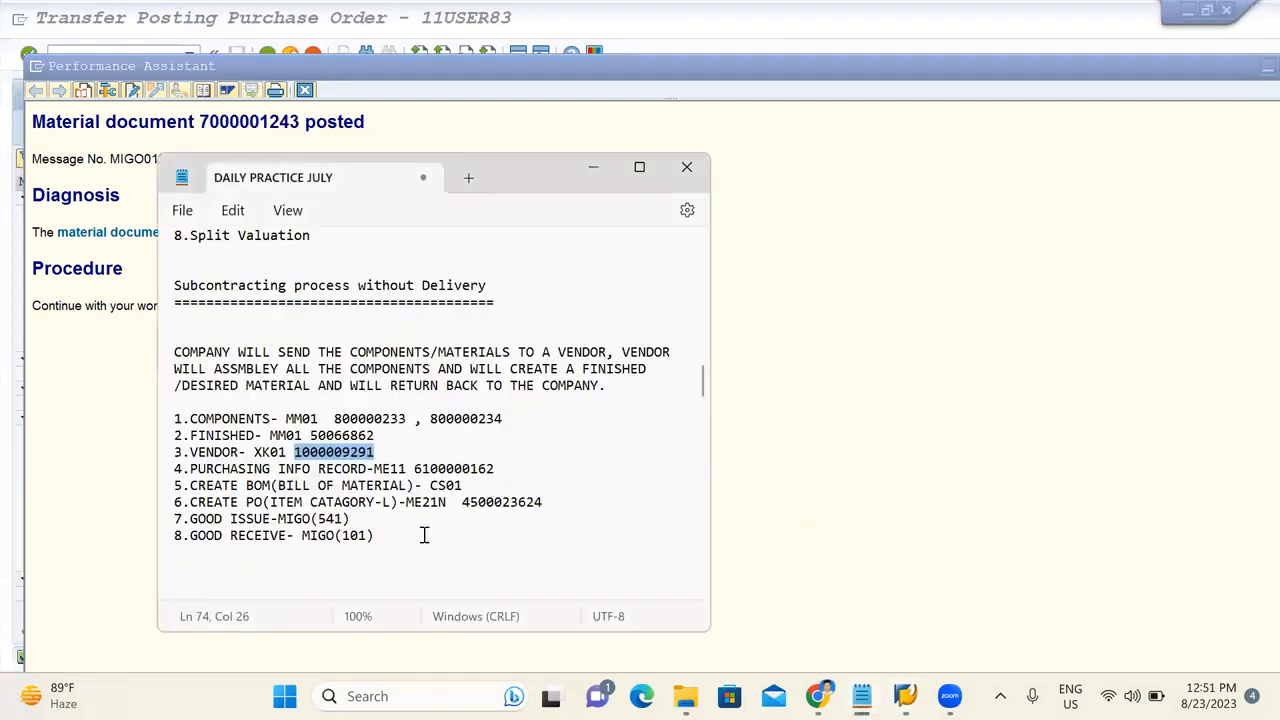
left_click(424, 532)
left_click(399, 524)
key("ctrl+v")
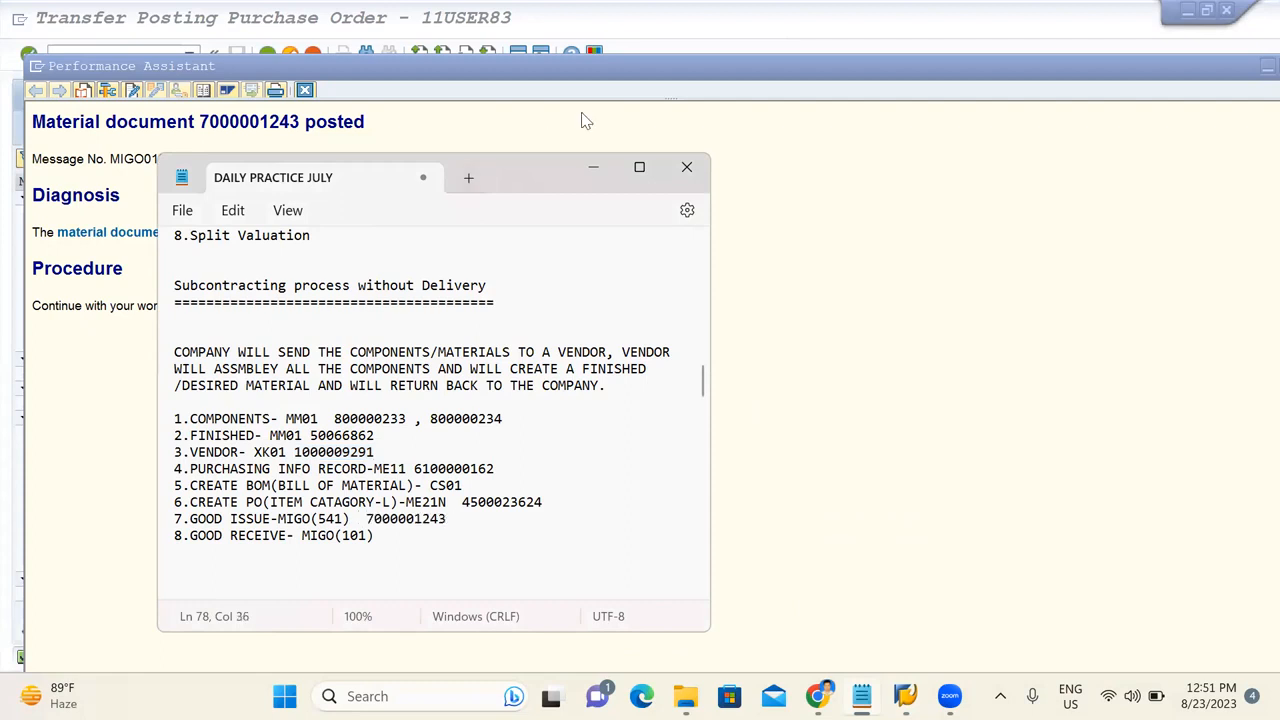
left_click(593, 173)
left_click_drag(200, 121, 300, 121)
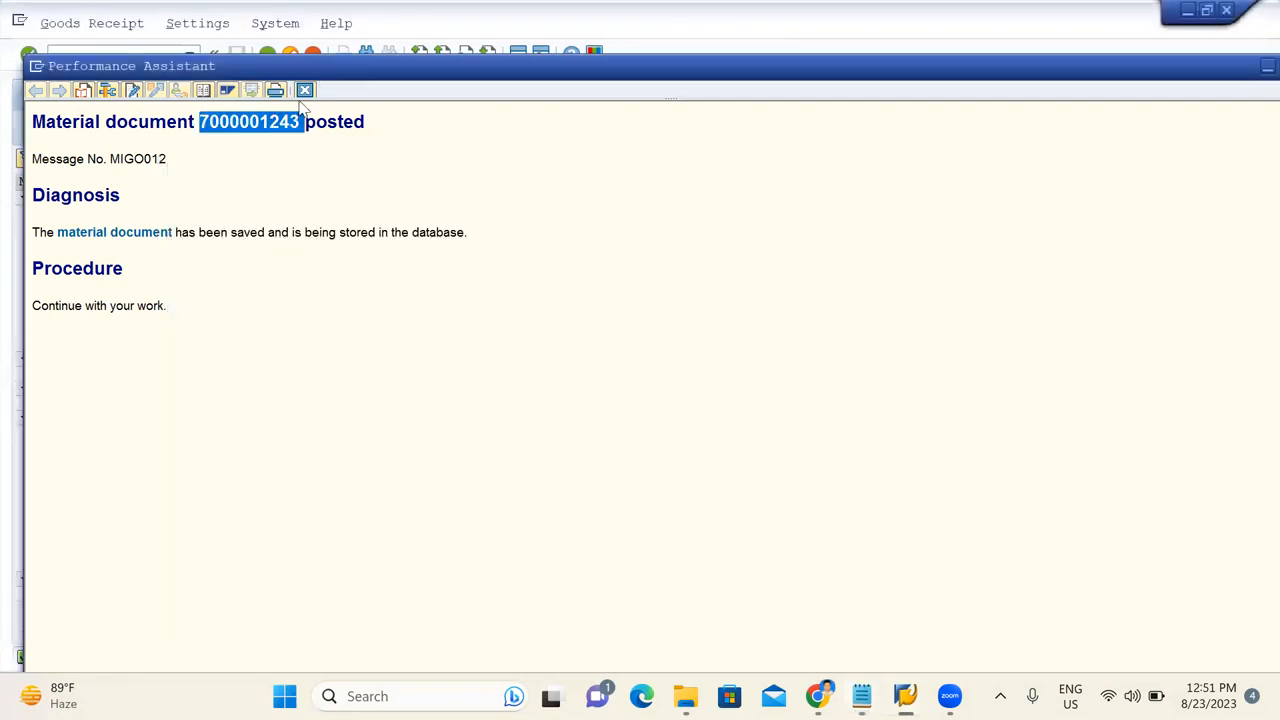
left_click(304, 90)
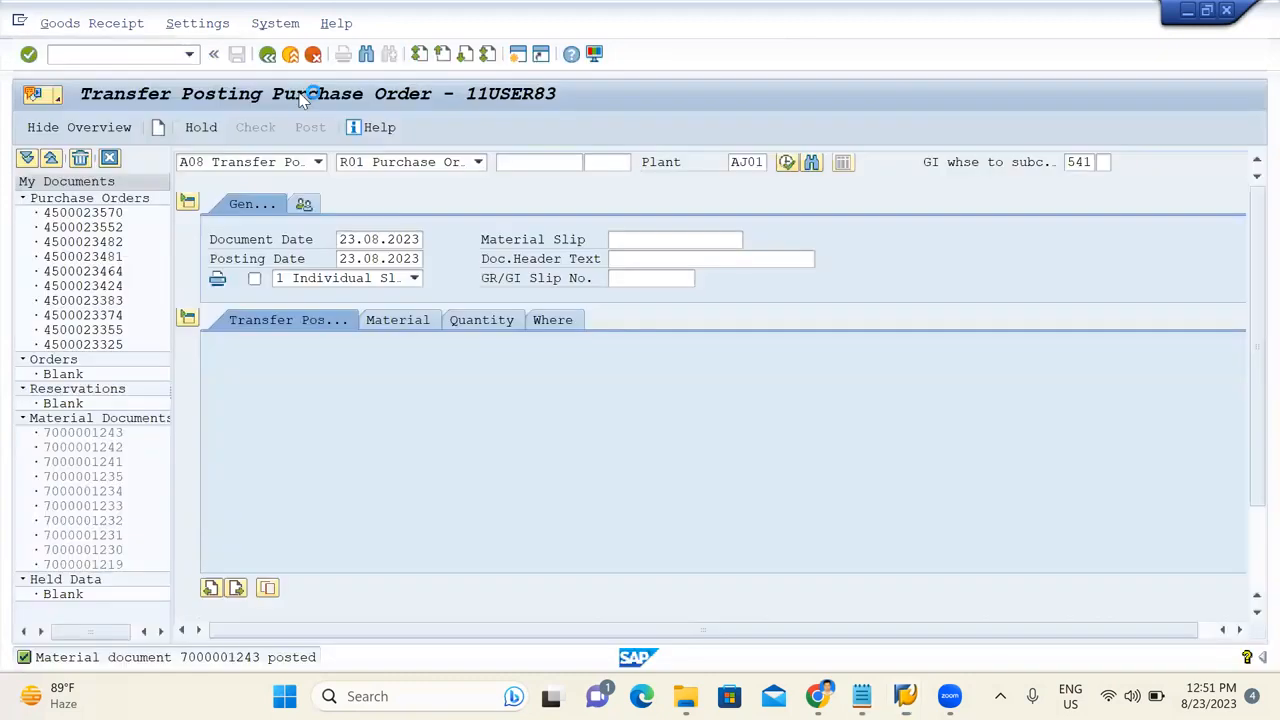
left_click(317, 162)
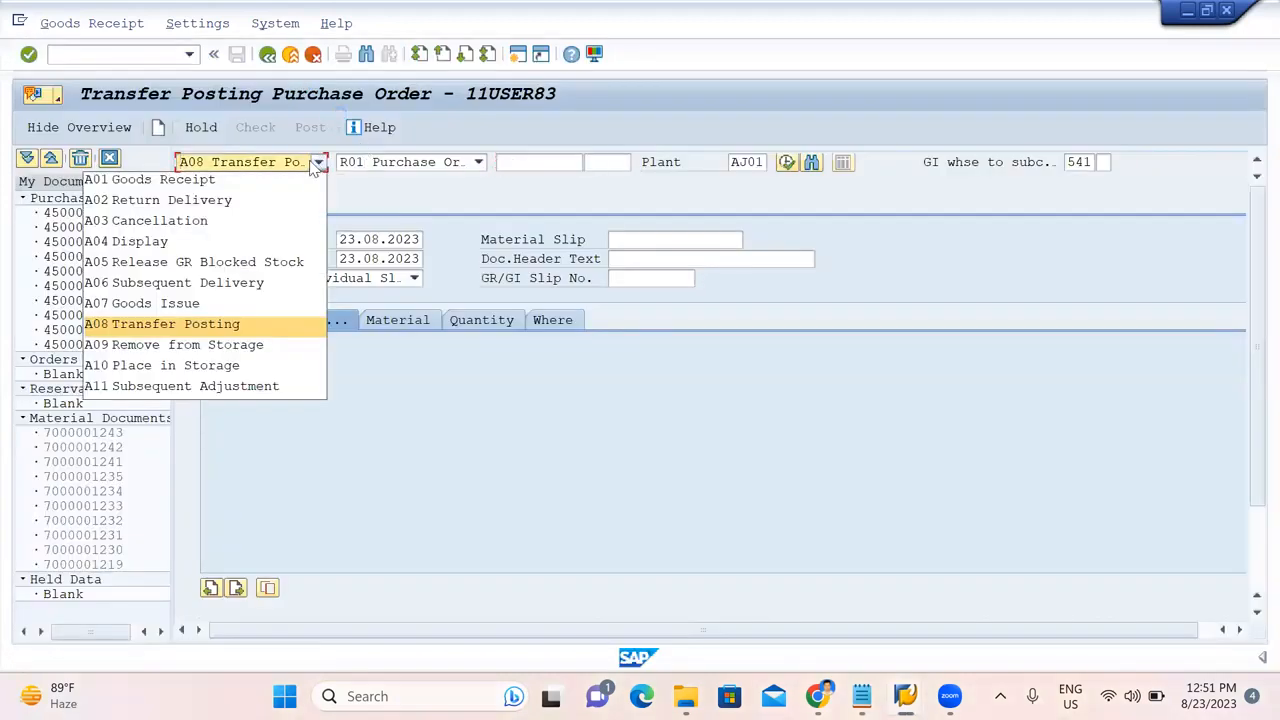
left_click(215, 245)
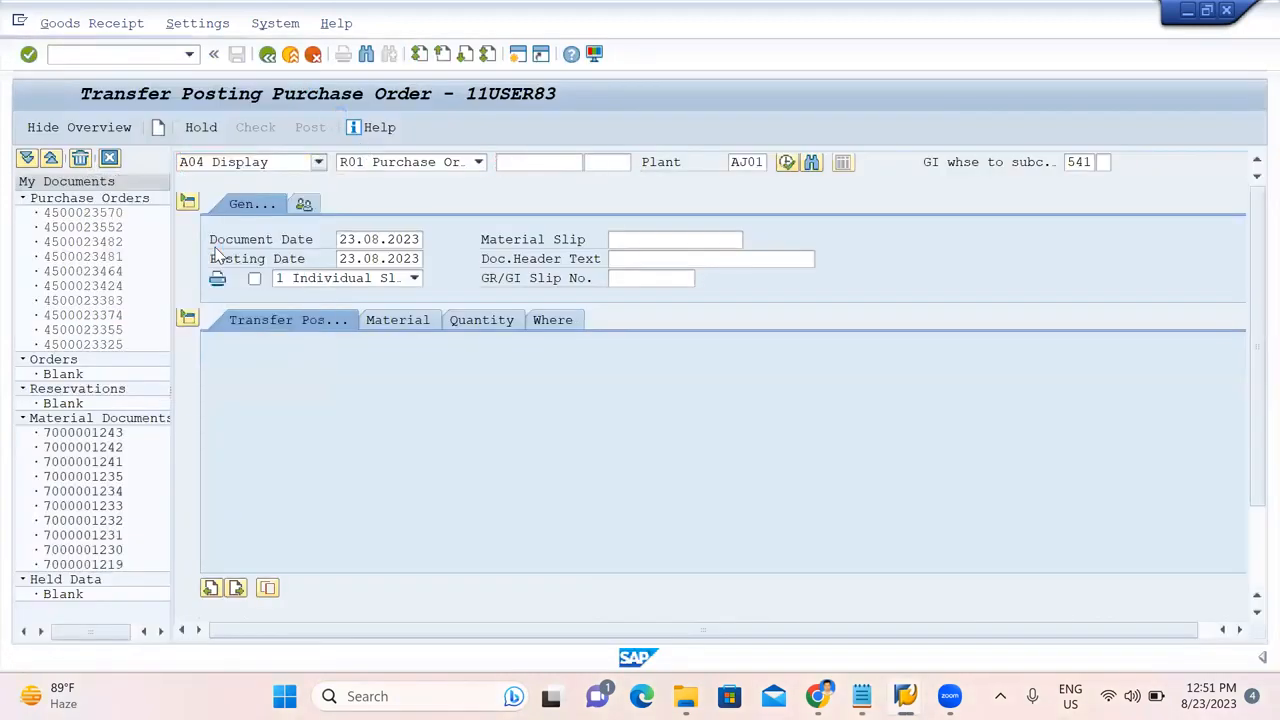
left_click(449, 168)
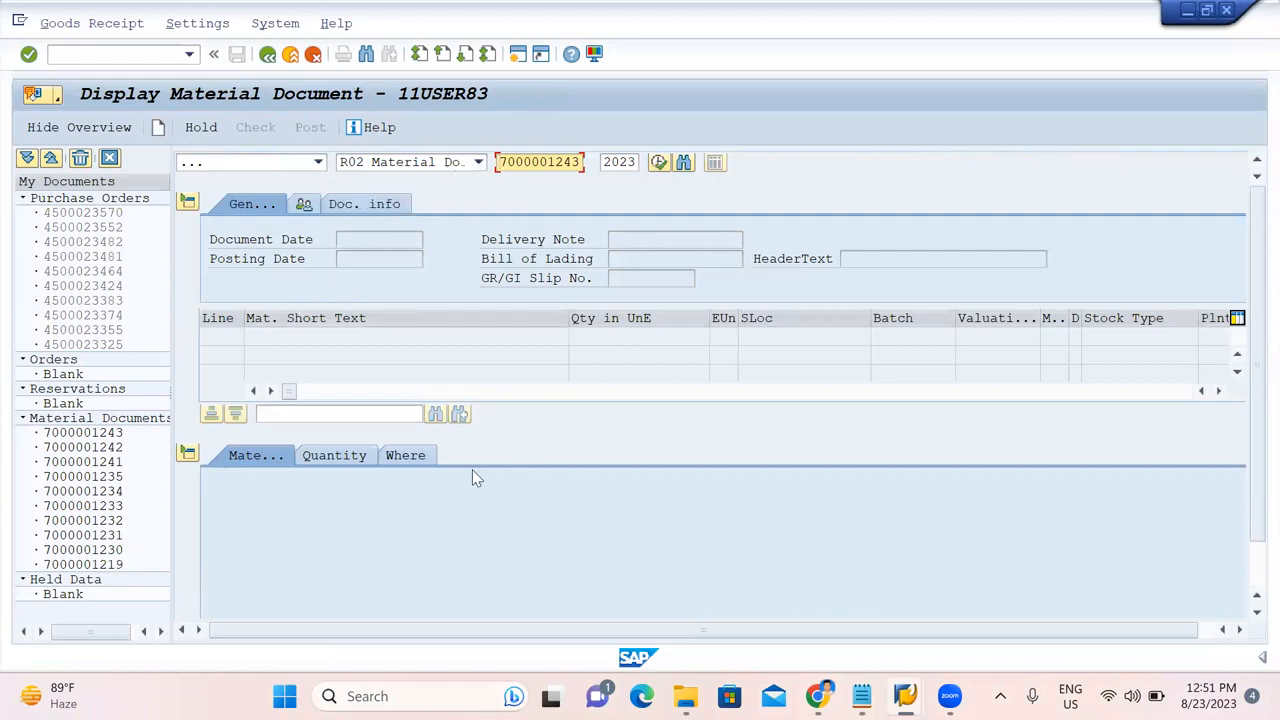
key("Return")
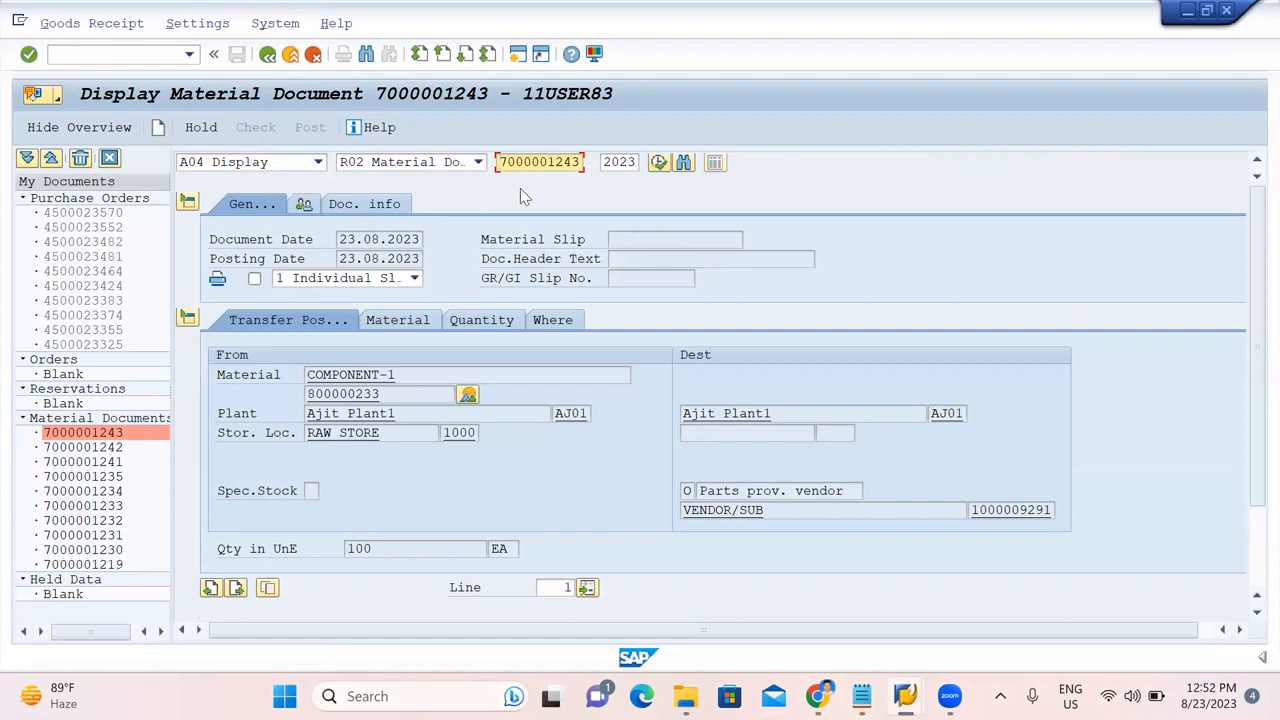
left_click(392, 210)
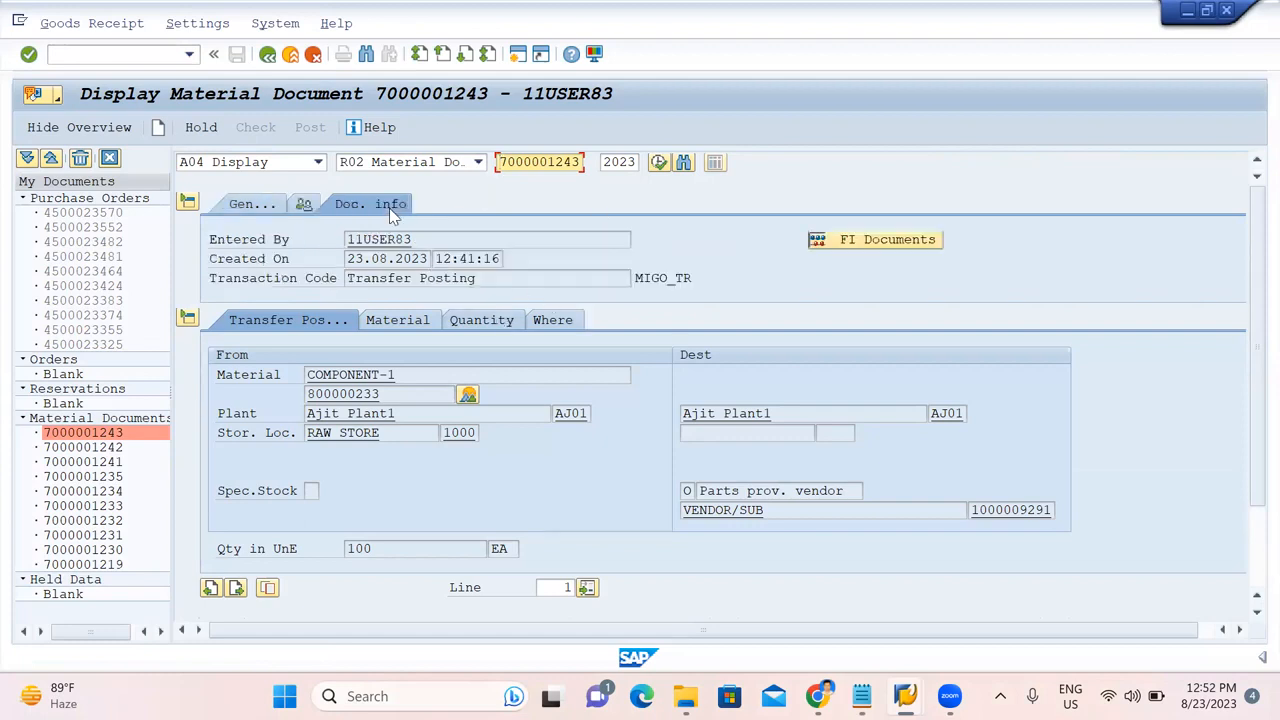
left_click(849, 243)
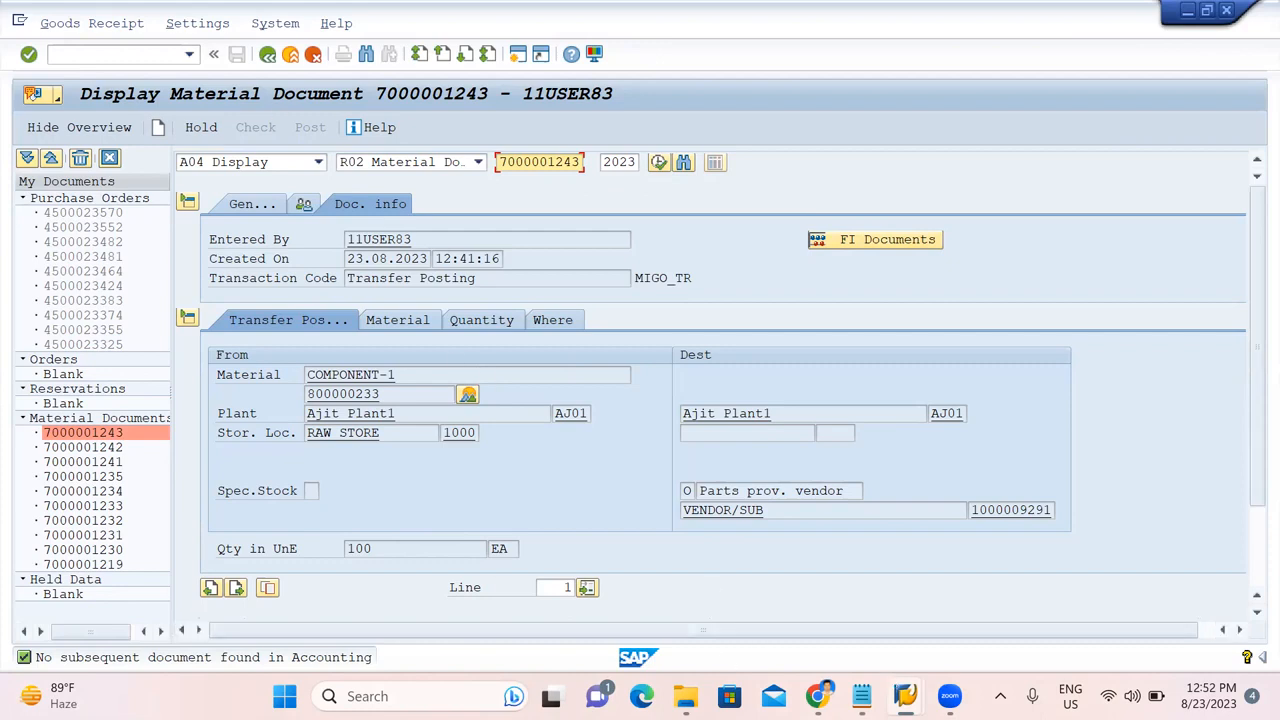
Run the stock overview for material 800000234, then for material 800000232.
mouse_move(905, 696)
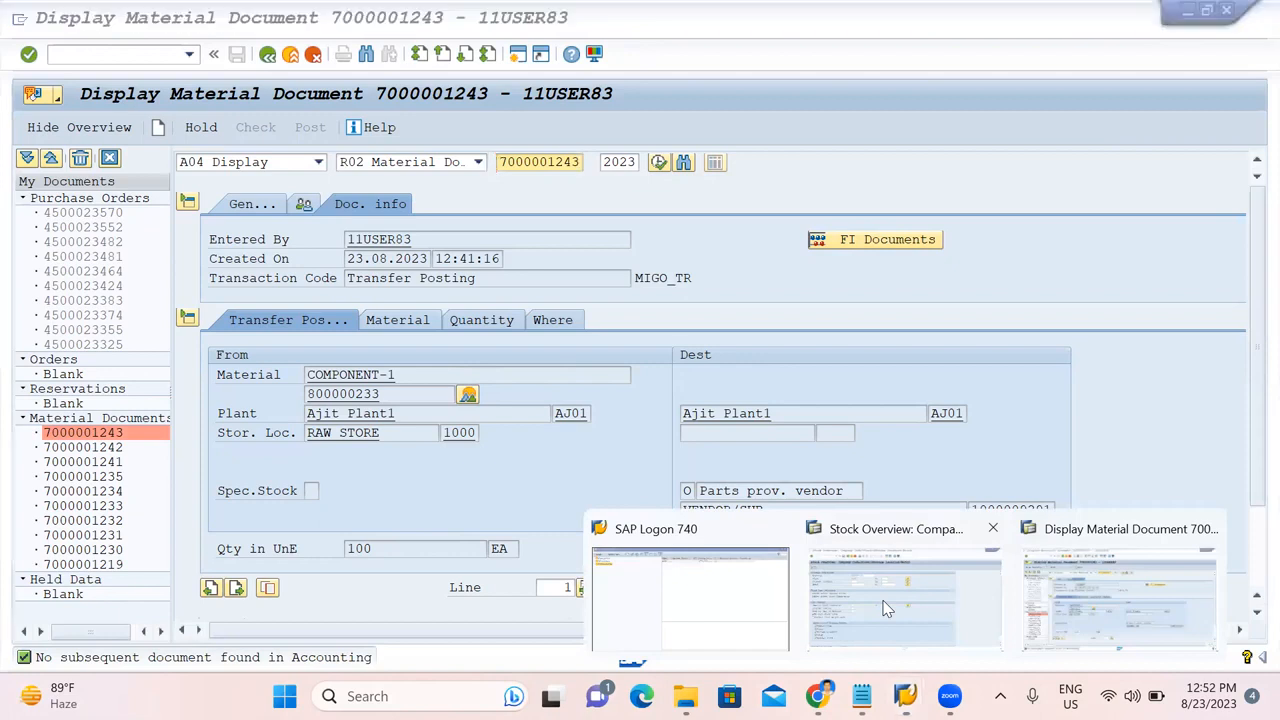
left_click(885, 608)
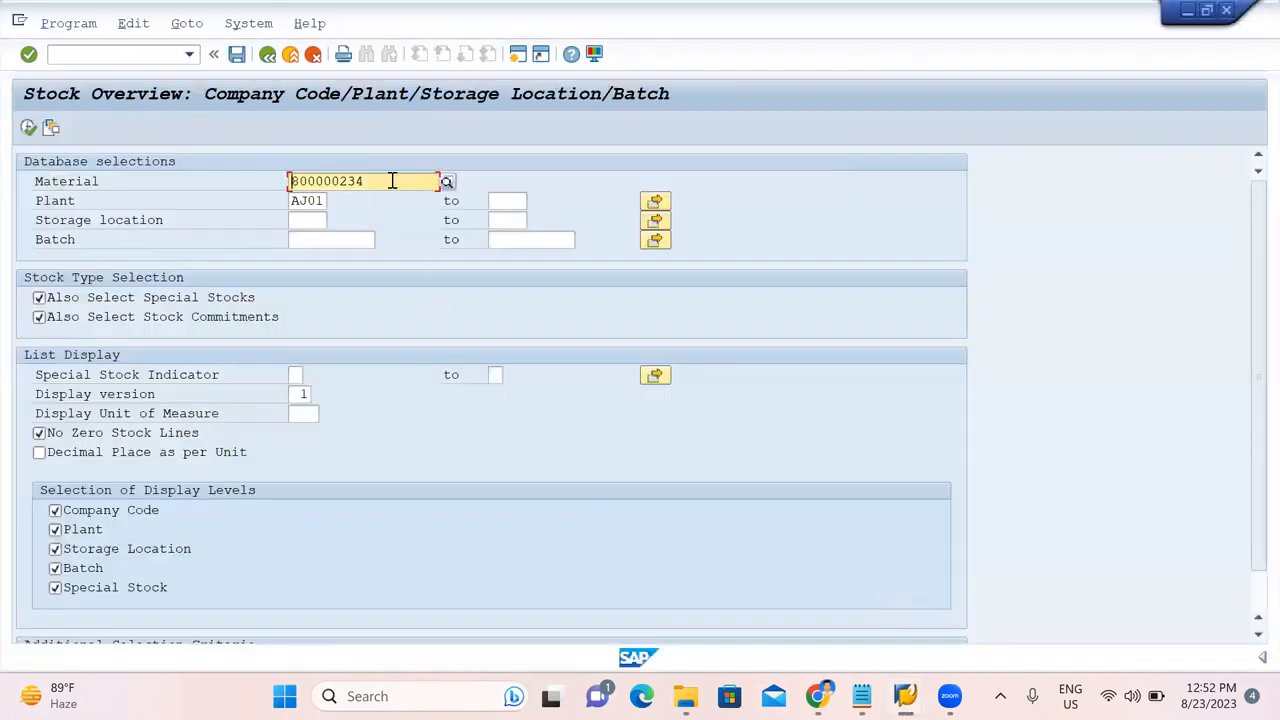
left_click(28, 129)
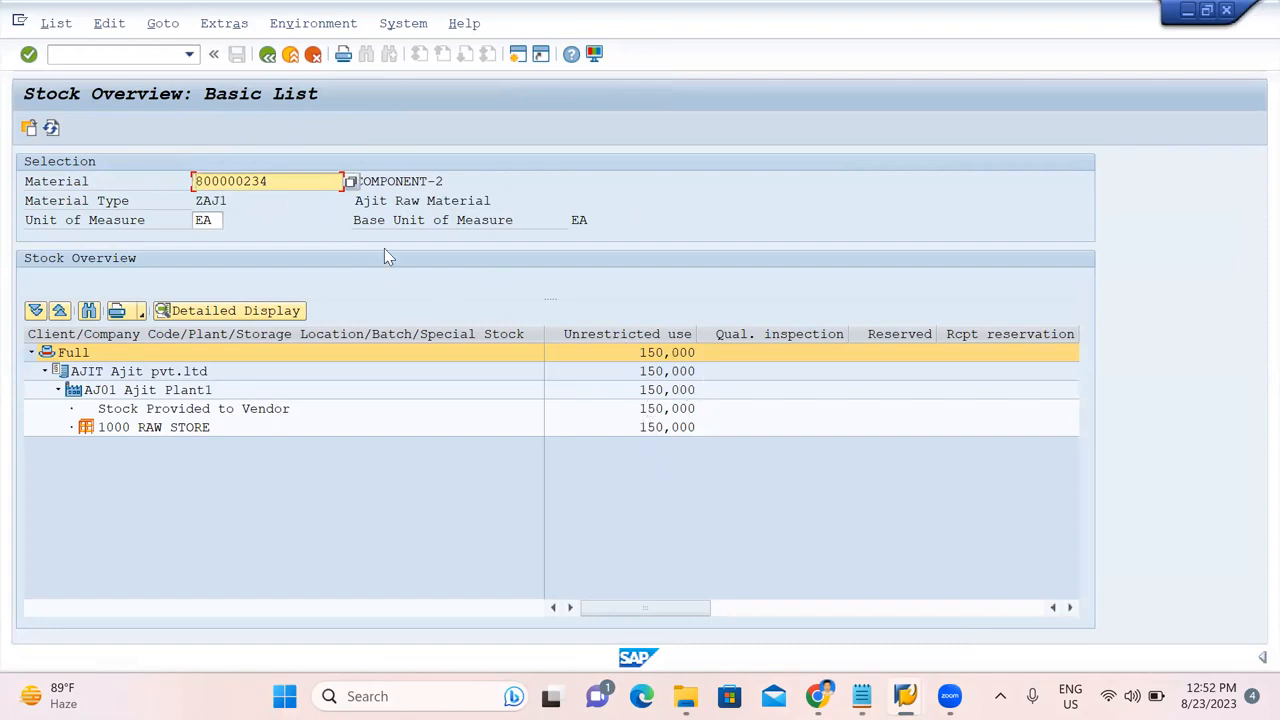
left_click(267, 56)
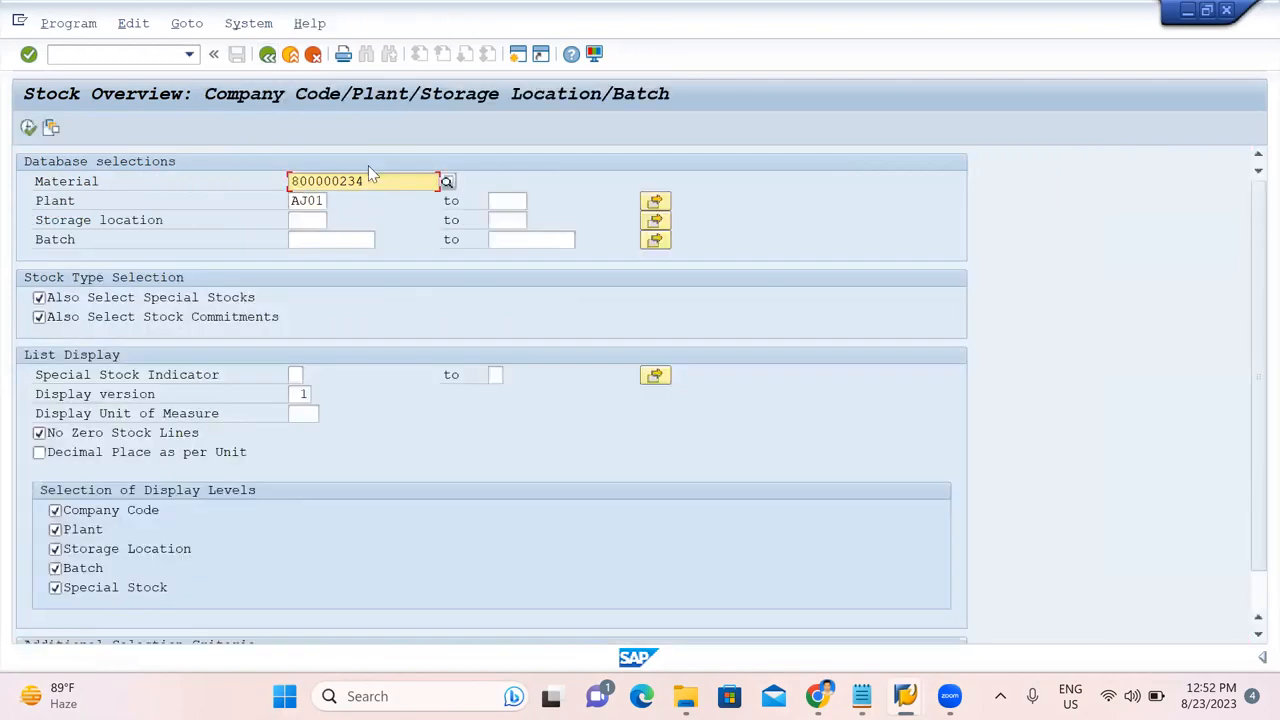
key("BackSpace")
type("2")
key("Return")
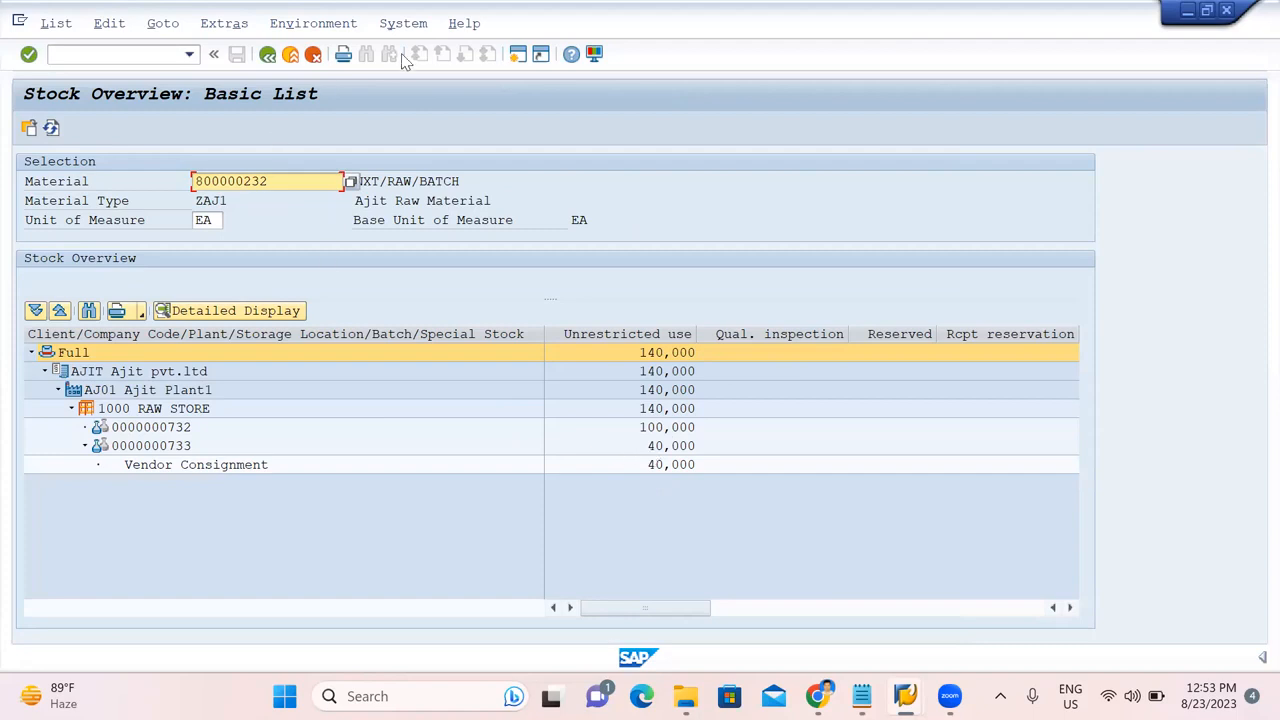
Return to the stock overview selection screen and bring the material document display forward.
left_click(269, 56)
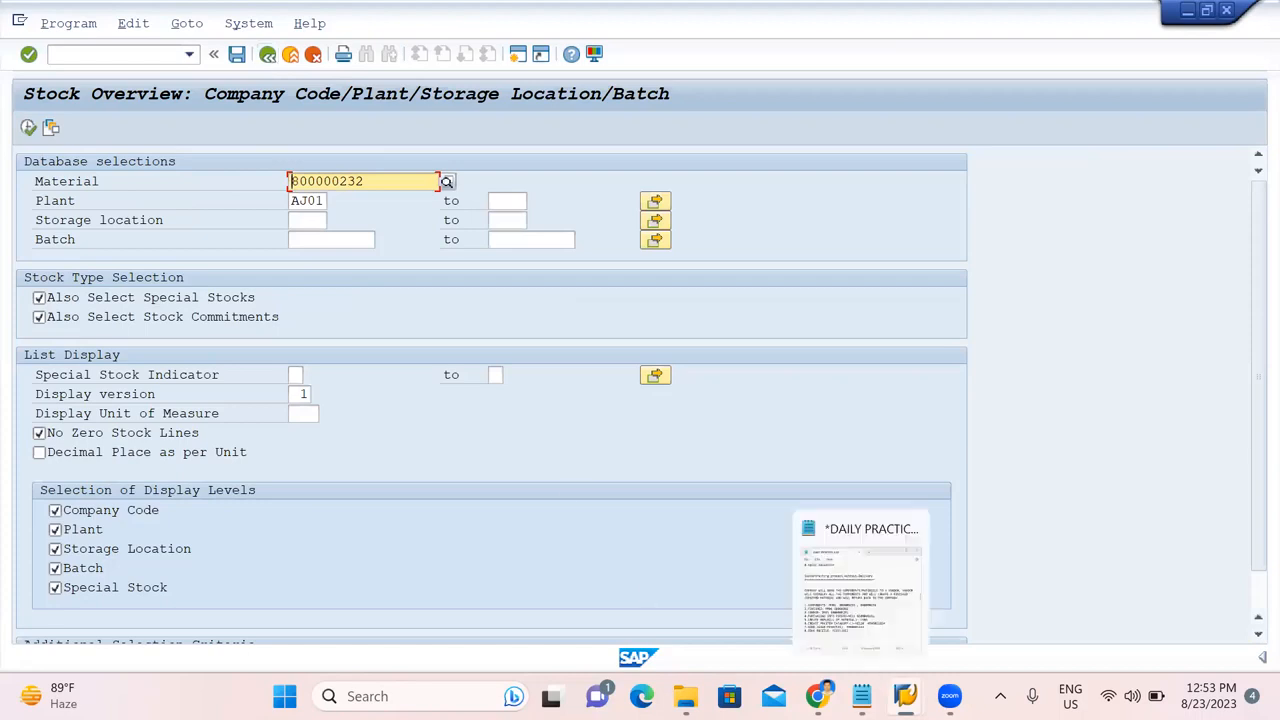
mouse_move(905, 696)
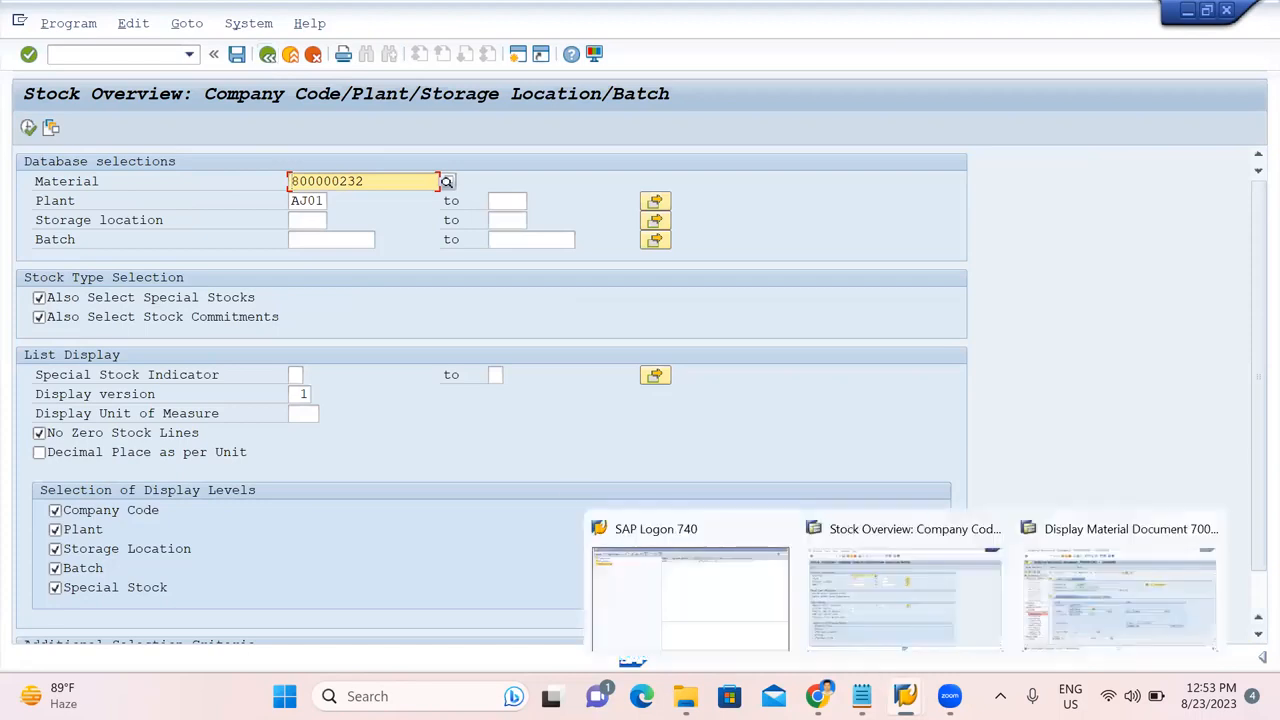
left_click(1097, 601)
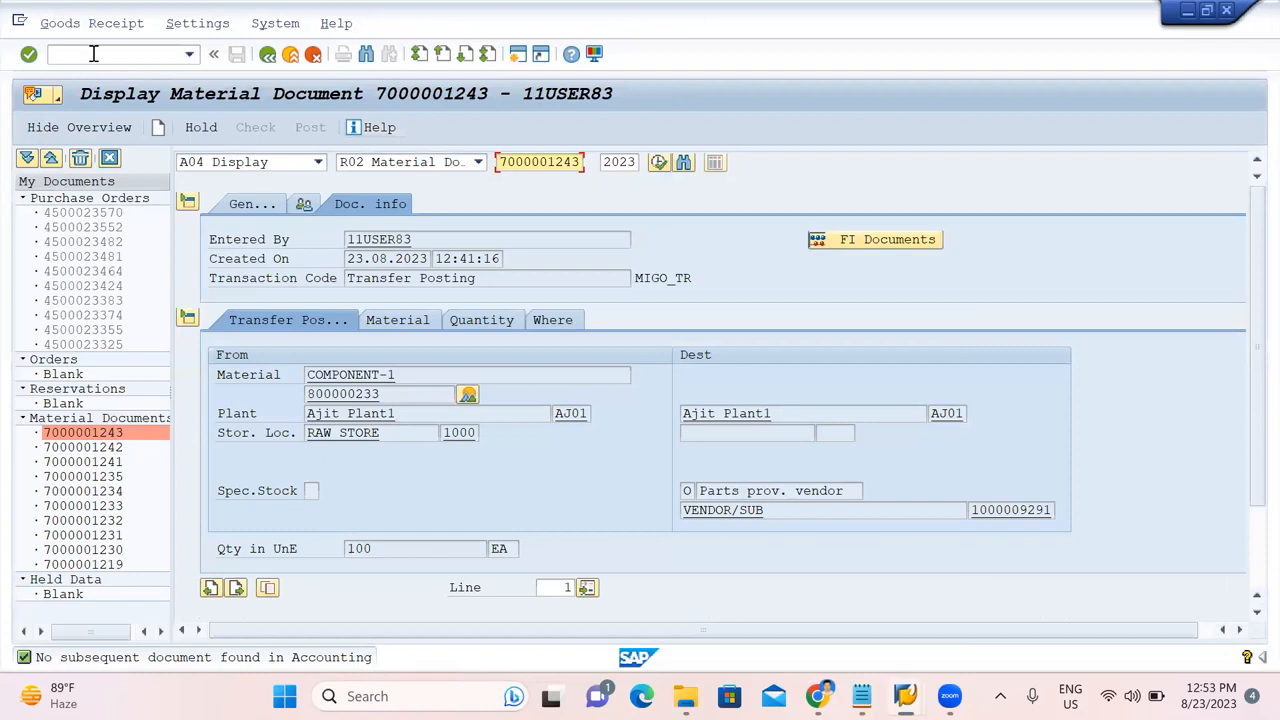
Start a new MIGO goods receipt against a purchase order.
left_click(93, 54)
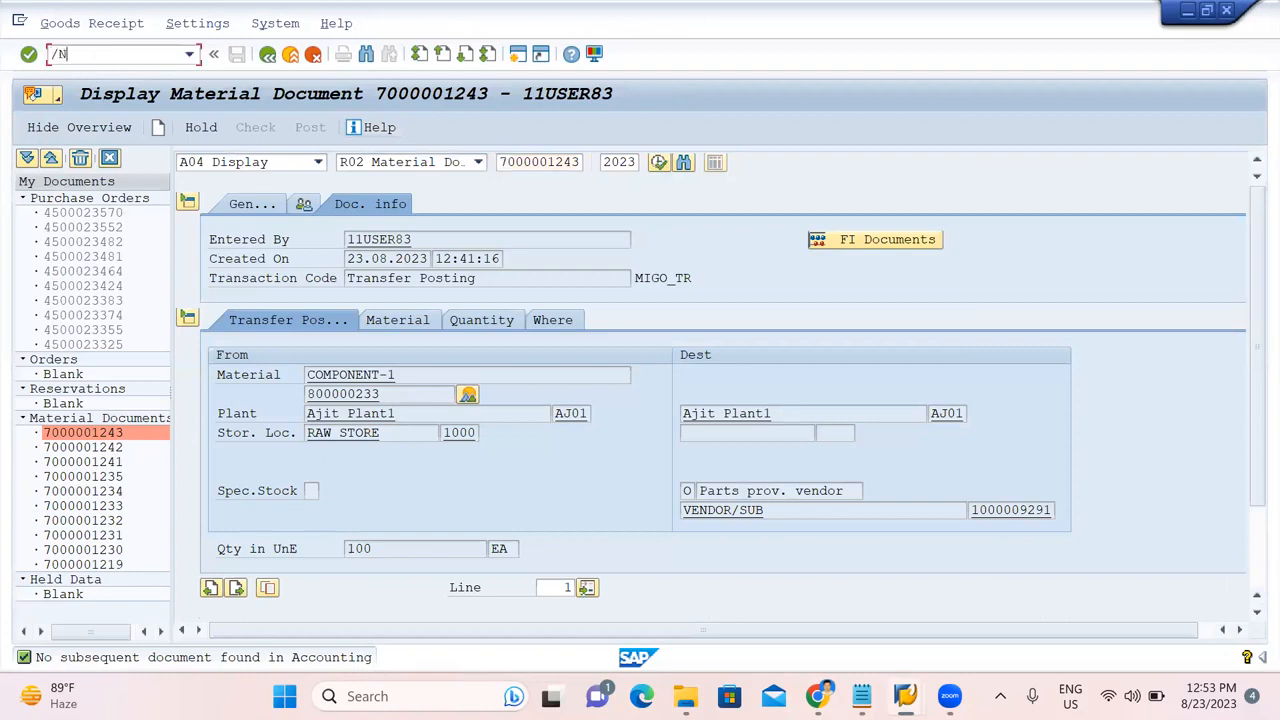
type("/NMIGO")
key("Return")
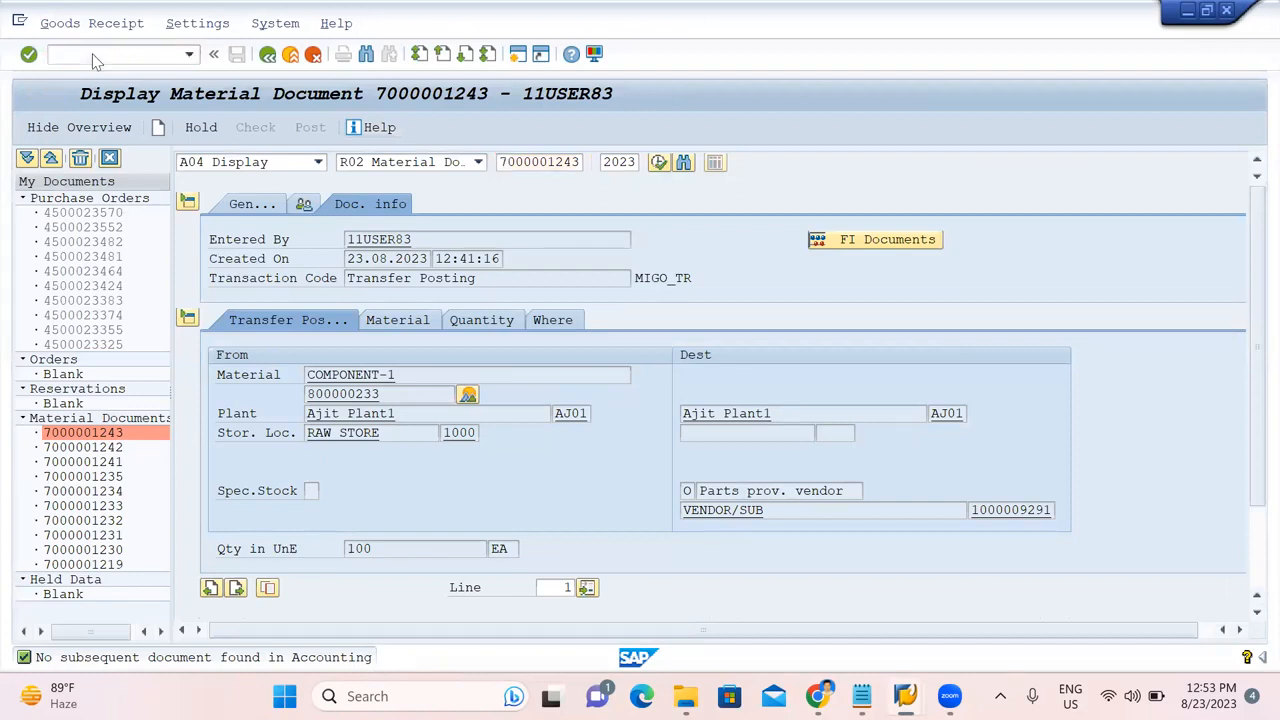
left_click(286, 164)
left_click(256, 184)
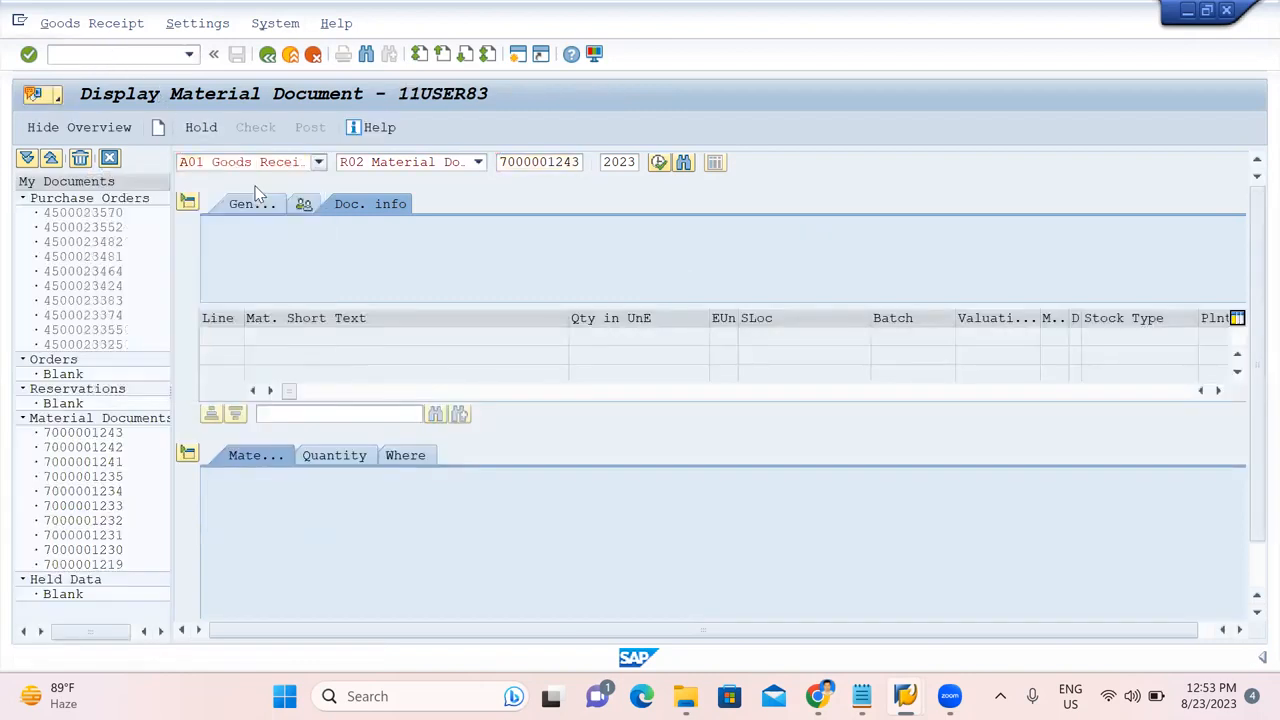
left_click(443, 163)
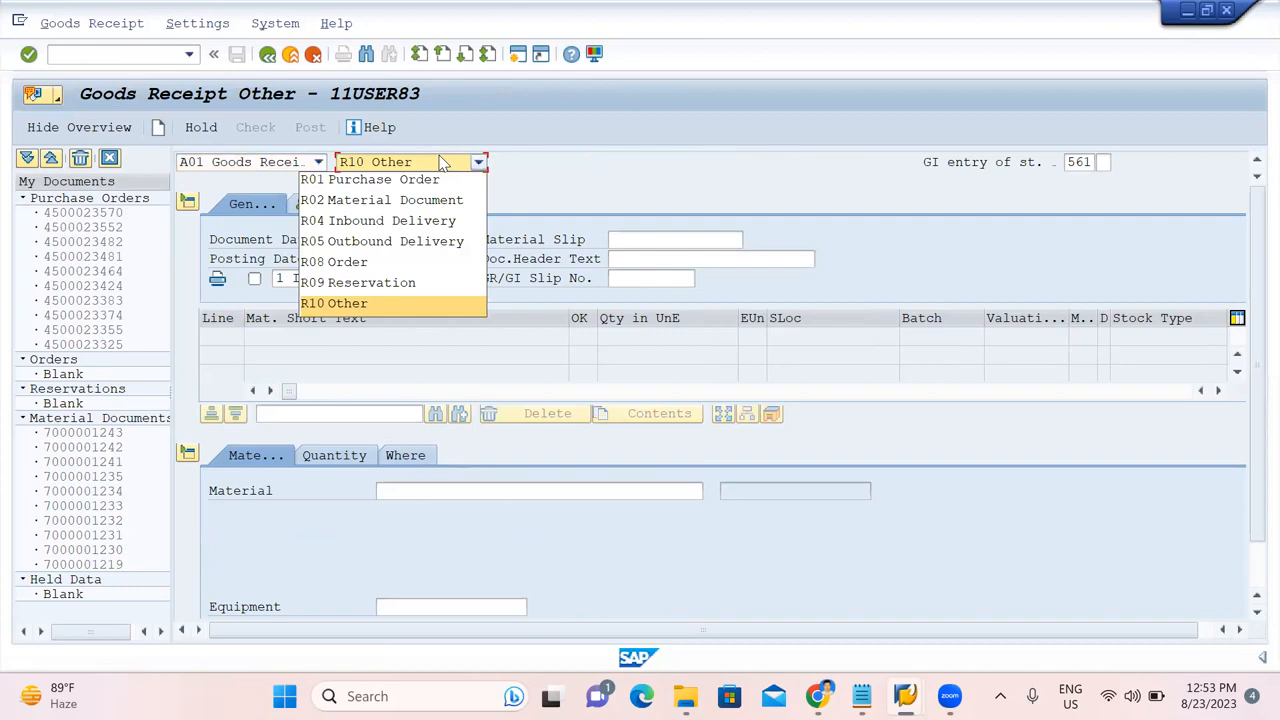
left_click(410, 178)
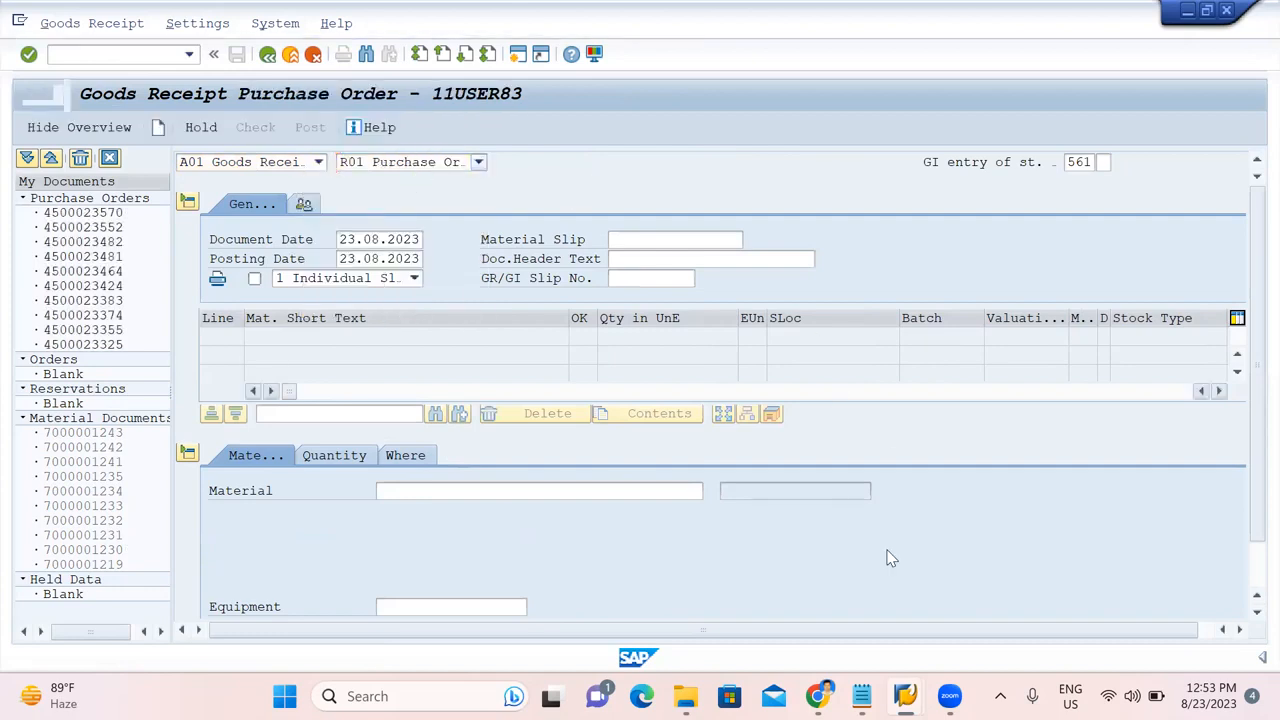
left_click(862, 697)
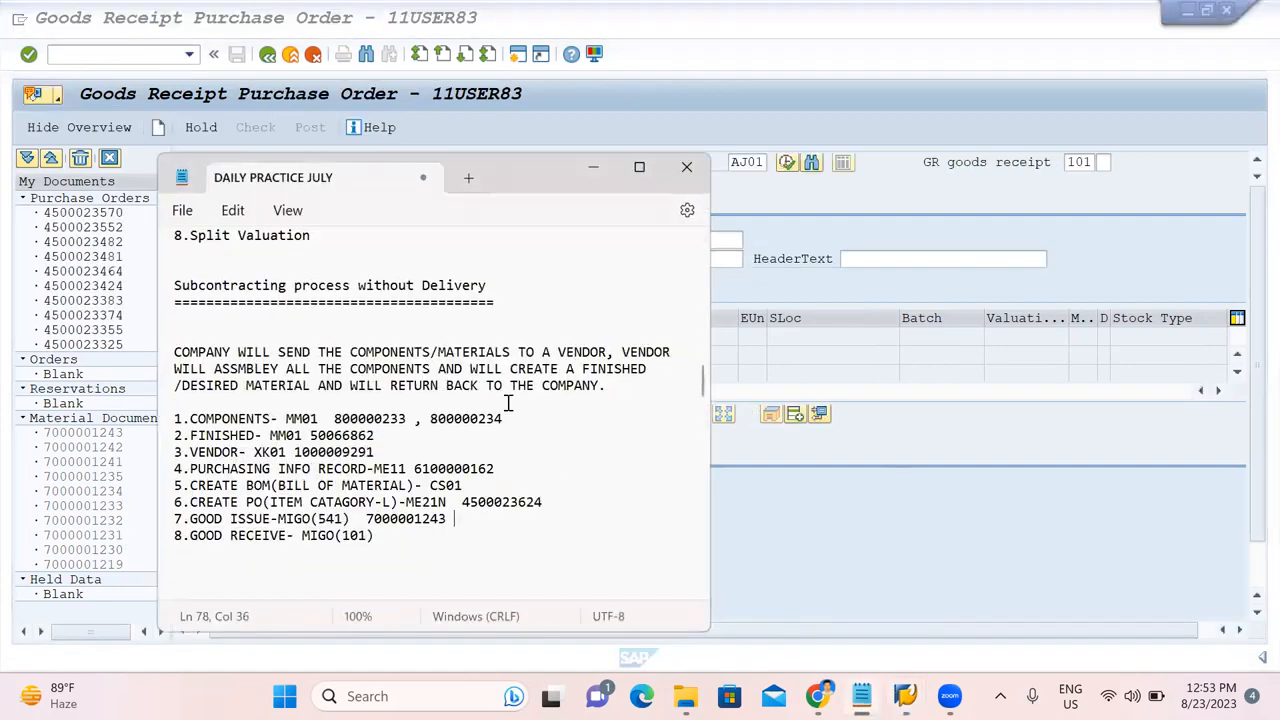
double_click(498, 505)
key("ctrl+c")
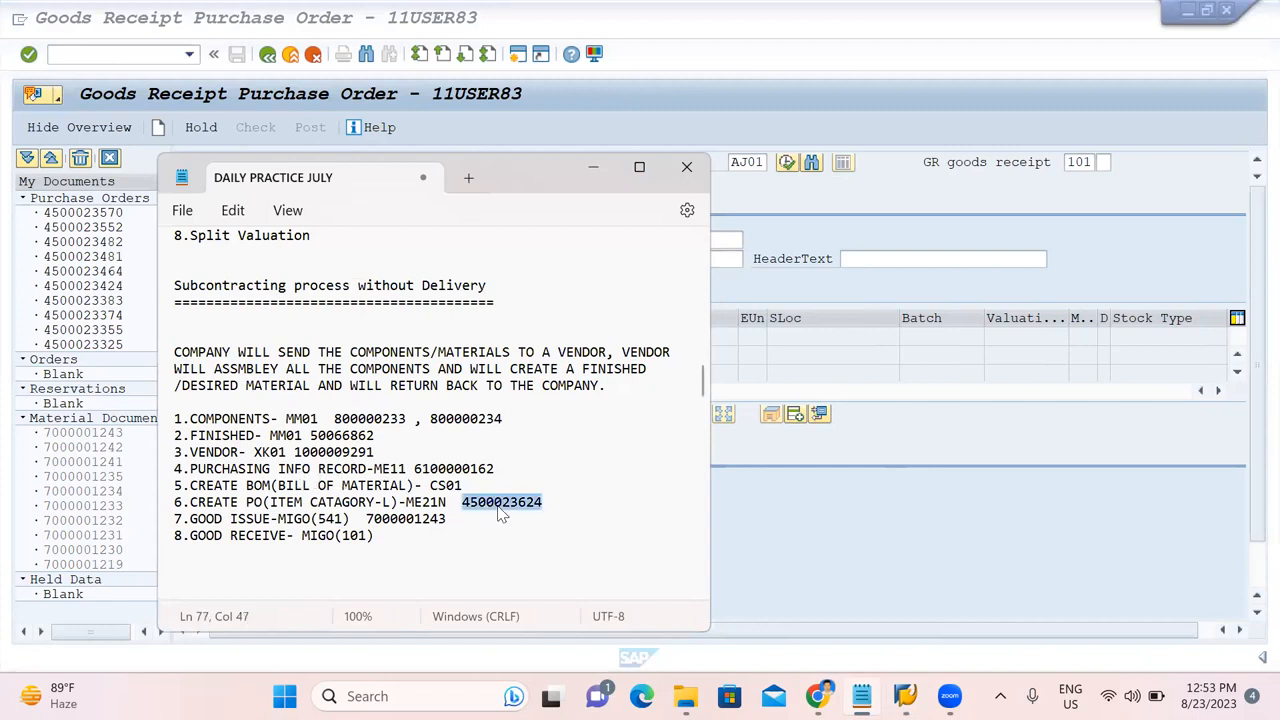
left_click(979, 500)
left_click(511, 161)
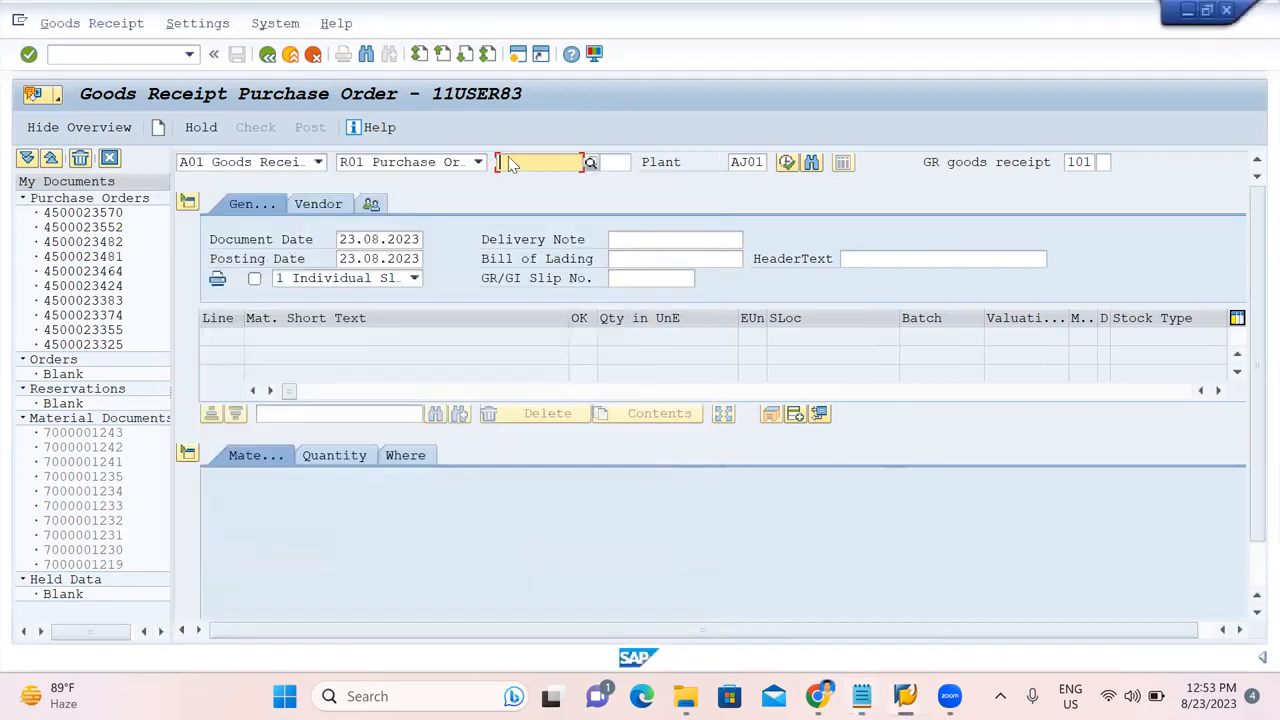
key("ctrl+v")
key("Return")
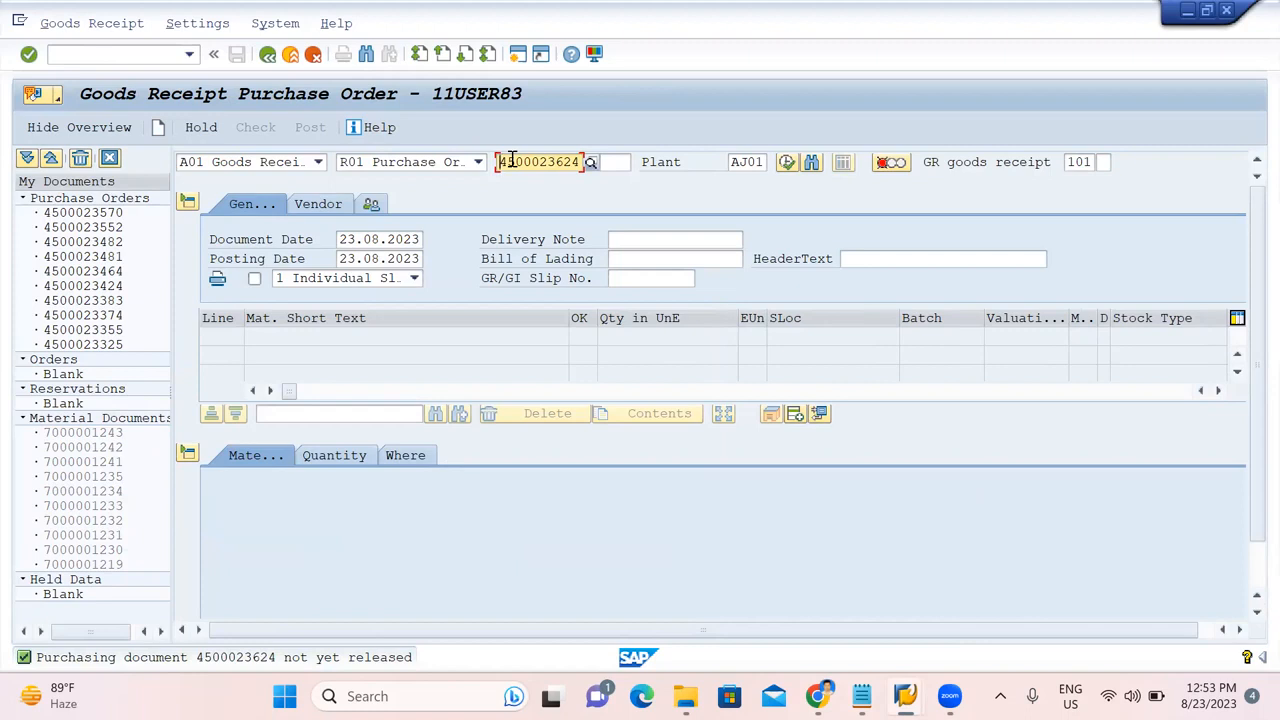
double_click(200, 662)
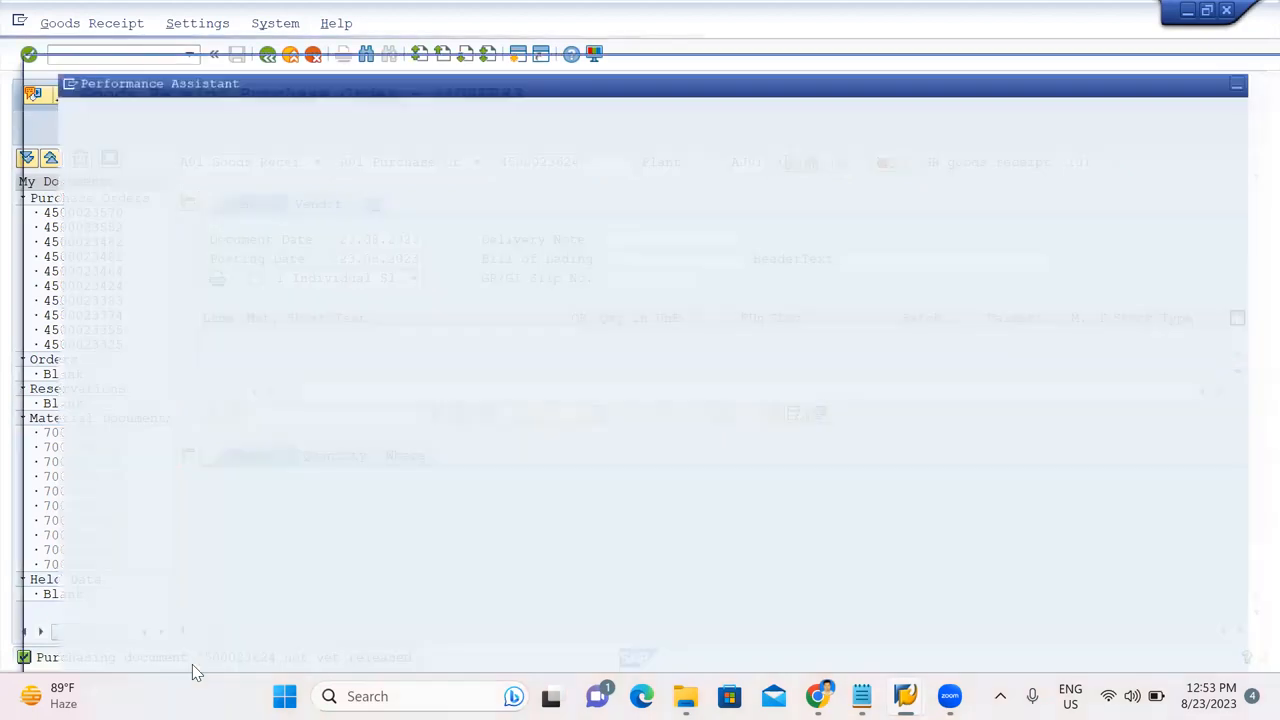
double_click(273, 125)
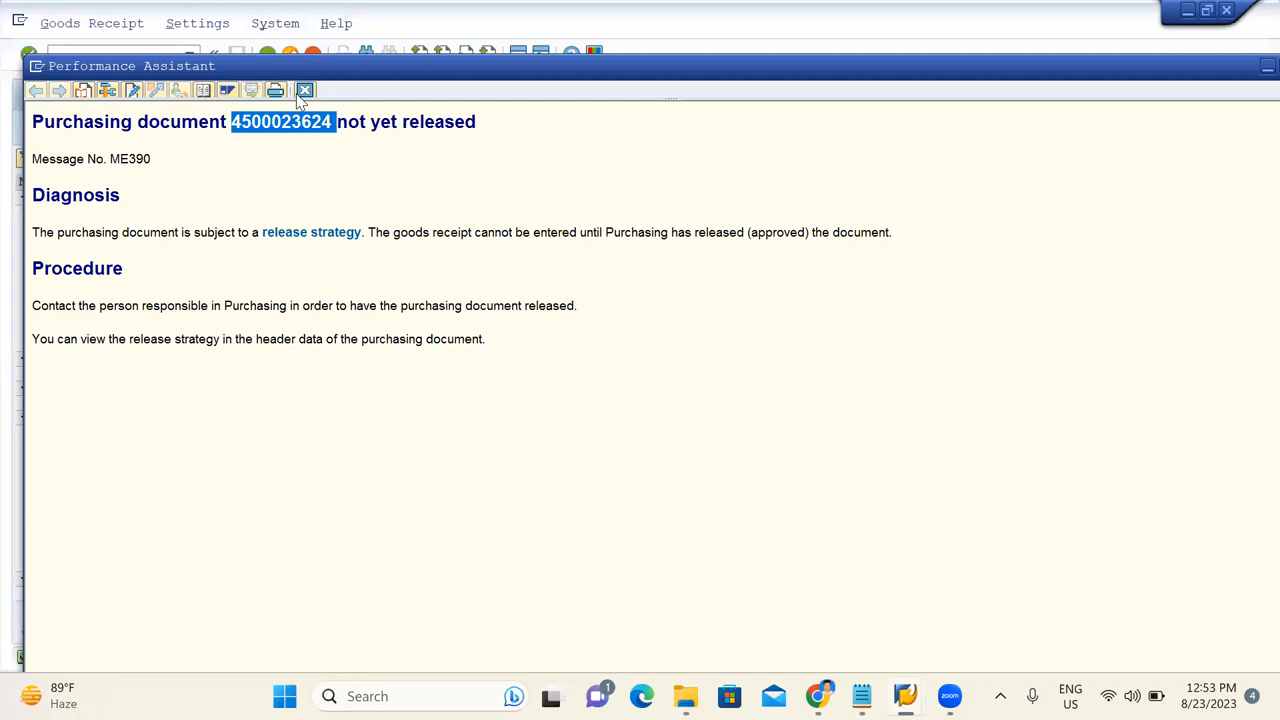
left_click(304, 90)
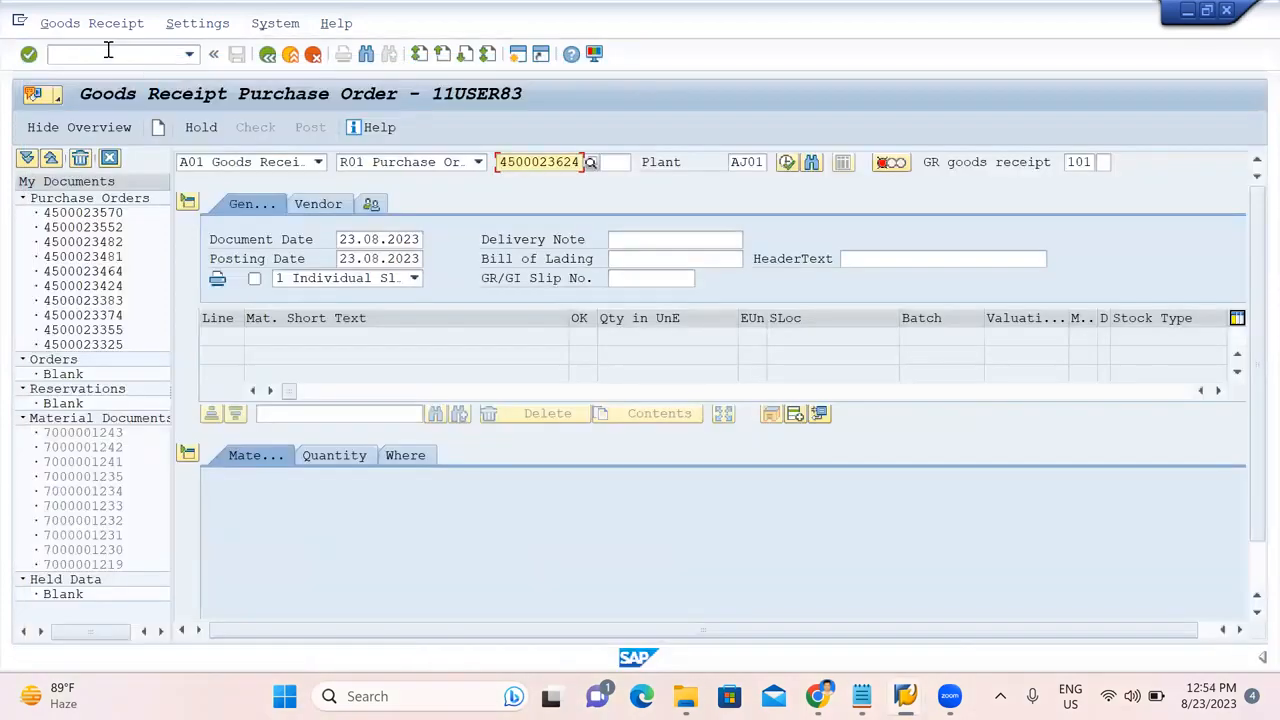
type("/OME2")
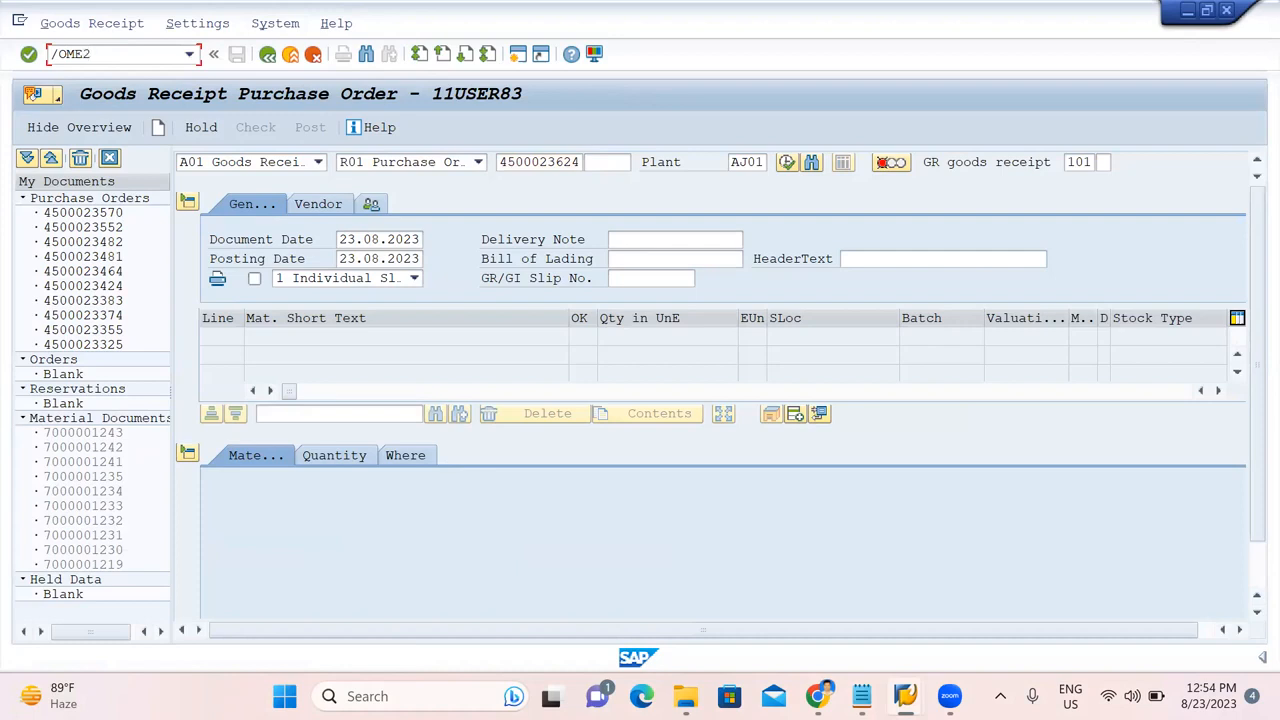
type("9M")
key("Return")
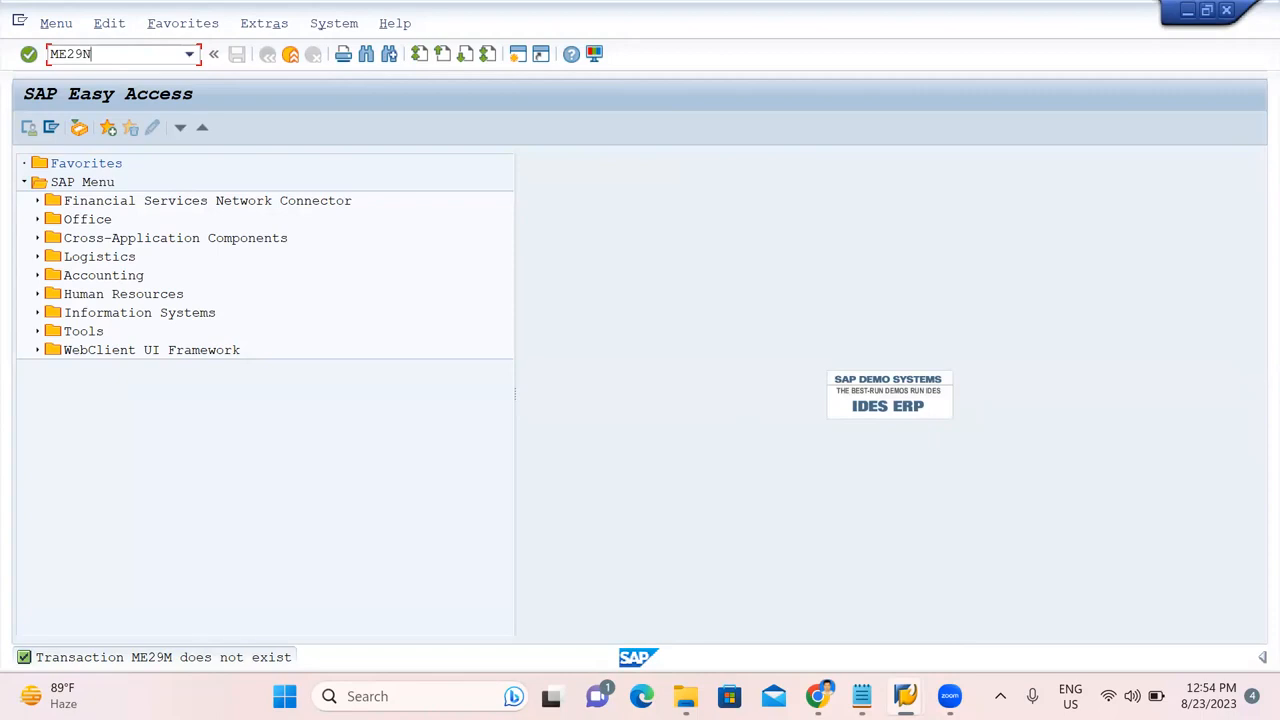
type("ME29N")
key("Return")
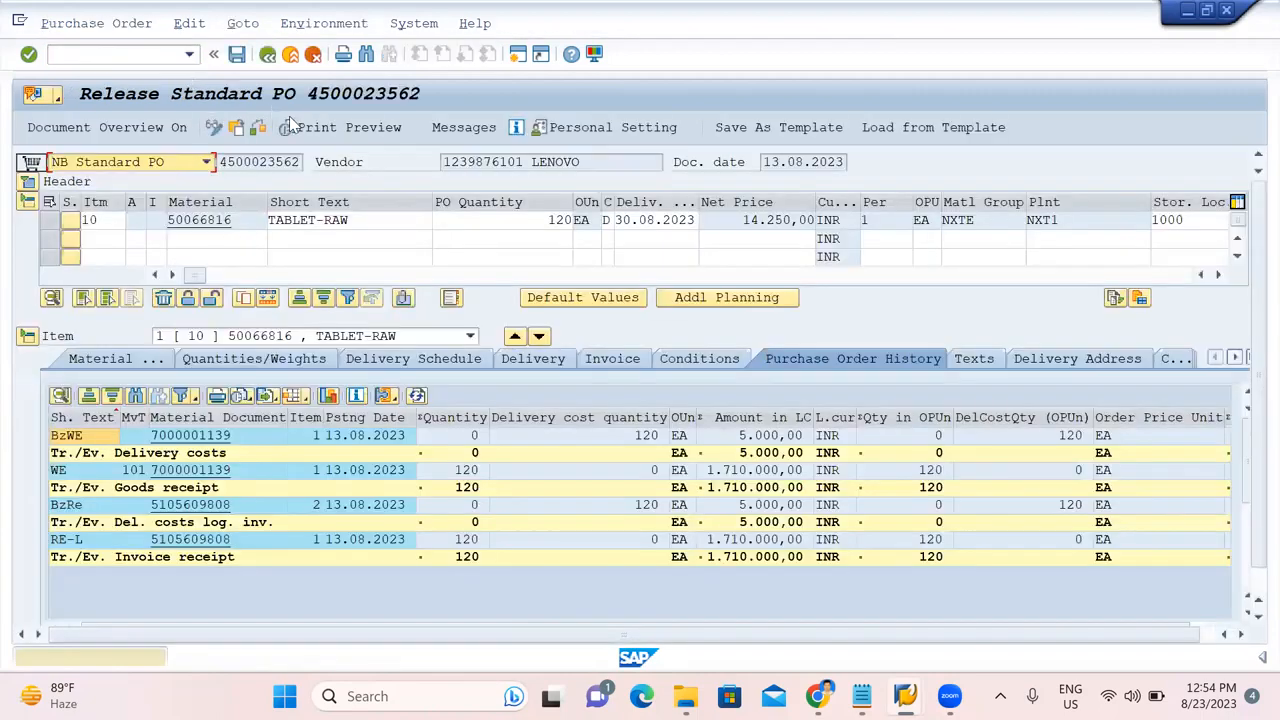
left_click(240, 130)
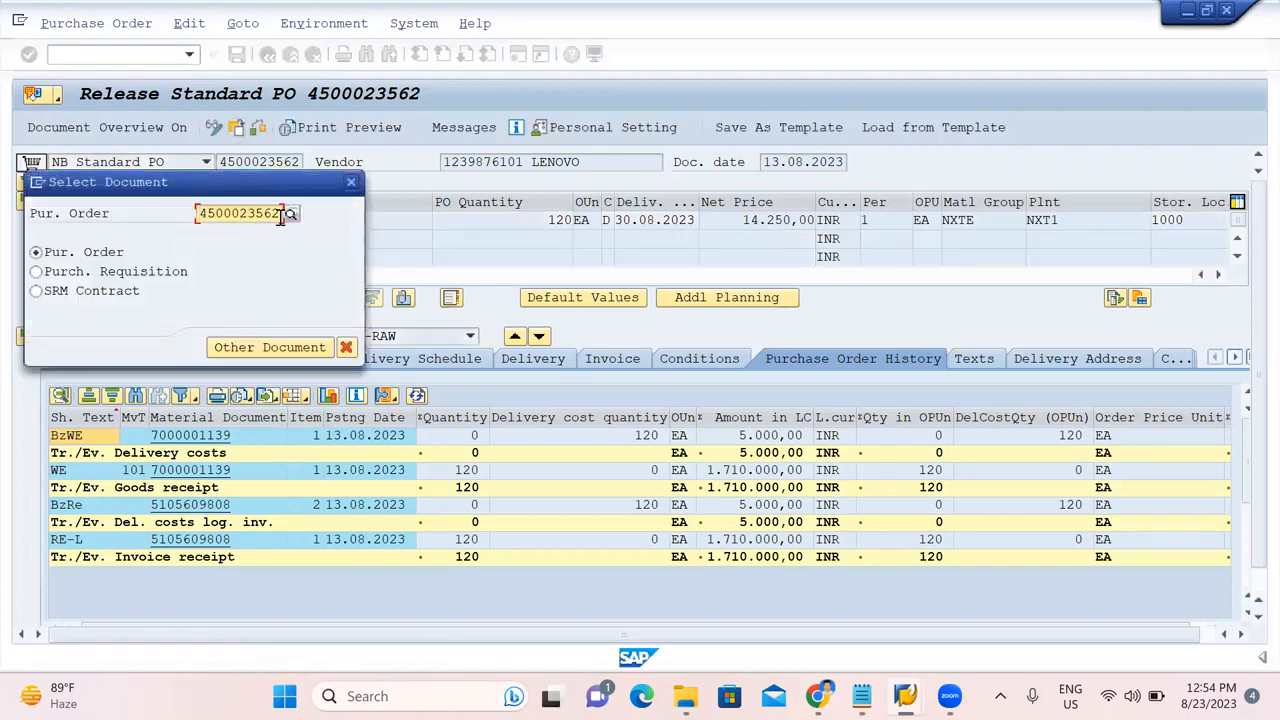
left_click_drag(283, 218, 185, 218)
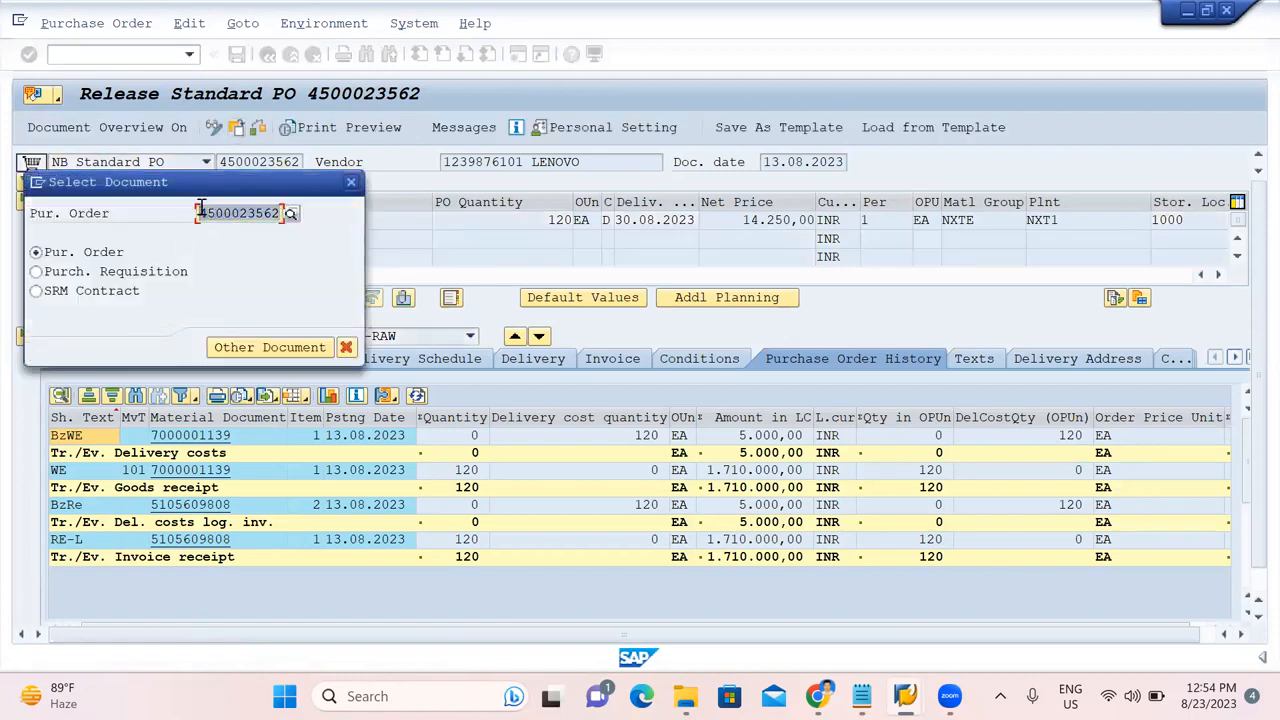
key("alt+Tab")
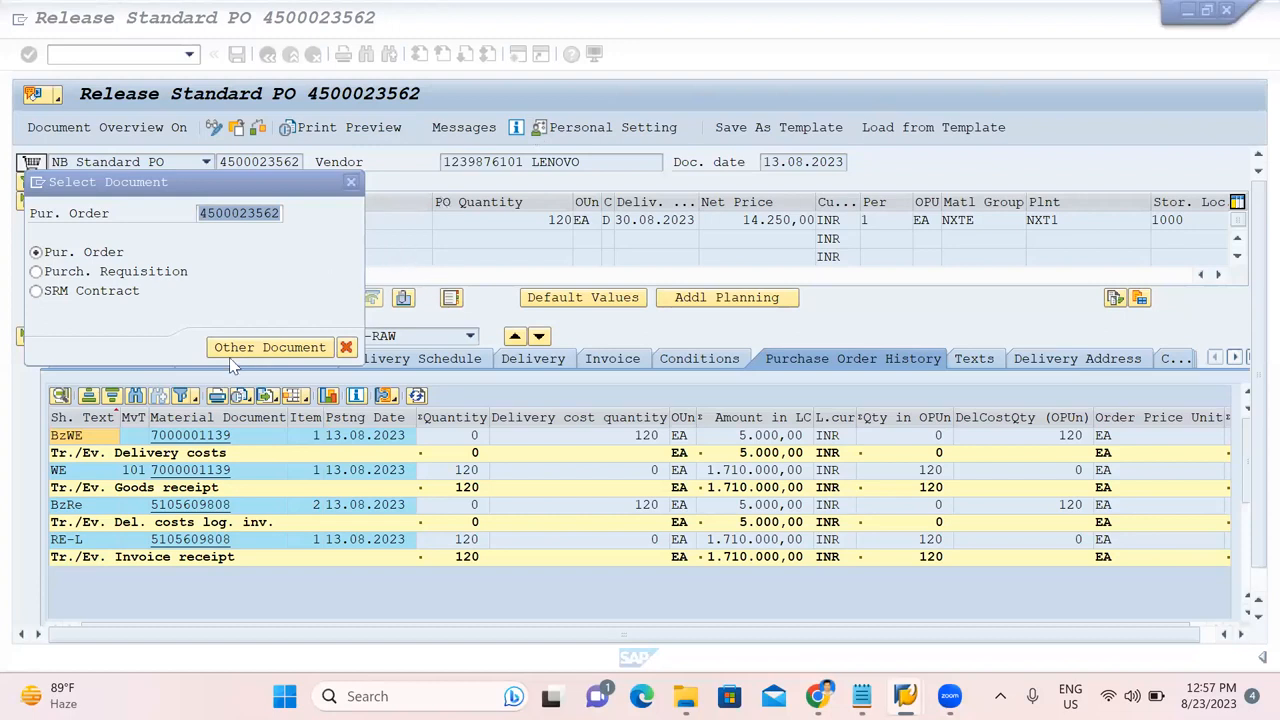
left_click(256, 349)
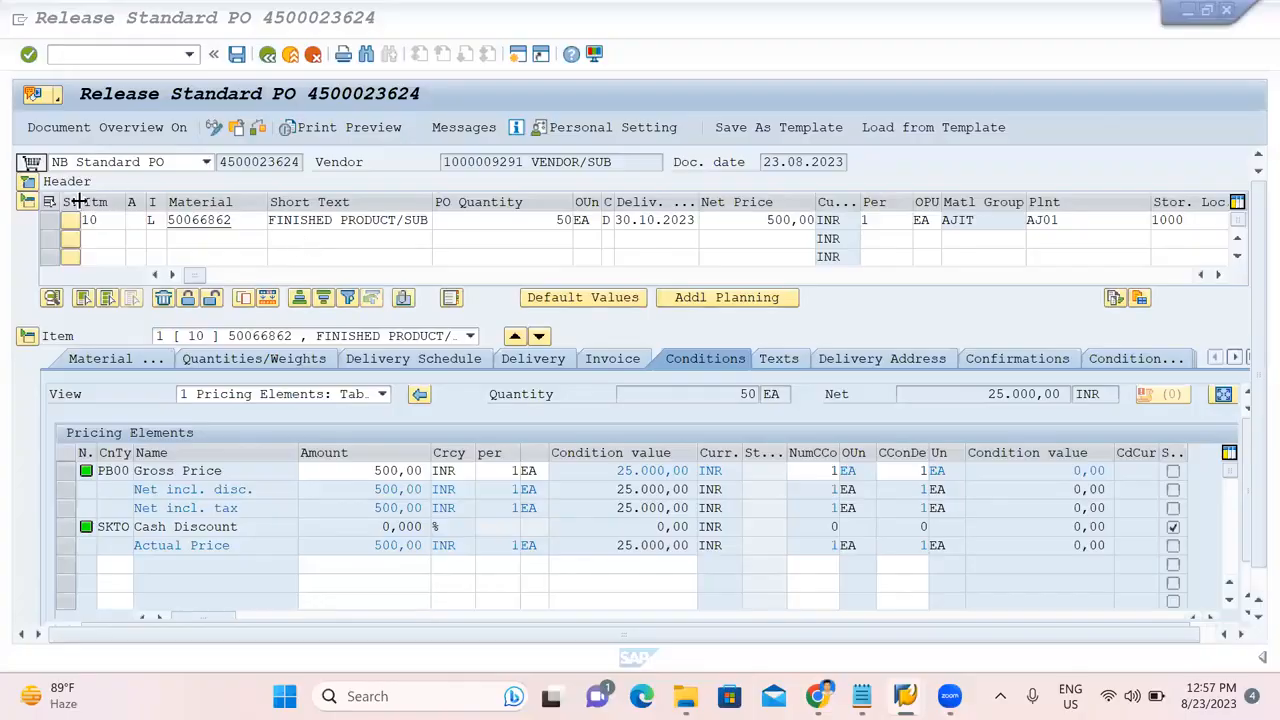
Release the order at codes 10, 20 and 30 and save it.
left_click(27, 183)
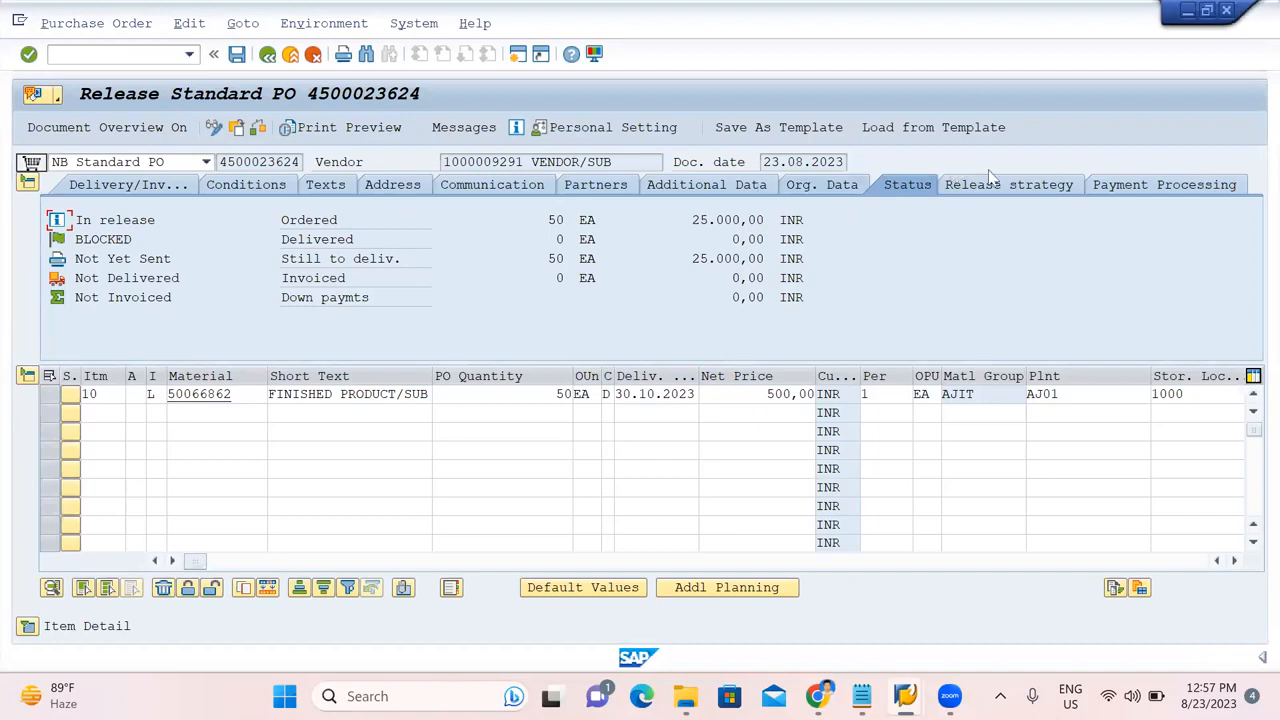
left_click(1022, 188)
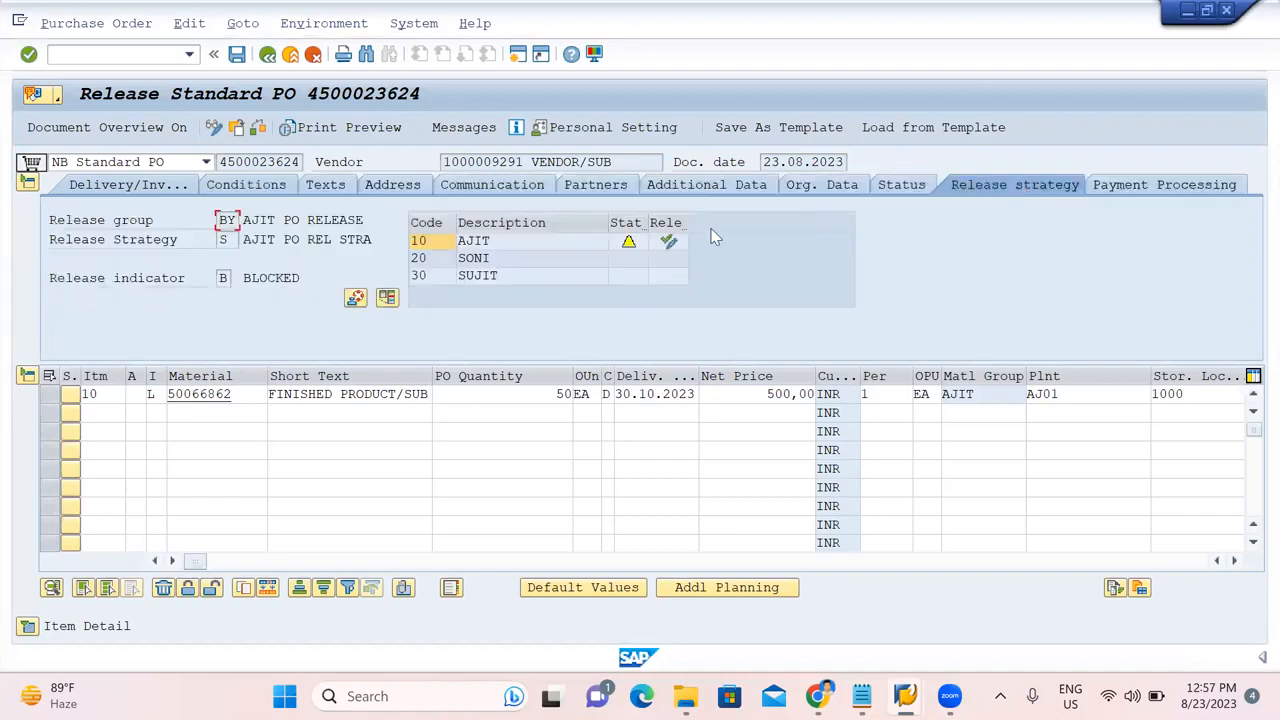
left_click(676, 244)
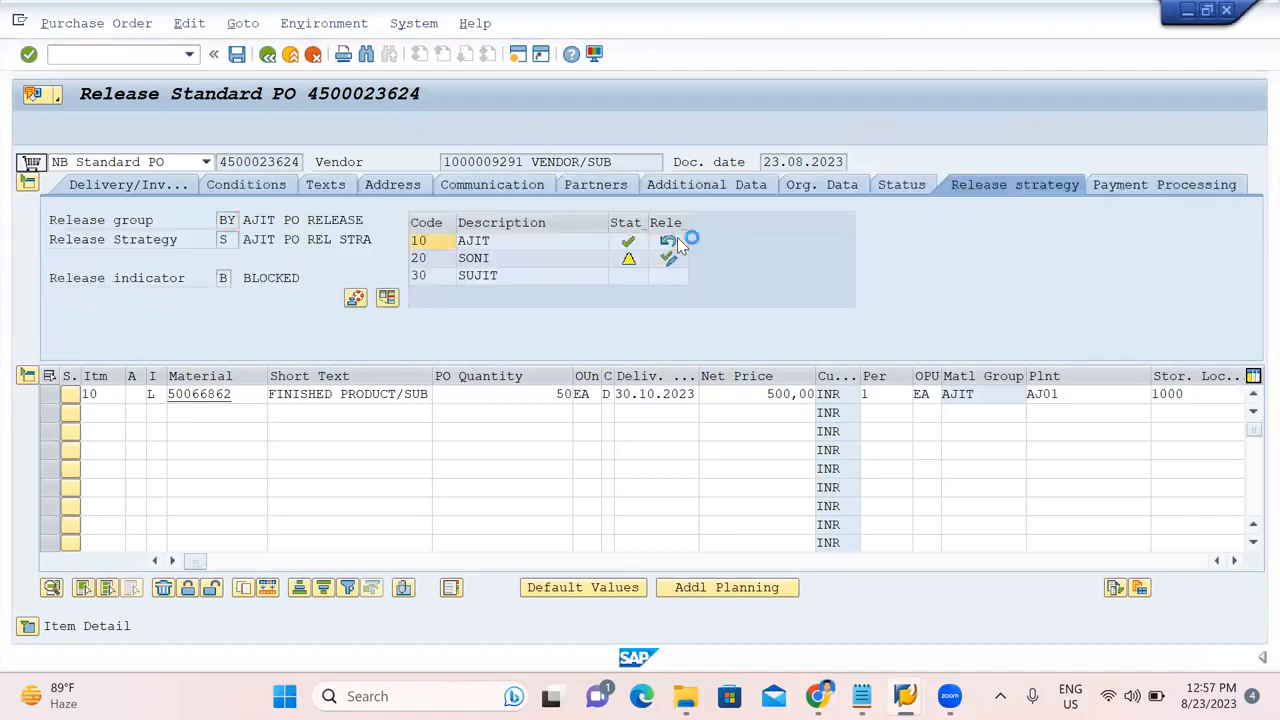
left_click(670, 259)
left_click(669, 274)
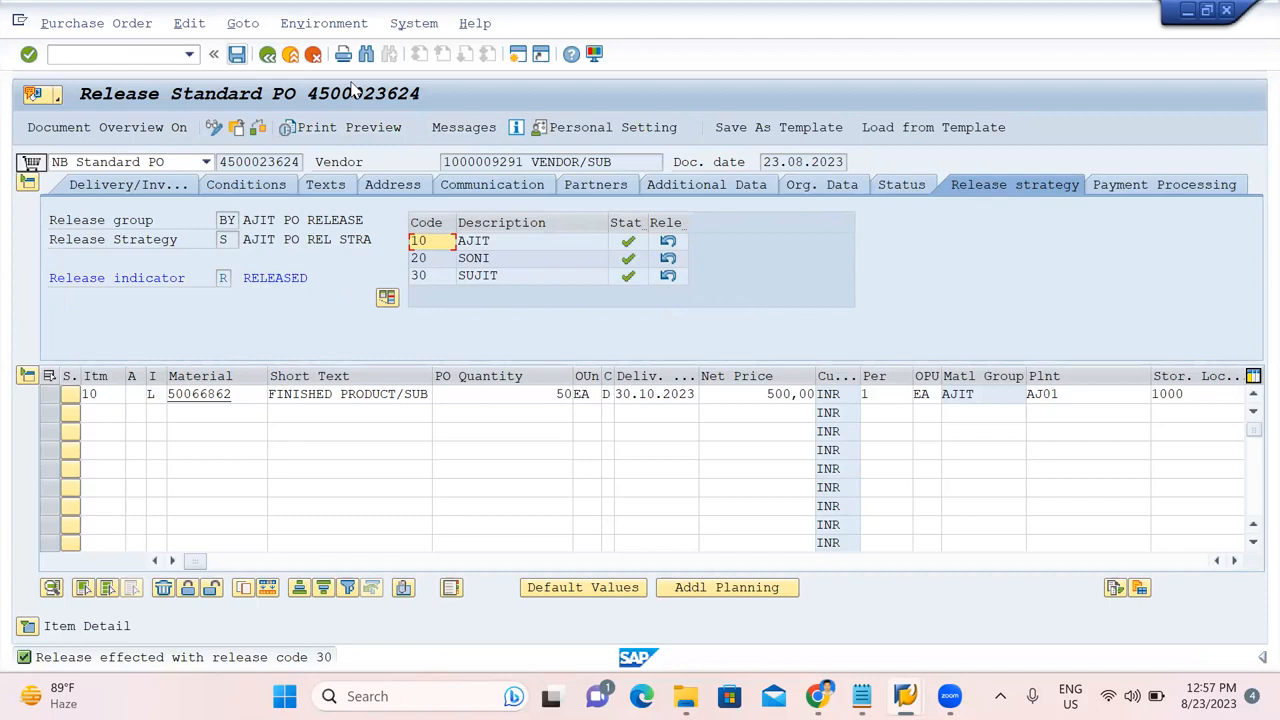
key("ctrl+s")
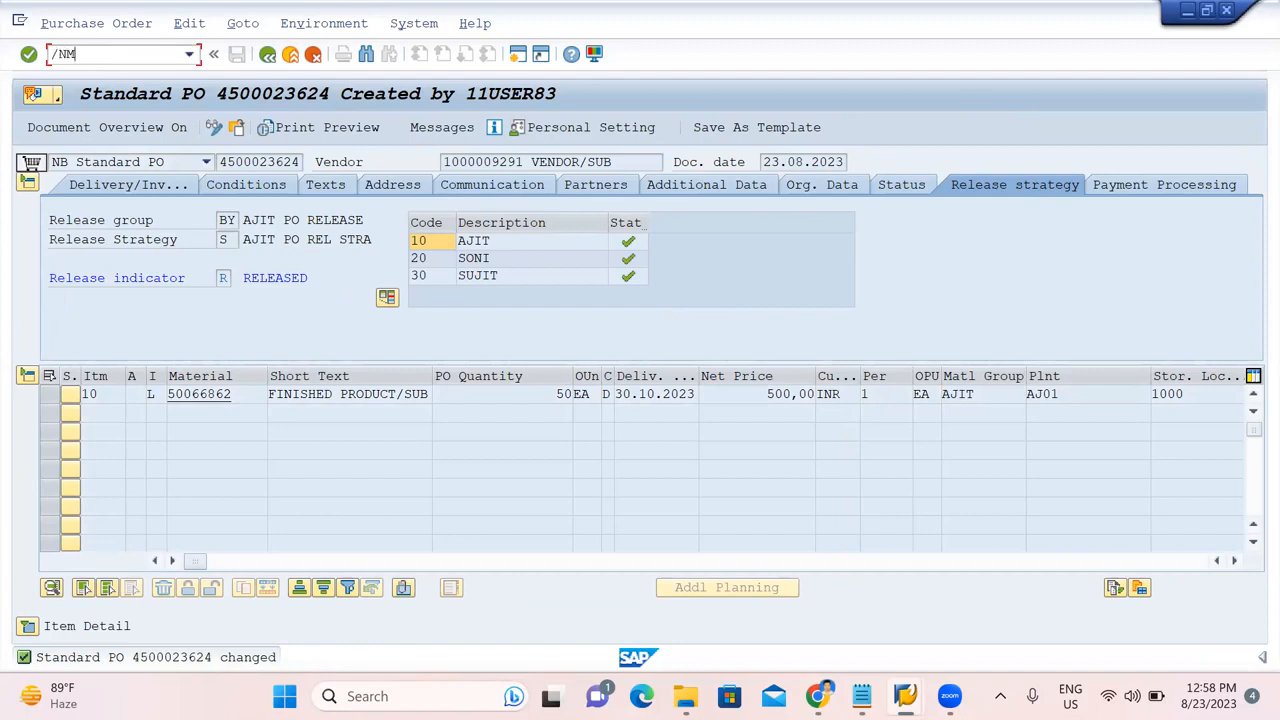
key("Return")
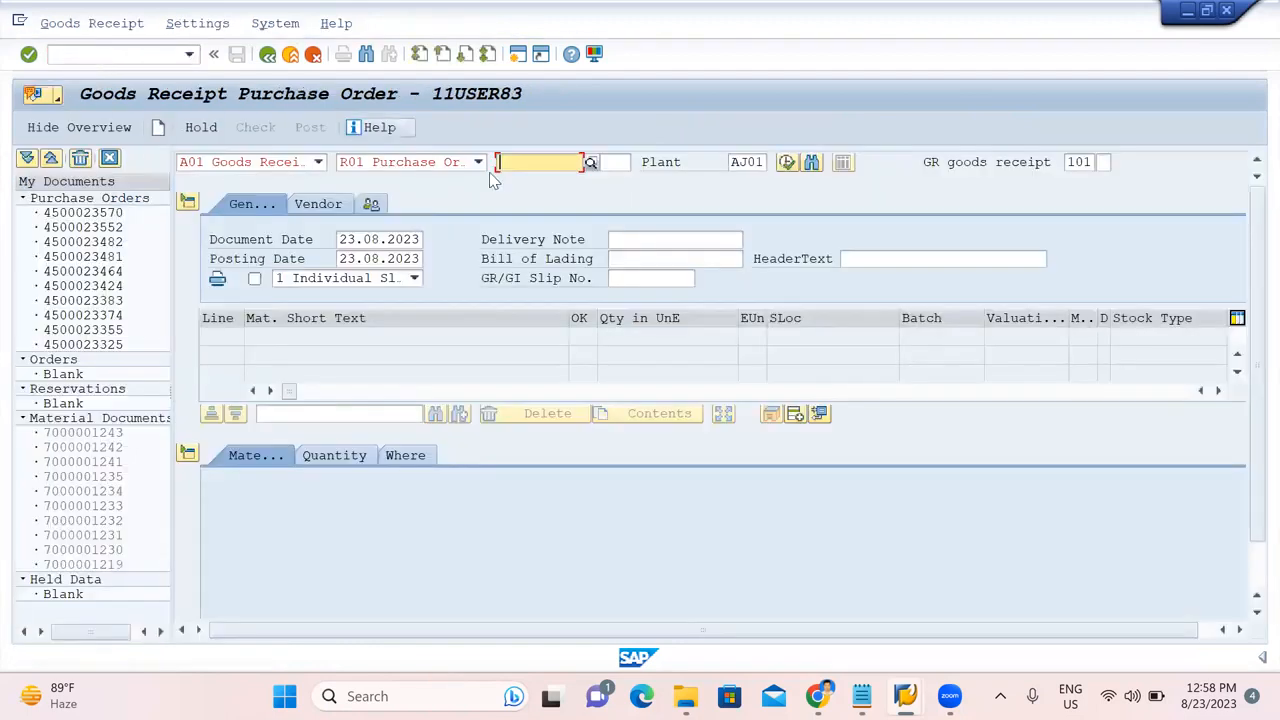
key("ctrl+v")
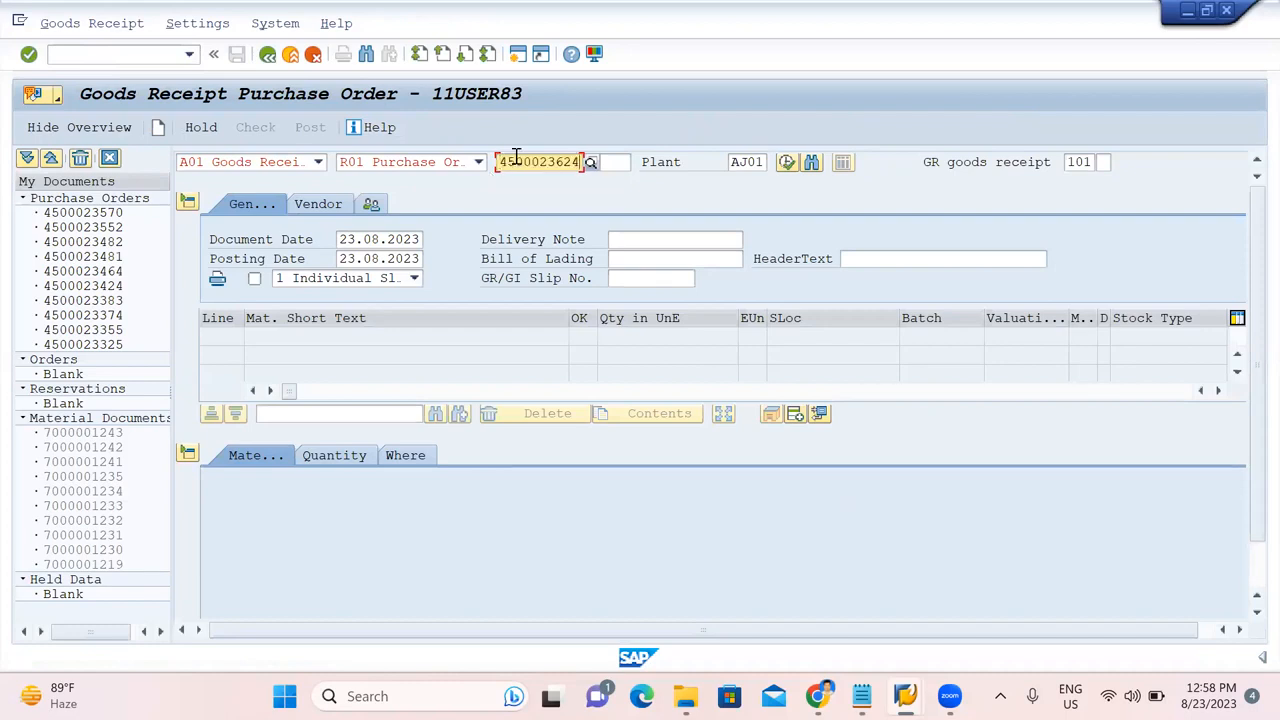
key("Return")
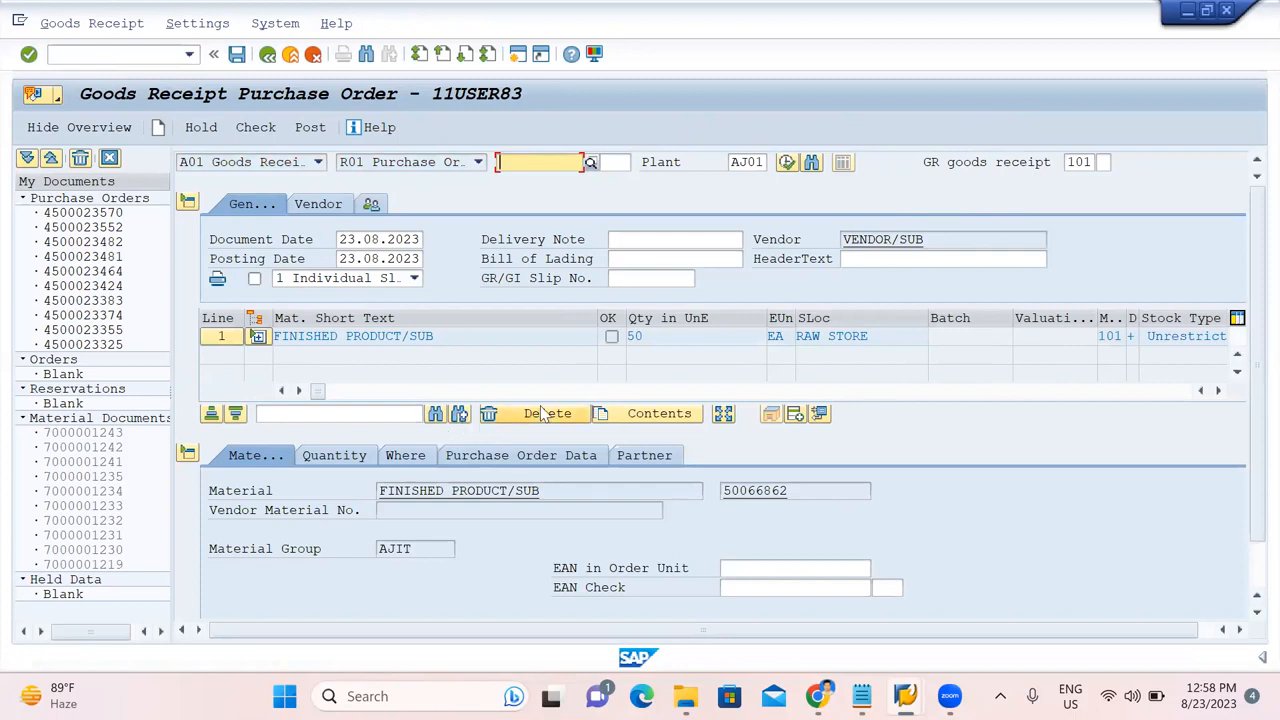
scroll(476, 492, "down", 1)
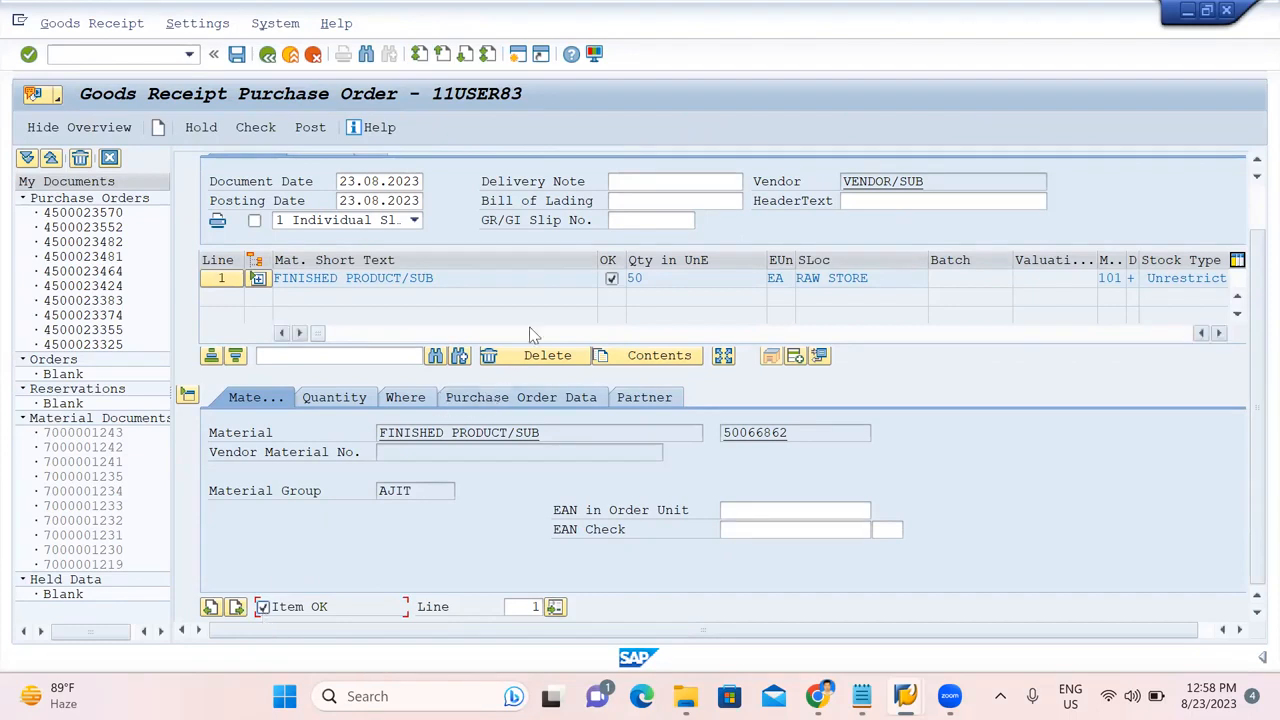
scroll(531, 335, "up", 1)
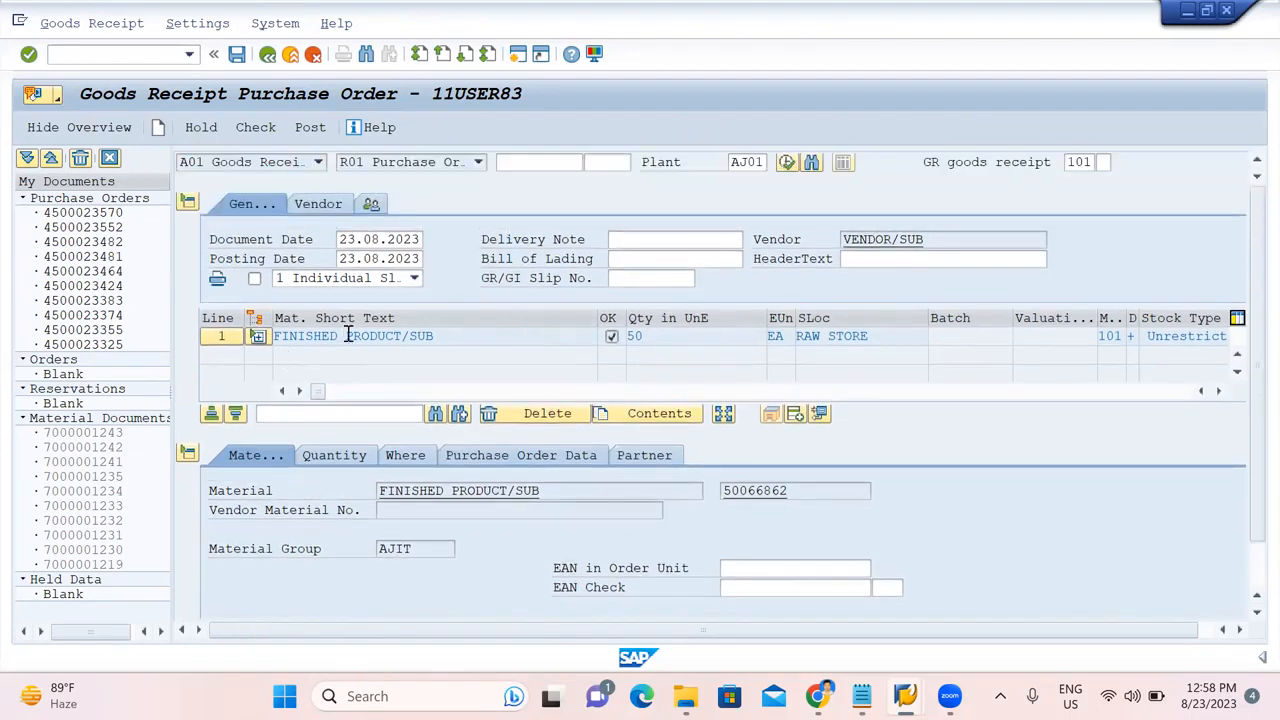
left_click(258, 338)
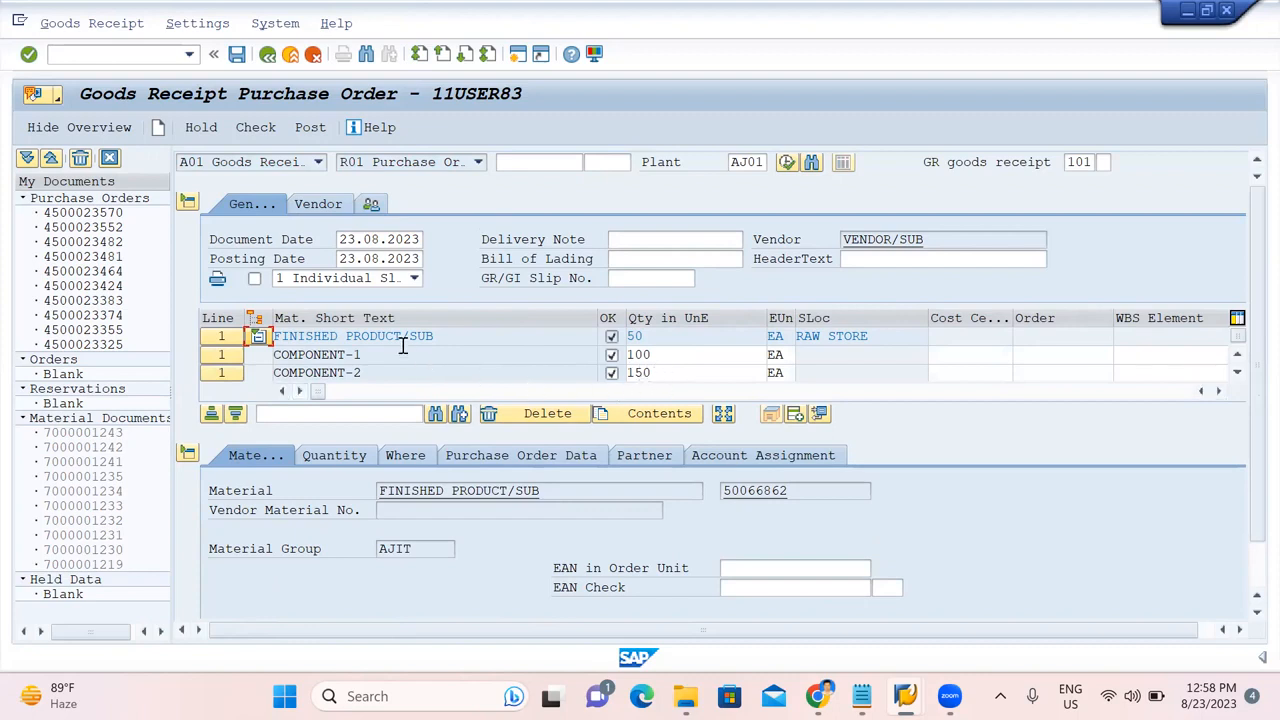
left_click(256, 130)
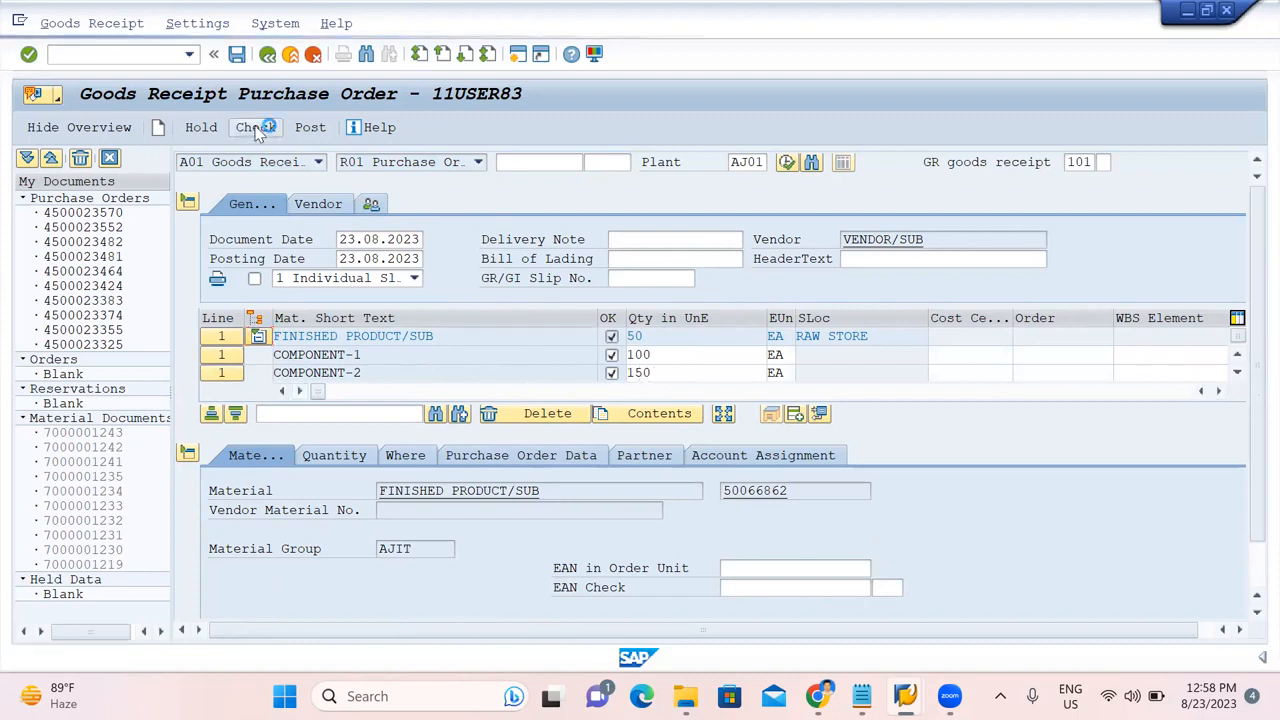
left_click(317, 128)
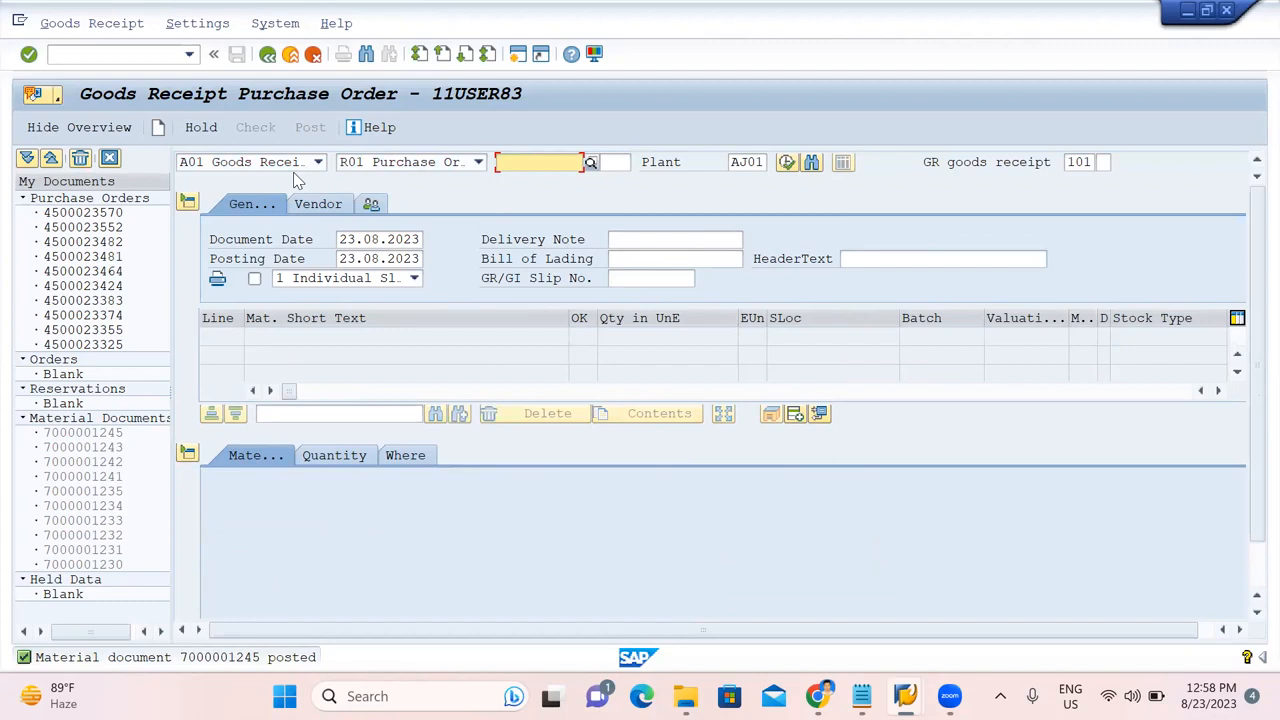
left_click(285, 161)
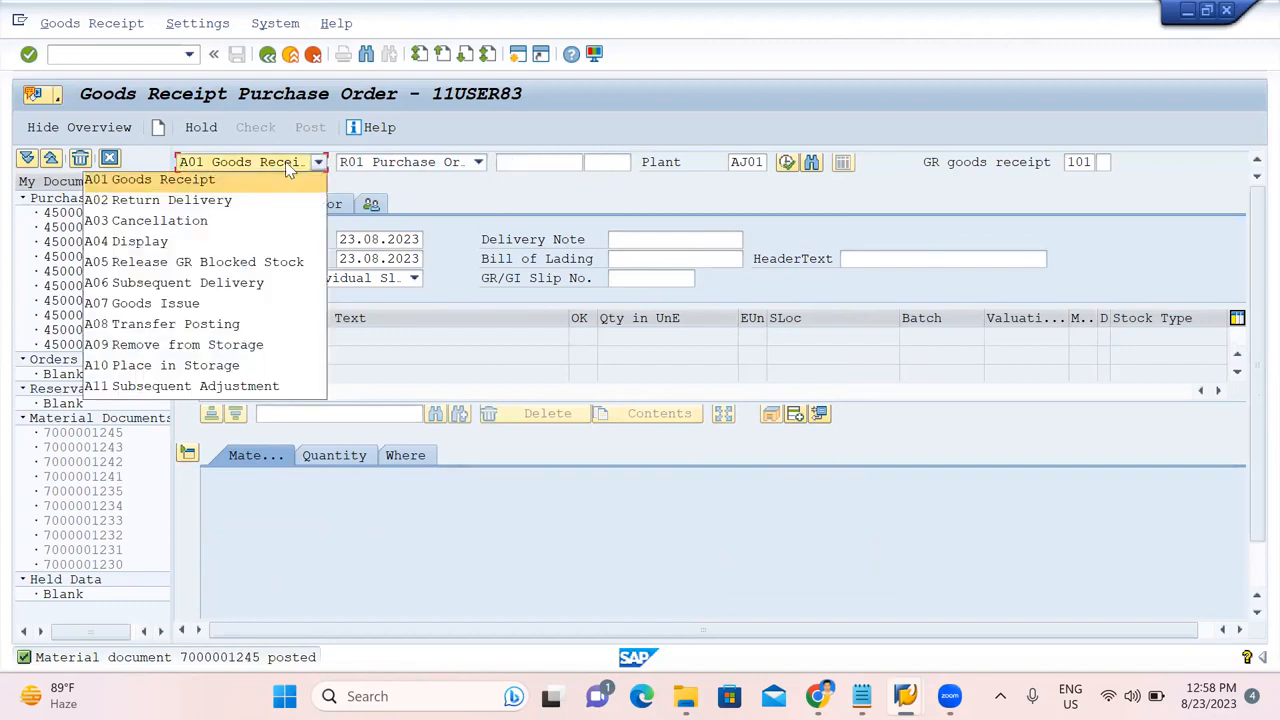
left_click(222, 242)
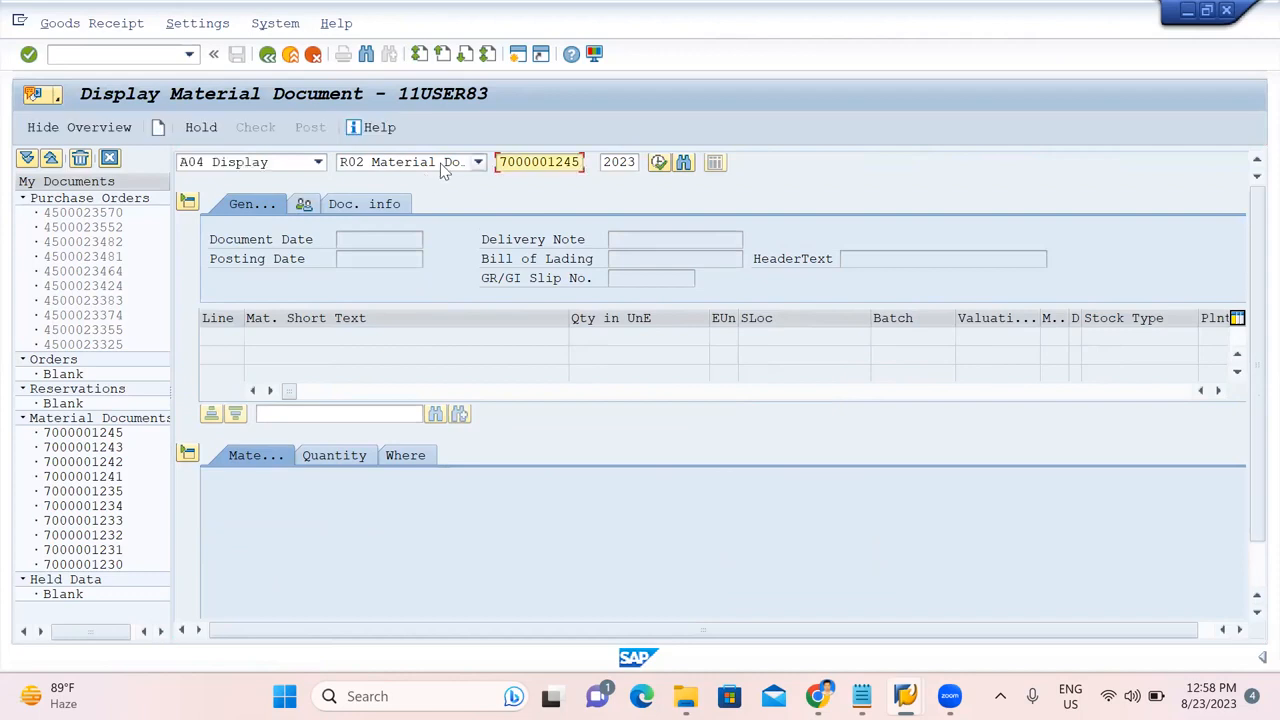
key("Return")
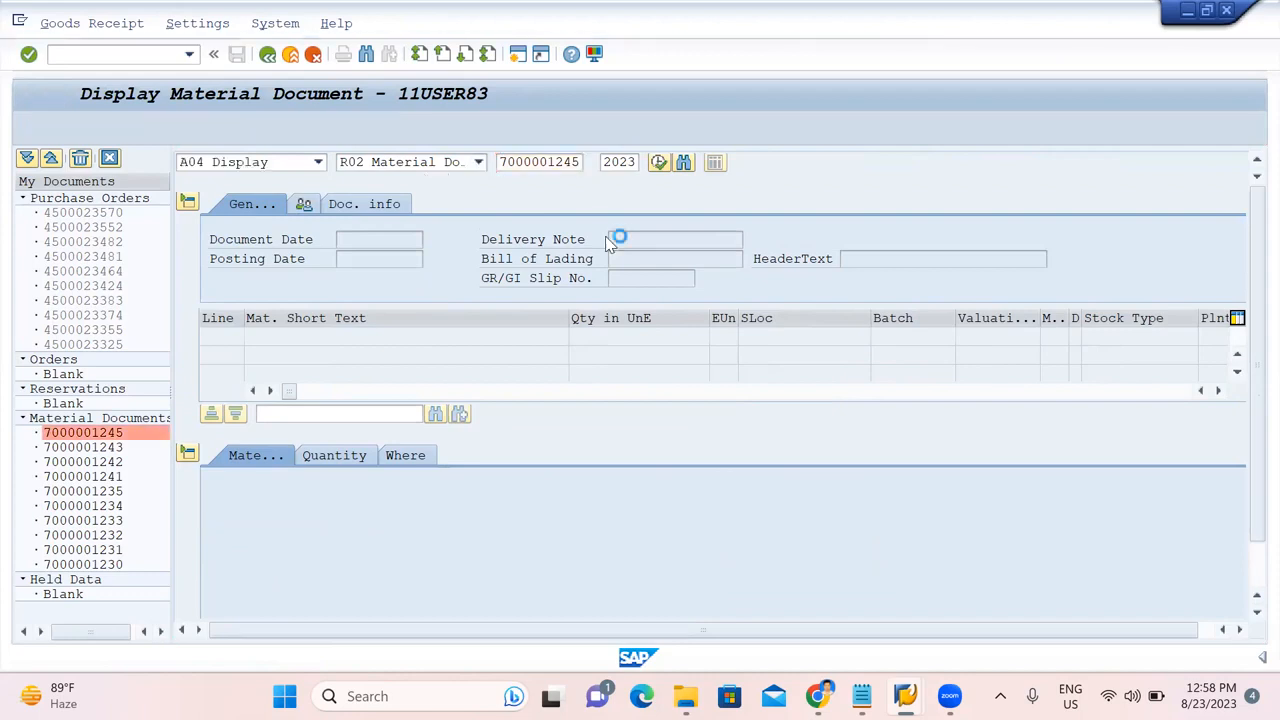
left_click(432, 205)
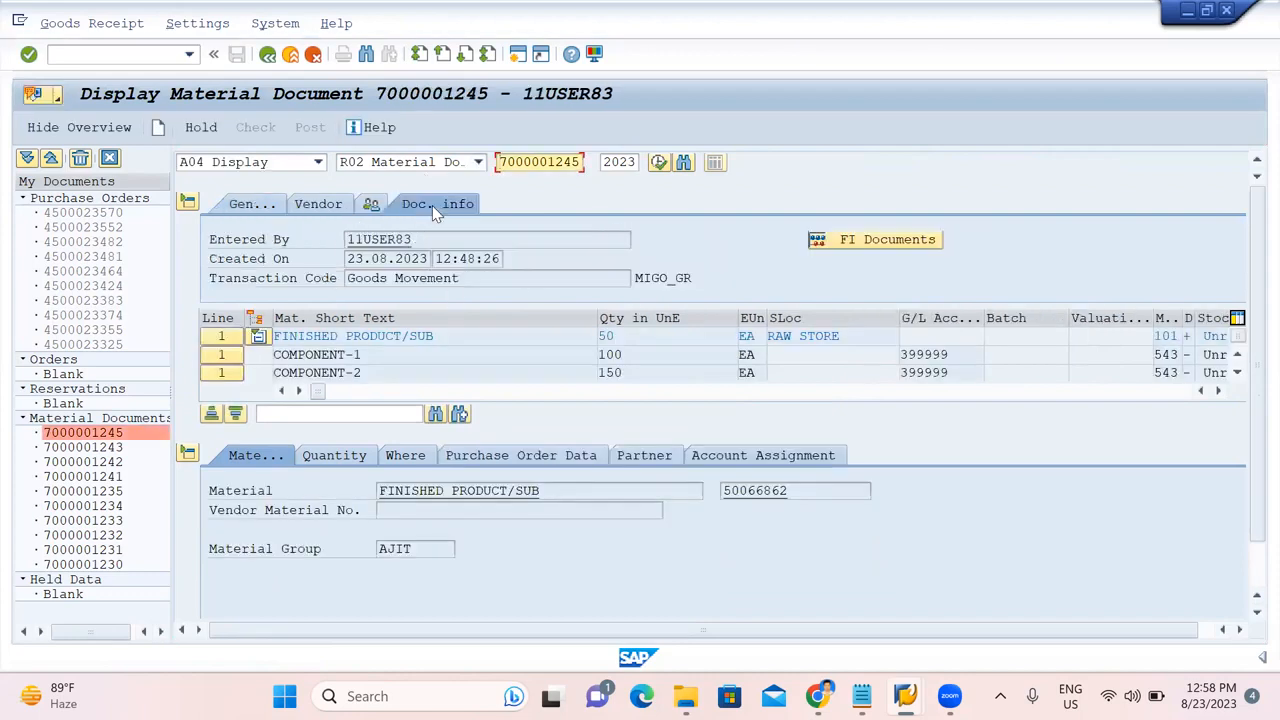
left_click(852, 240)
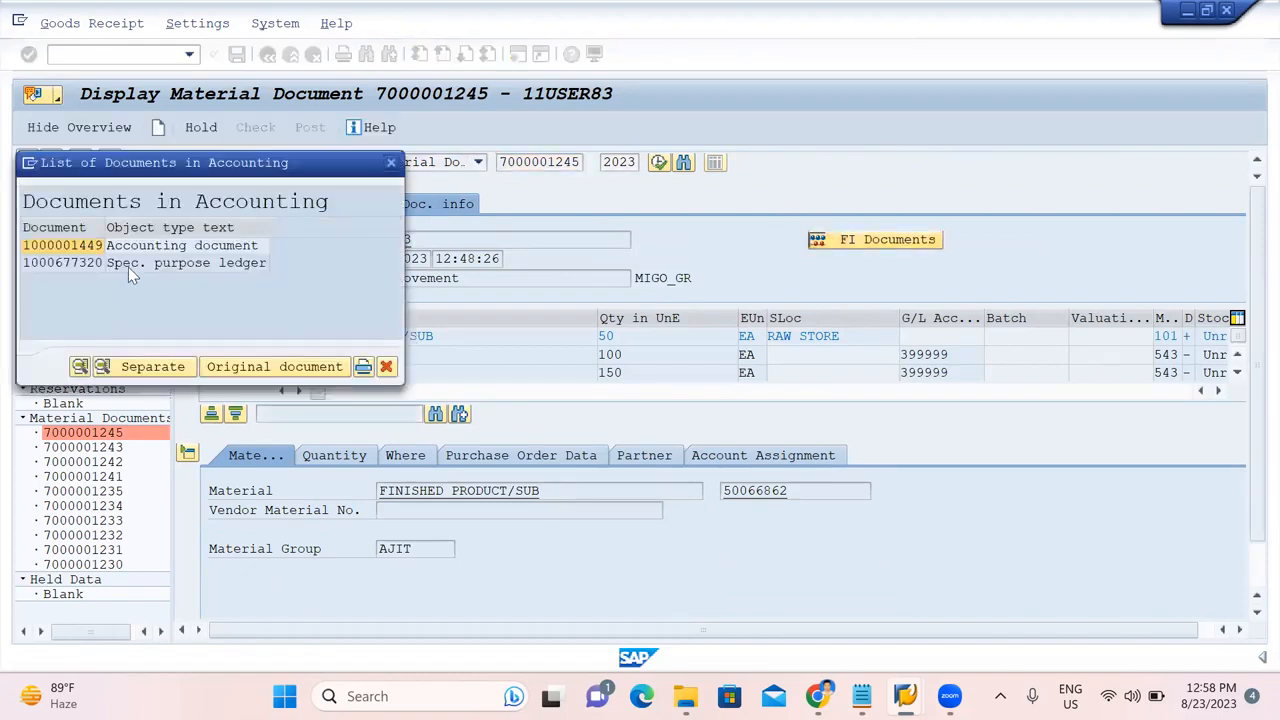
double_click(72, 245)
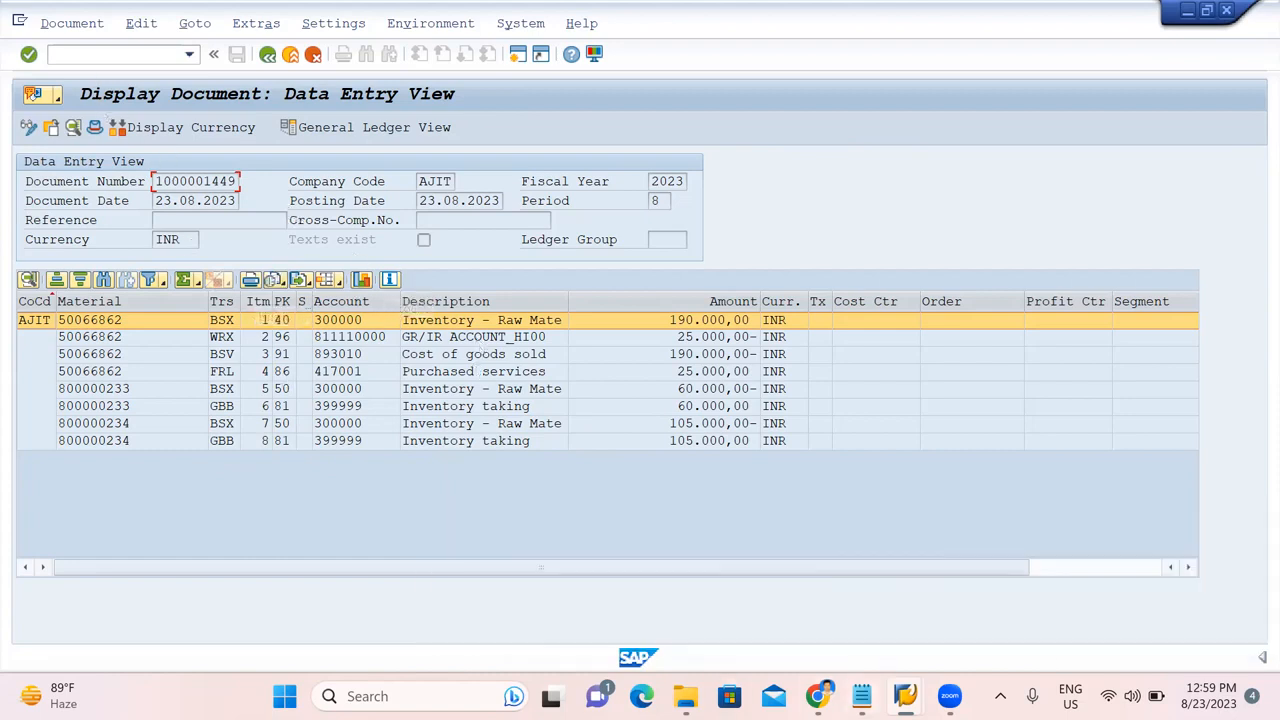
Copy finished material number 50066862 from the practice notes.
left_click(862, 696)
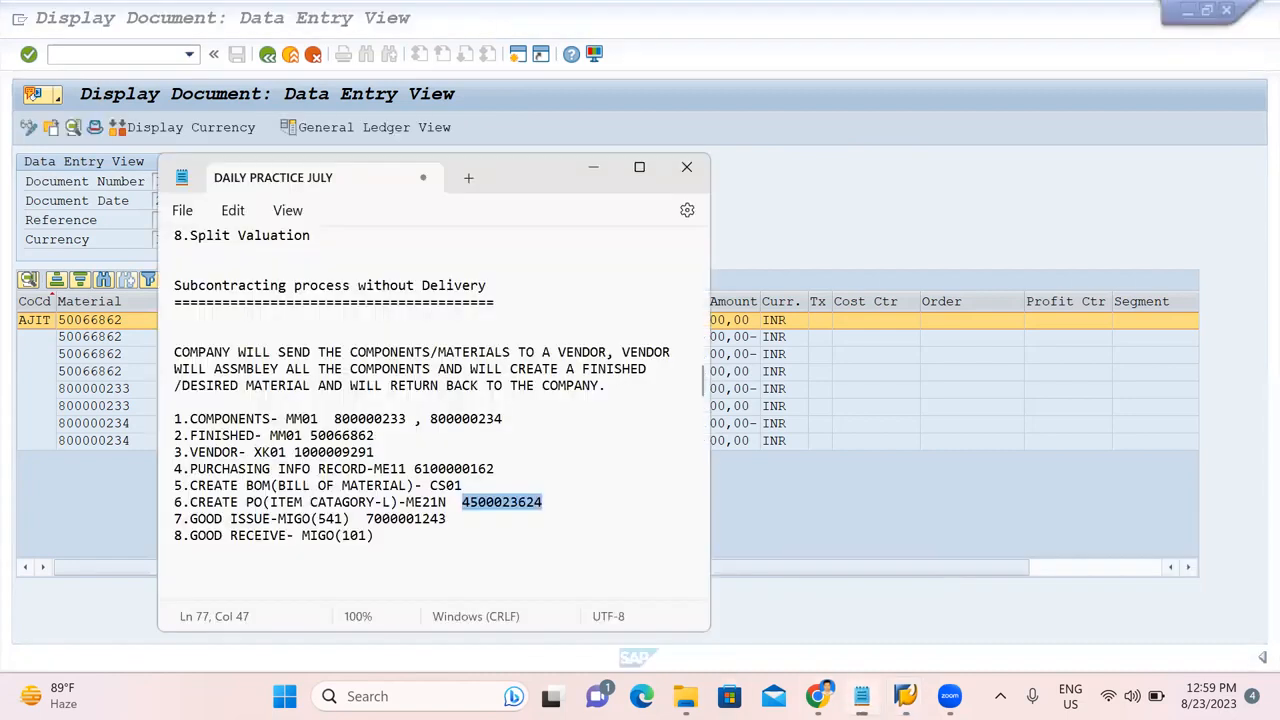
double_click(335, 436)
key("ctrl+c")
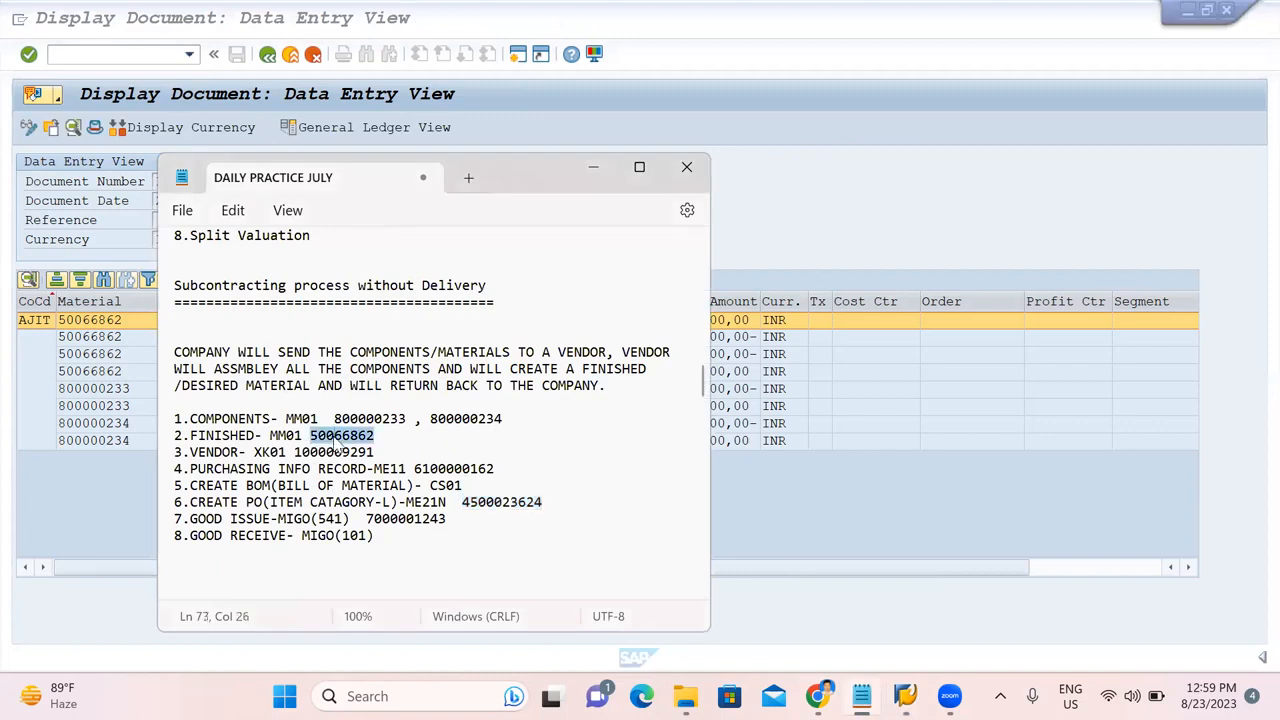
left_click(868, 233)
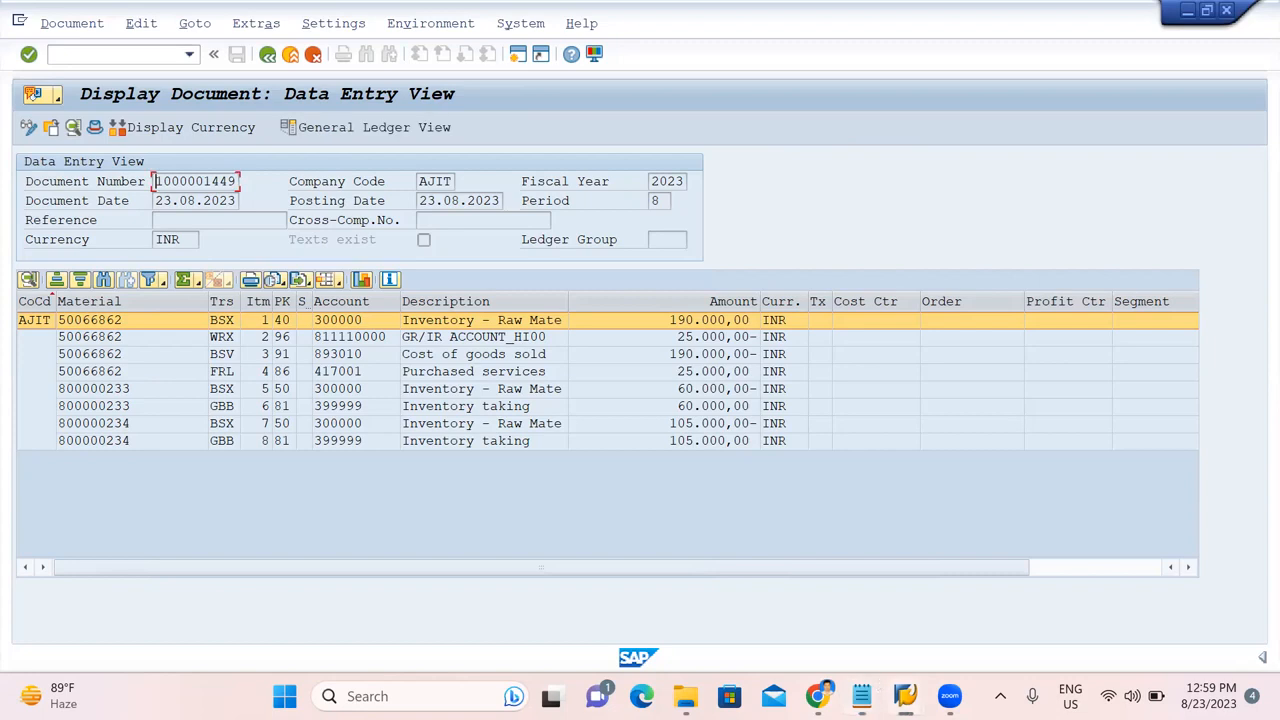
Run the stock overview for material 50066862 instead of the previous material.
mouse_move(905, 696)
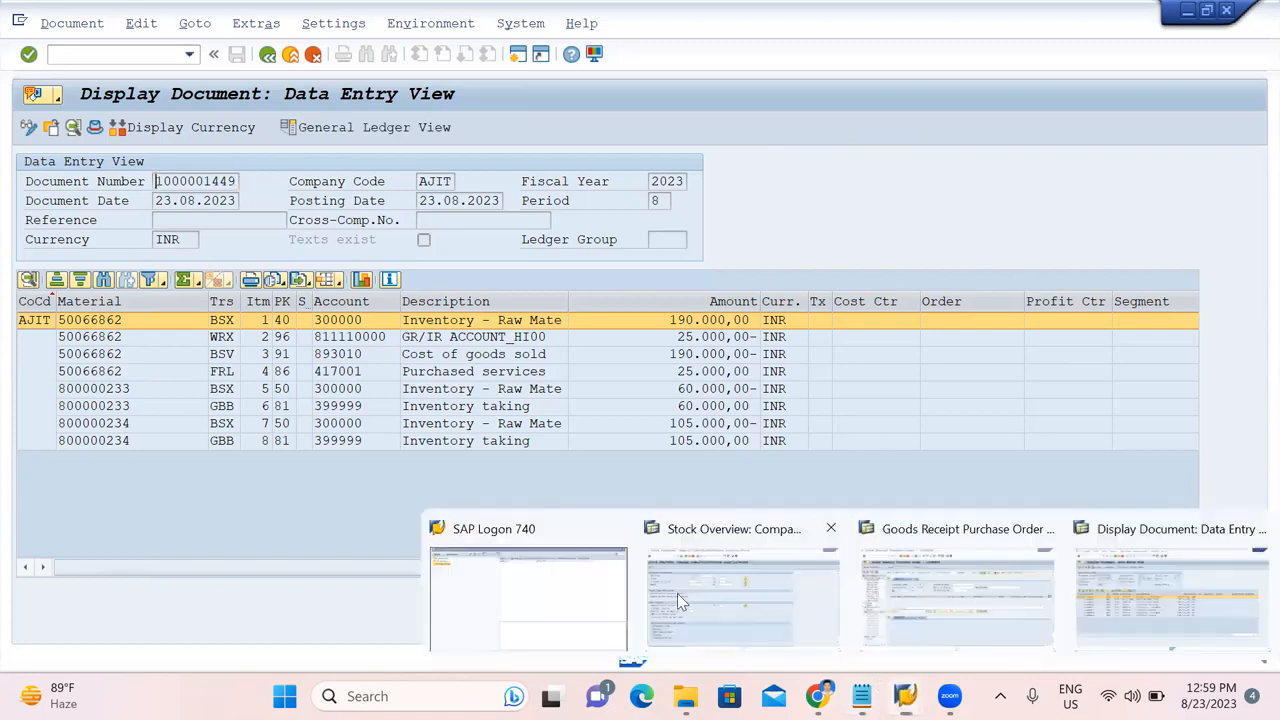
left_click(677, 593)
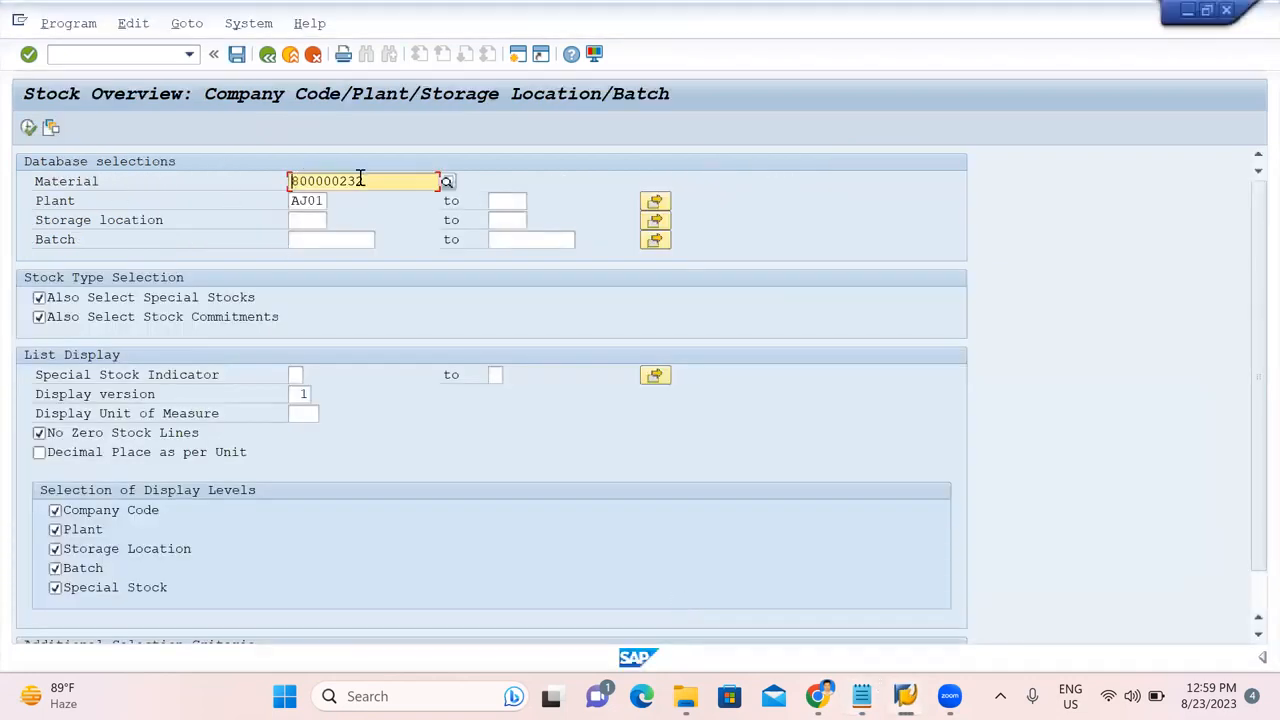
left_click_drag(380, 181, 183, 177)
key("BackSpace")
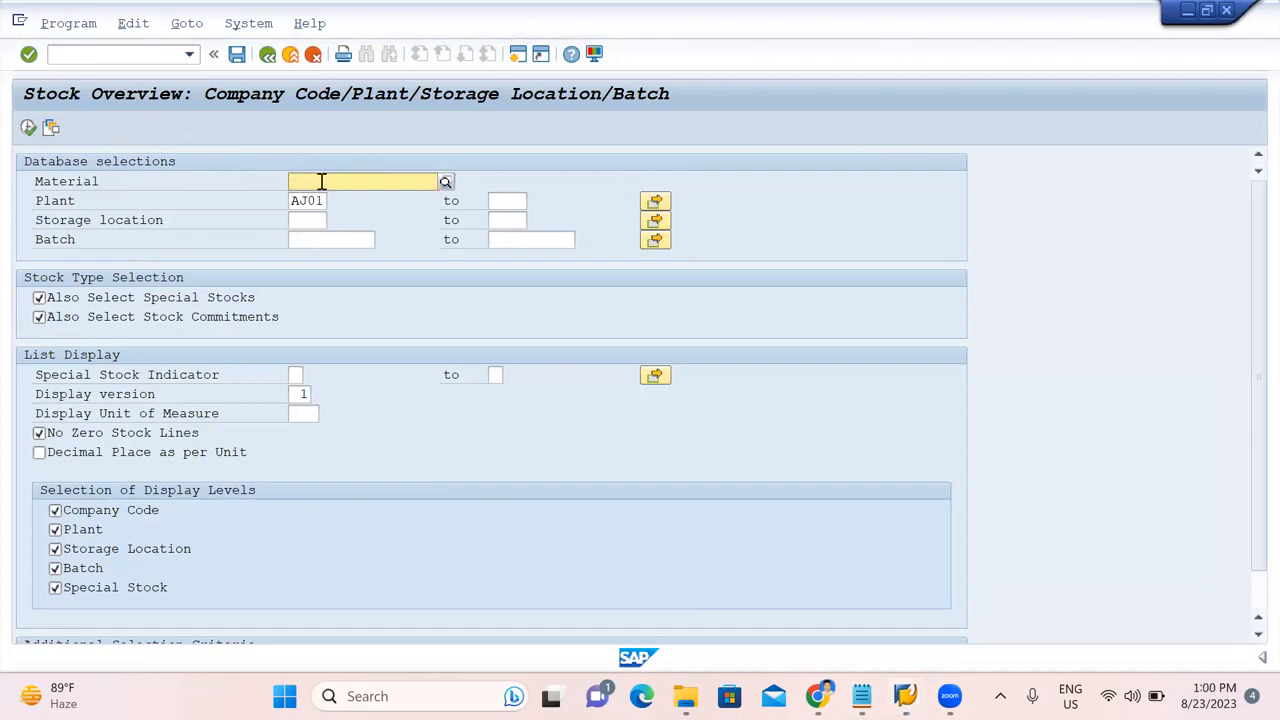
key("F4")
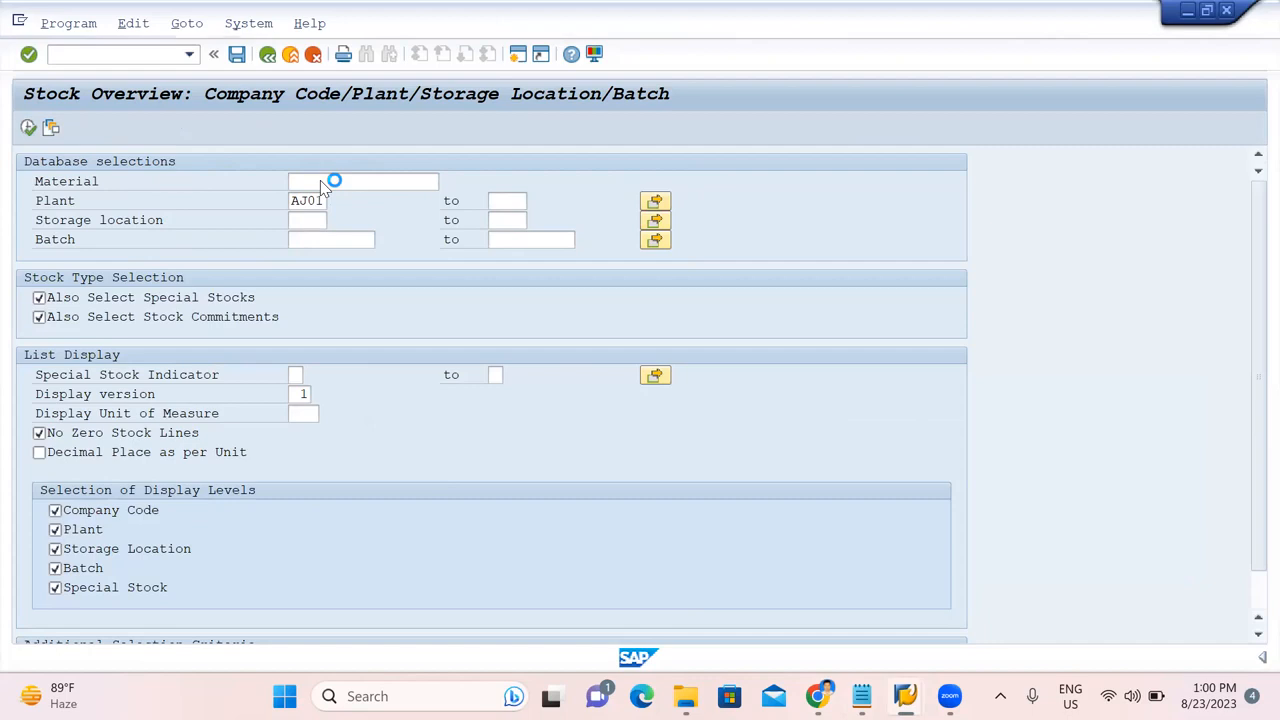
key("ctrl+v")
left_click(28, 128)
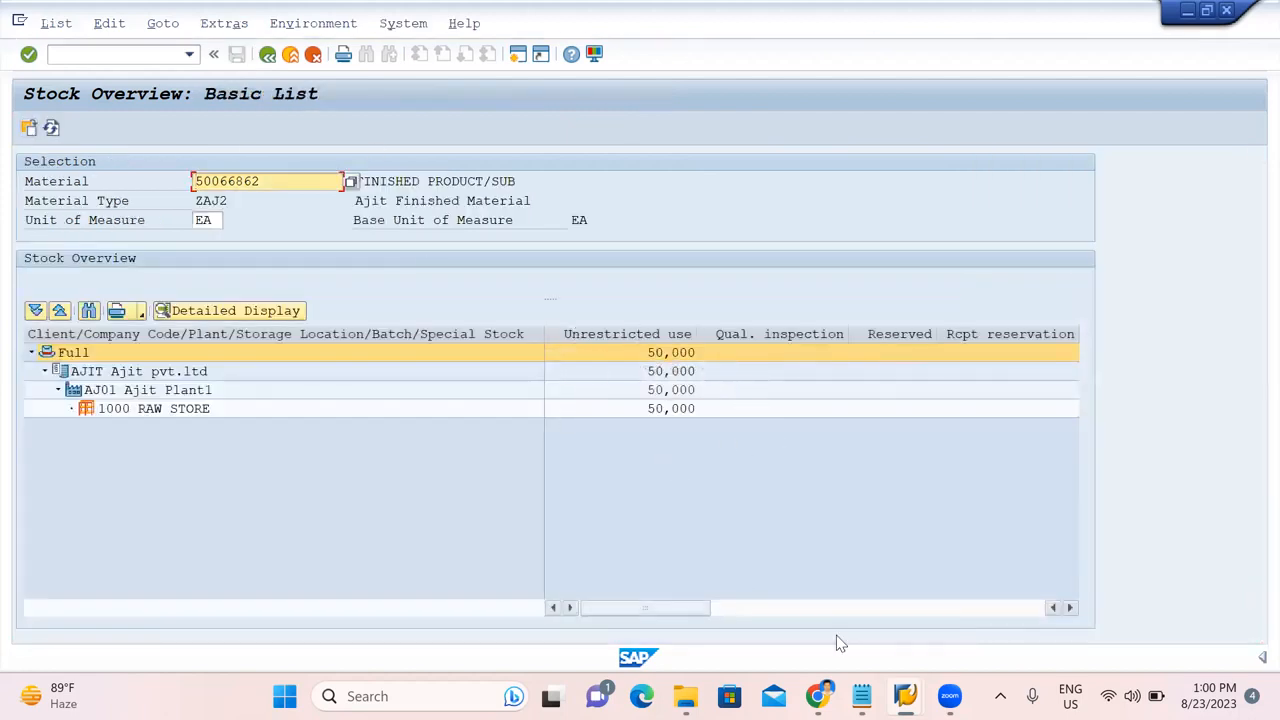
mouse_move(904, 696)
mouse_move(861, 696)
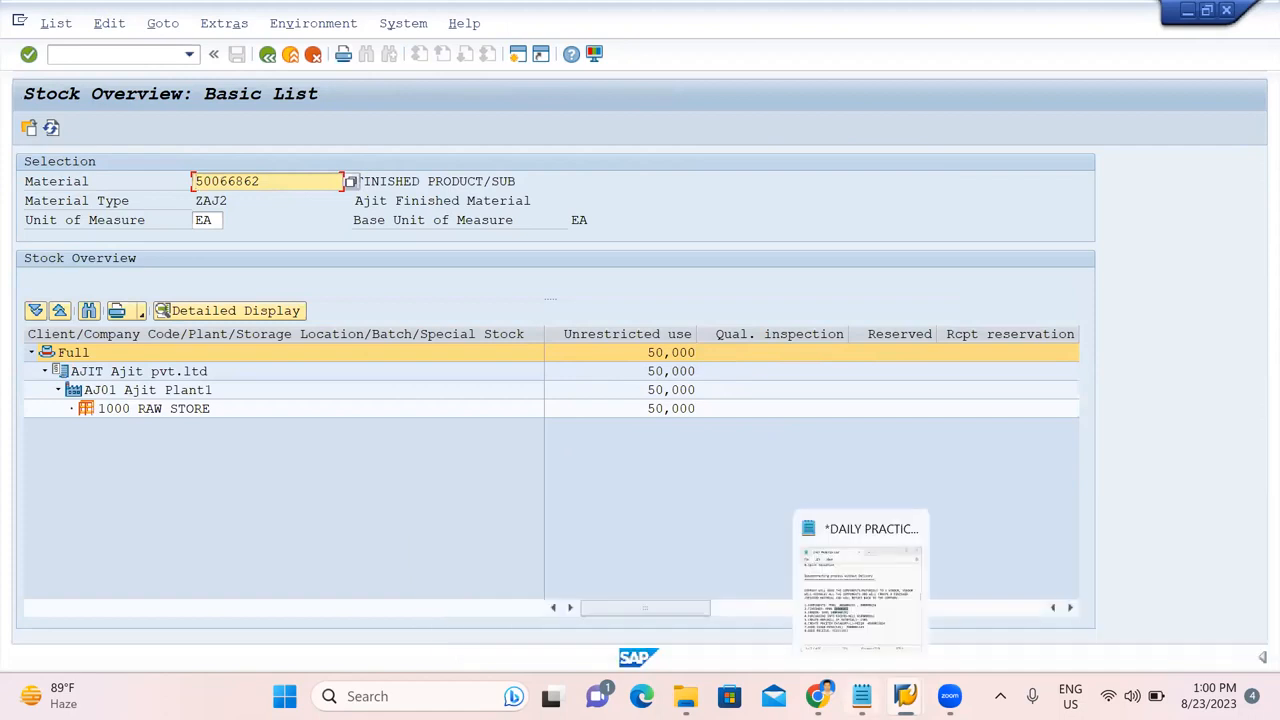
left_click(845, 617)
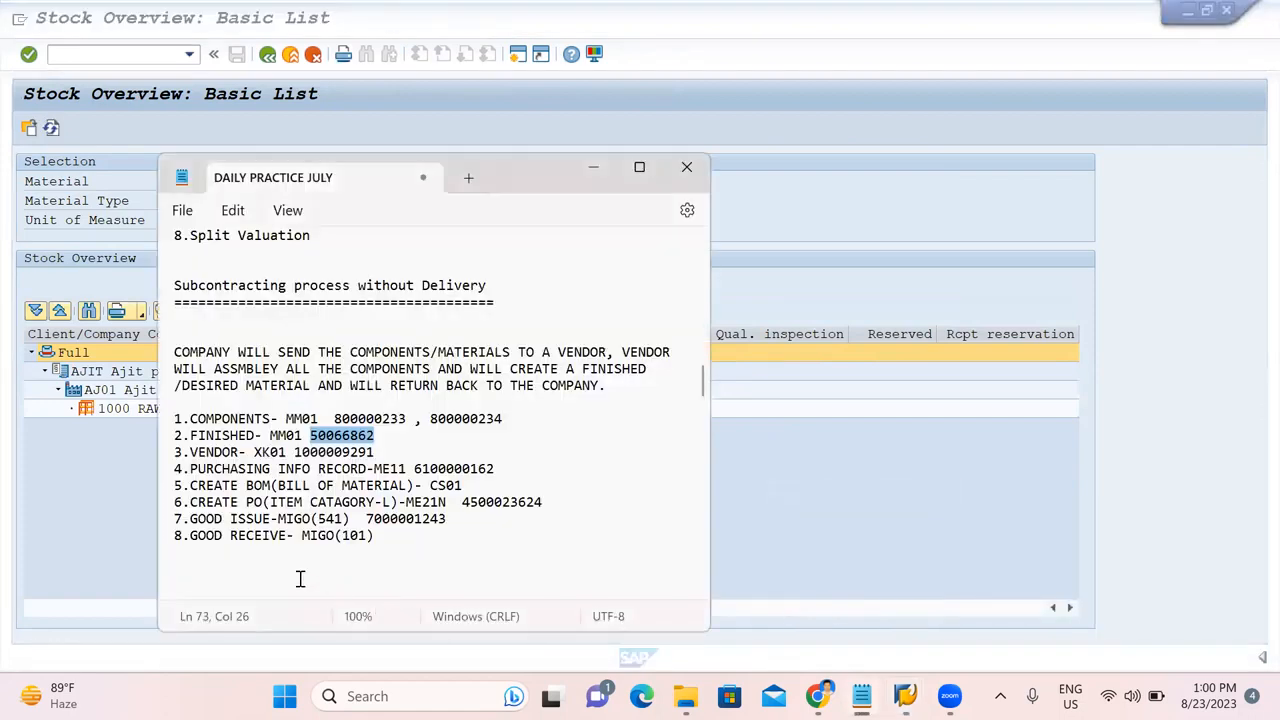
left_click(405, 535)
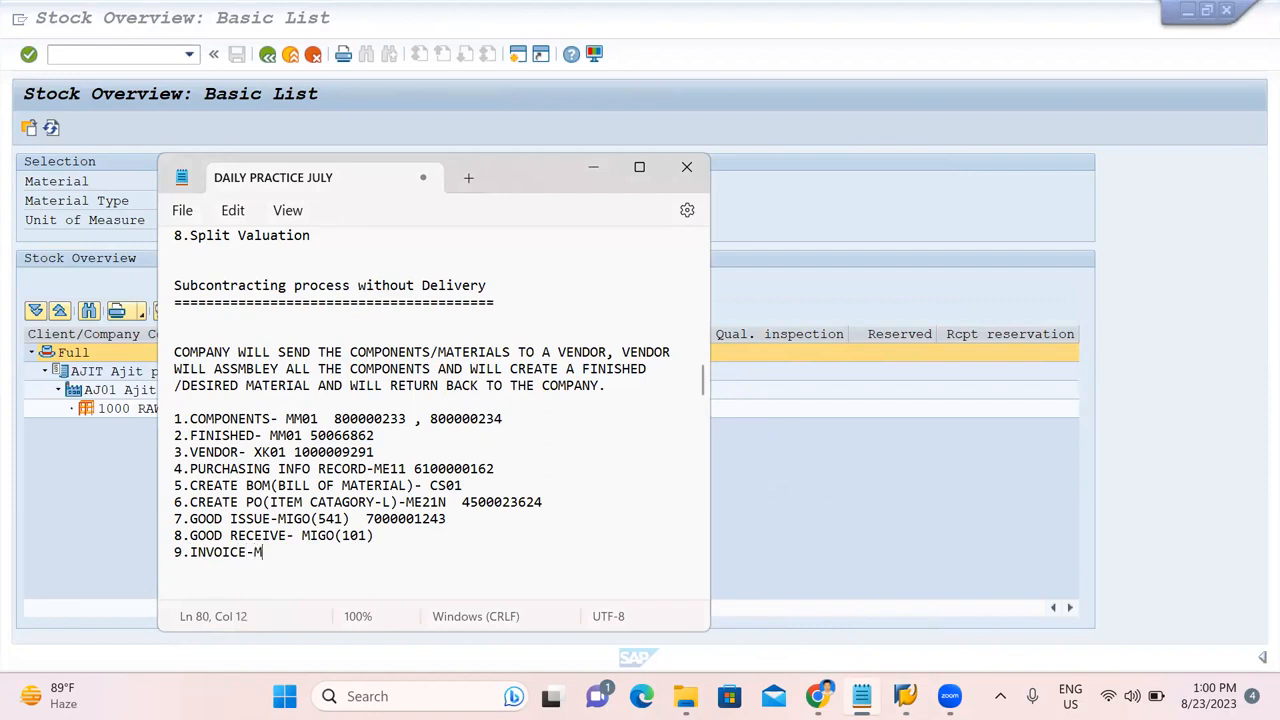
left_click(1067, 458)
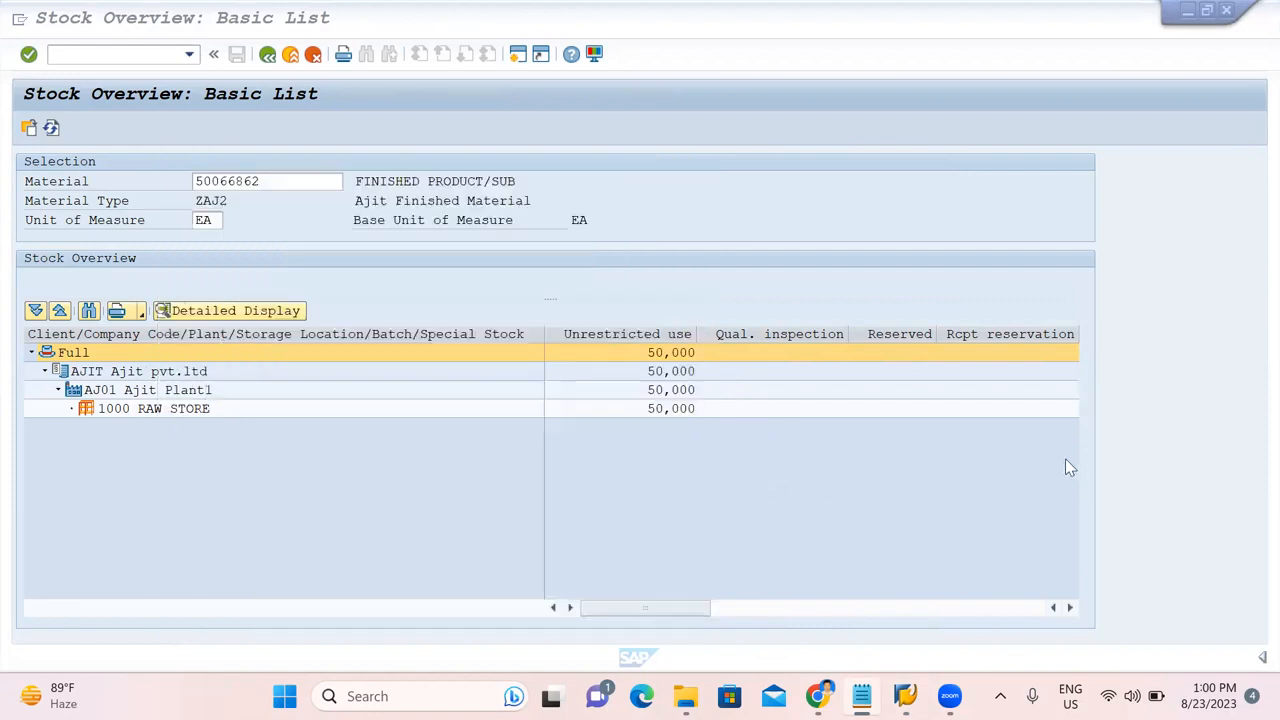
mouse_move(949, 696)
mouse_move(905, 696)
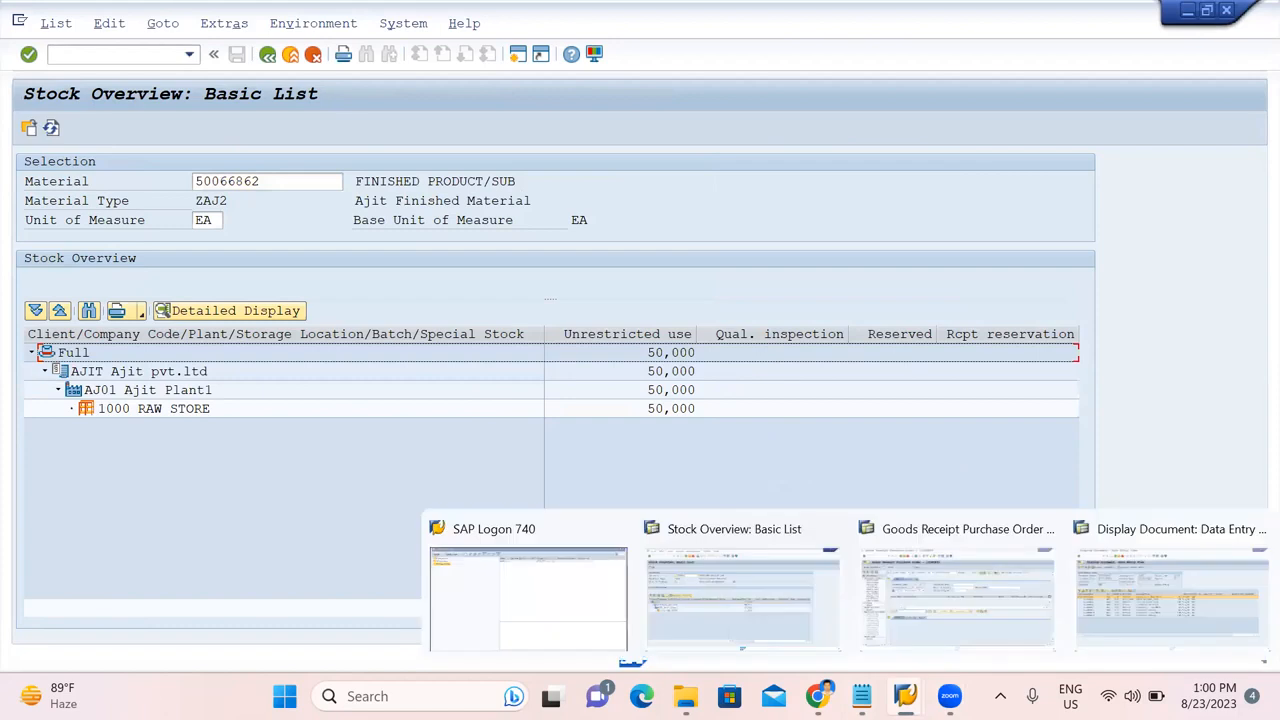
left_click(957, 586)
left_click(81, 49)
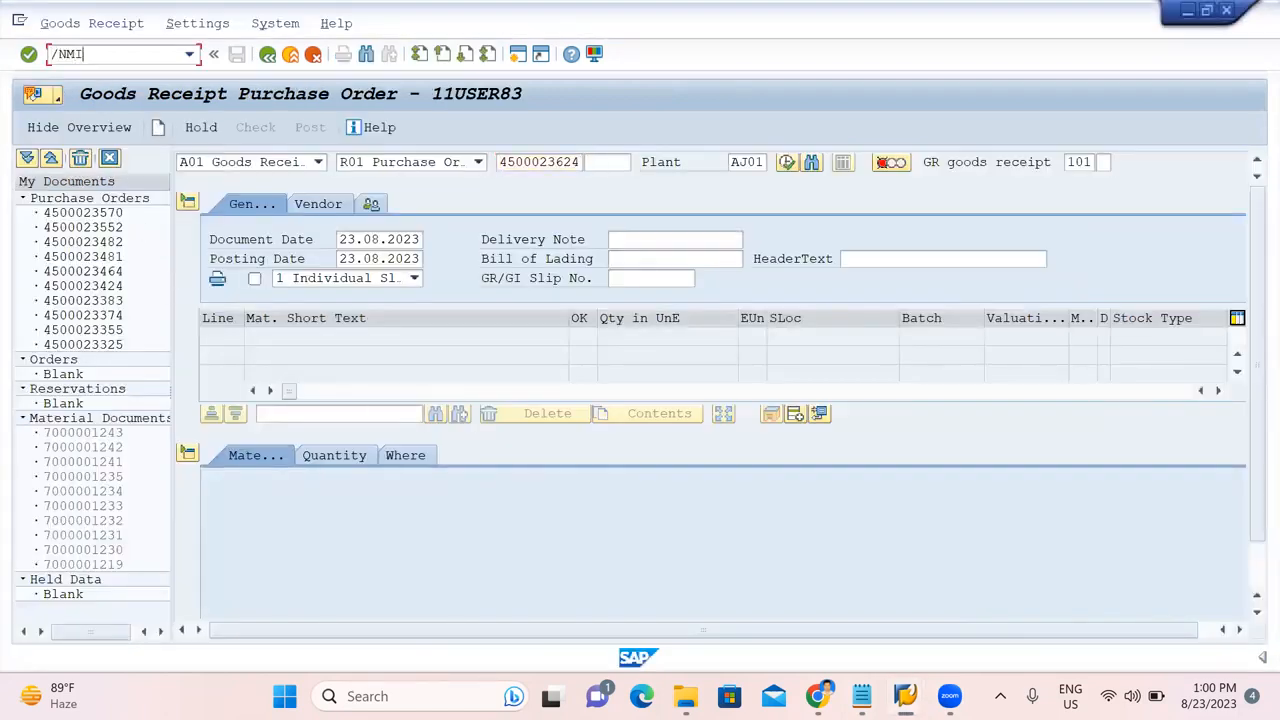
Launch MIRO with invoice date 23.08.2023 and tax code AB (AJ/BY GST).
key("Return")
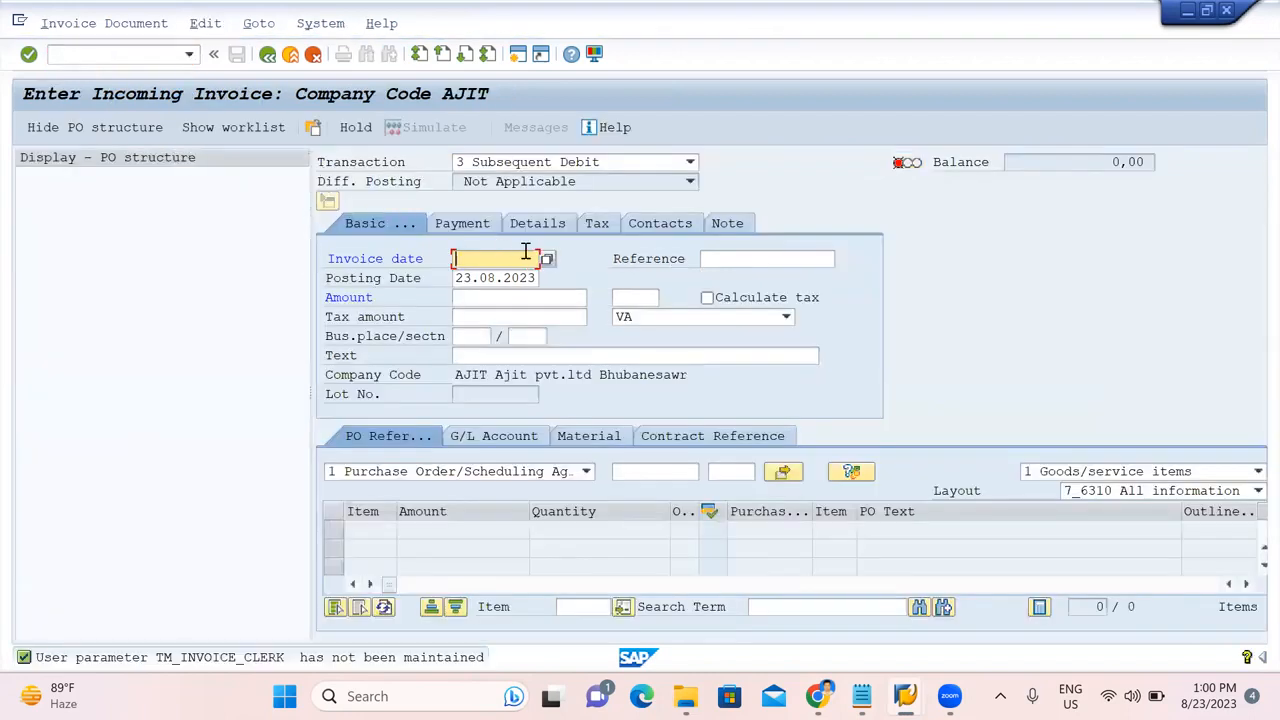
left_click(547, 259)
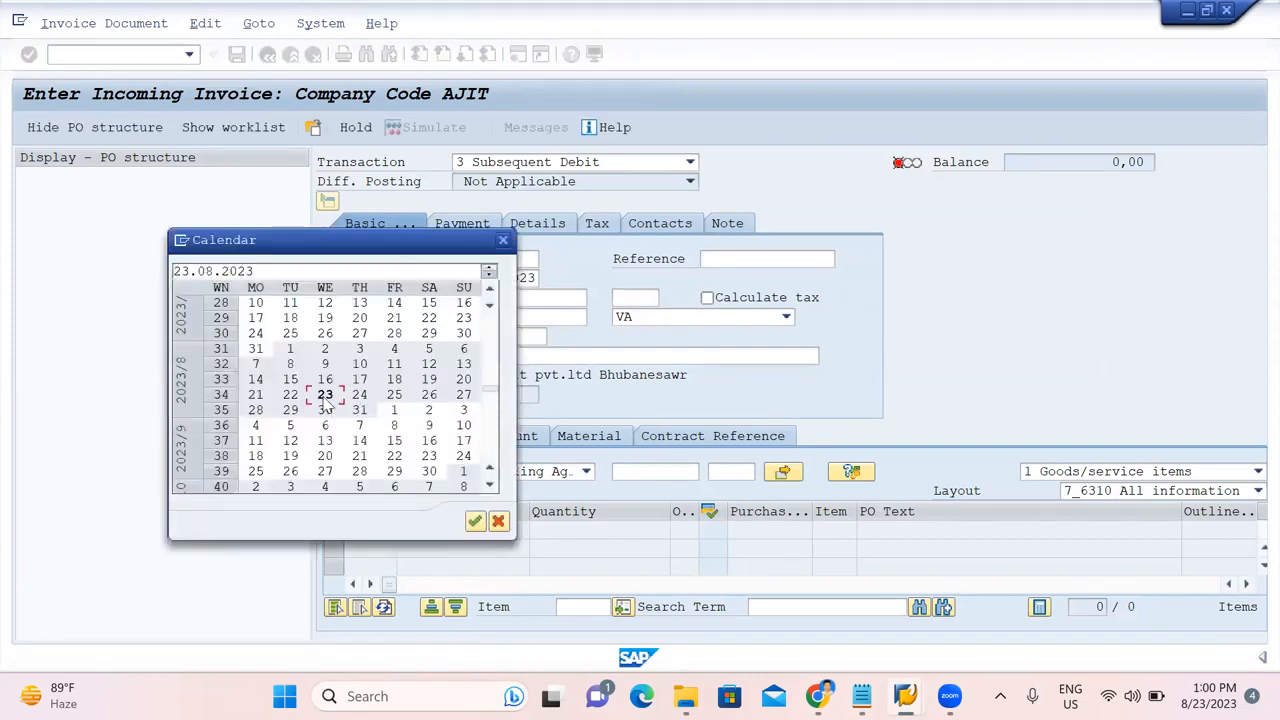
double_click(325, 395)
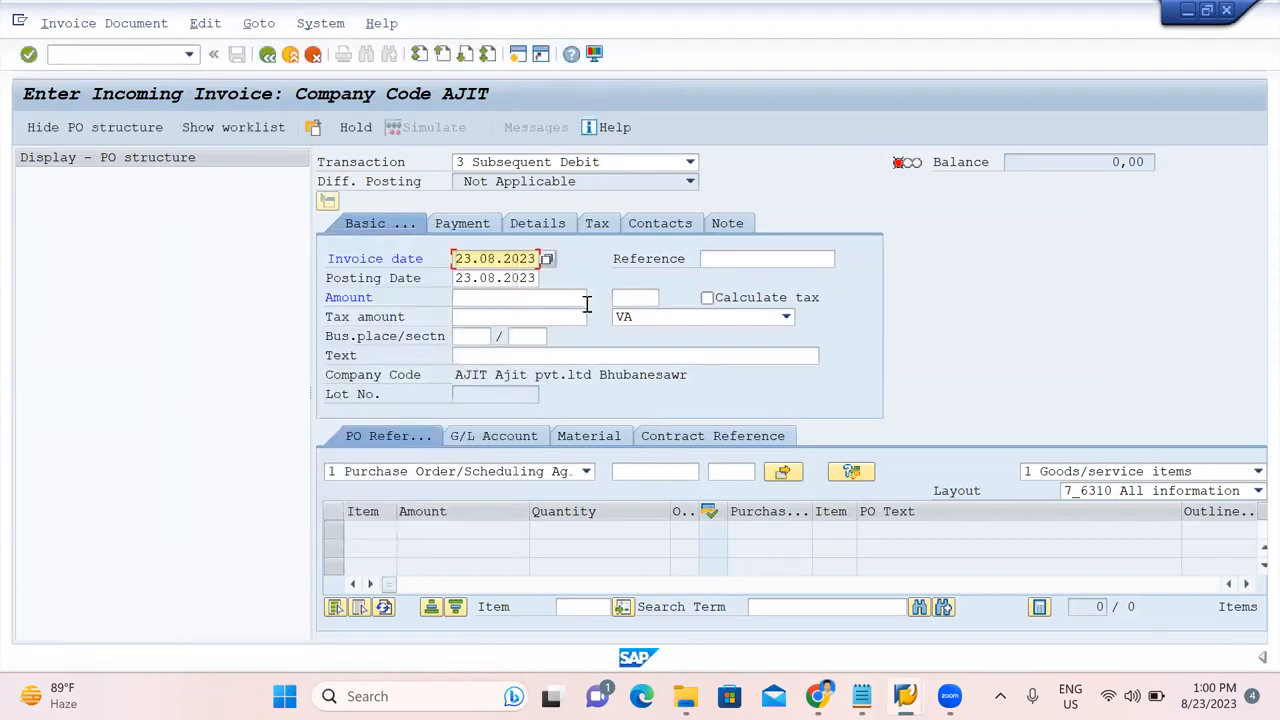
left_click(648, 318)
left_click(648, 340)
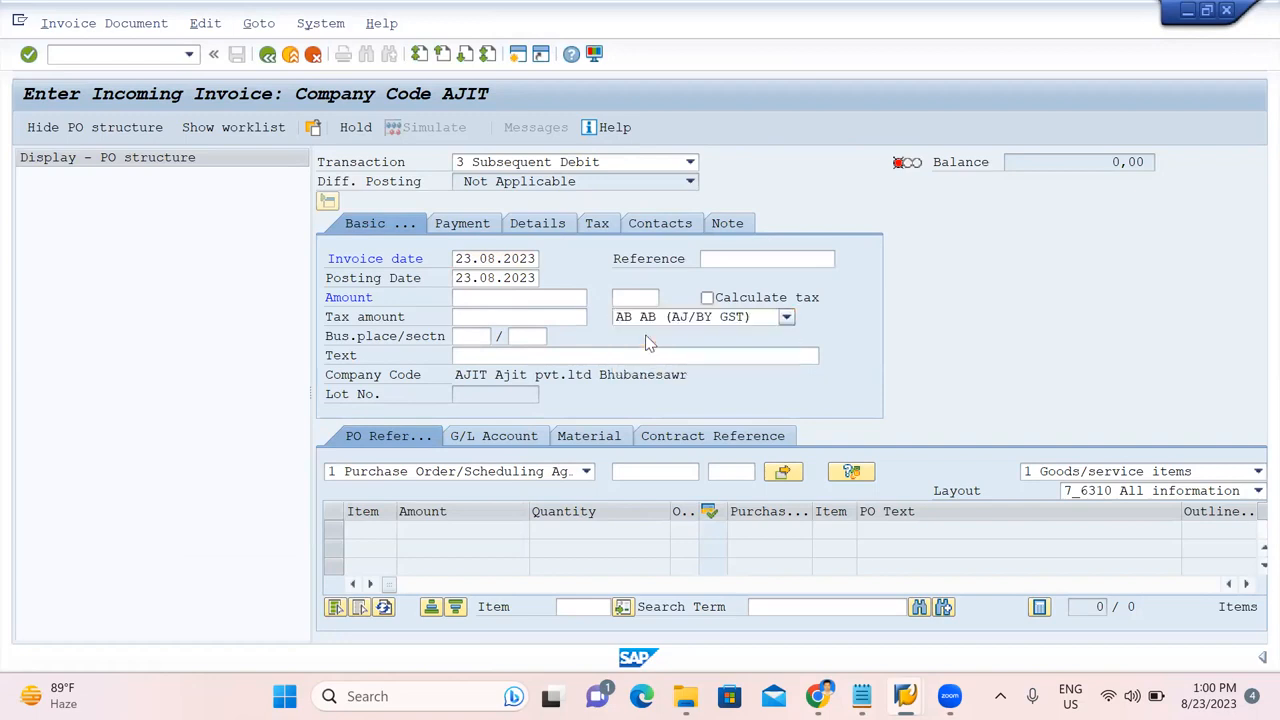
Enter 50066862 as the purchase order reference, then clear it as nonexistent.
left_click(640, 474)
type("50066862")
key("Return")
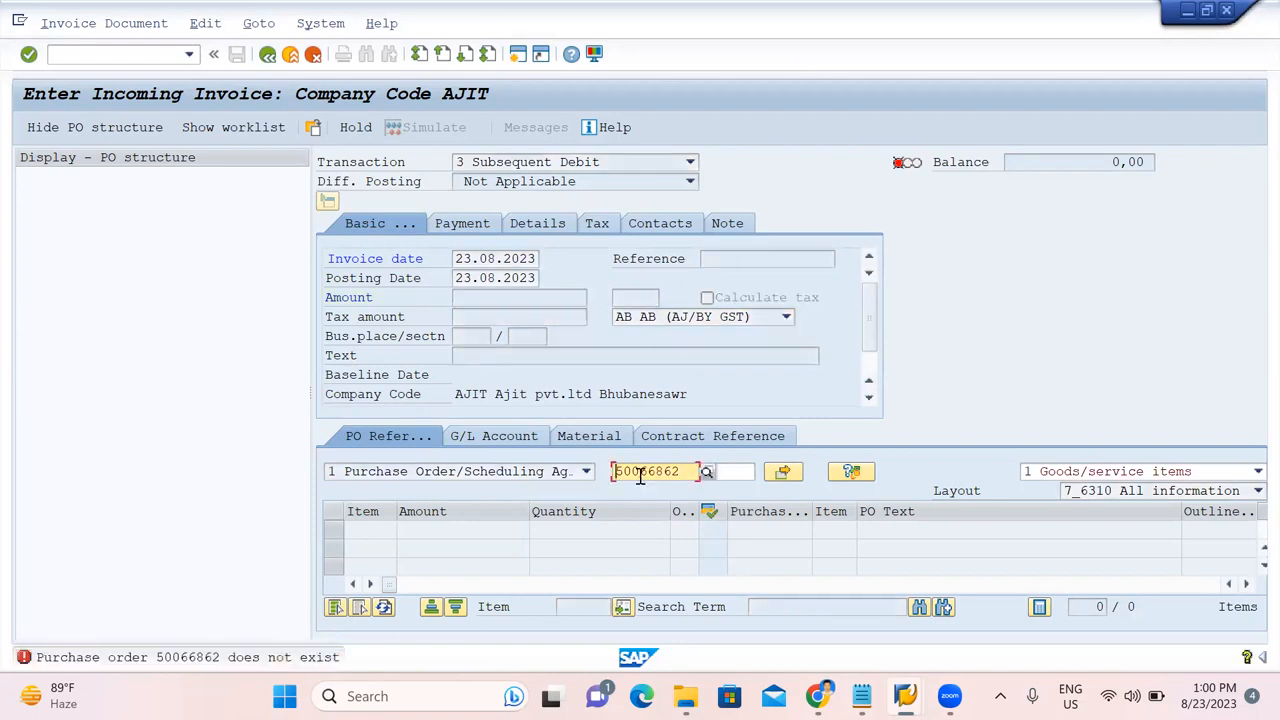
left_click_drag(676, 474, 486, 498)
key("BackSpace")
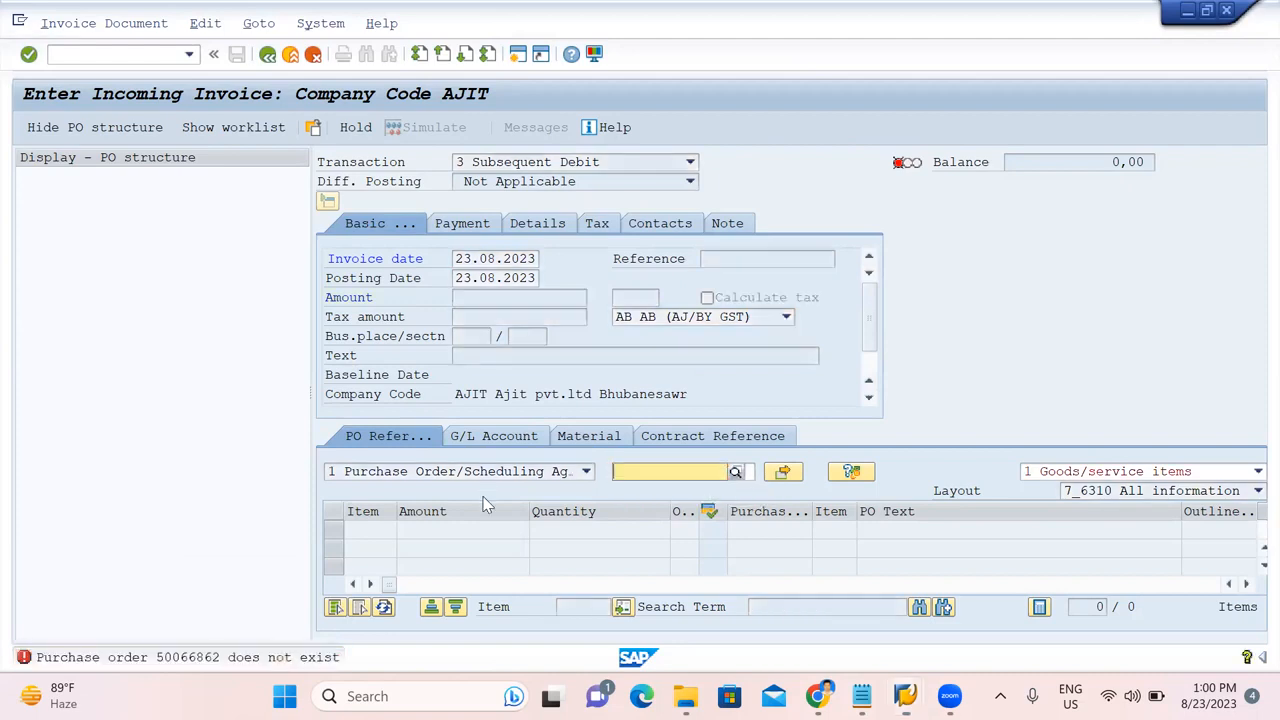